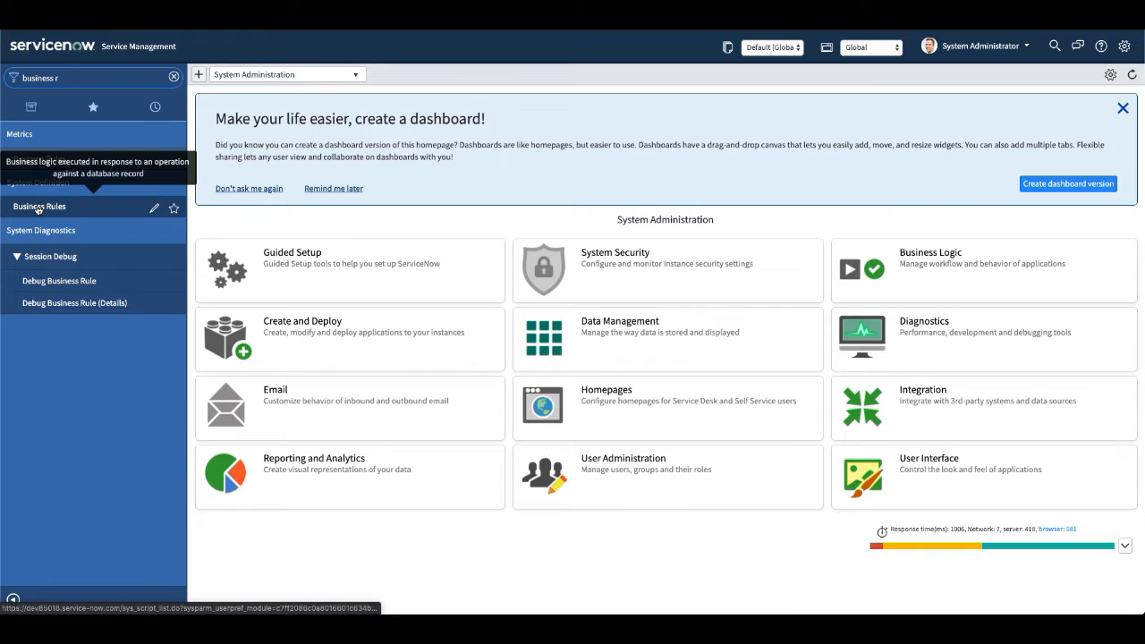
Open the System Definition list of all business rules.
left_click(38, 207)
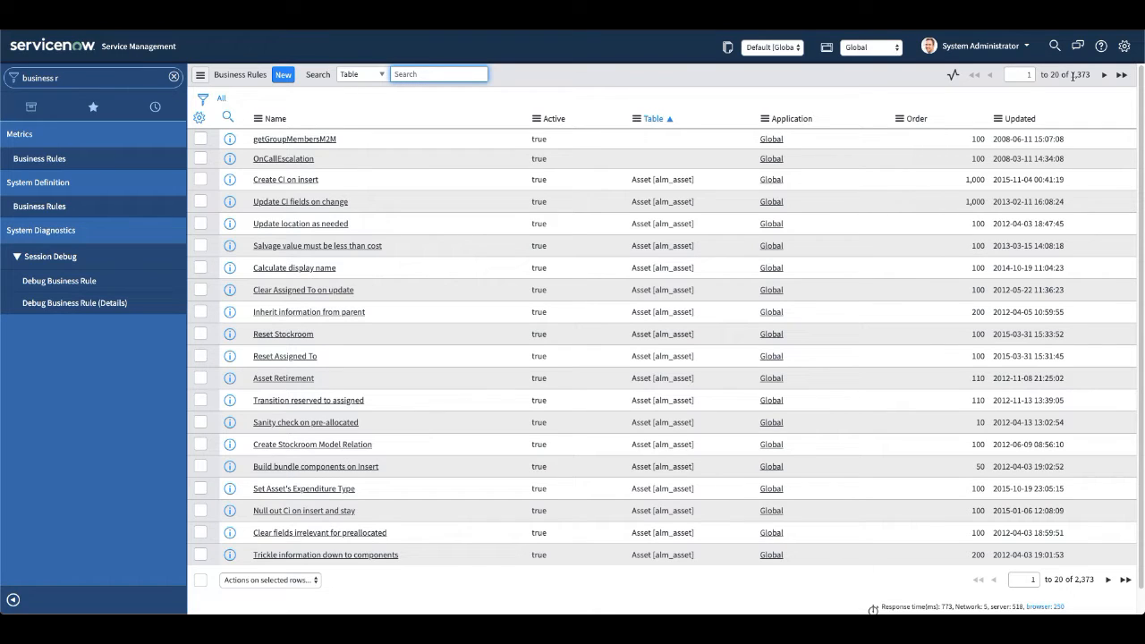
Filter the application navigator for "incident" and display the list of open incidents.
left_click(24, 117)
left_click(102, 78)
type("incident")
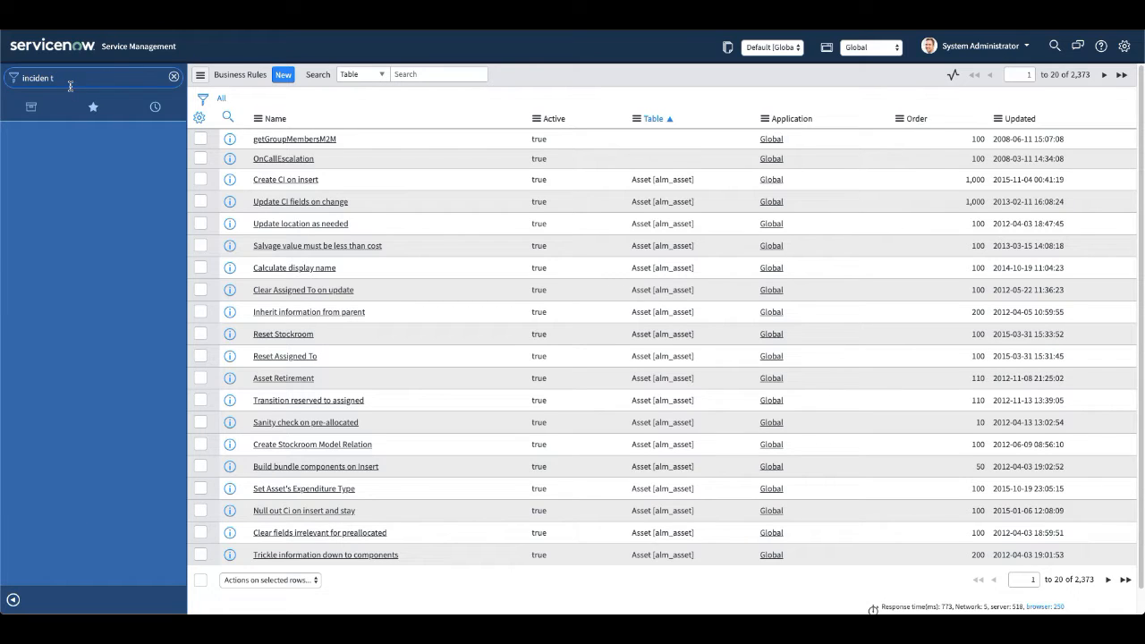
key("BackSpace")
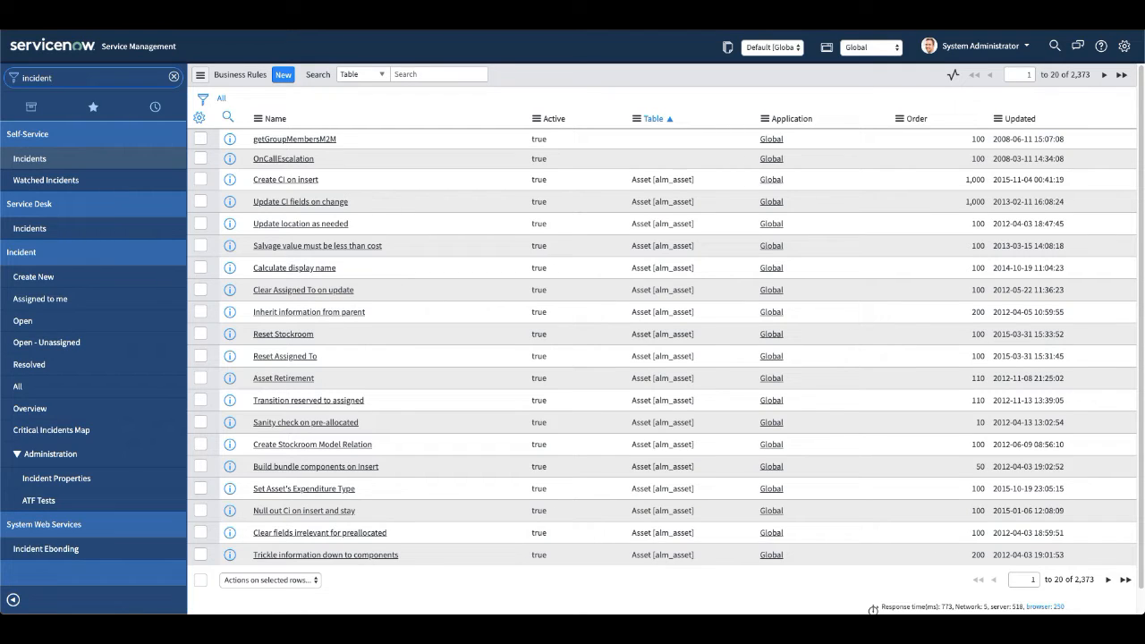
left_click(21, 322)
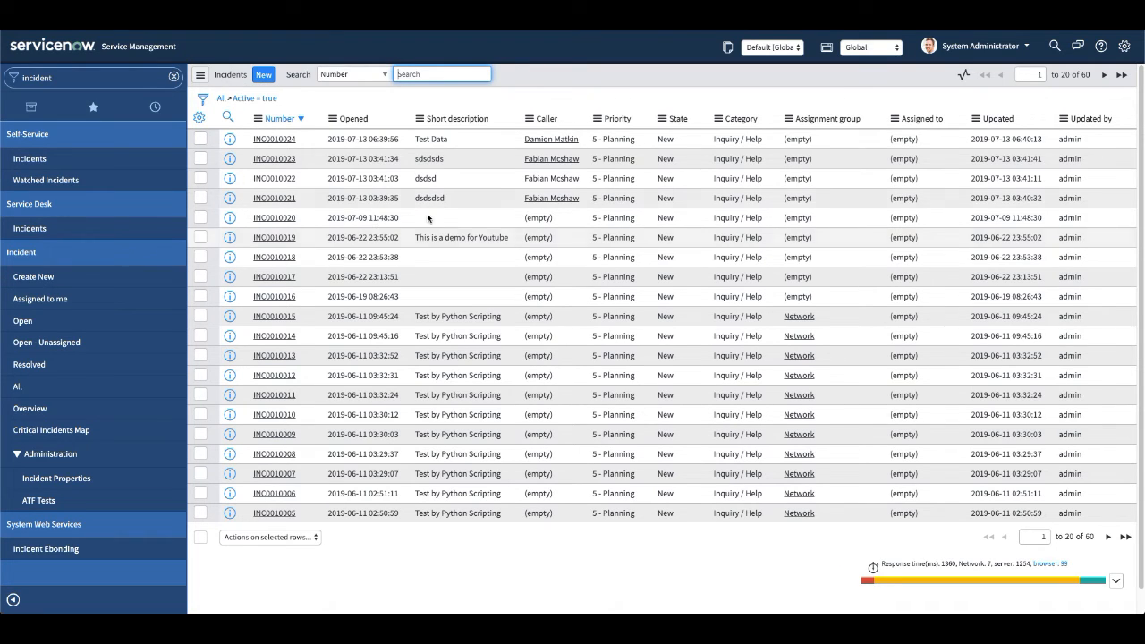
From the incident list's column options, bring up the business rules configured for the Incident table.
left_click(257, 119)
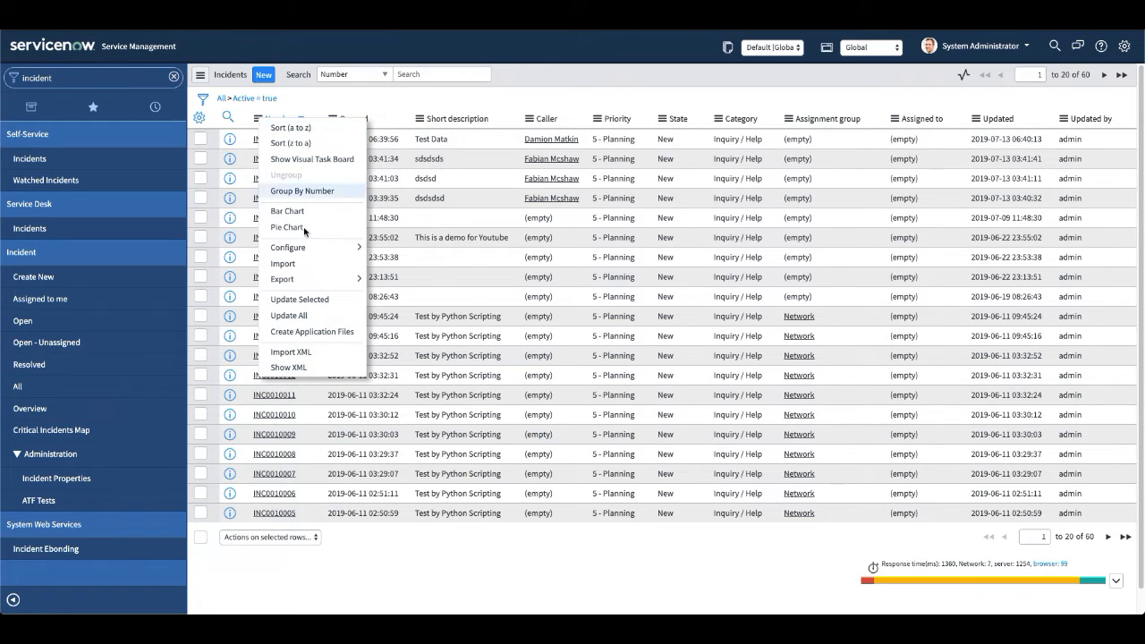
mouse_move(304, 252)
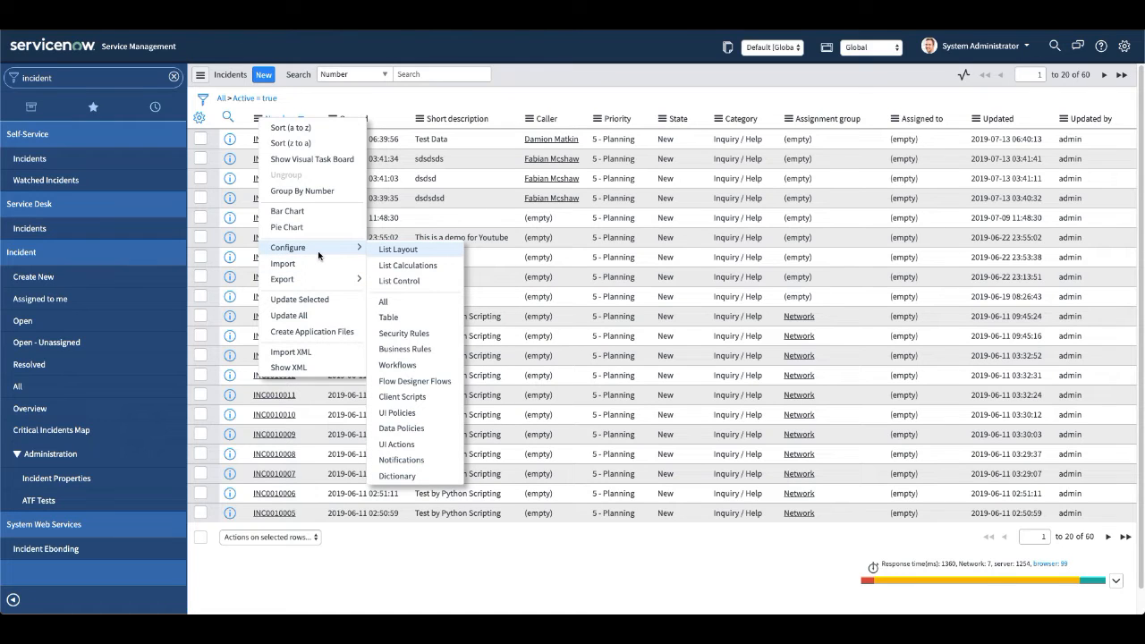
left_click(415, 349)
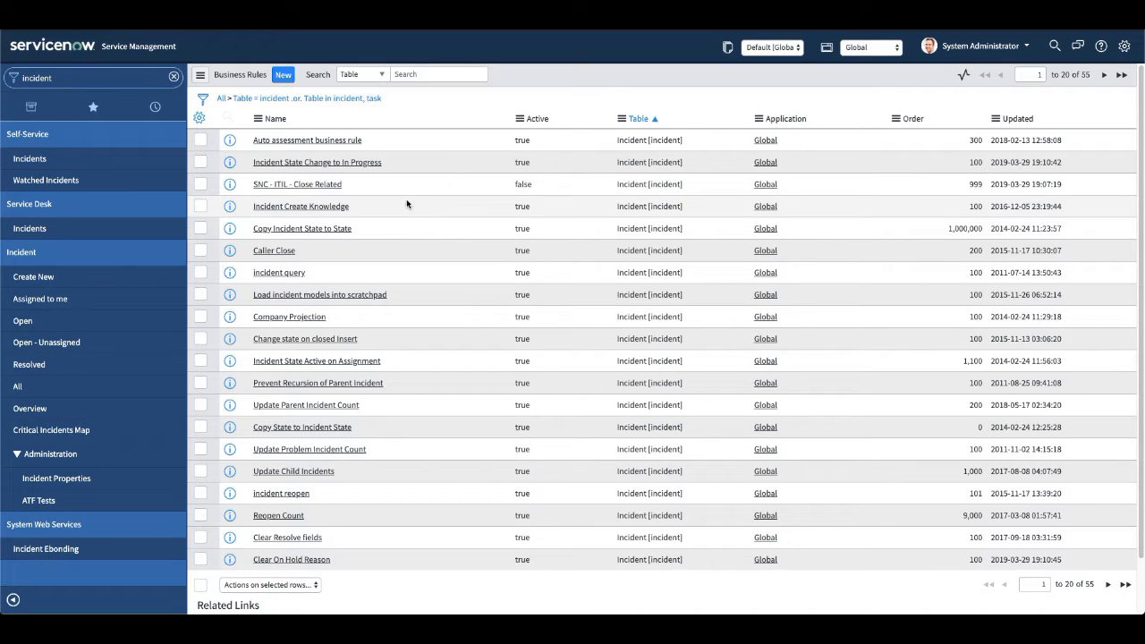
Create a new business rule on the Incident table named "Auto Populate Description if empty".
left_click(283, 78)
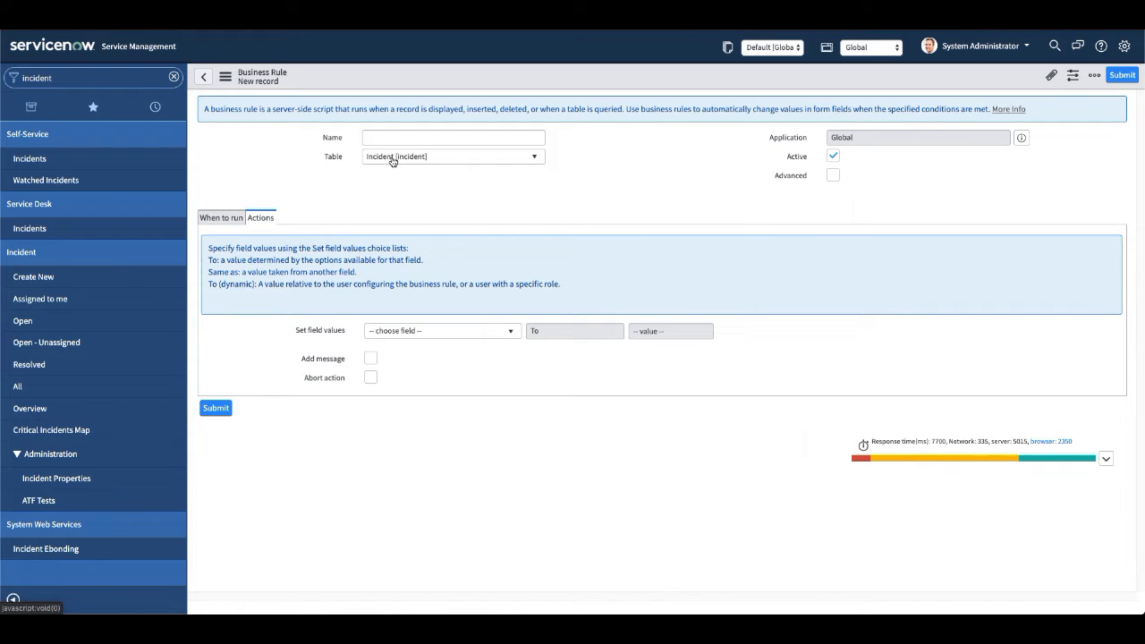
left_click(454, 136)
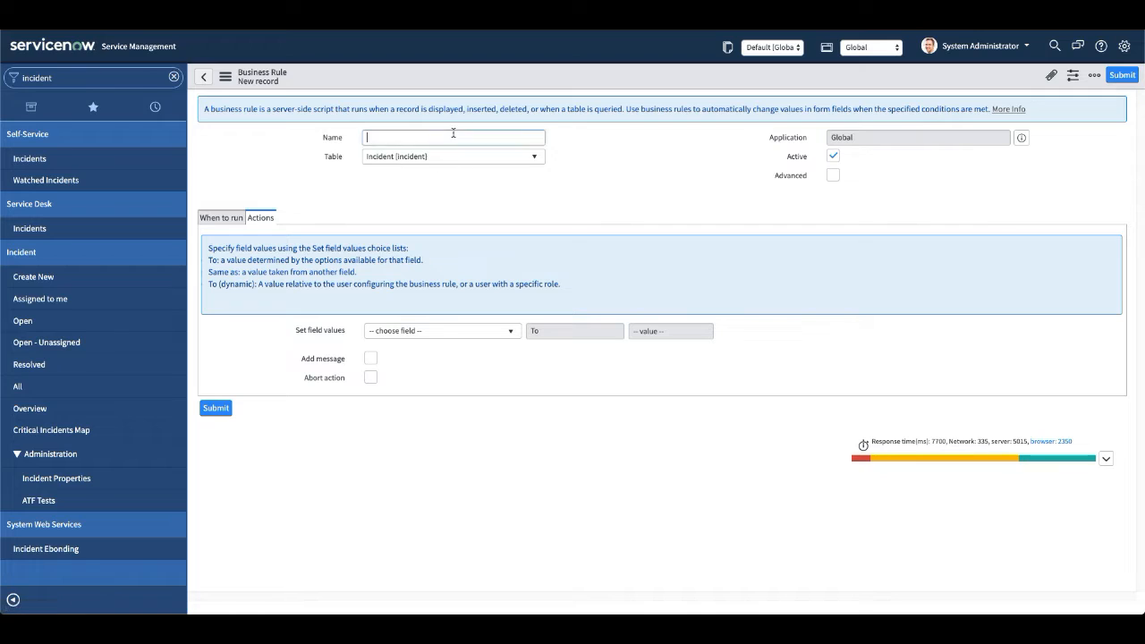
type("Auto")
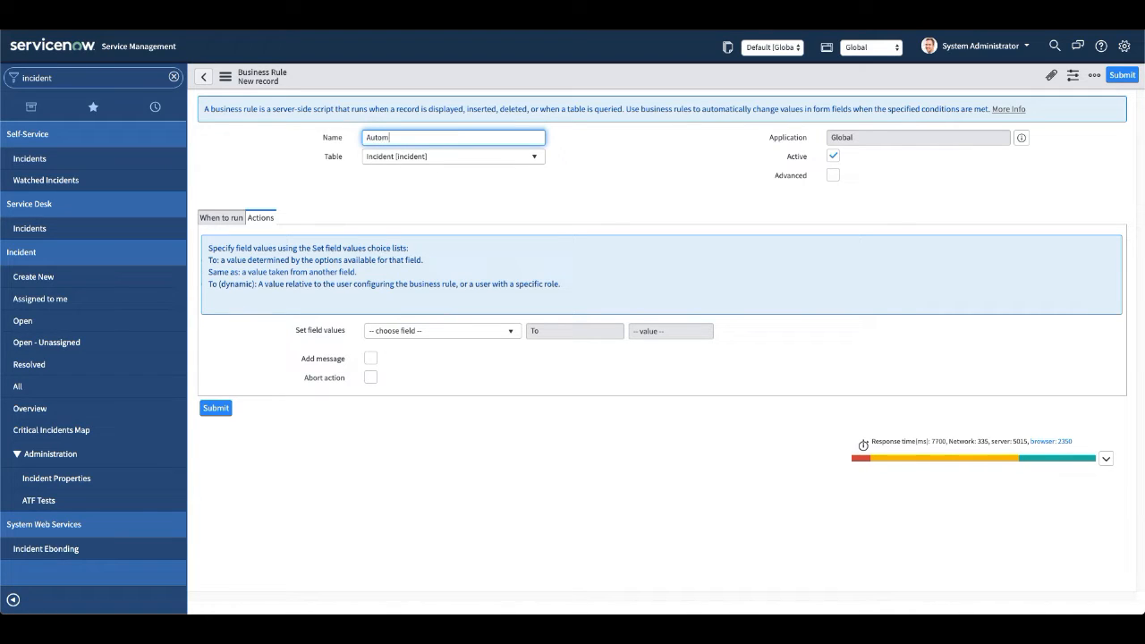
type(" Populate Description if emty")
left_click(472, 138)
type("pty")
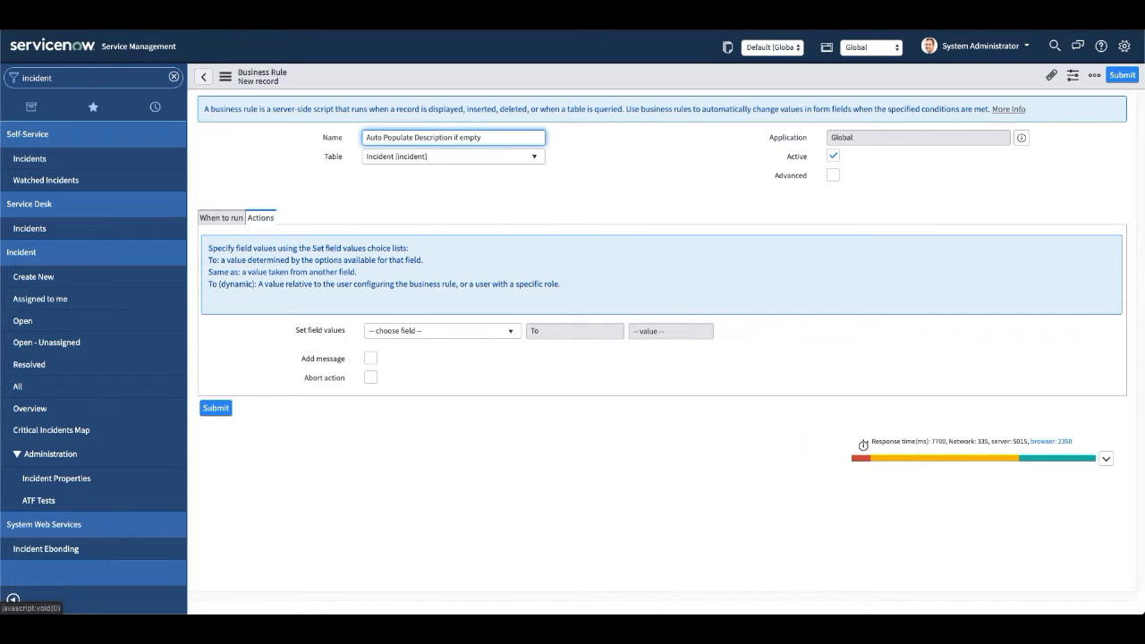
left_click(503, 142)
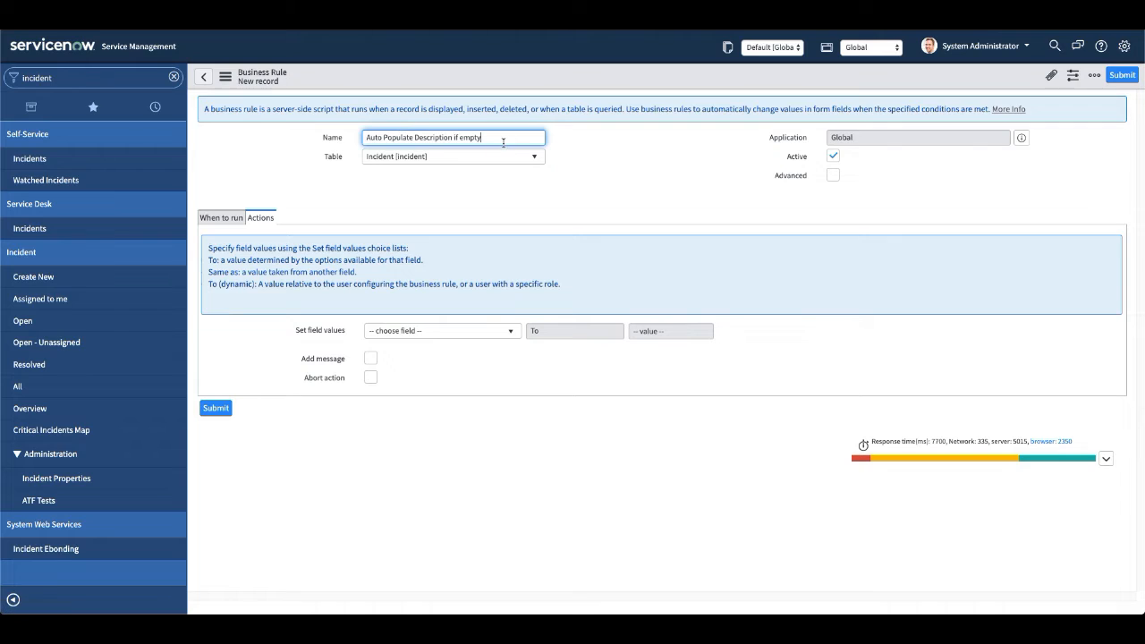
type("with")
key("BackSpace")
key("BackSpace")
key("BackSpace")
key("BackSpace")
key("BackSpace")
key("BackSpace")
type("y")
left_click(667, 163)
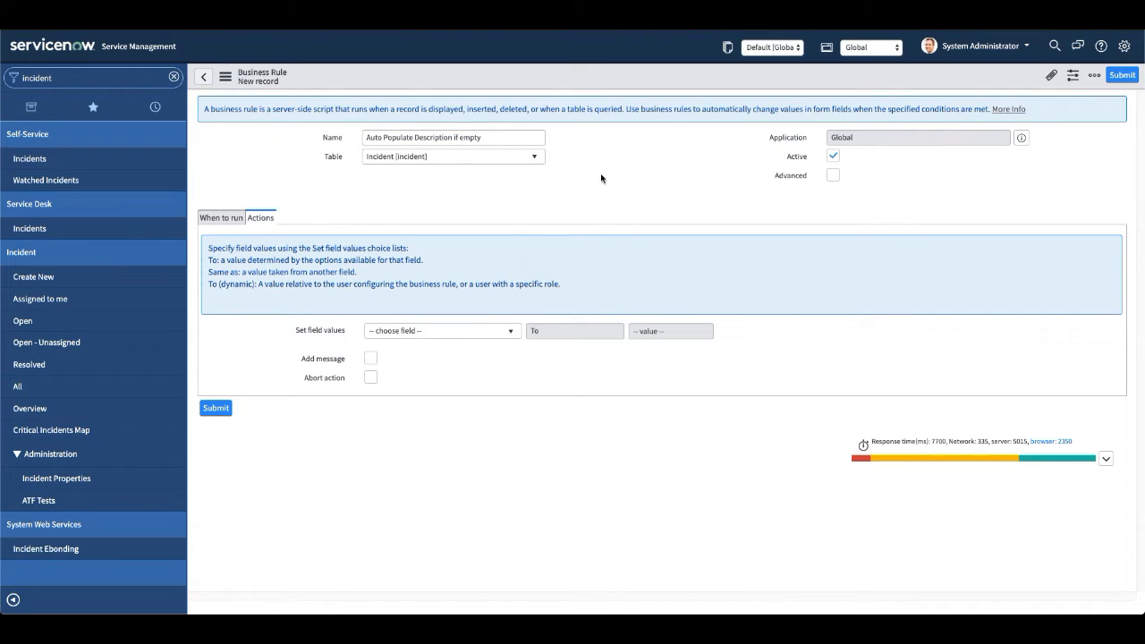
Set the business rule to run on Insert with the filter condition Description is empty.
left_click(227, 219)
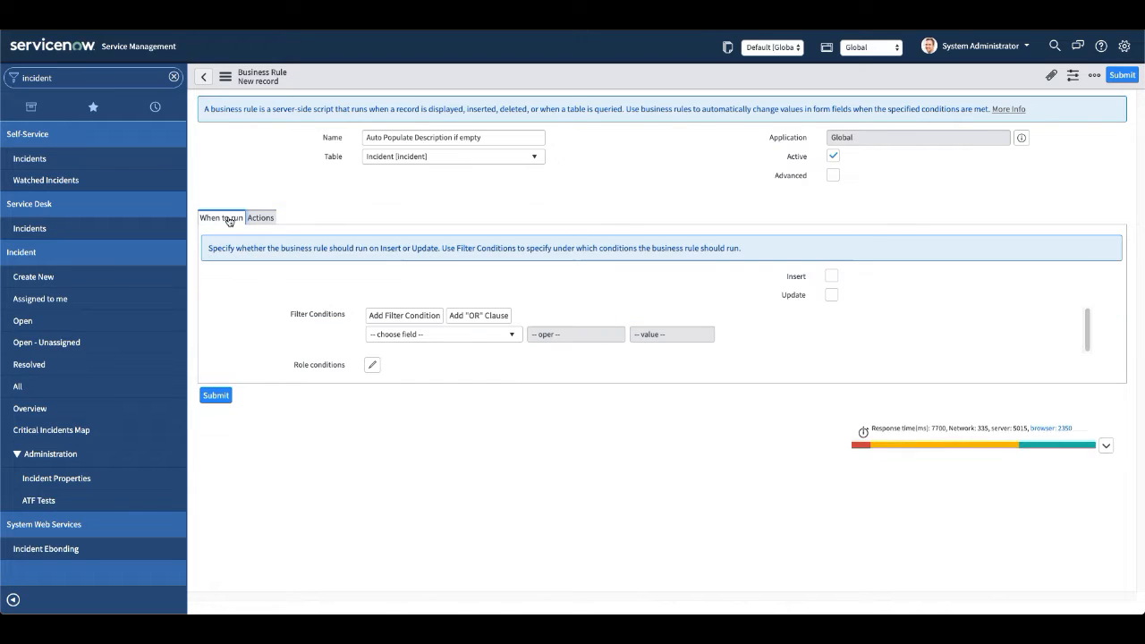
left_click(832, 276)
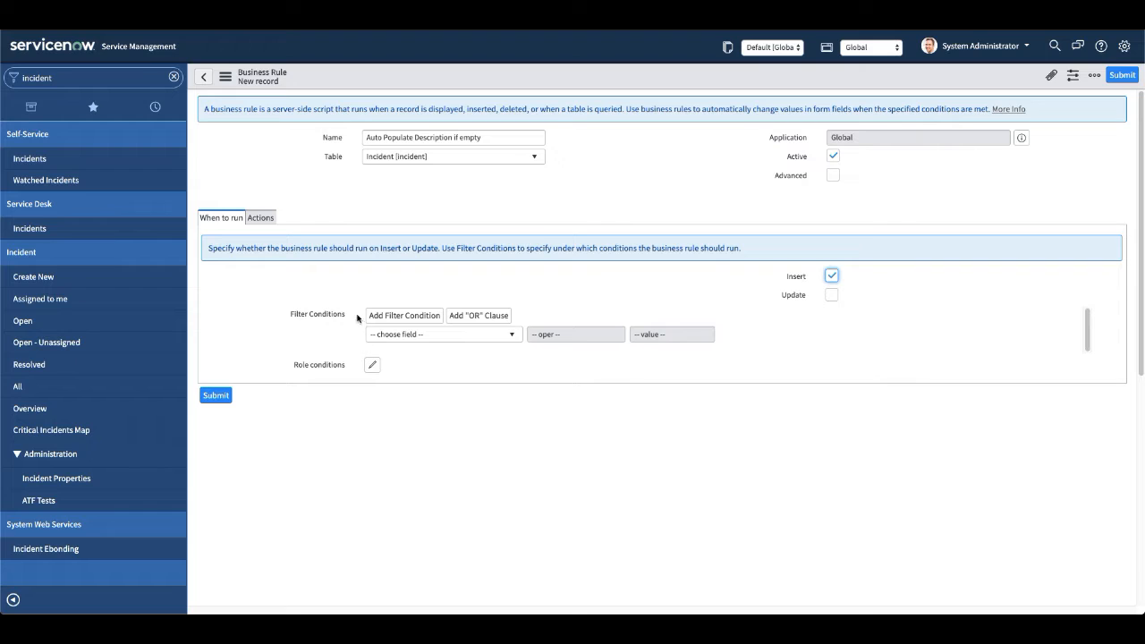
left_click(417, 338)
type("des")
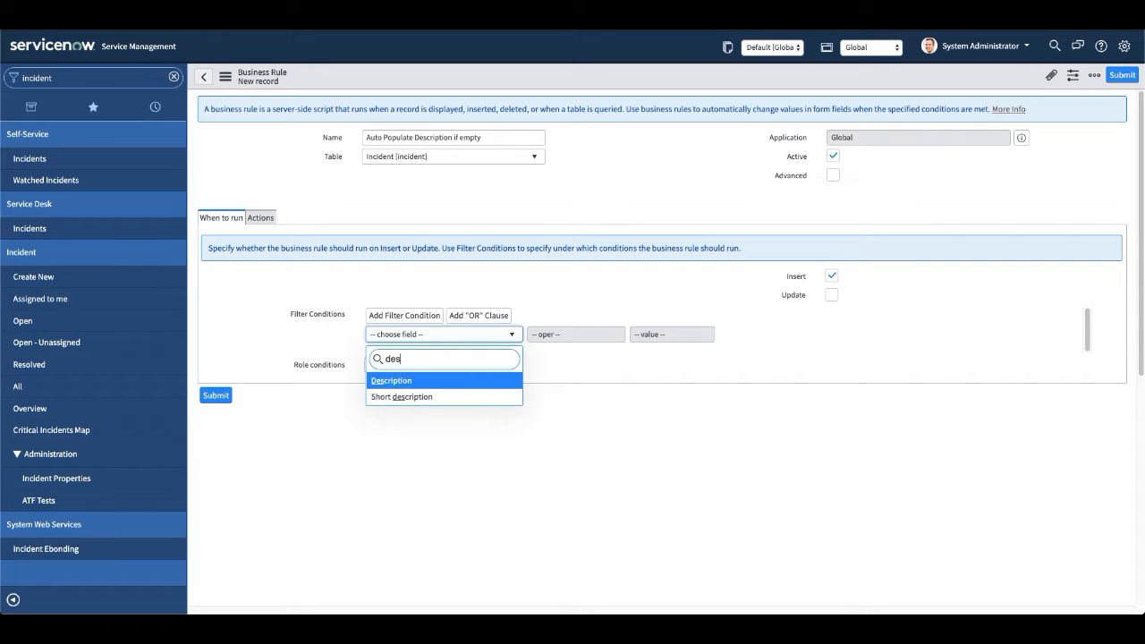
key("Return")
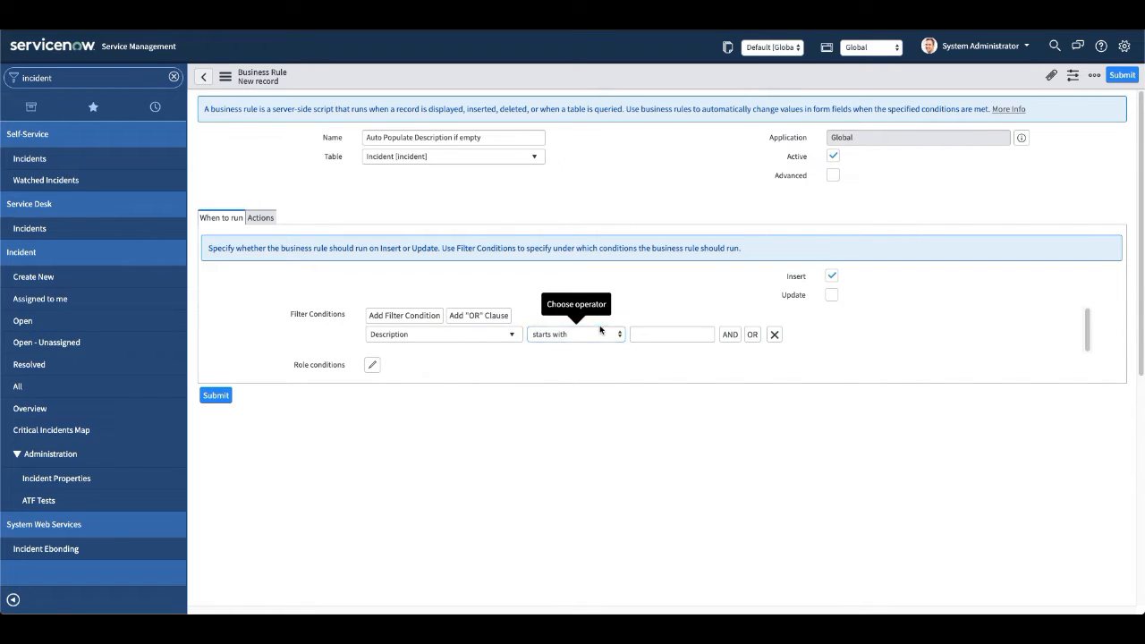
left_click(605, 333)
left_click(549, 398)
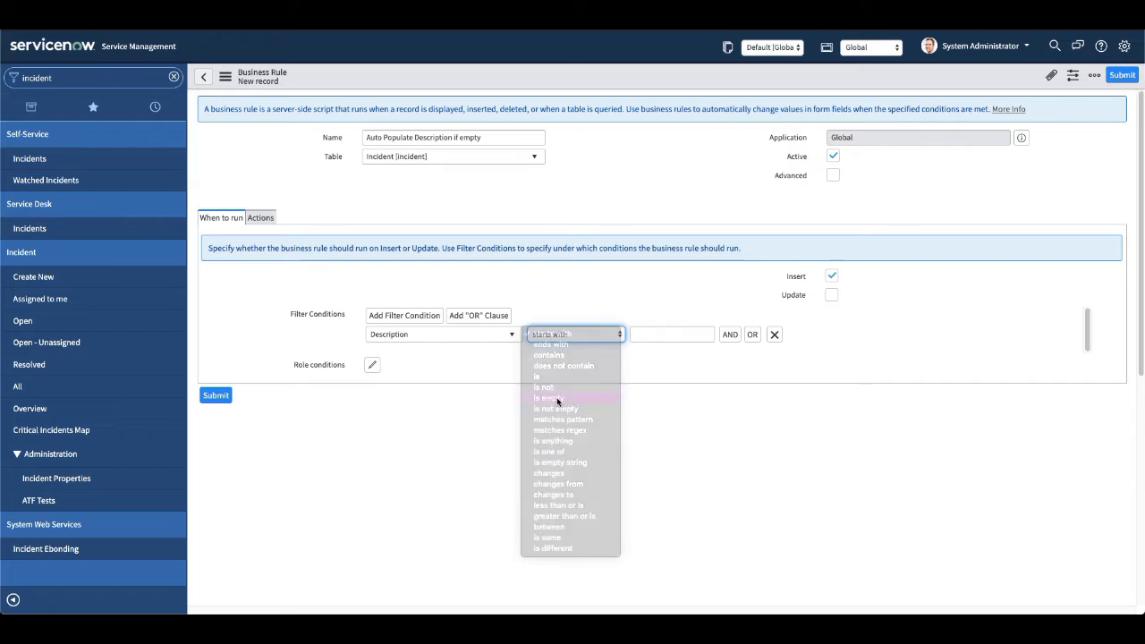
left_click(613, 200)
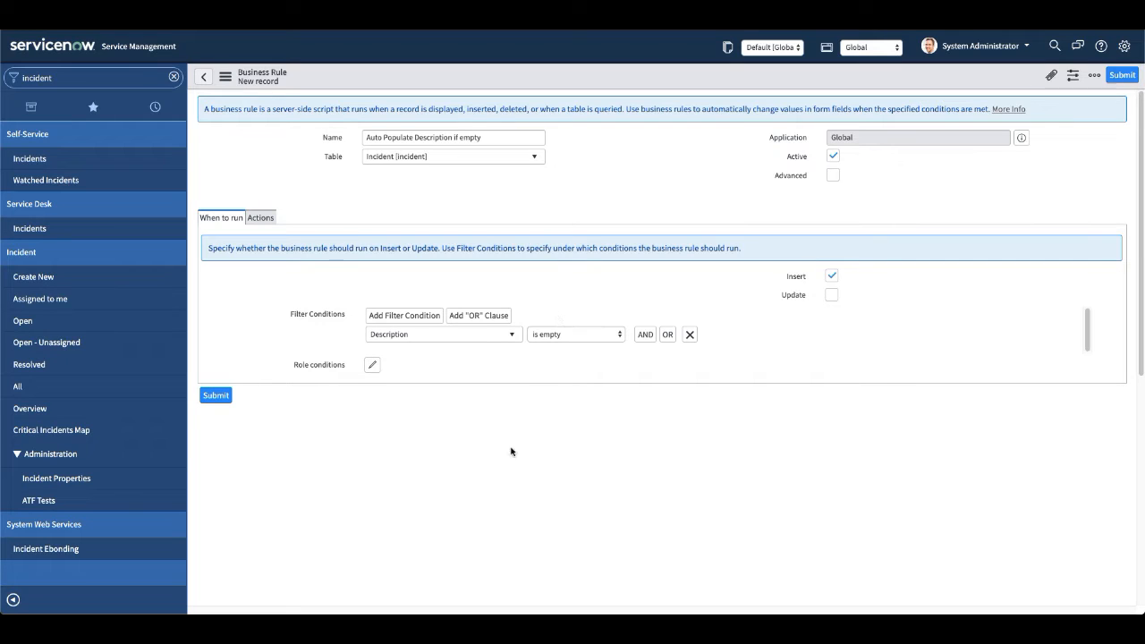
Add a rule action that sets the Description field to Same as Short description.
left_click(267, 221)
left_click(423, 331)
type("dw")
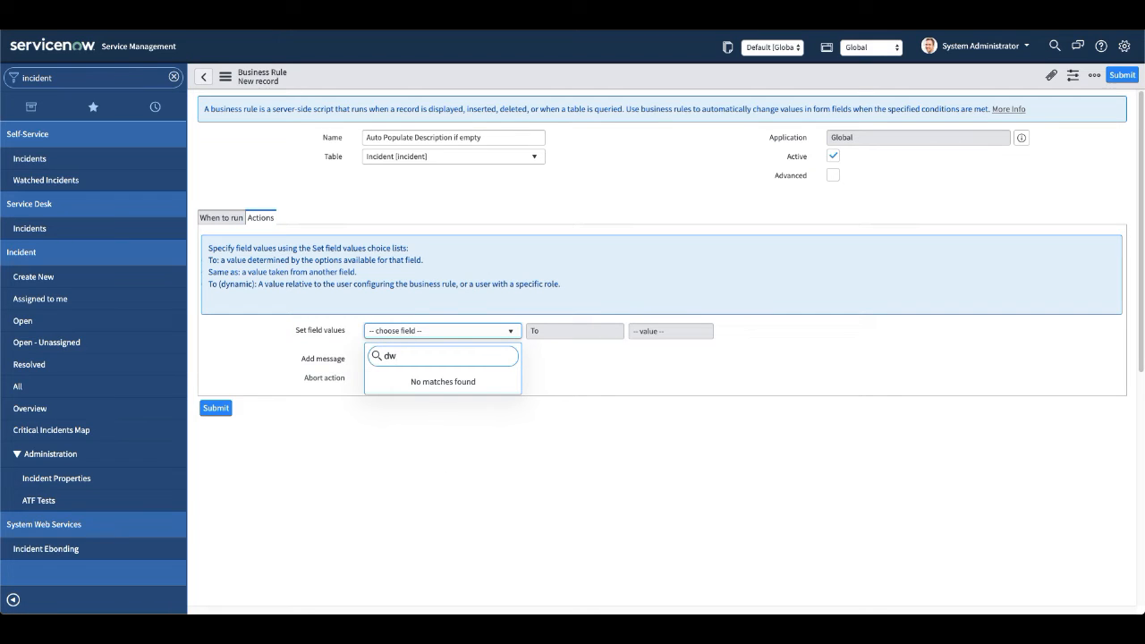
key("BackSpace")
type("e")
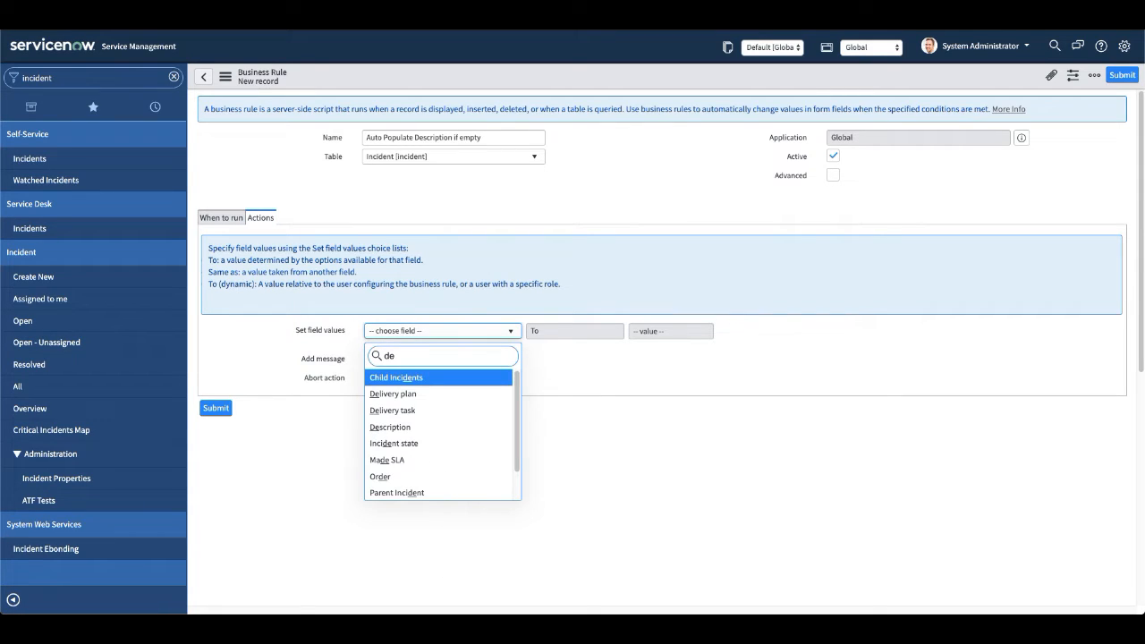
type("a")
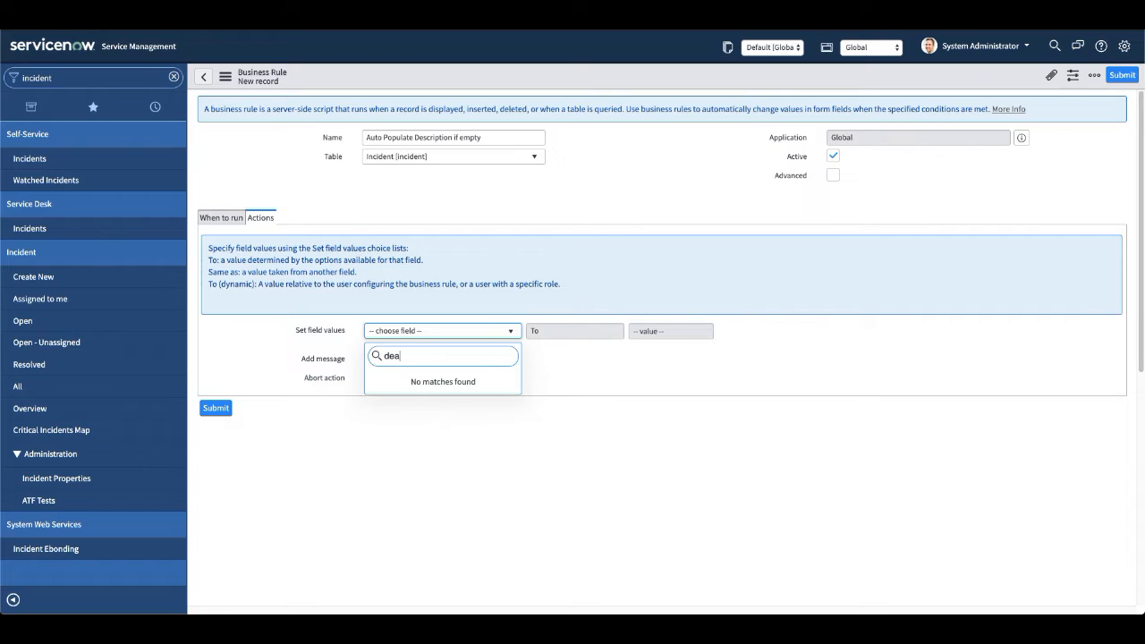
key("BackSpace")
type("sc")
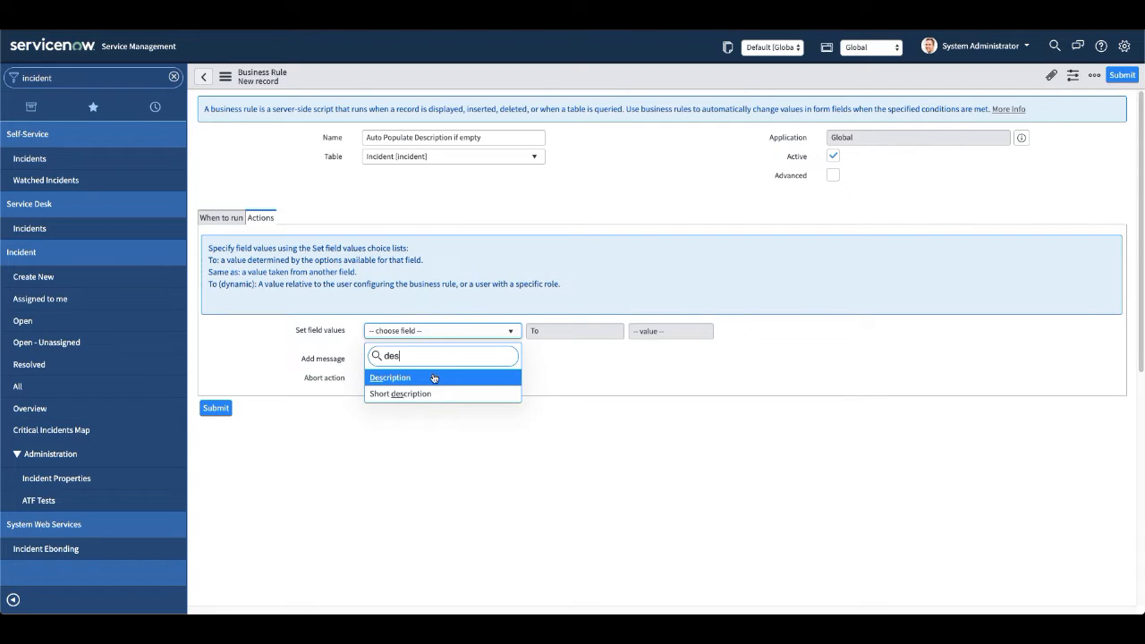
left_click(435, 380)
left_click(544, 333)
left_click(552, 345)
left_click(690, 332)
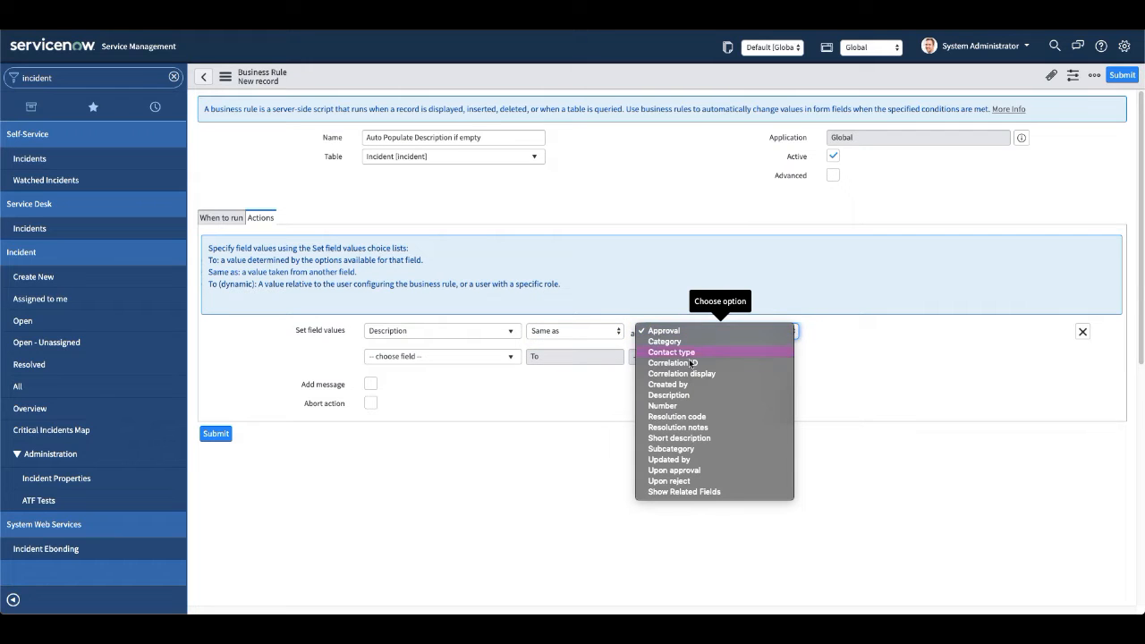
left_click(702, 438)
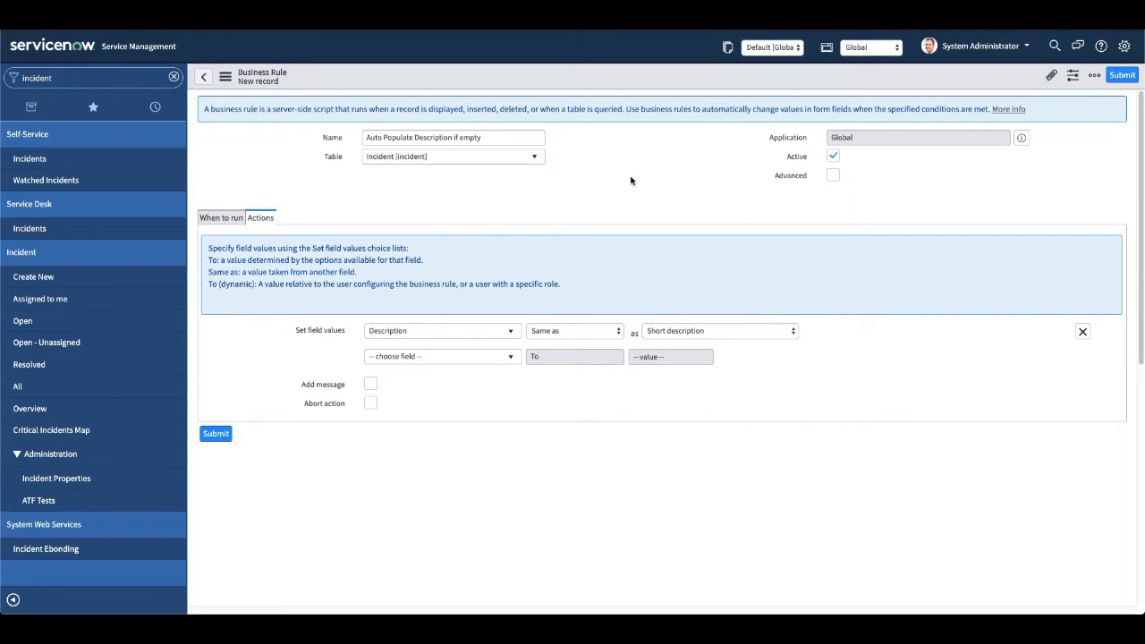
Switch the Description action to the To option, and restore it to Same as Short description.
left_click(563, 334)
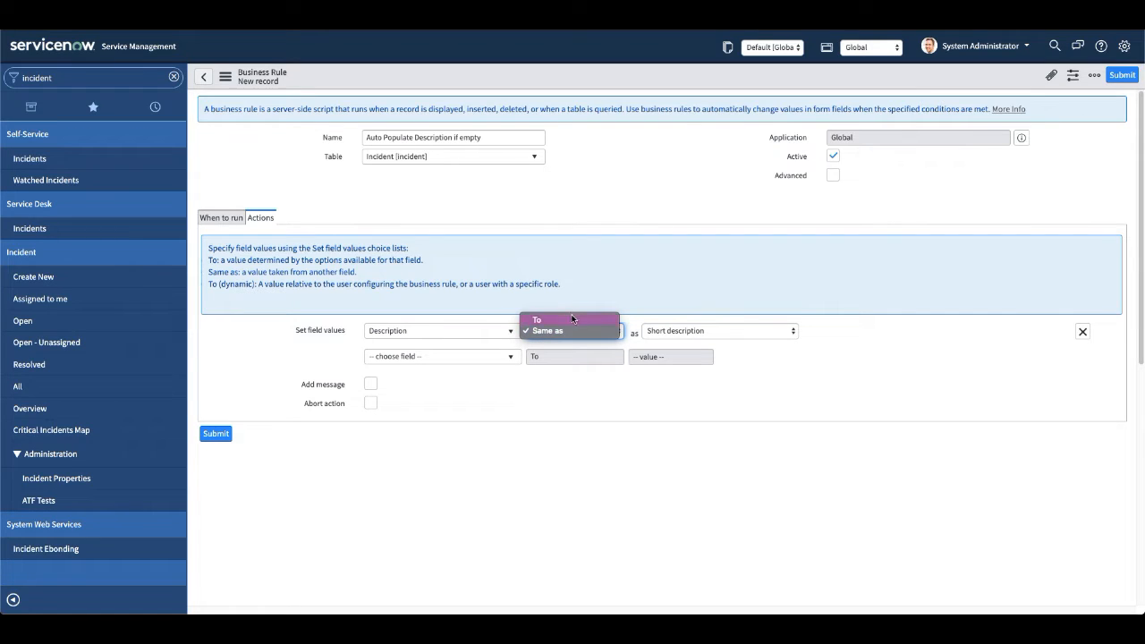
left_click(561, 319)
left_click(663, 332)
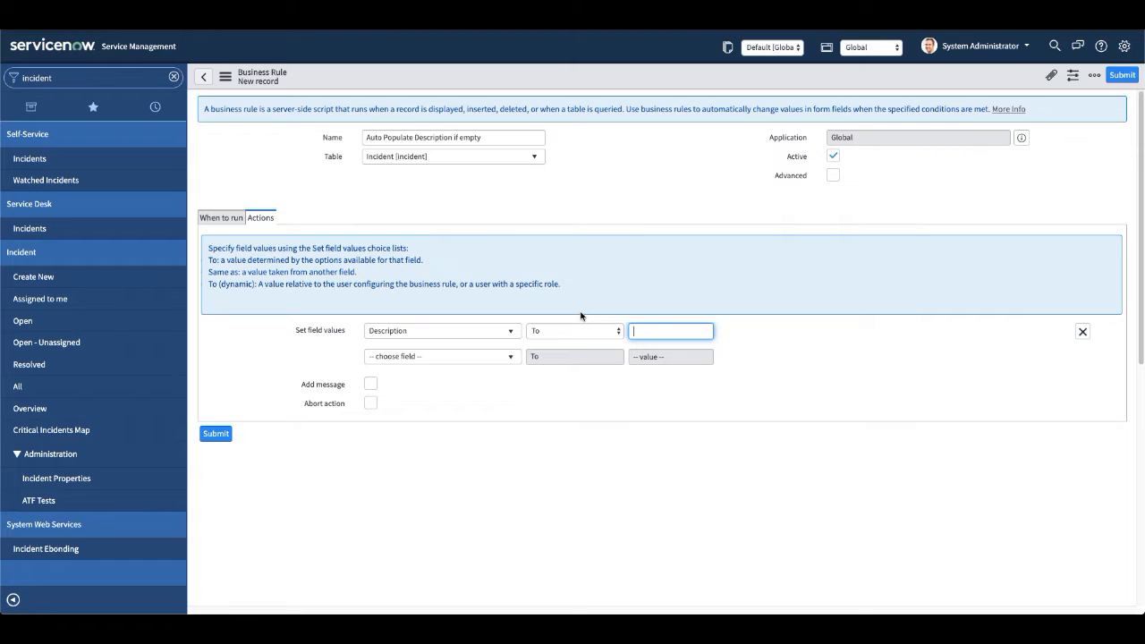
left_click(550, 332)
left_click(553, 341)
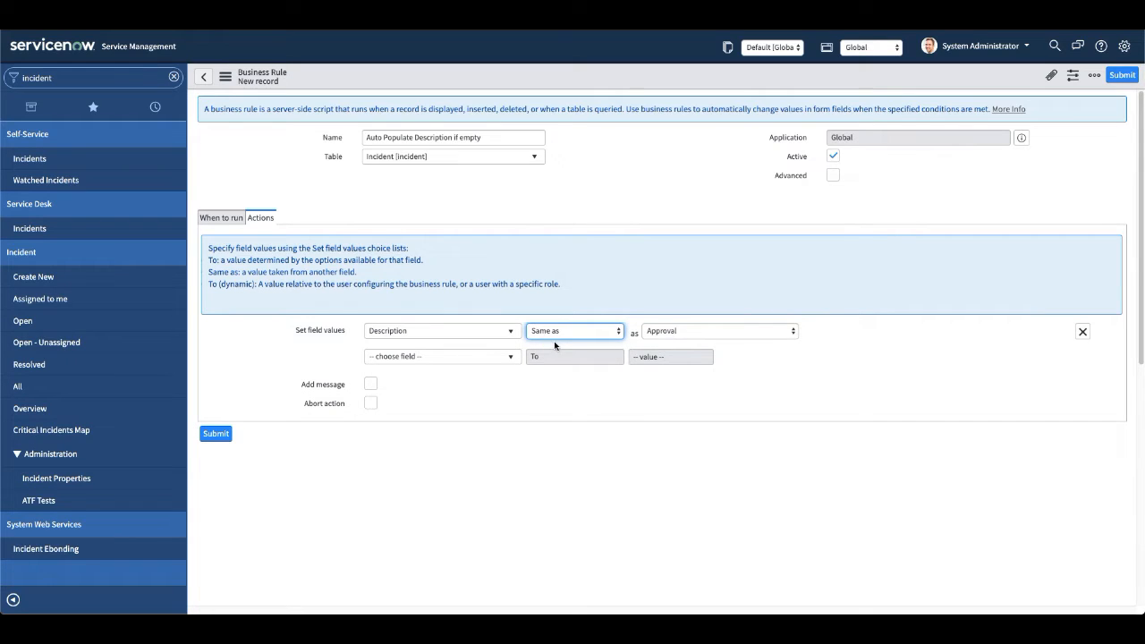
left_click(670, 337)
left_click(680, 438)
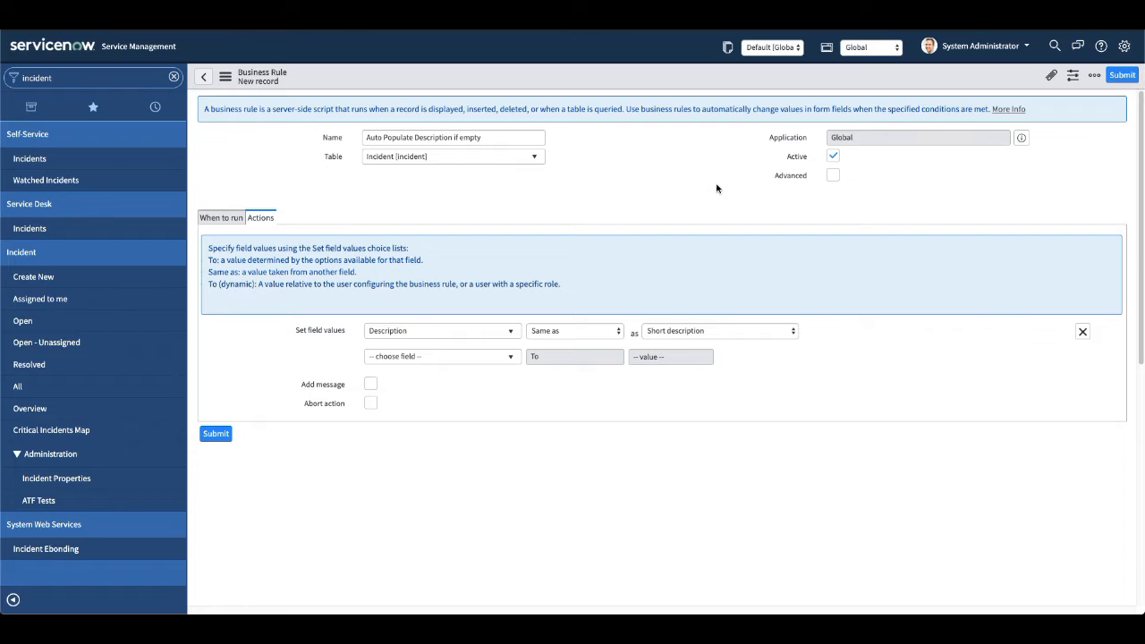
Toggle the Advanced option on and back off, and save the business rule.
left_click(832, 175)
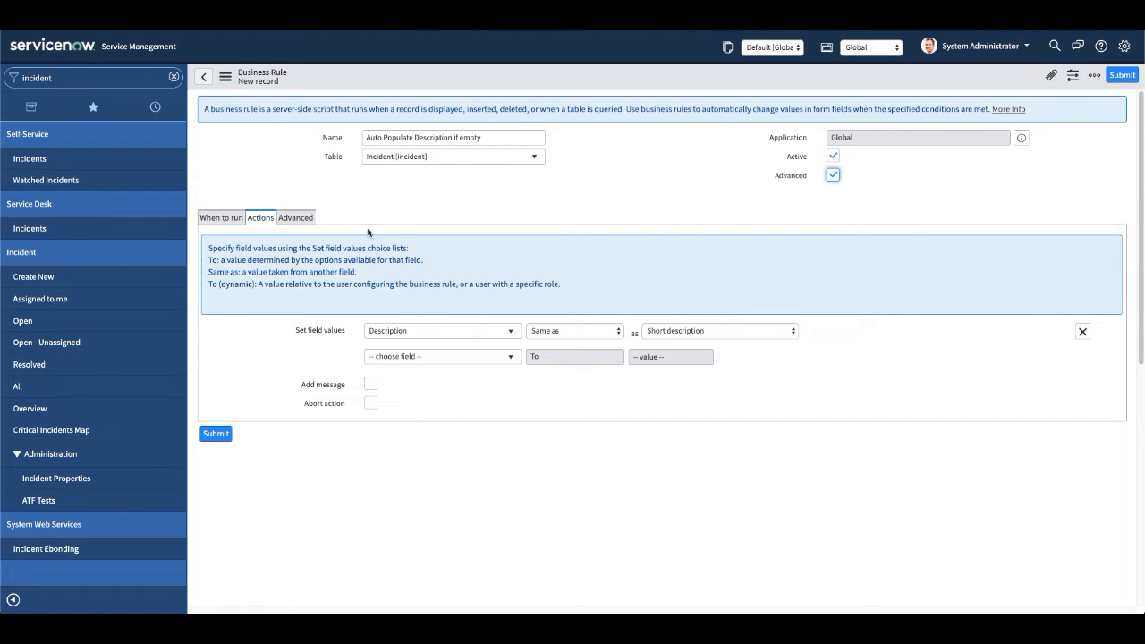
left_click(833, 177)
right_click(606, 74)
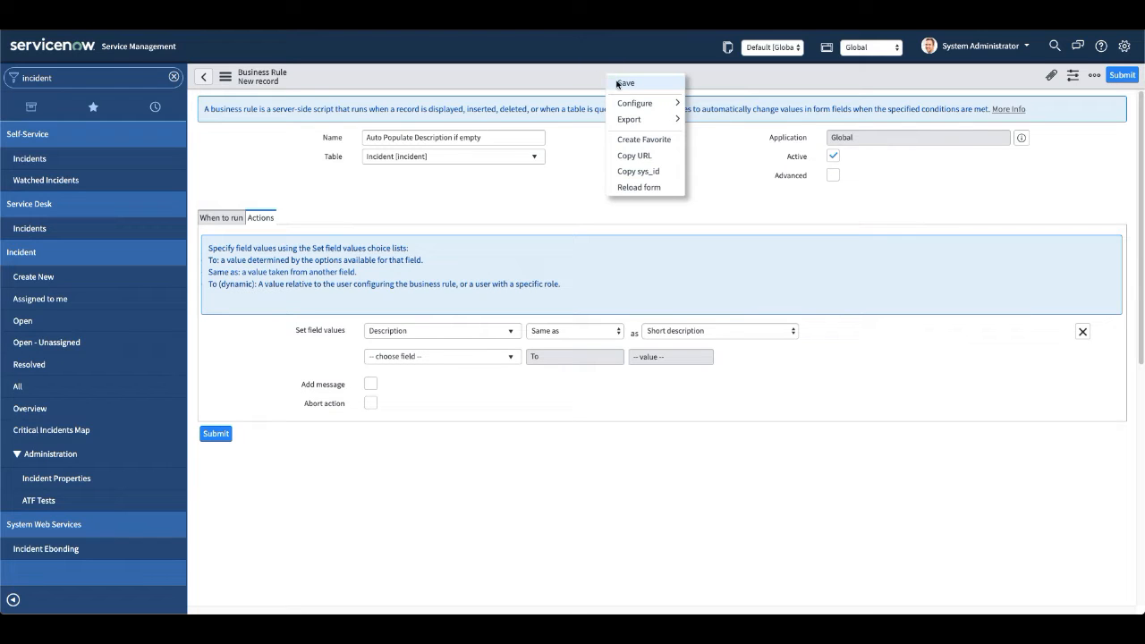
left_click(640, 83)
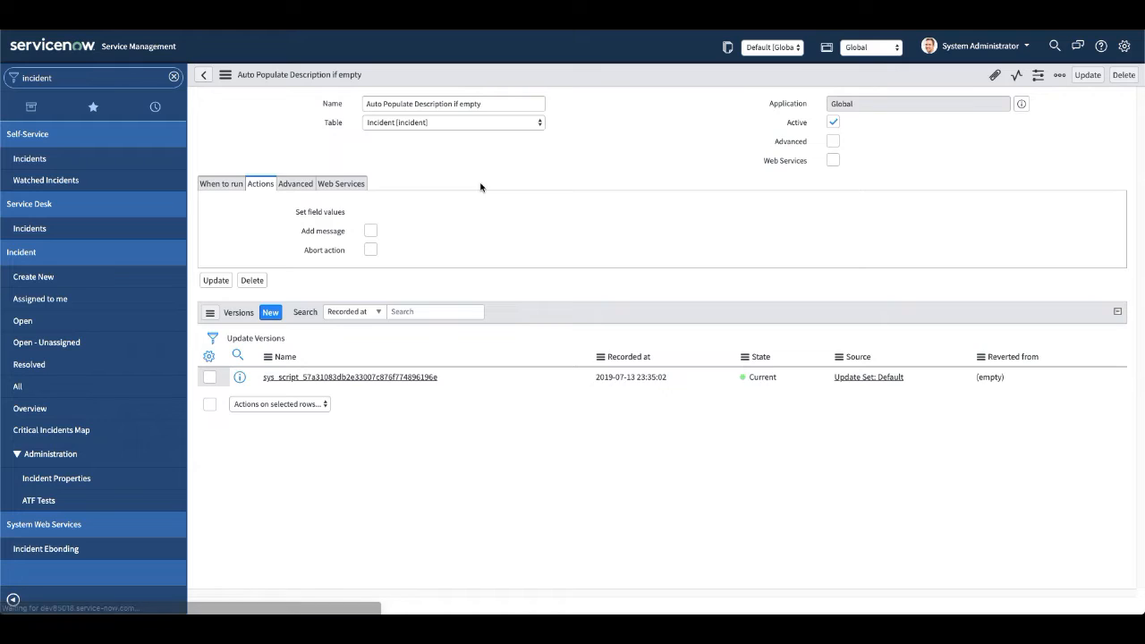
Create a new incident with a caller and the Short description "Test data to copy to description", leaving Description empty.
left_click(34, 278)
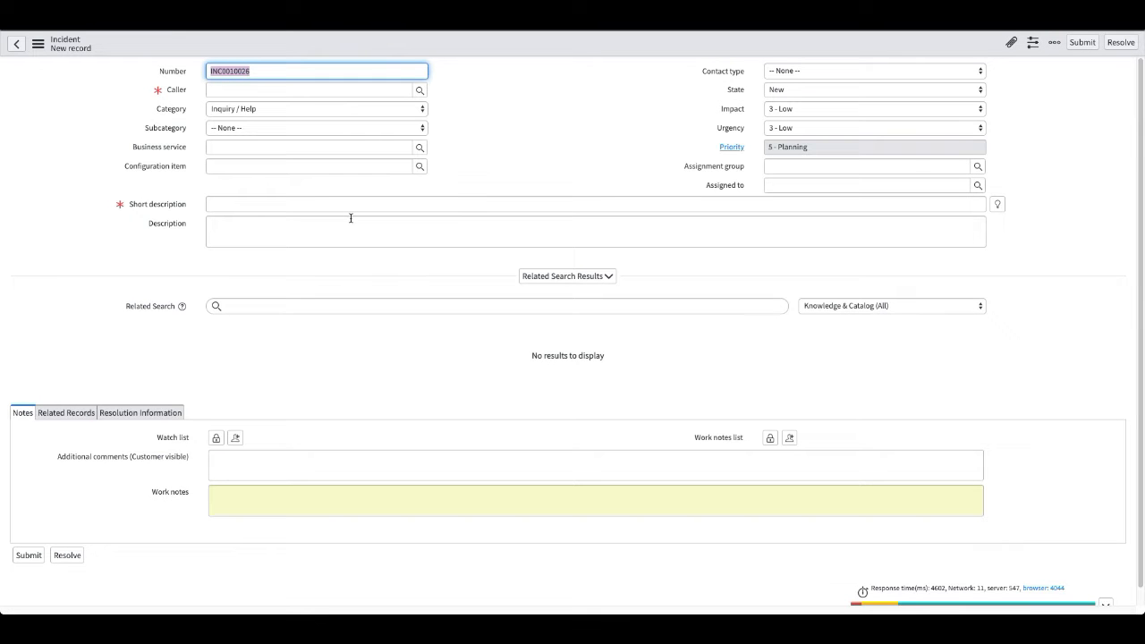
left_click(272, 90)
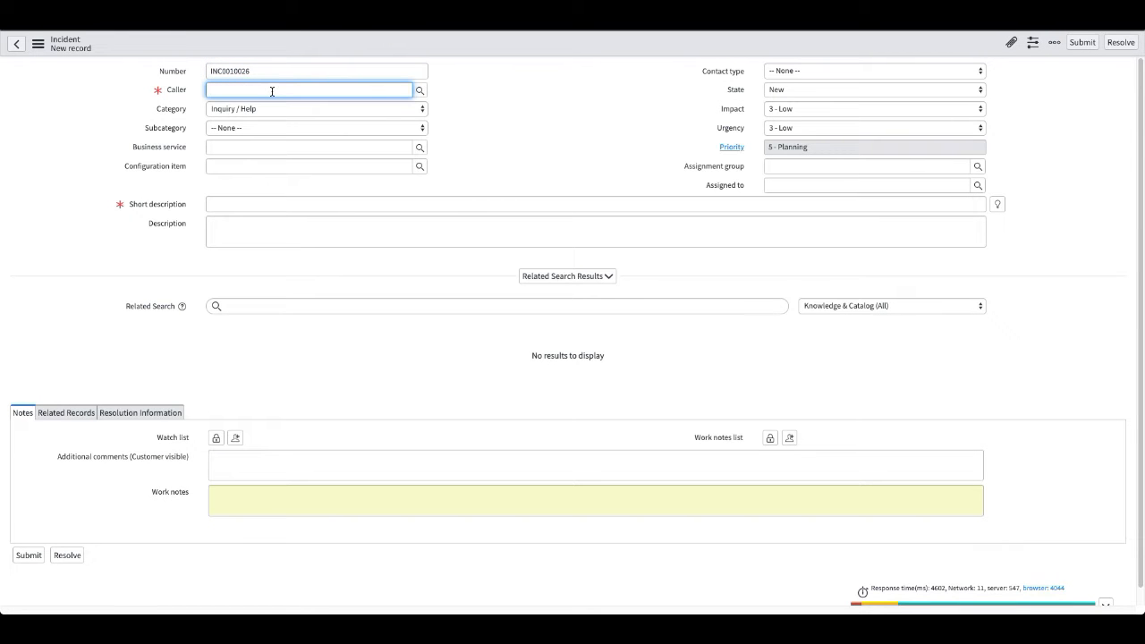
left_click(261, 114)
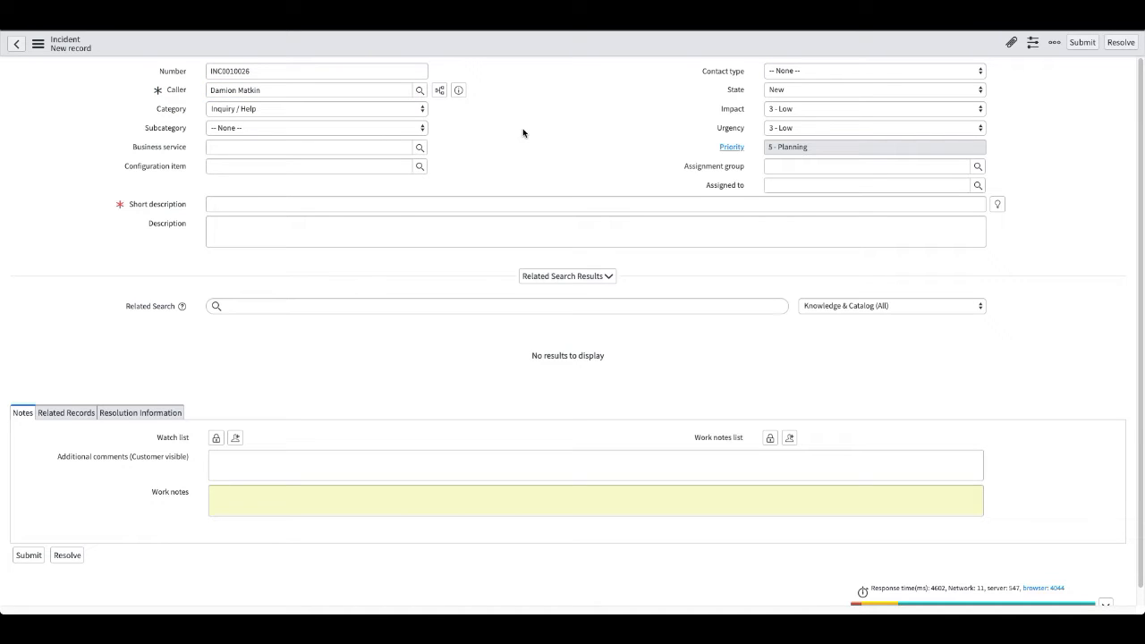
left_click(249, 204)
type("Te")
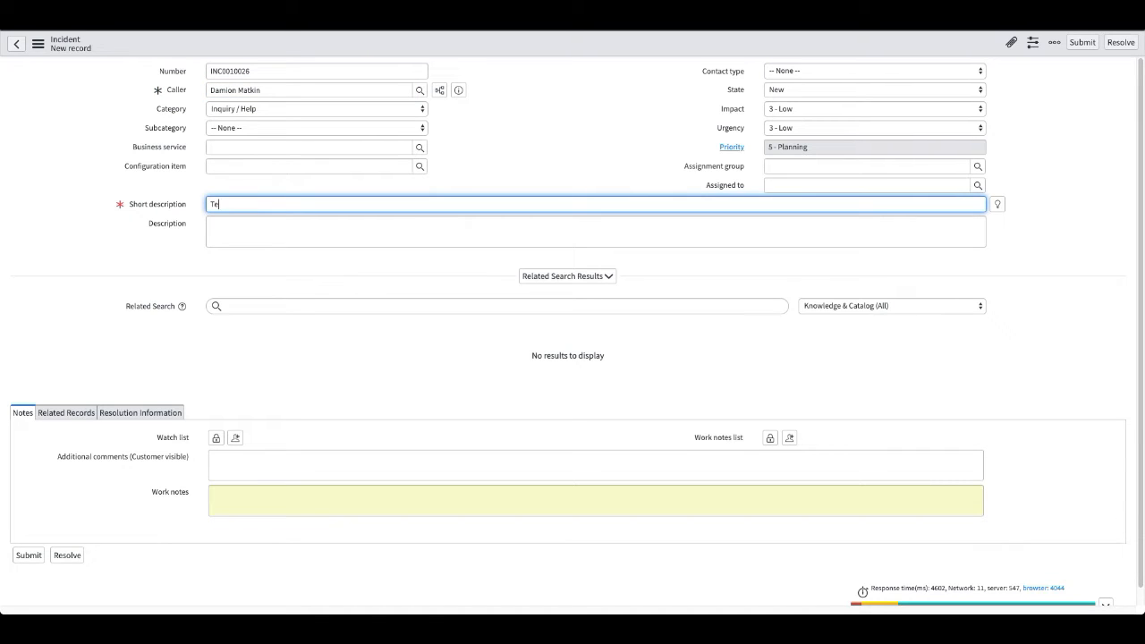
type("st data to copyto")
key("BackSpace")
type("to description")
left_click(499, 188)
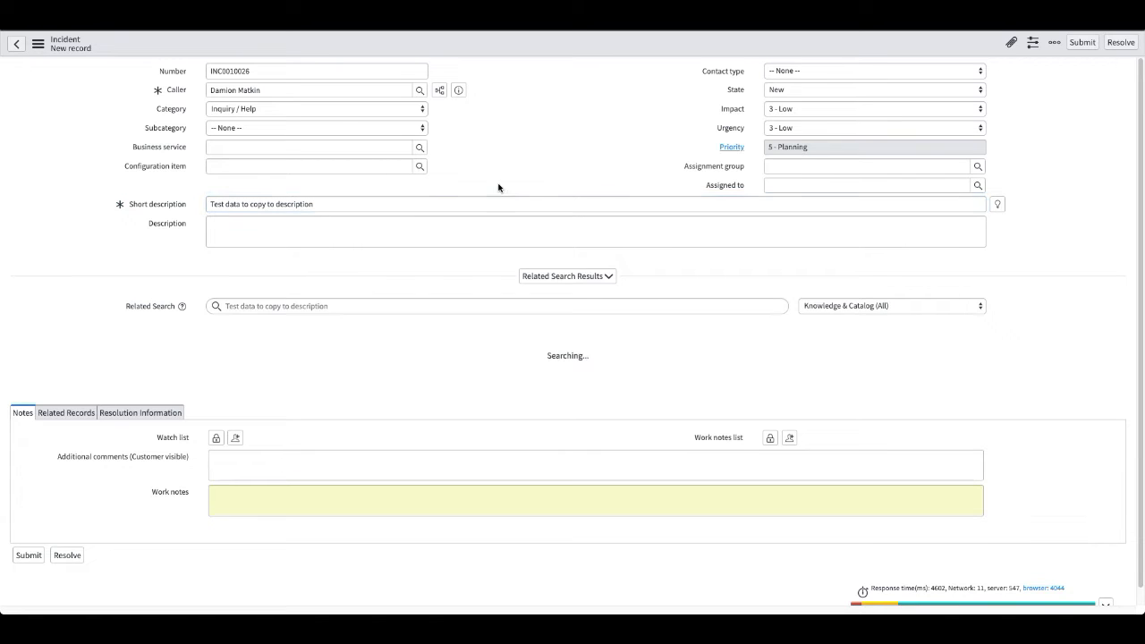
Save the new incident without leaving the form, and check the text in its Description field.
right_click(548, 41)
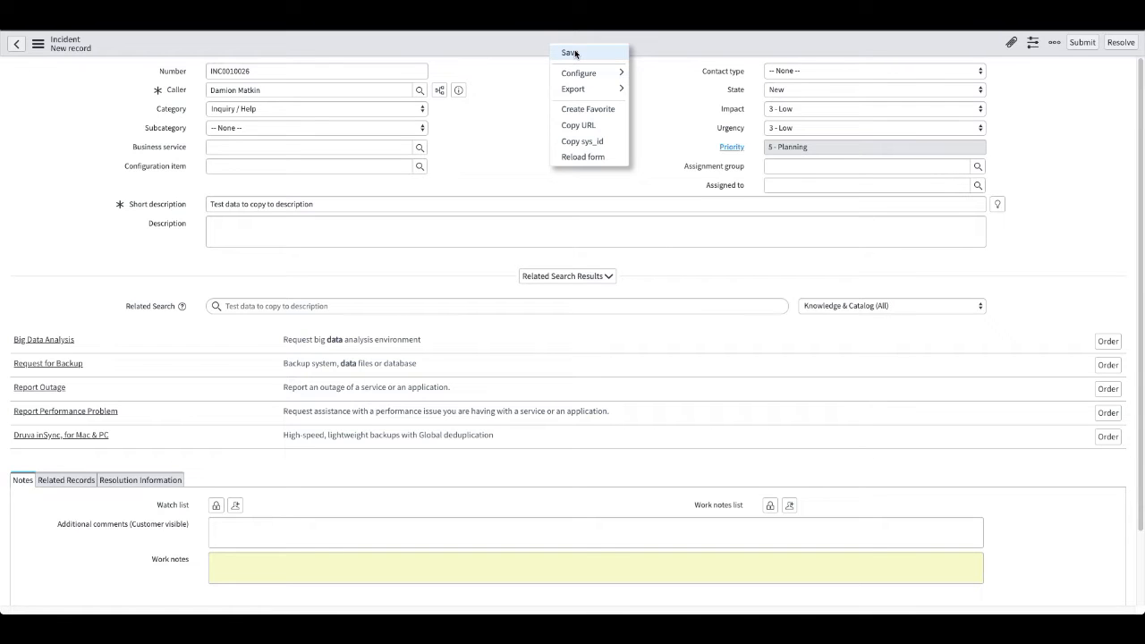
left_click(575, 53)
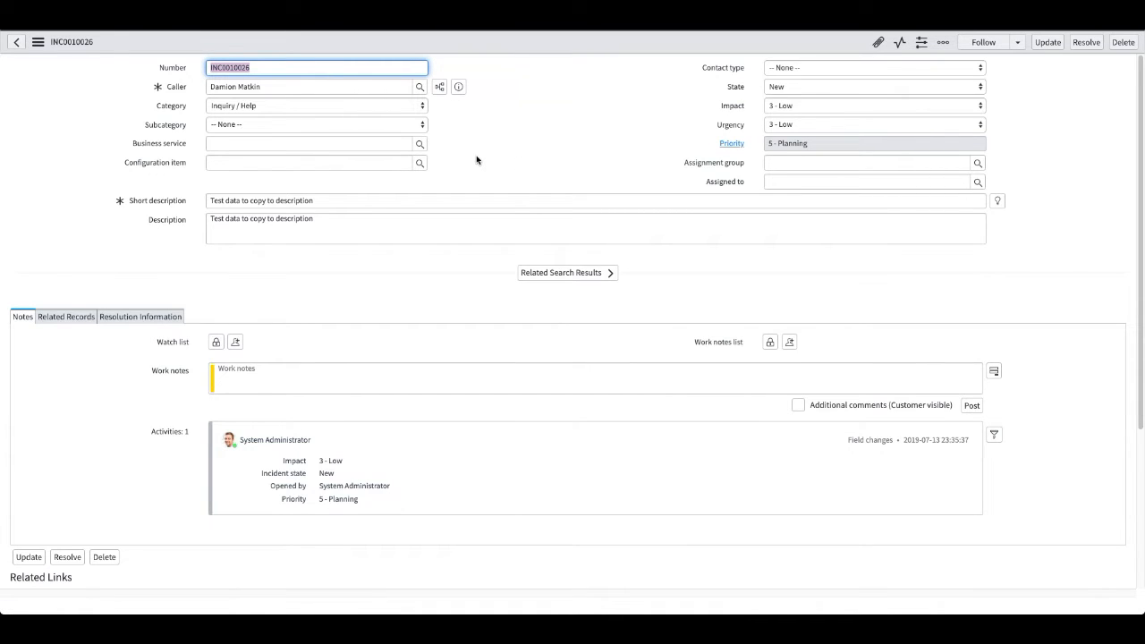
left_click_drag(325, 223, 187, 222)
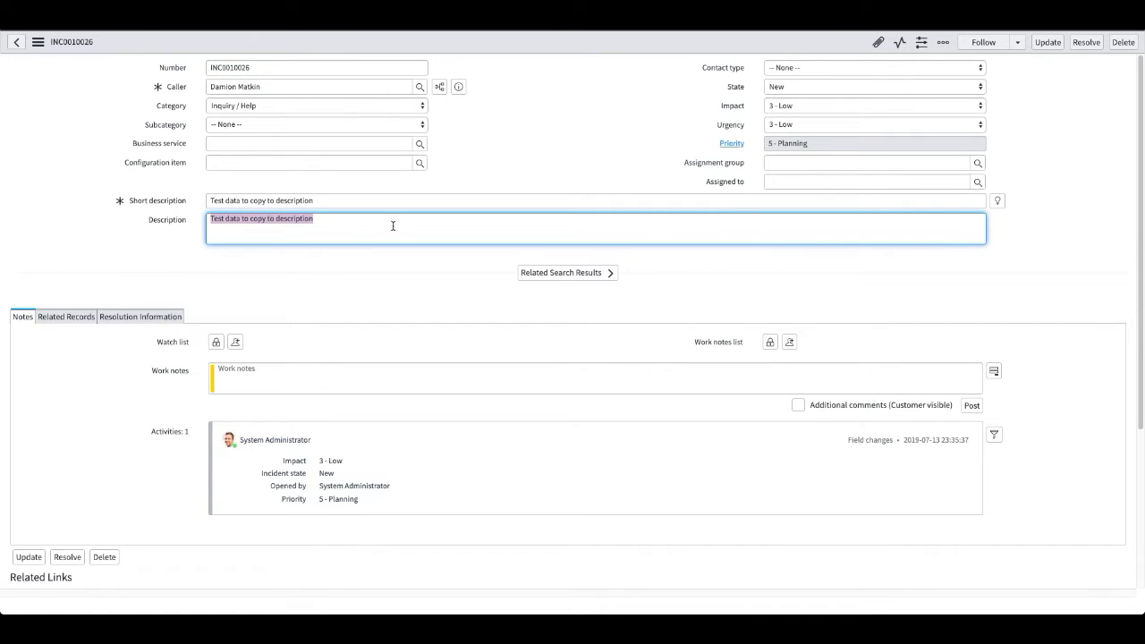
left_click(360, 224)
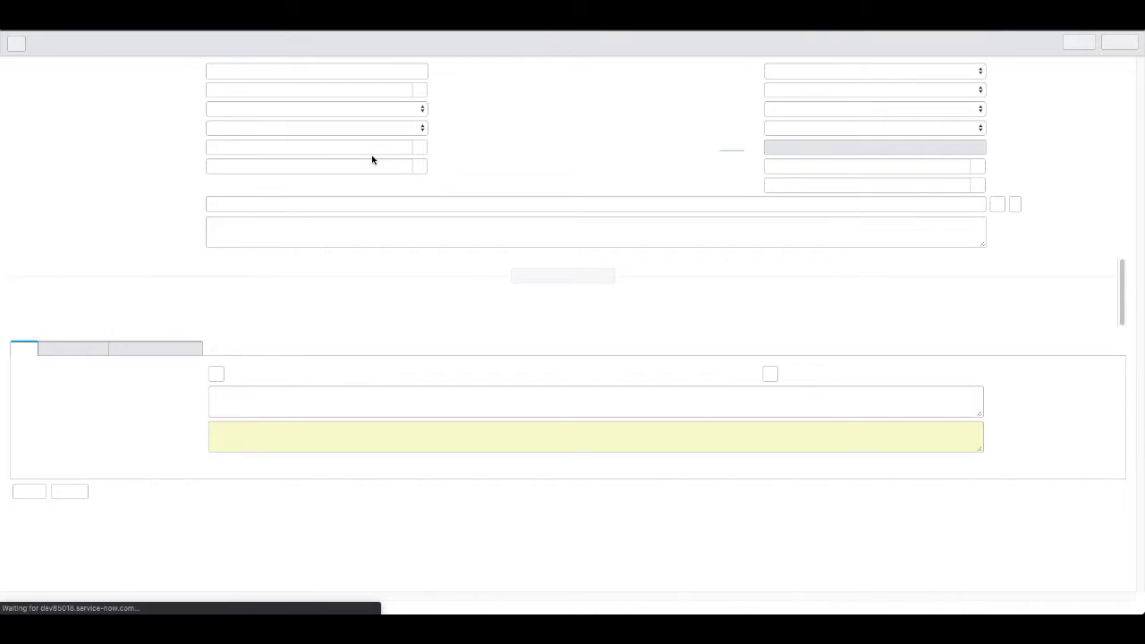
Choose a caller for the second test incident and set its Short description to "Test data".
left_click(292, 88)
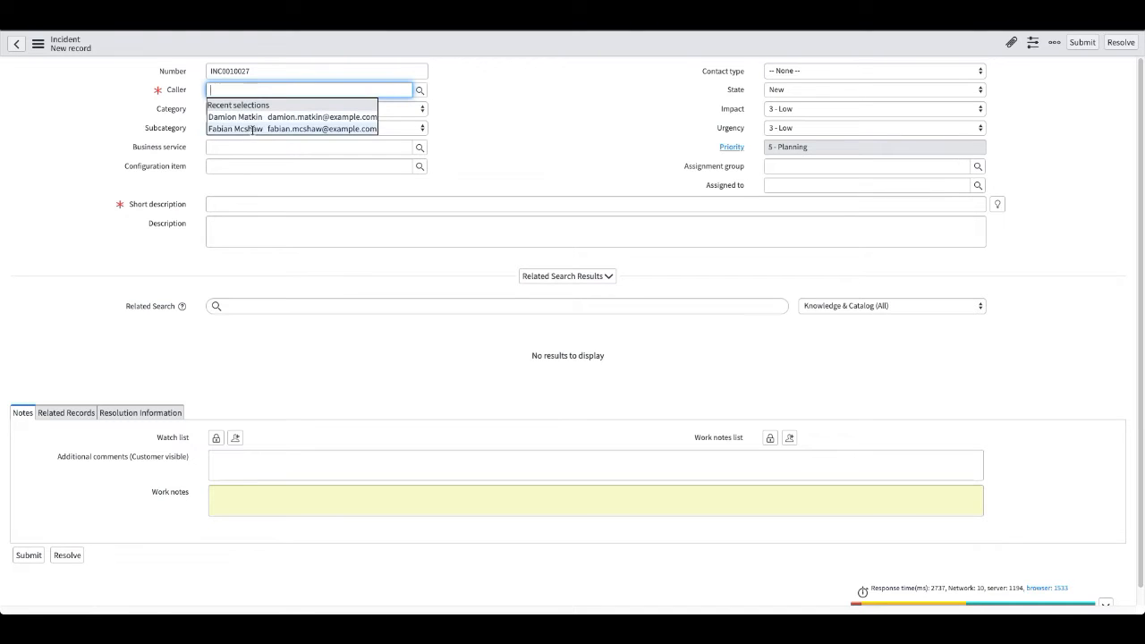
left_click(254, 130)
left_click(245, 205)
type("Test data")
key("Tab")
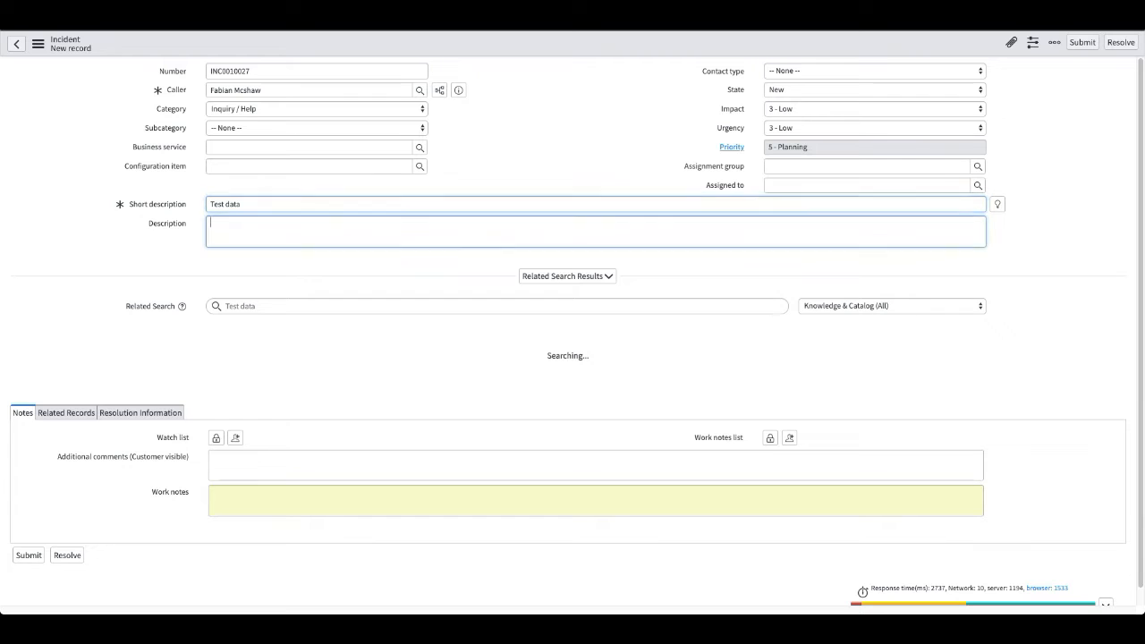
Enter "this is my description" as the incident's Description and save the record.
type("thi")
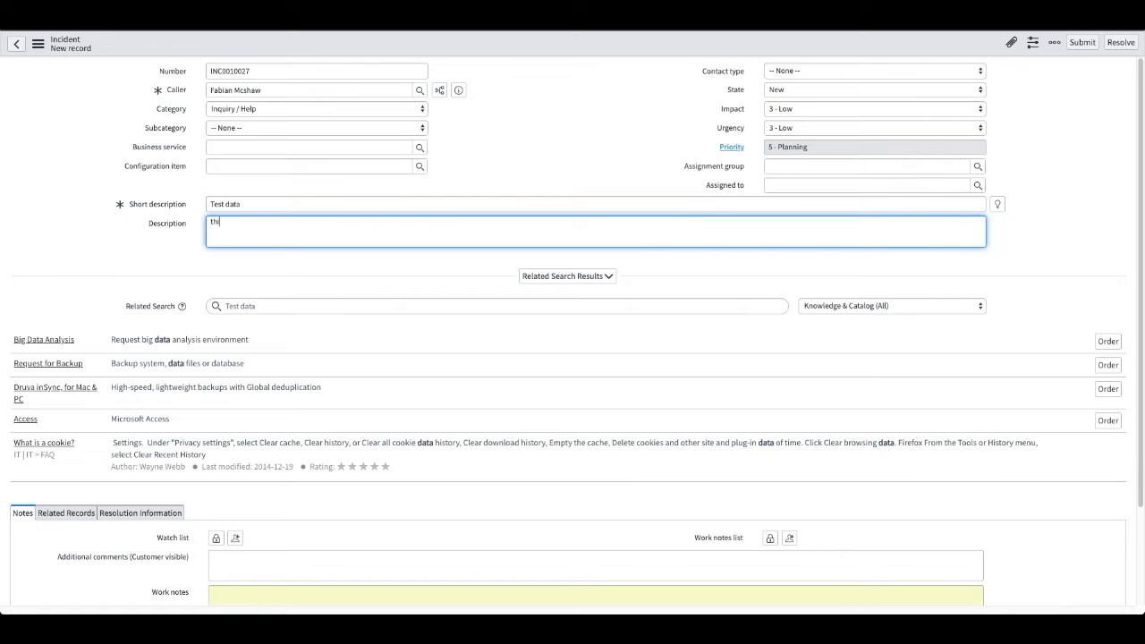
type("s is my desccription")
left_click(518, 164)
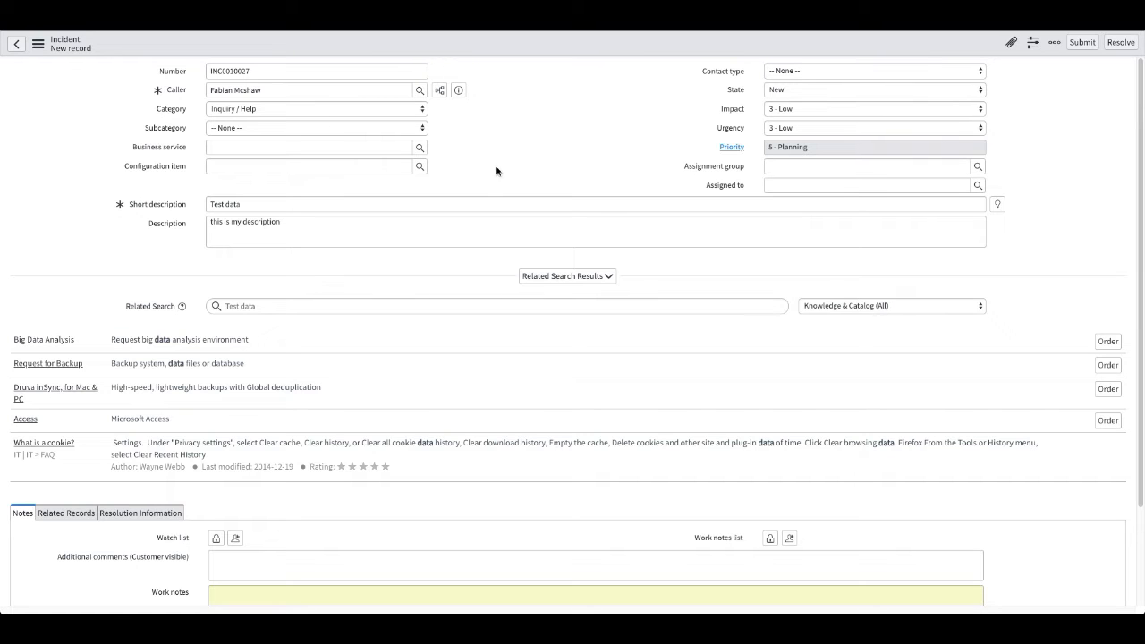
right_click(546, 42)
left_click(565, 52)
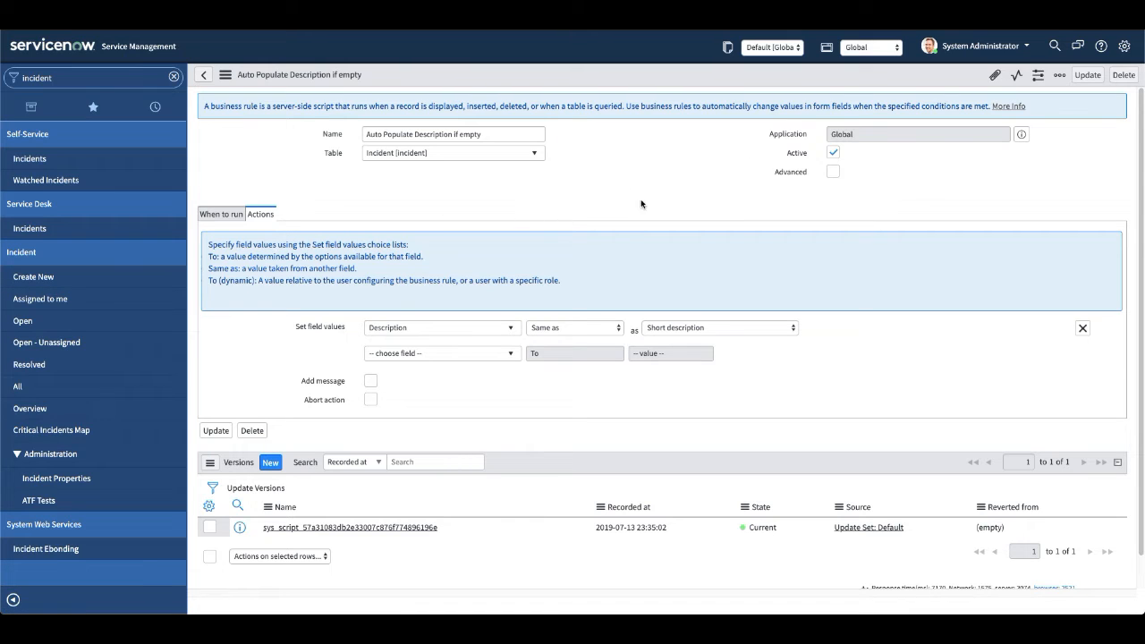
Deactivate the Auto Populate Description if empty business rule and save it.
left_click(833, 152)
key("Tab")
right_click(608, 73)
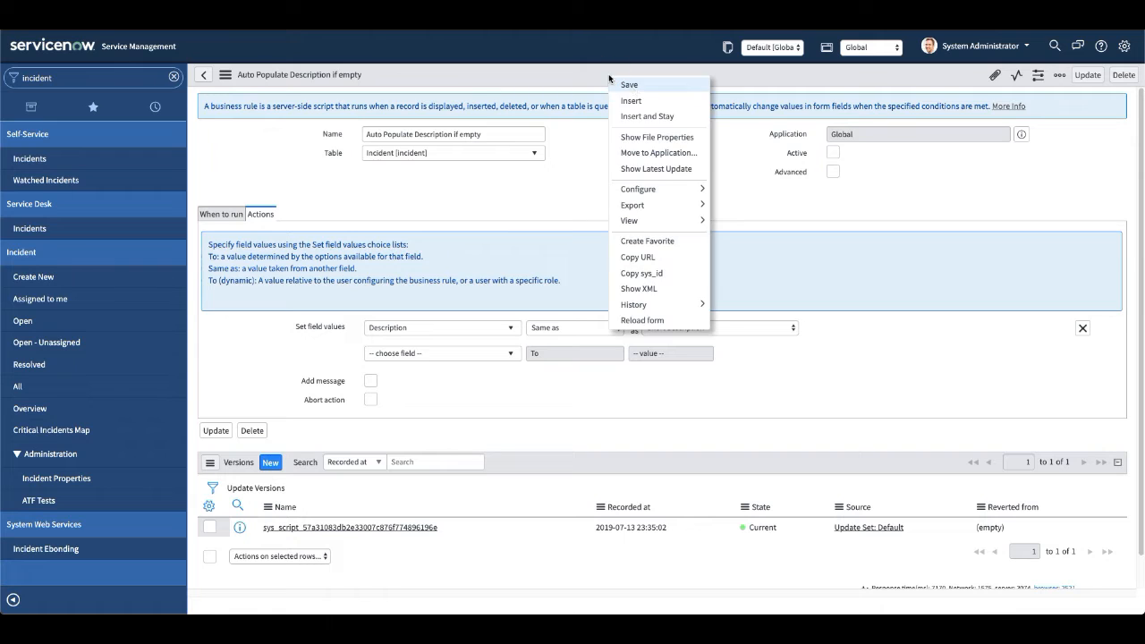
left_click(635, 85)
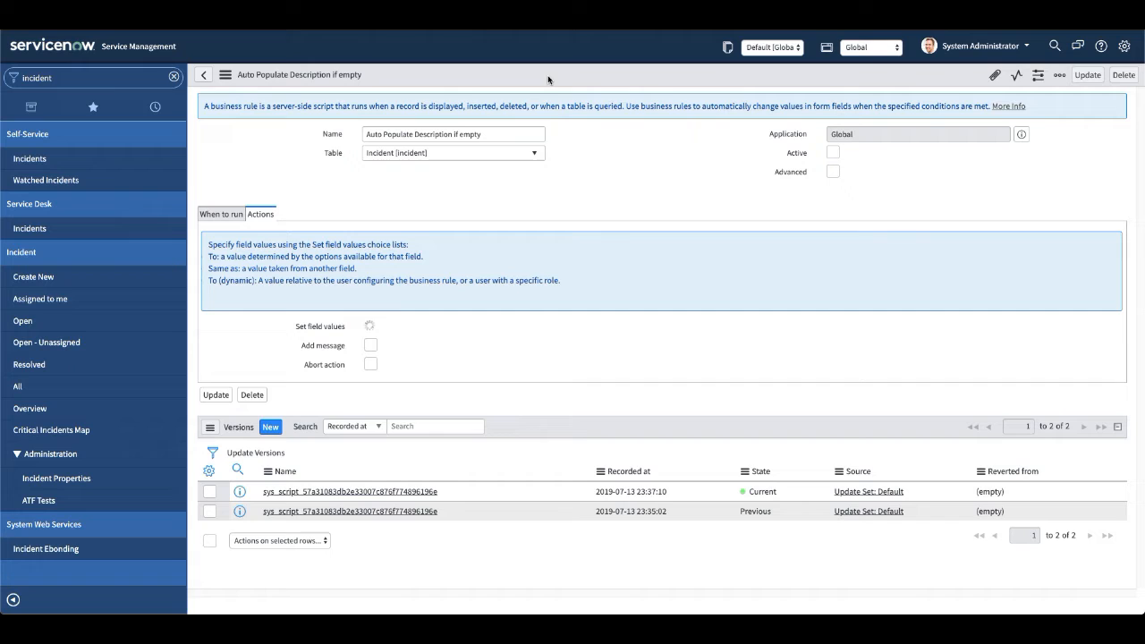
right_click(565, 79)
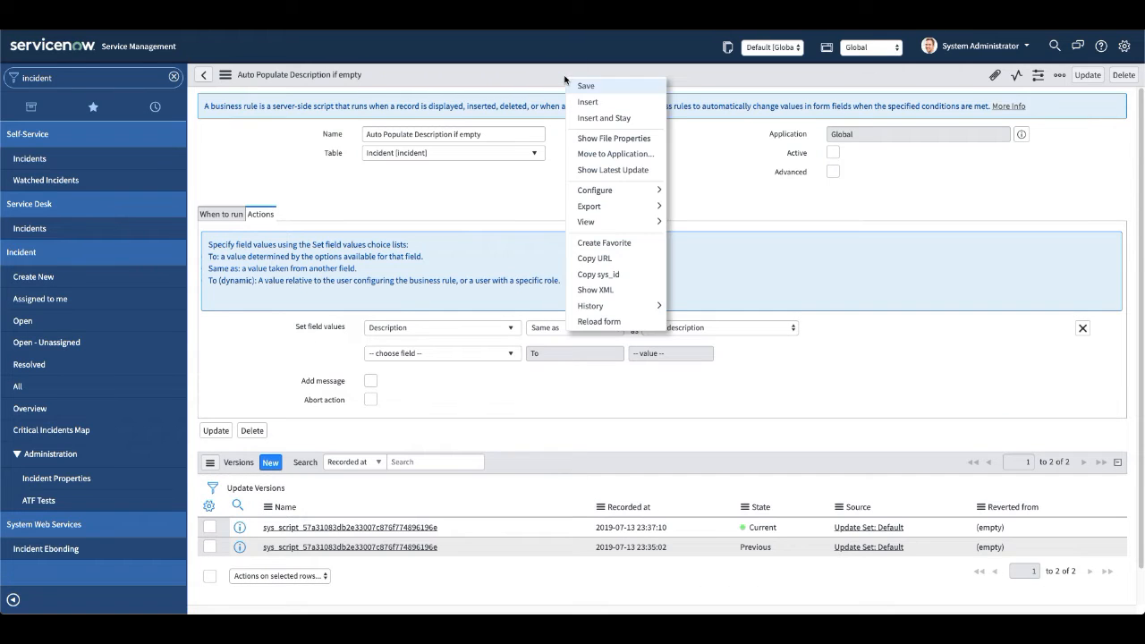
left_click(503, 186)
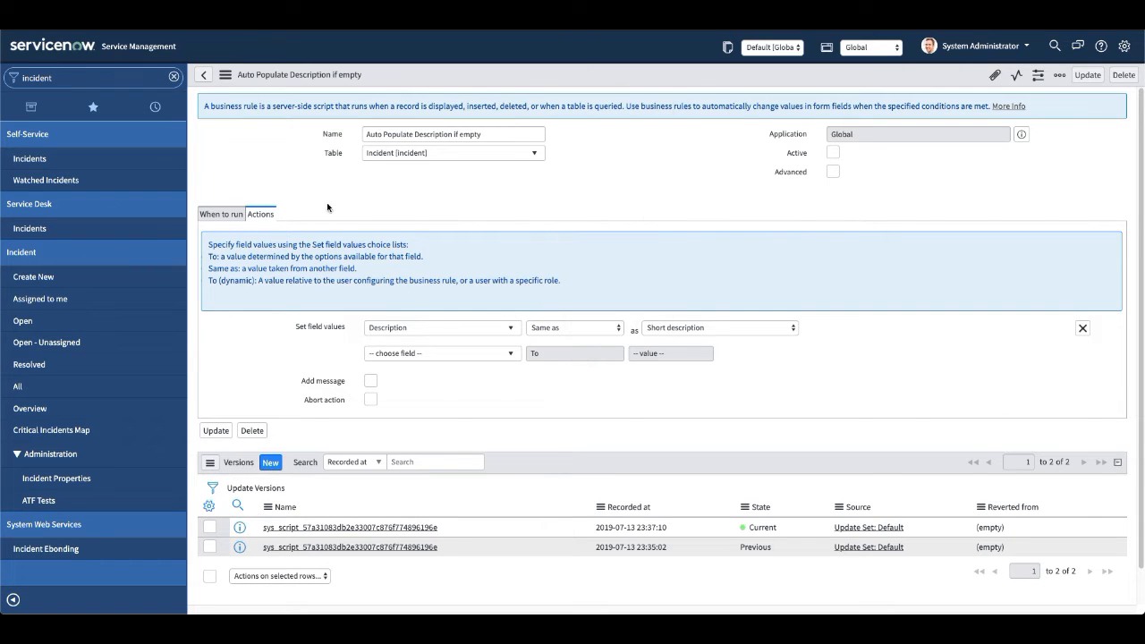
Enable the Advanced option for the business rule and set the rule to Active.
left_click(215, 216)
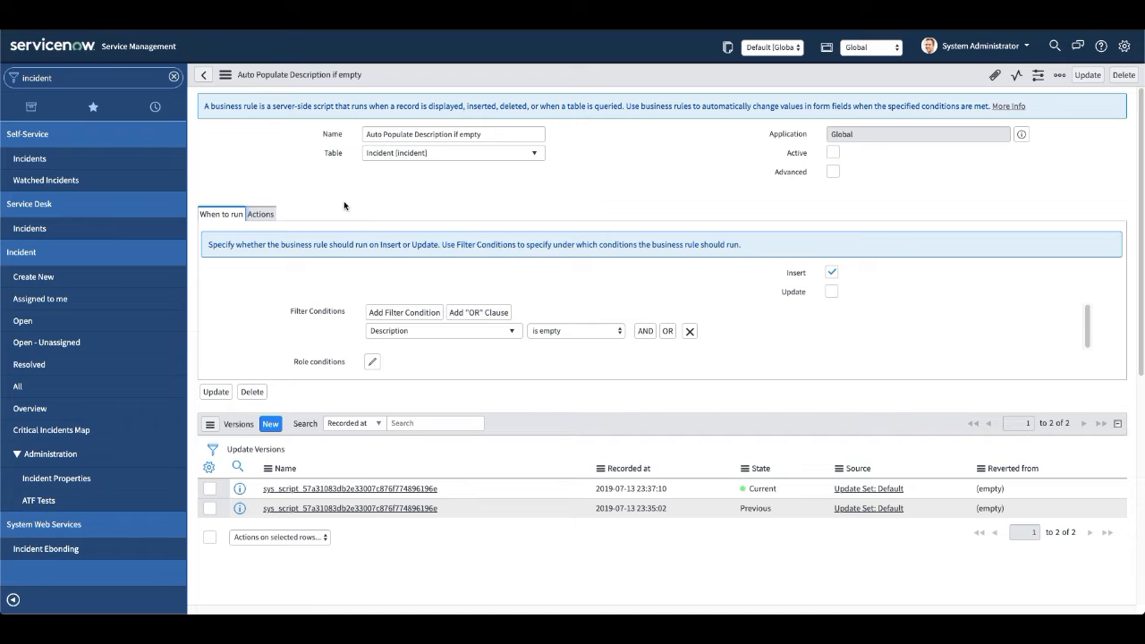
left_click(832, 172)
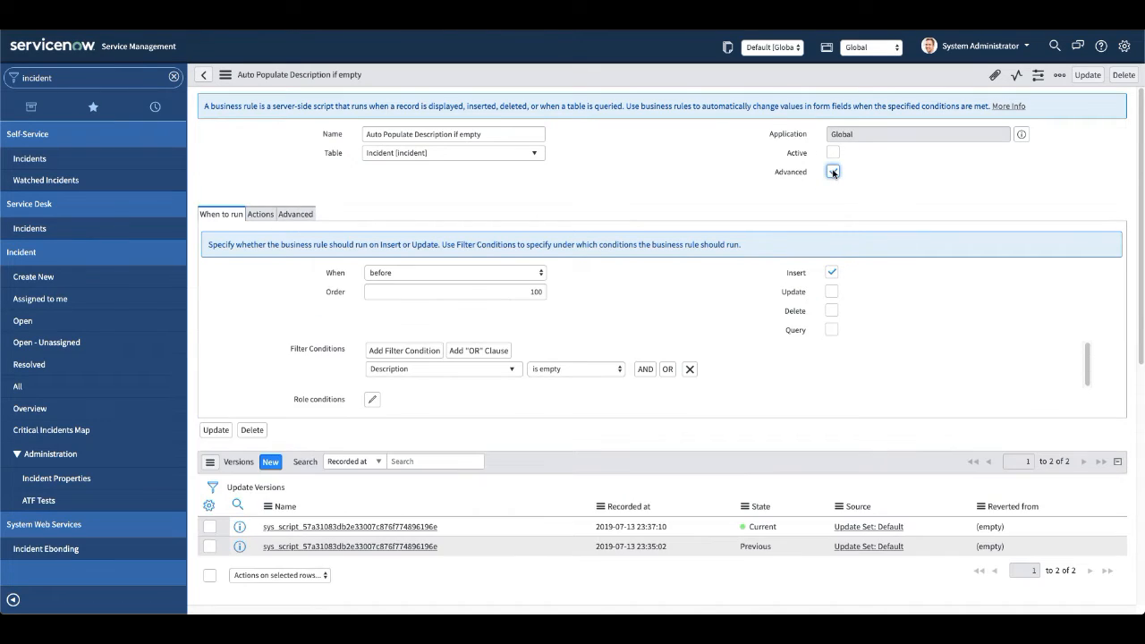
left_click(832, 152)
left_click(644, 172)
Set the rule to run on Update instead of Insert, keeping its When timing at before.
left_click(831, 273)
left_click(831, 293)
left_click(413, 276)
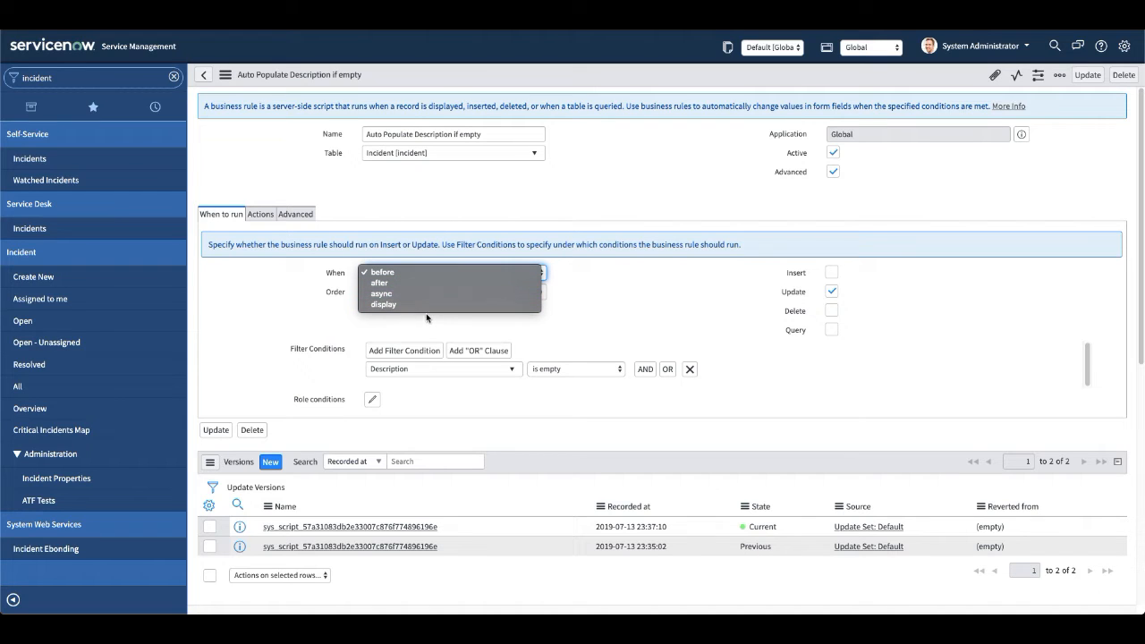
left_click(422, 270)
left_click(417, 268)
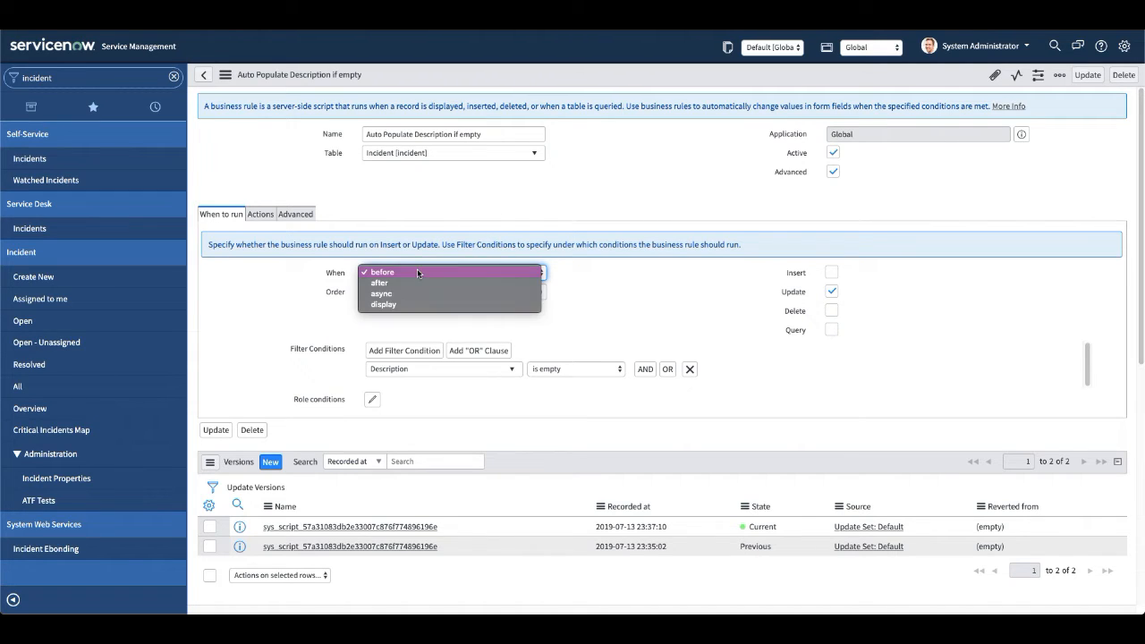
left_click(518, 207)
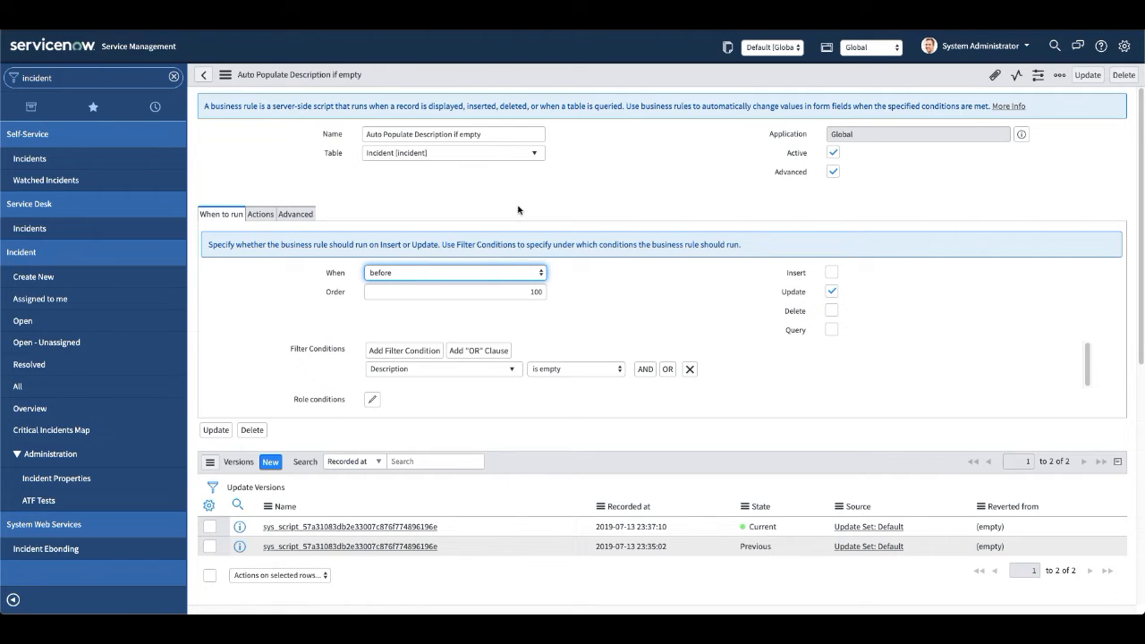
left_click(573, 195)
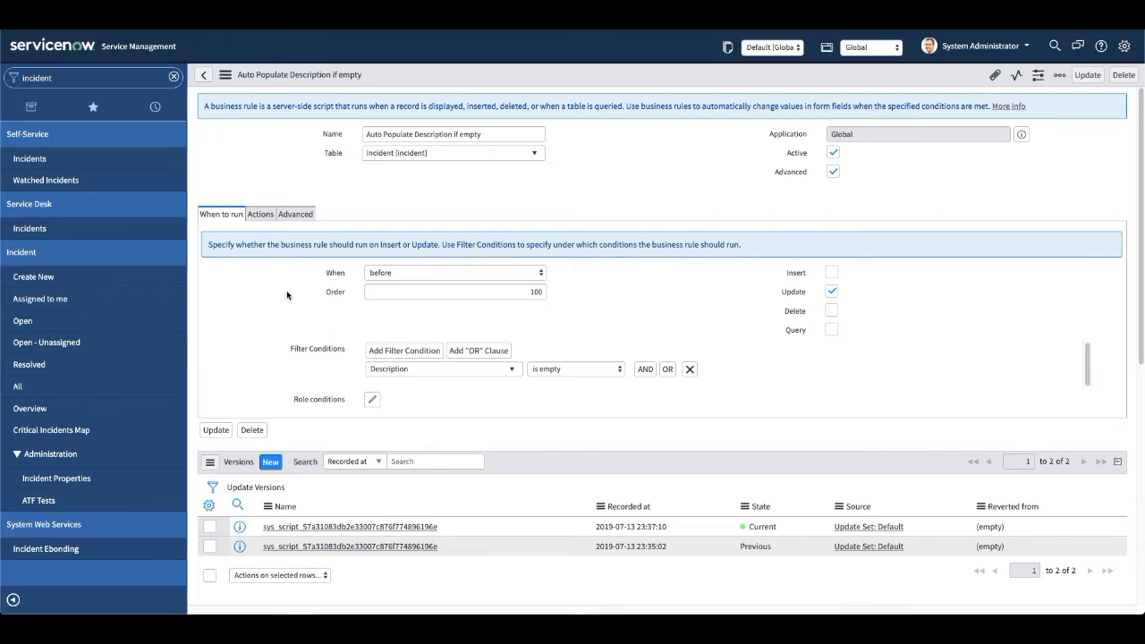
left_click(406, 369)
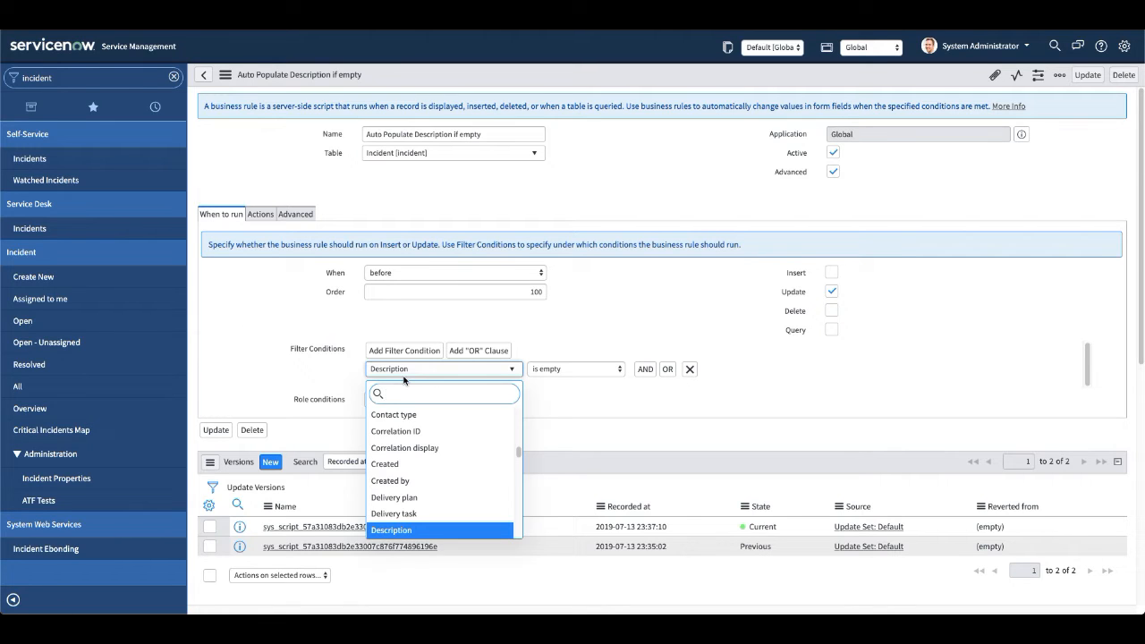
key("Up")
key("Up")
key("Up")
key("Up")
key("Up")
key("Up")
key("Up")
key("Up")
key("Up")
key("Up")
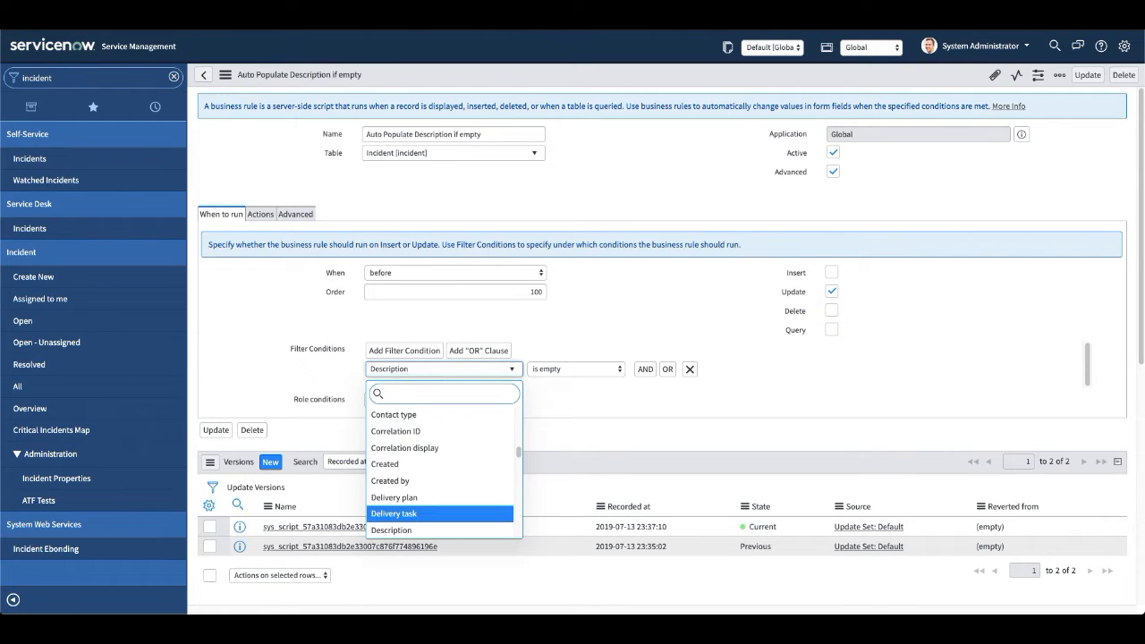
key("Up")
key("Up")
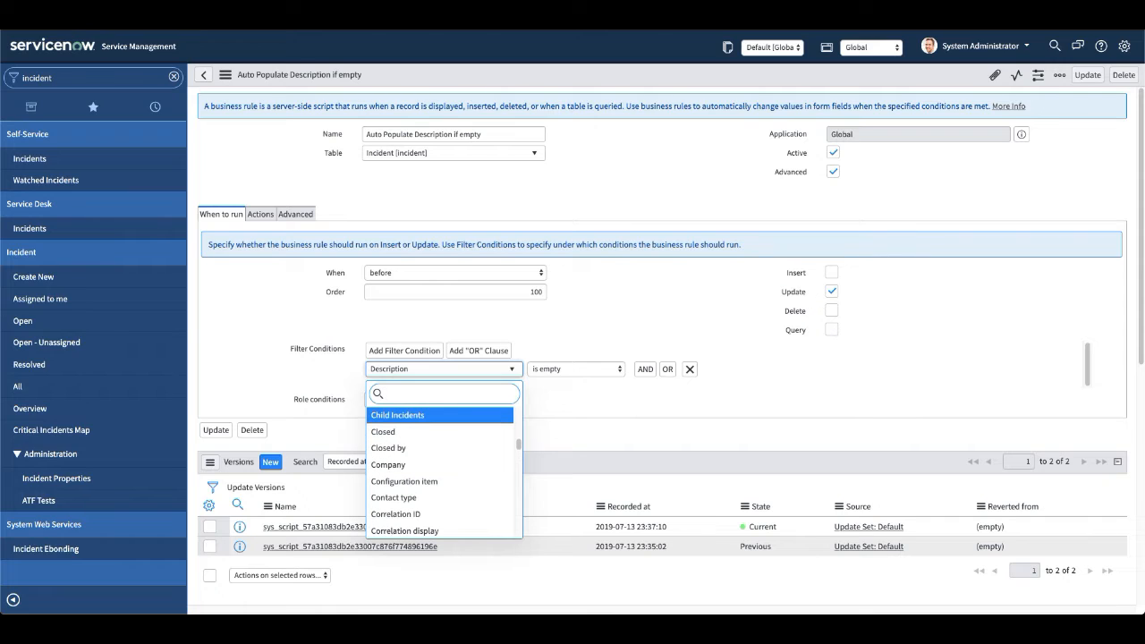
key("Escape")
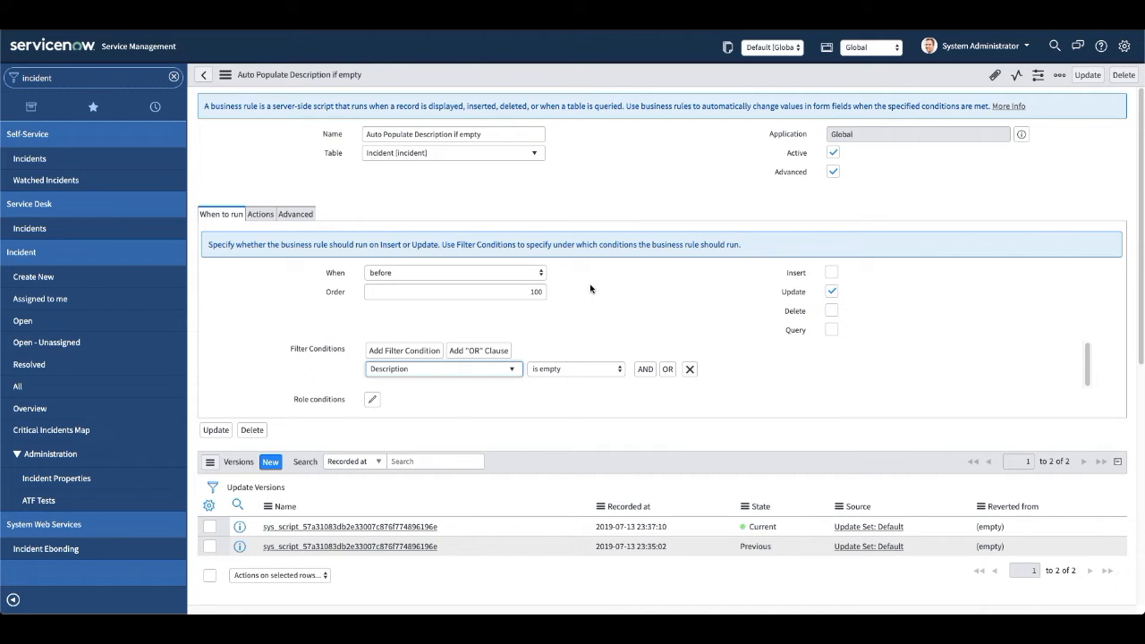
Search the filter condition's field choices for "des" and select Description as the condition field.
type("3")
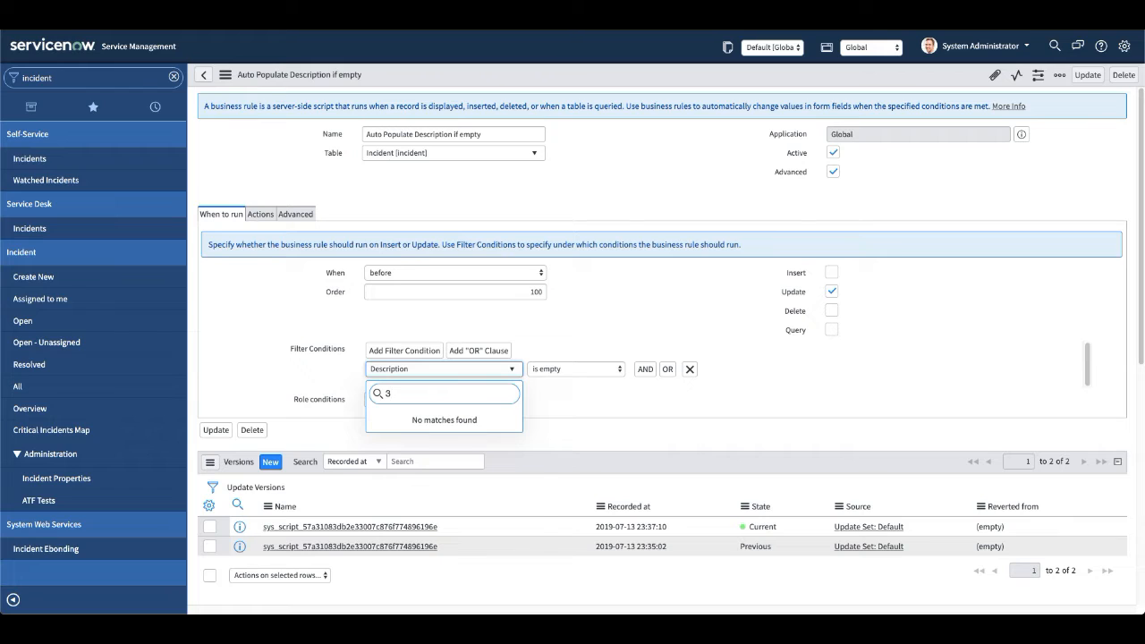
key("BackSpace")
type("des")
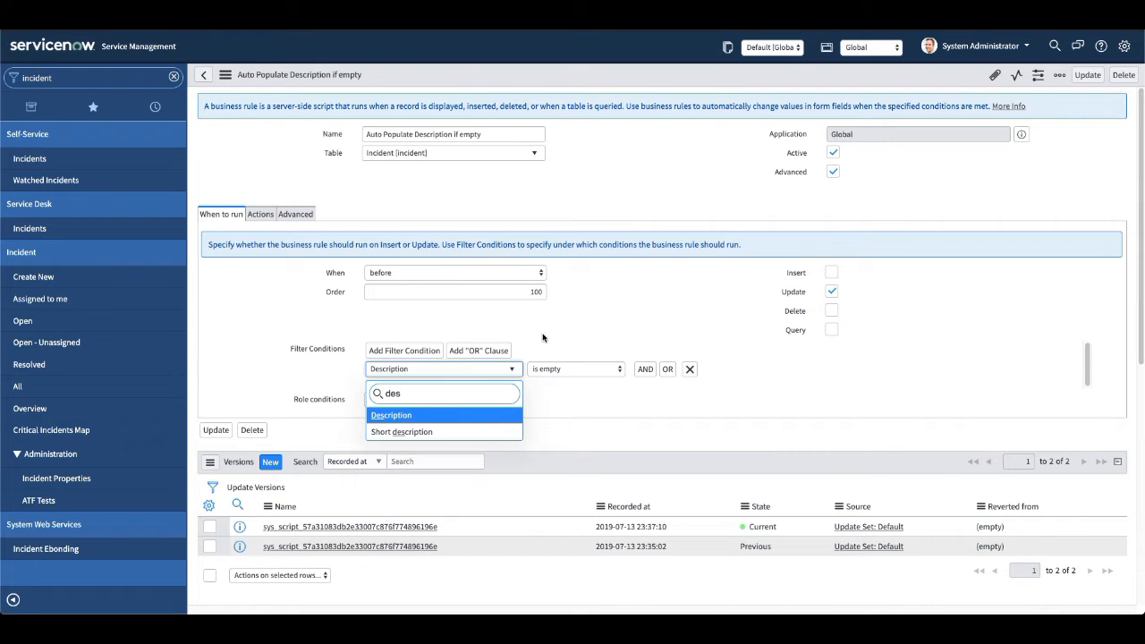
left_click(428, 417)
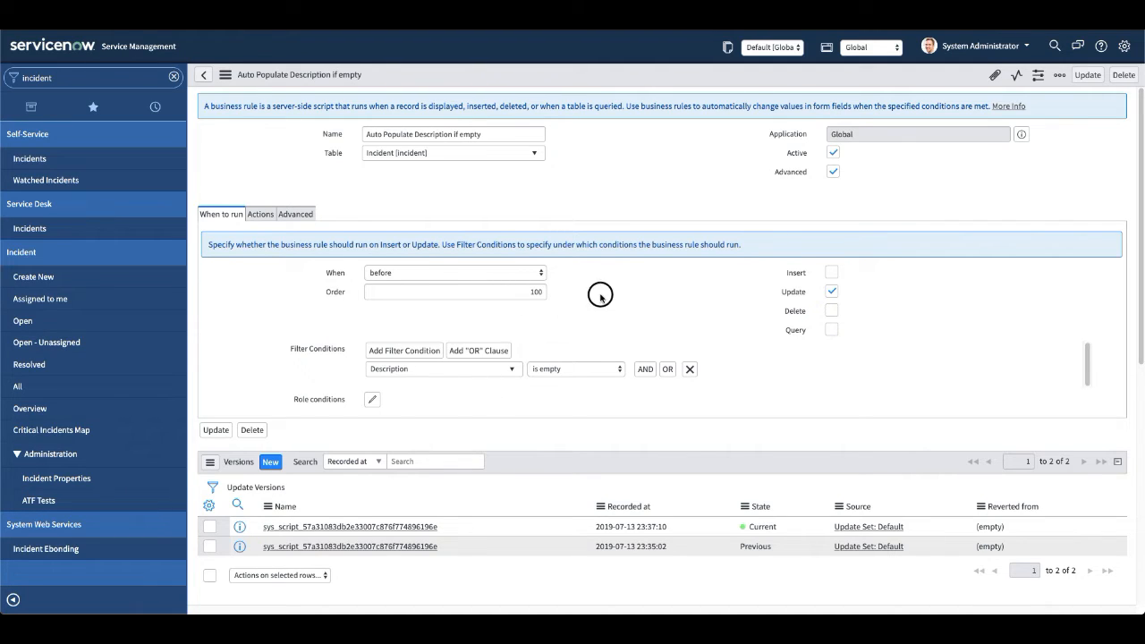
Enable Abort action and Add message in the business rule's actions.
left_click(260, 214)
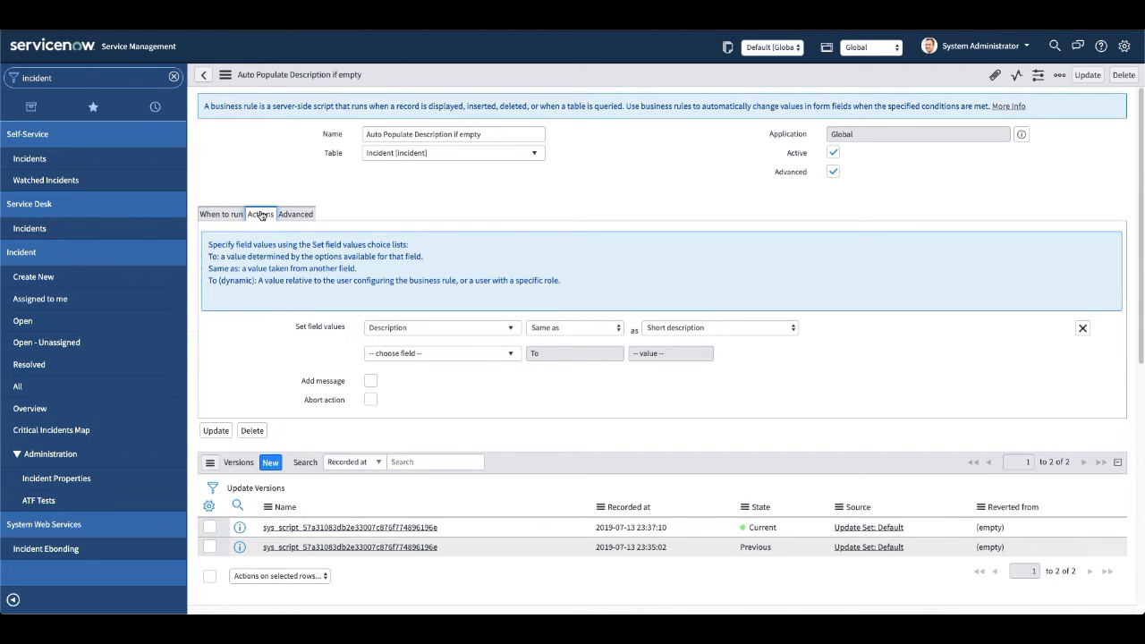
left_click(370, 400)
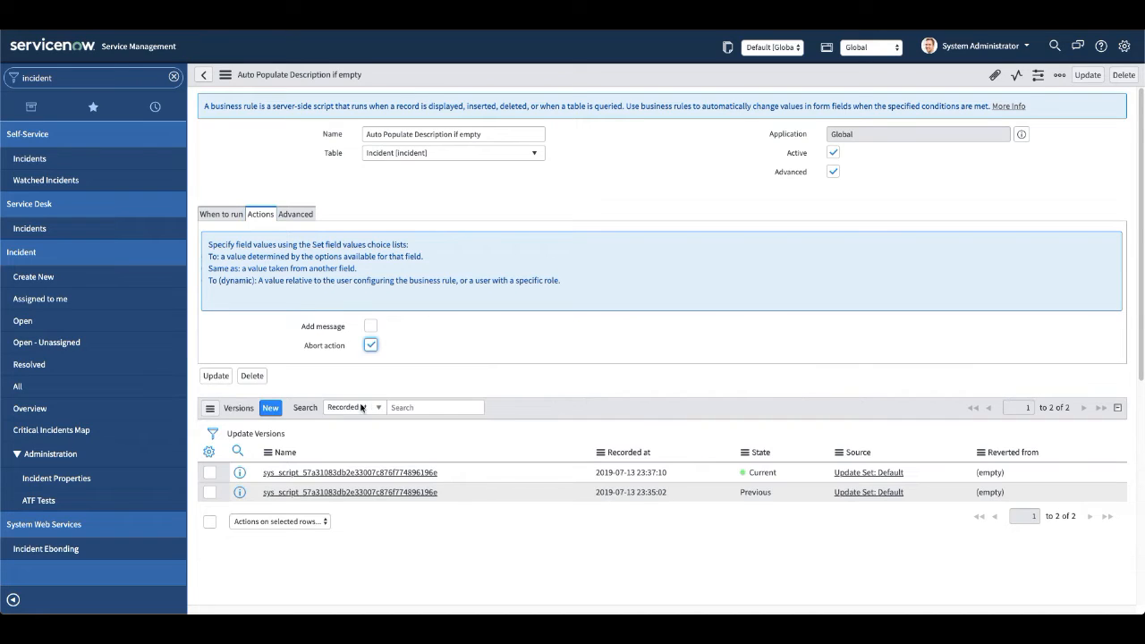
left_click(371, 327)
Write the rule's message "Hey, You need to fill description as well", and review the run conditions.
left_click(463, 423)
type("Hey ")
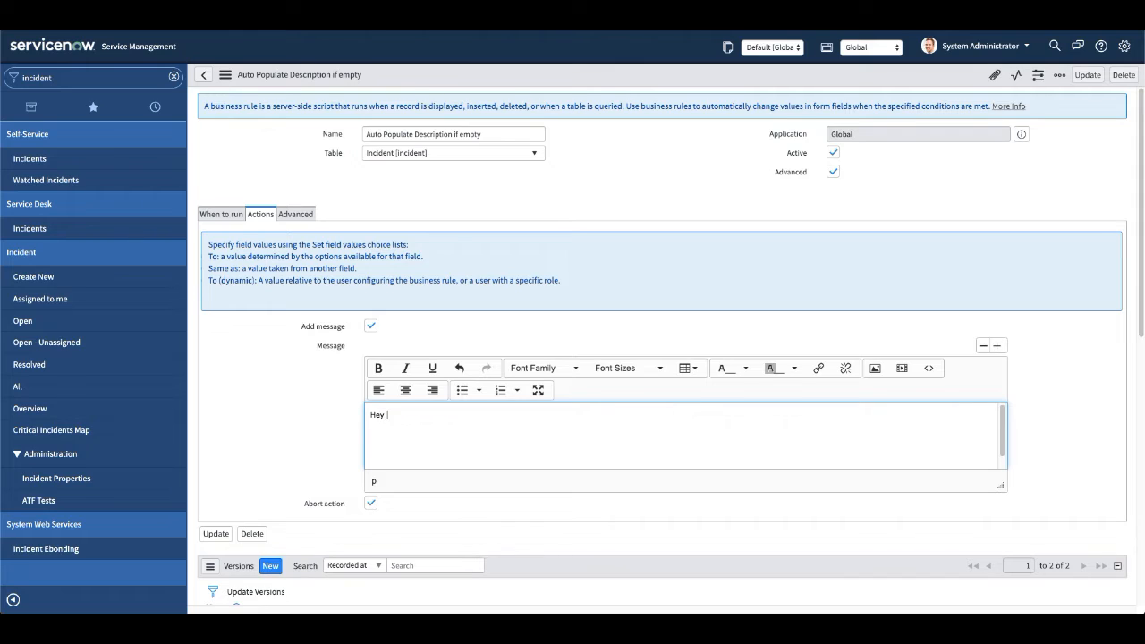
type(",You need to fill description as")
left_click(221, 215)
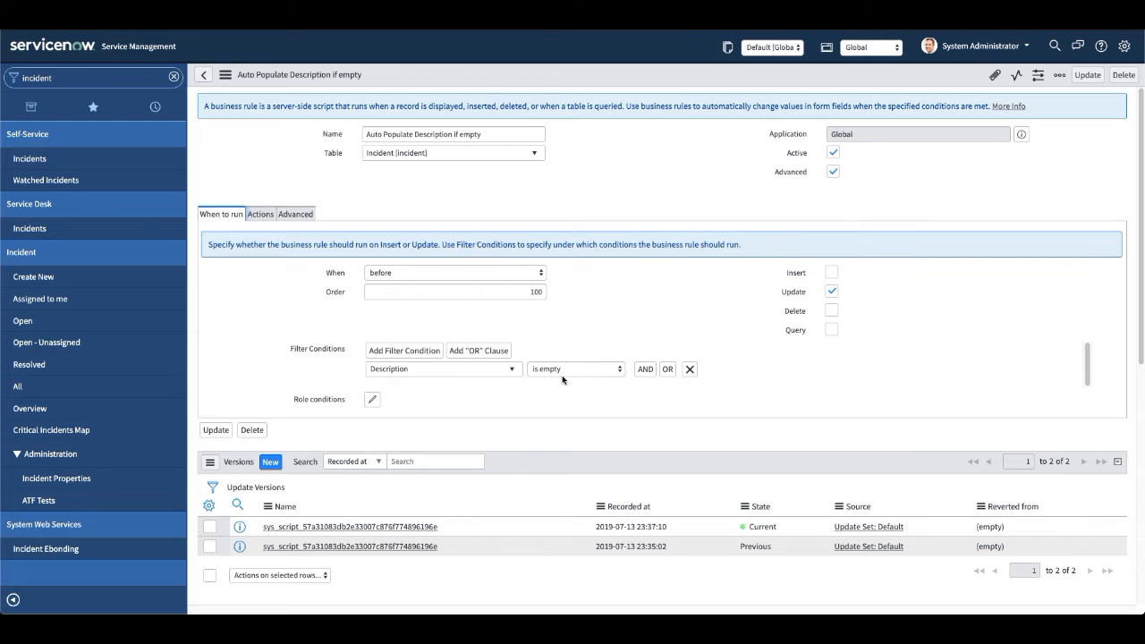
left_click(261, 215)
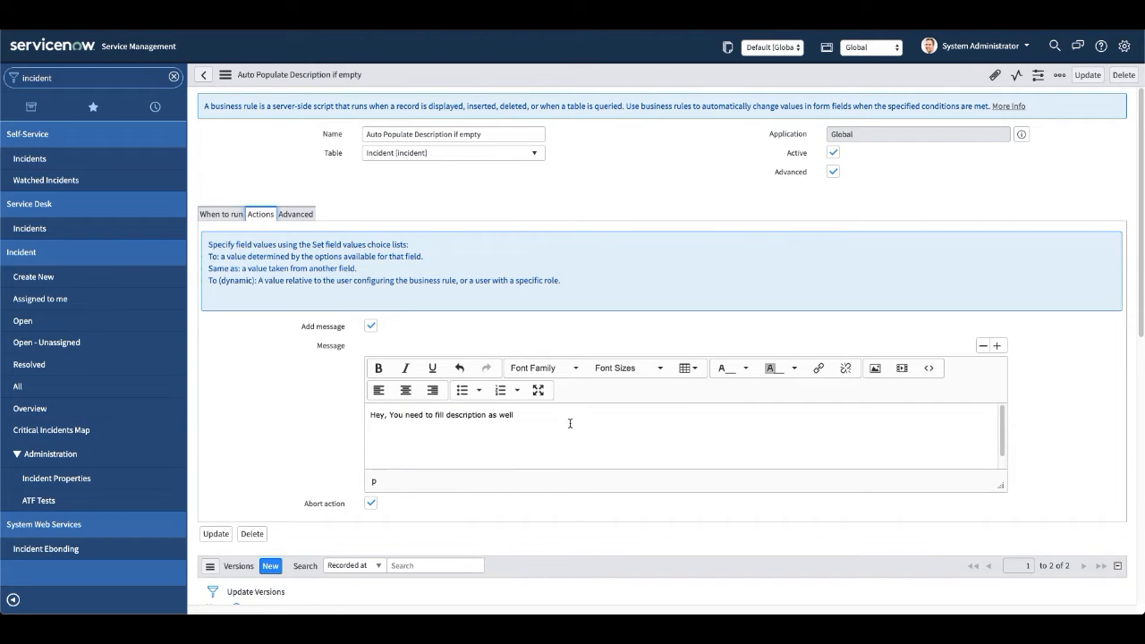
Insert a copy of the "Auto Populate Description if empty" rule, staying on the new record, and check its run conditions and actions.
scroll(328, 465, "down", 1)
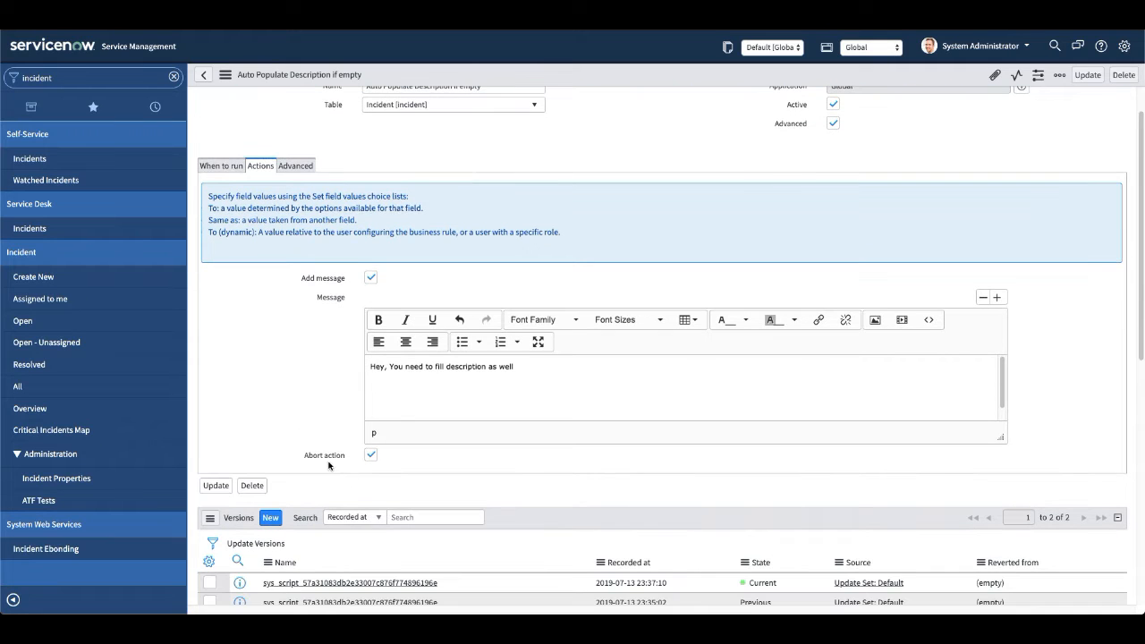
scroll(324, 424, "up", 1)
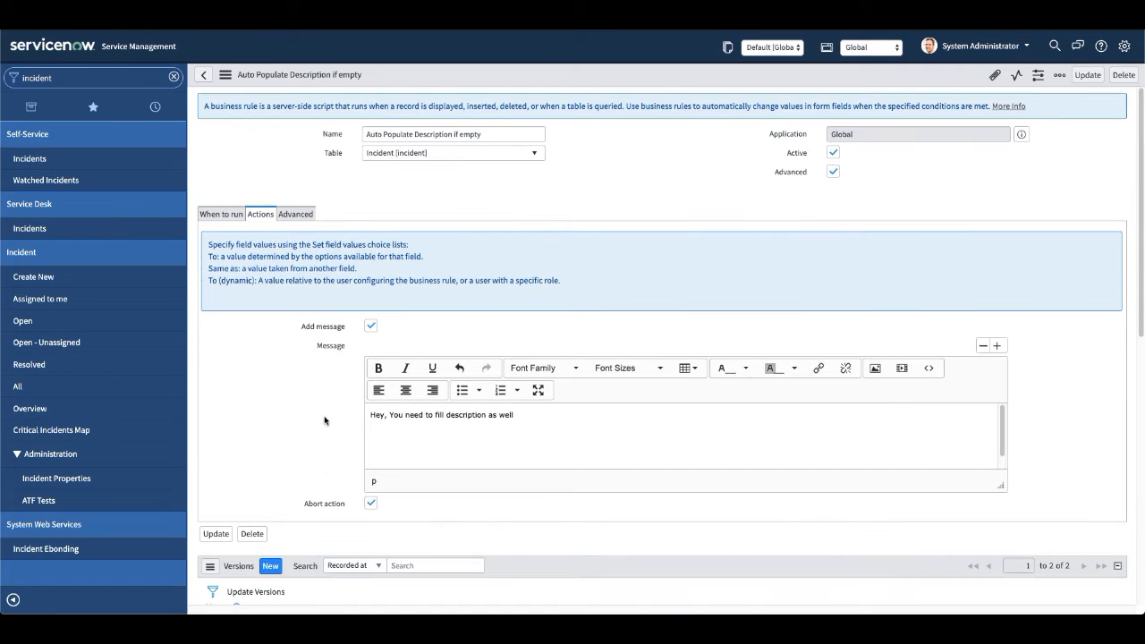
right_click(611, 80)
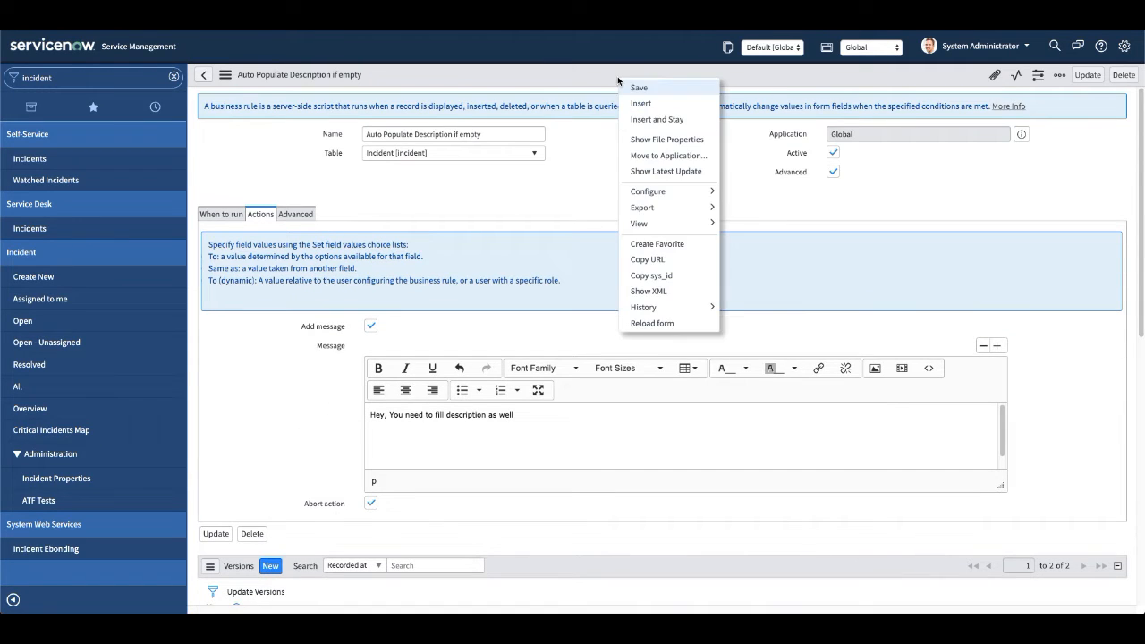
left_click(645, 121)
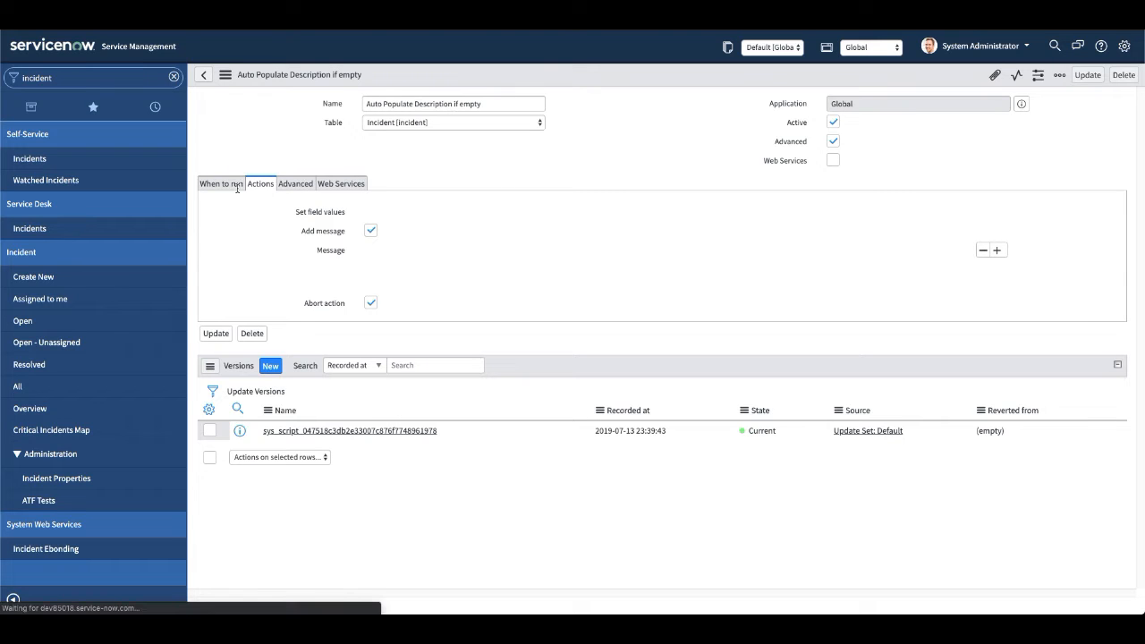
left_click(224, 216)
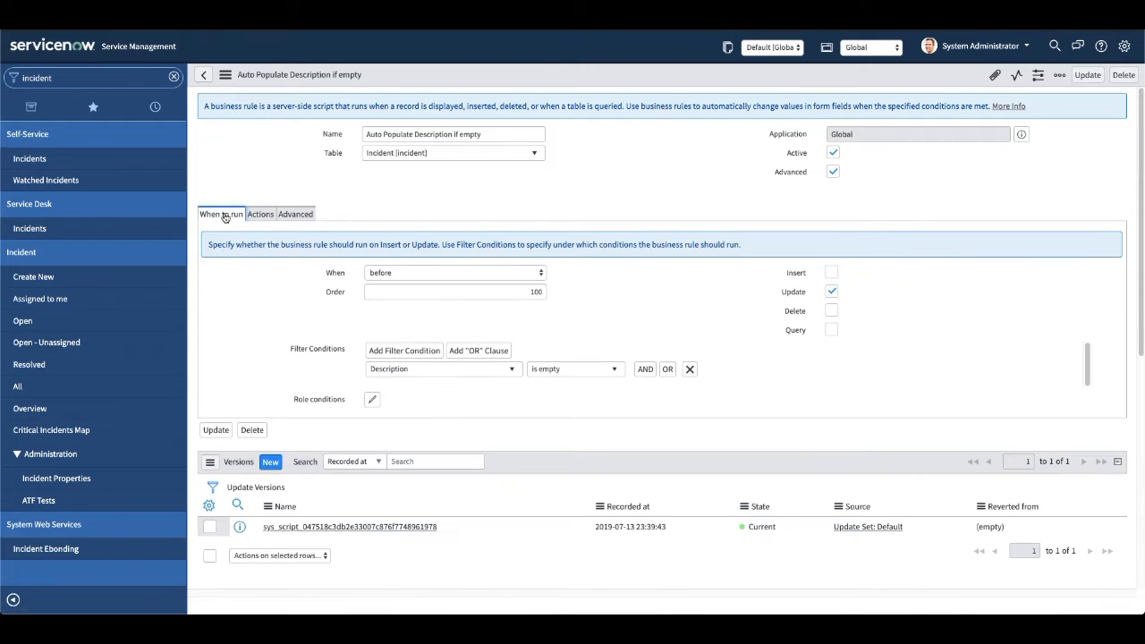
left_click(261, 215)
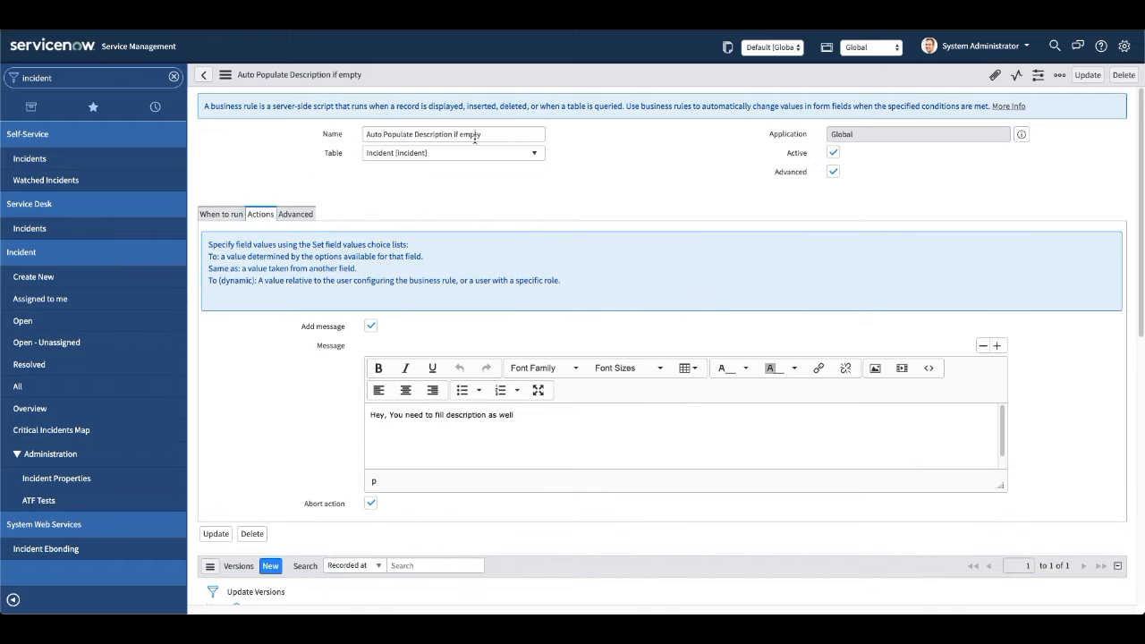
Rename the copied business rule "Abort if description is empty" and save it.
left_click_drag(475, 133, 284, 125)
type("Abot")
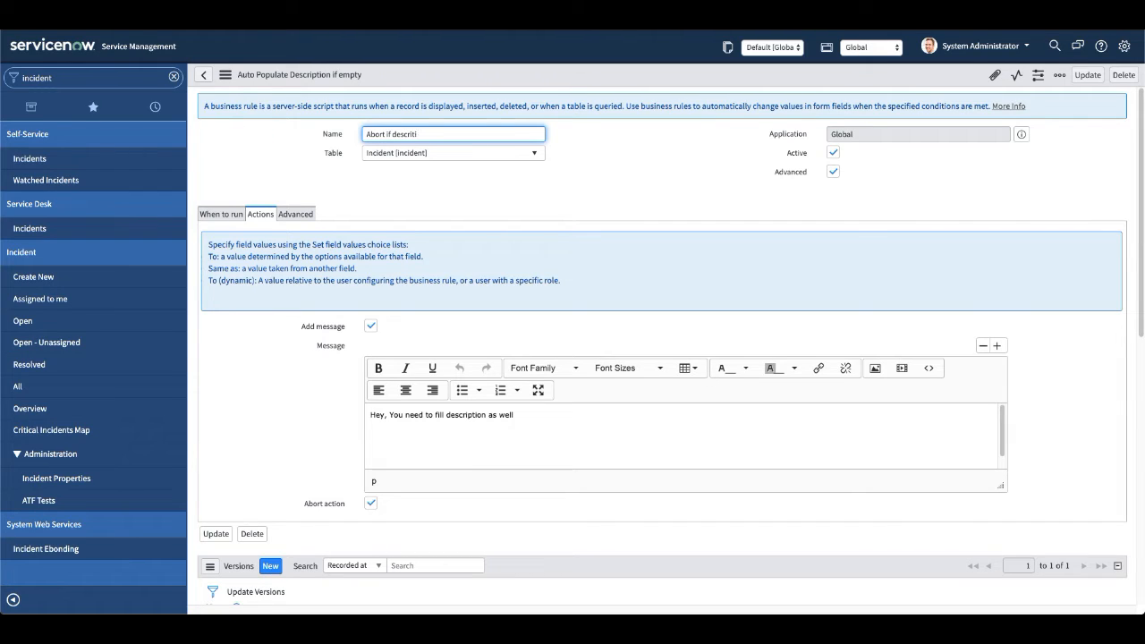
type("on is emppty")
key("BackSpace")
key("BackSpace")
key("BackSpace")
key("BackSpace")
type("pty")
right_click(564, 78)
left_click(577, 85)
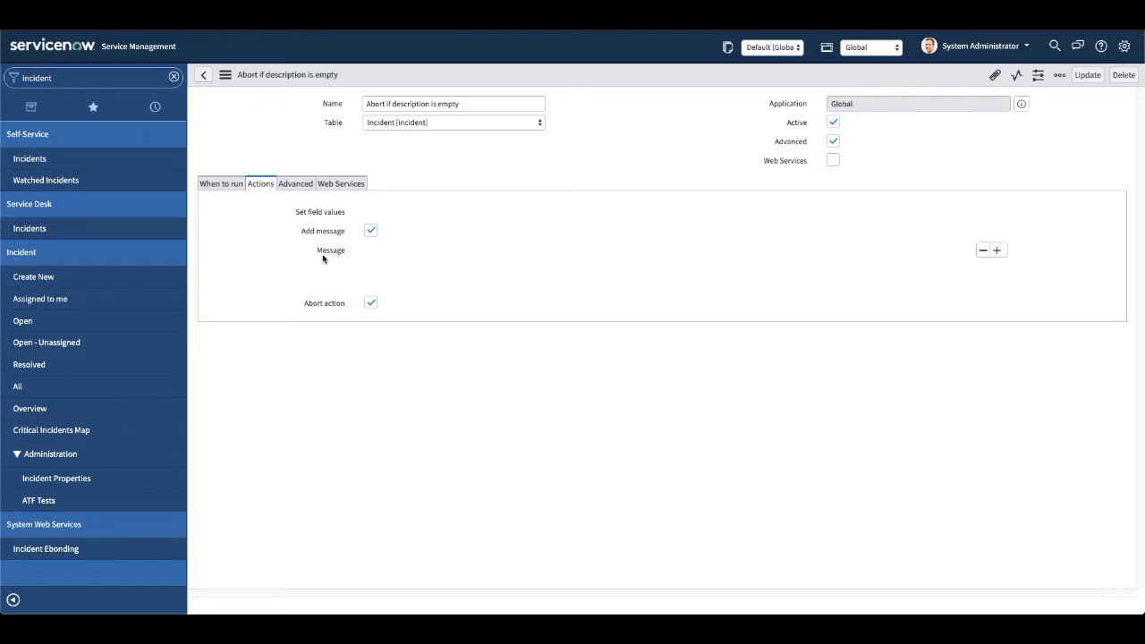
Create and save an incident with a recently used caller and short description "sdsdsdsd", leaving Description empty.
left_click(43, 278)
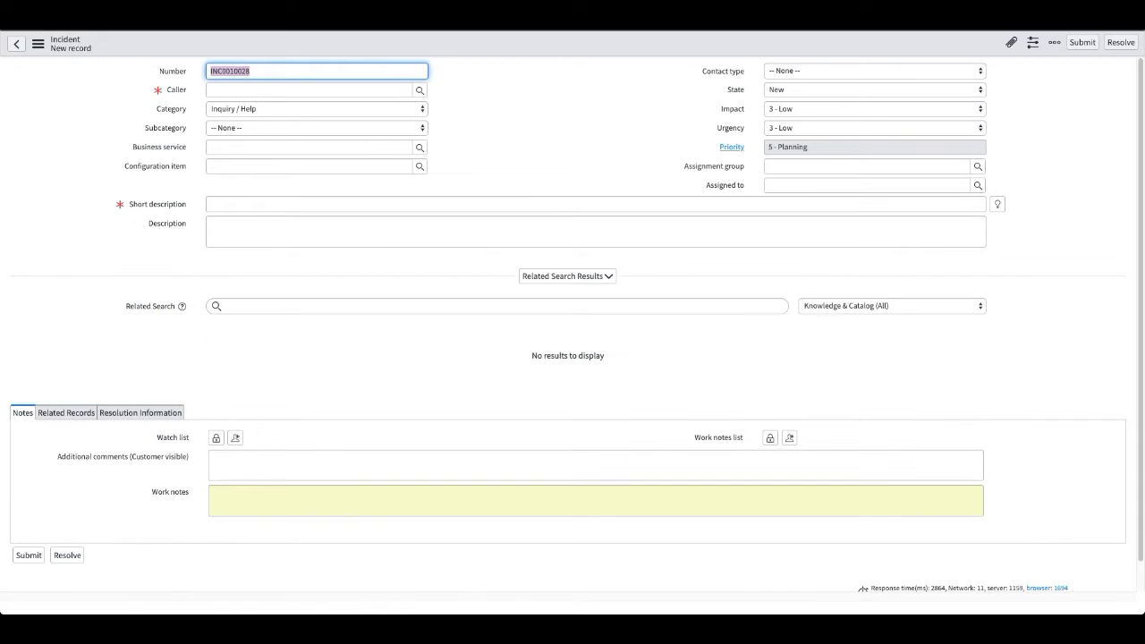
left_click(277, 90)
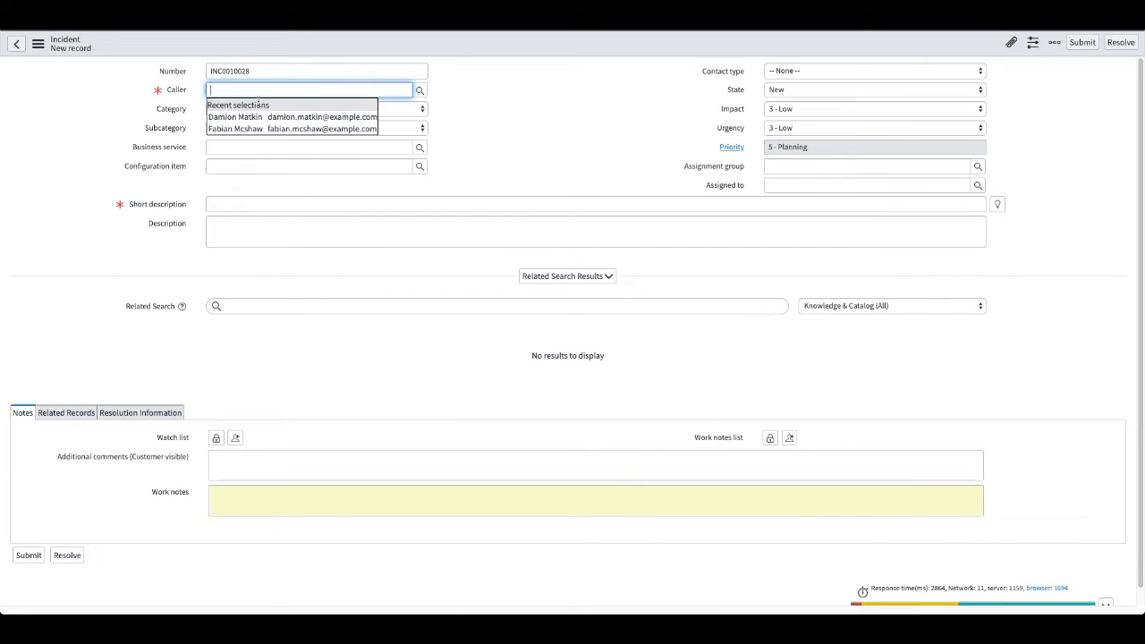
left_click(254, 115)
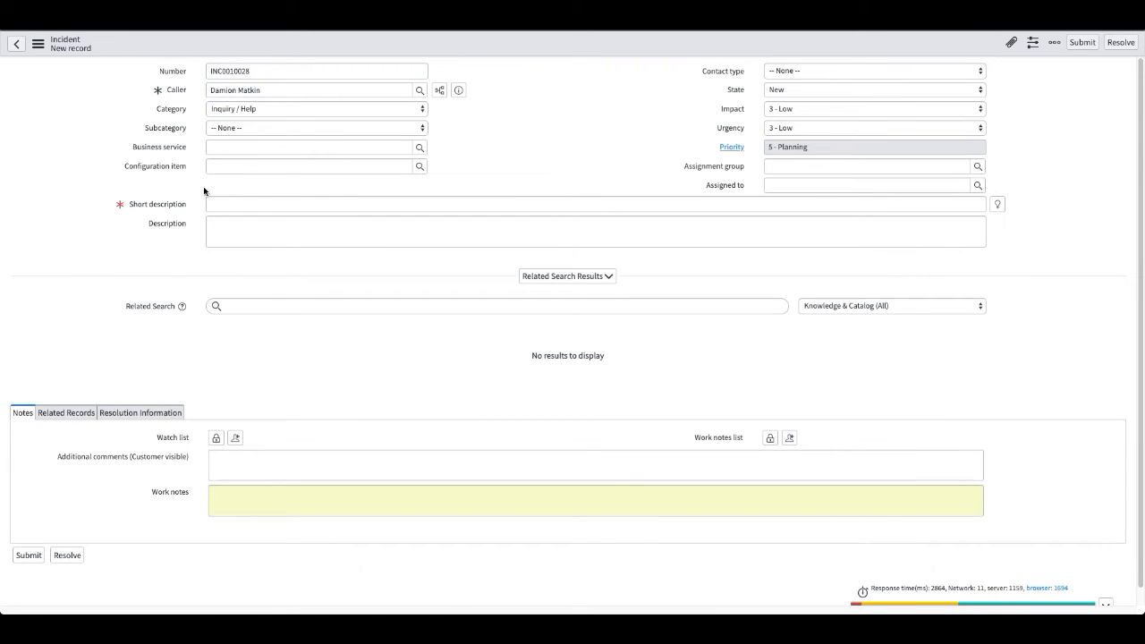
left_click(257, 202)
type("sdsdsdsd")
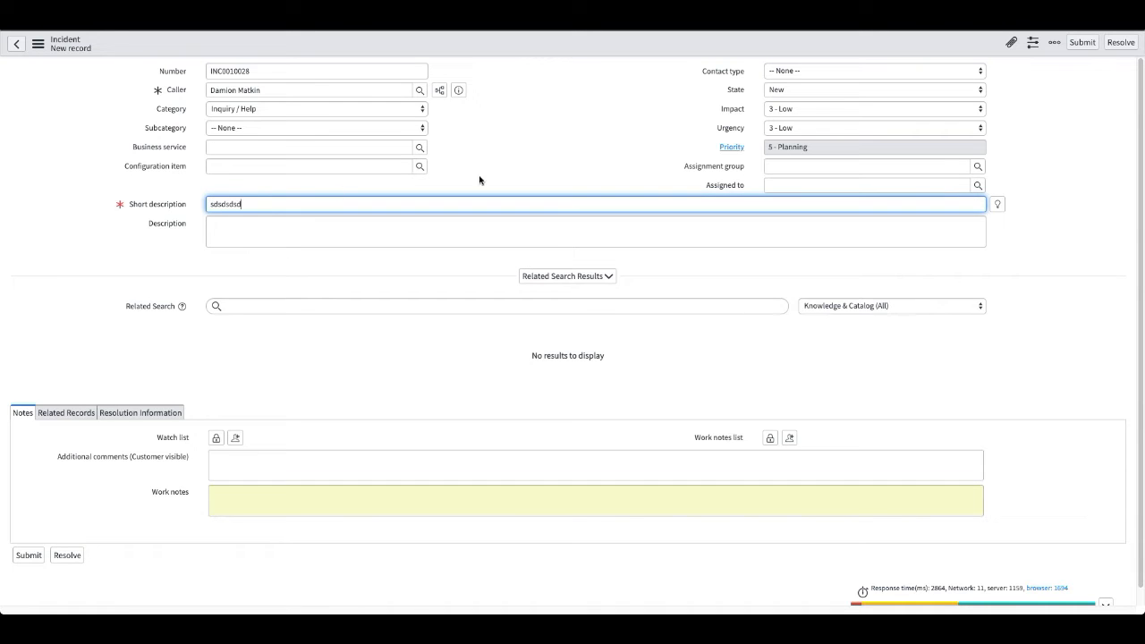
left_click(529, 159)
right_click(560, 52)
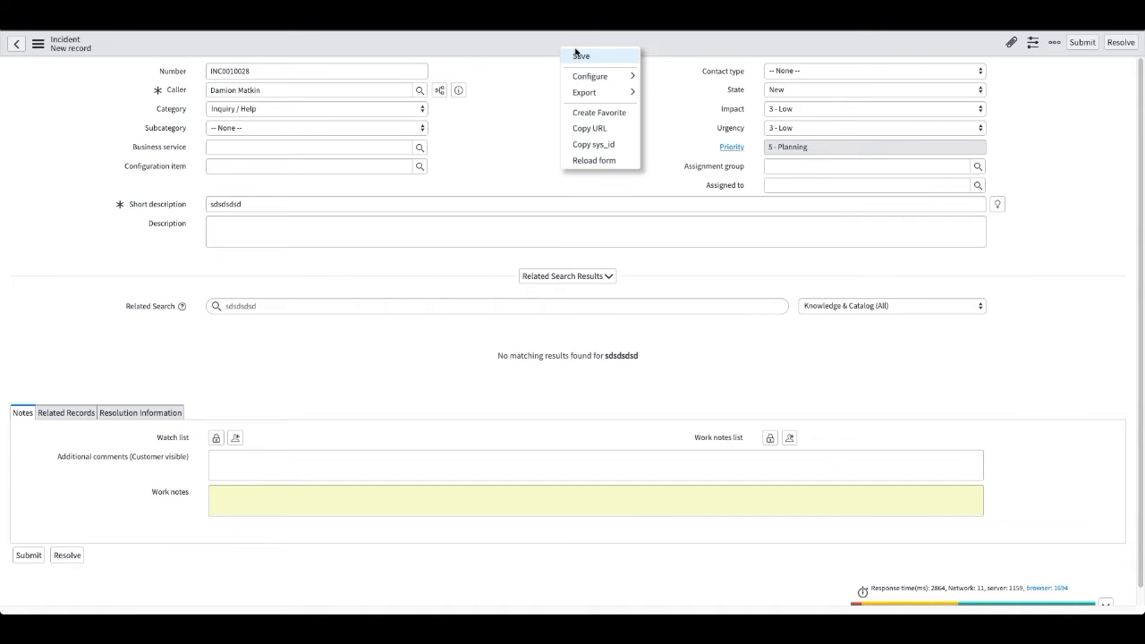
left_click(581, 54)
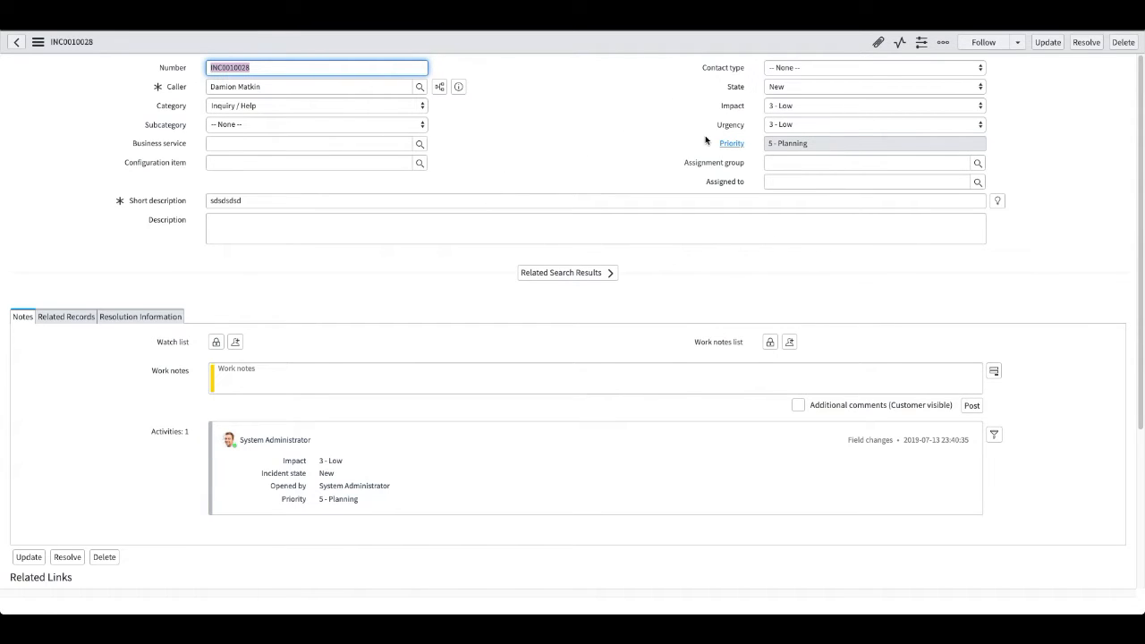
Set the incident's Contact type to Email and try saving it to test the abort rule.
left_click(810, 70)
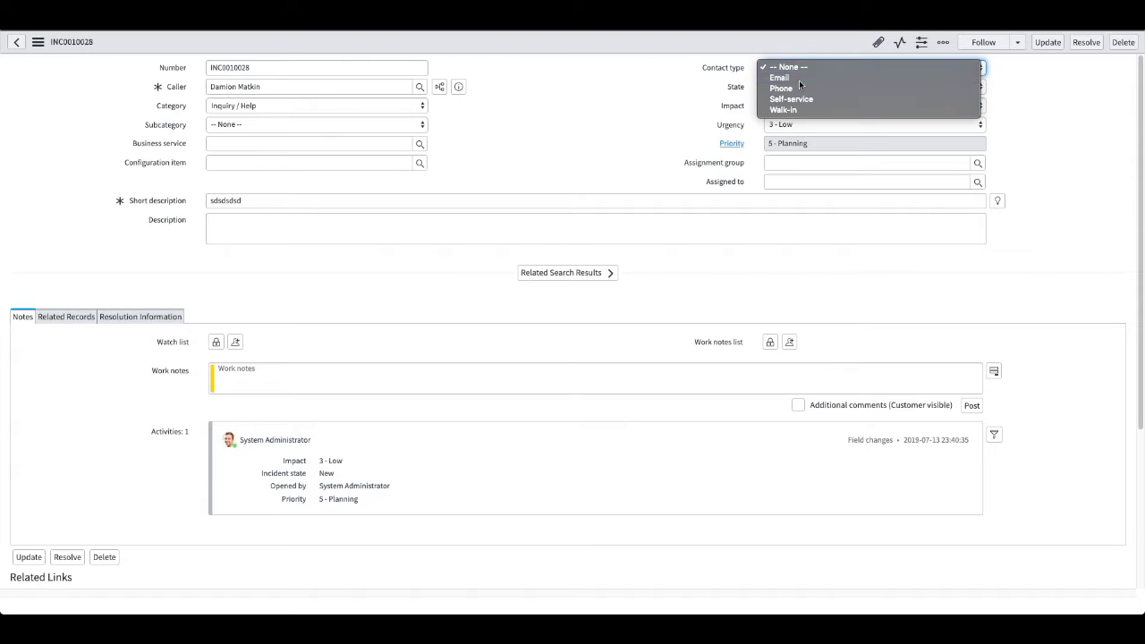
left_click(799, 79)
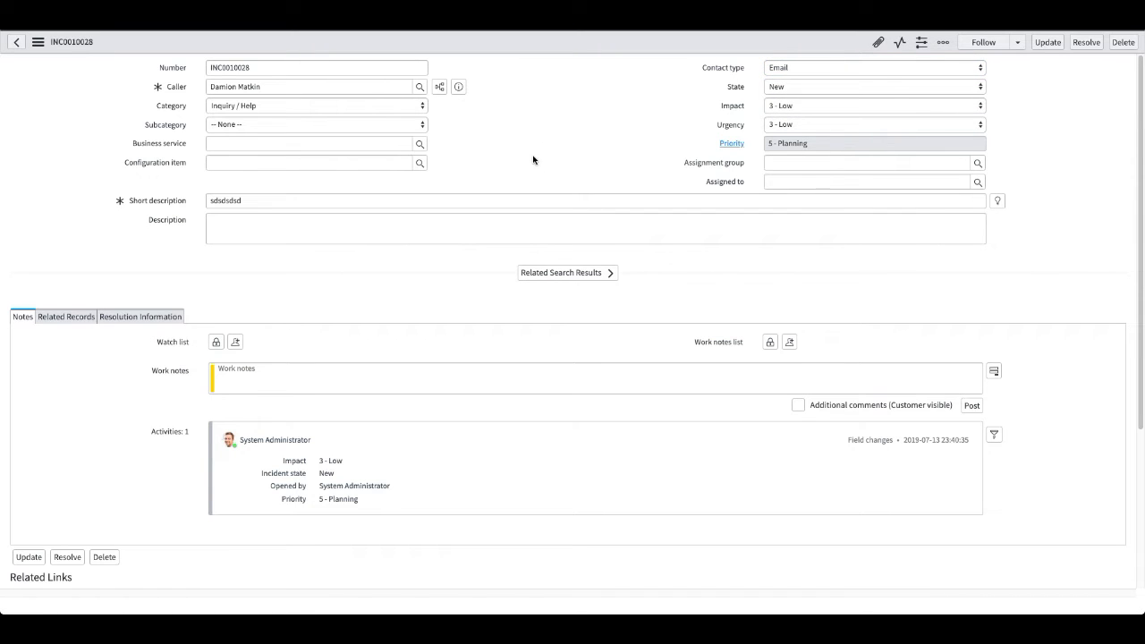
right_click(552, 46)
left_click(575, 52)
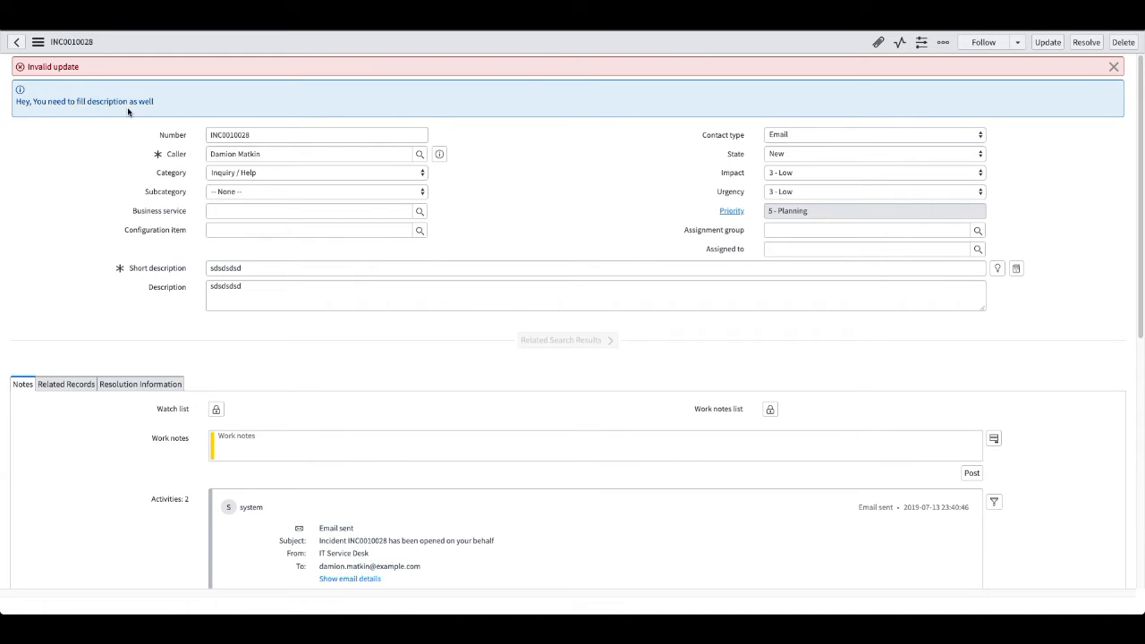
Check the incident's Description field and reload the form to discard the unsaved values.
left_click(269, 294)
left_click(557, 222)
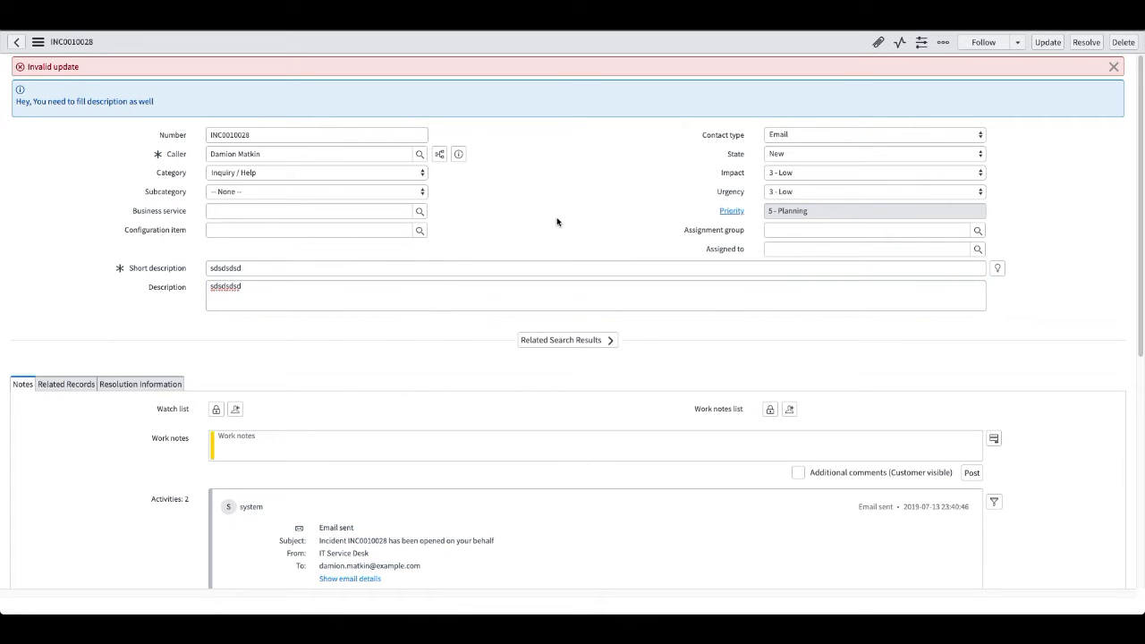
left_click(573, 154)
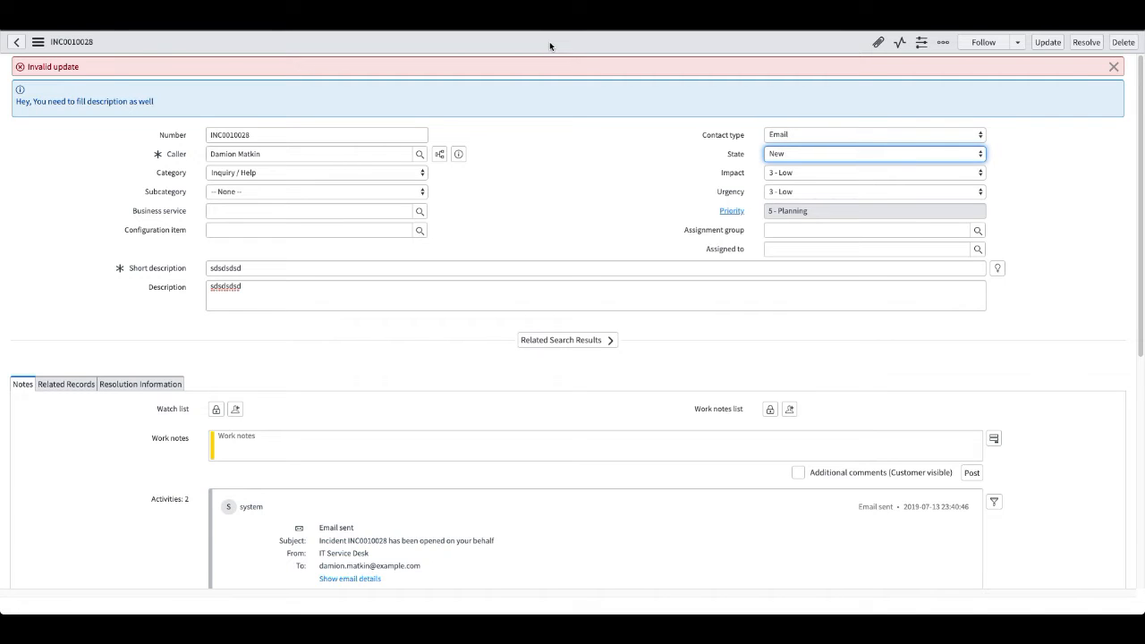
right_click(549, 41)
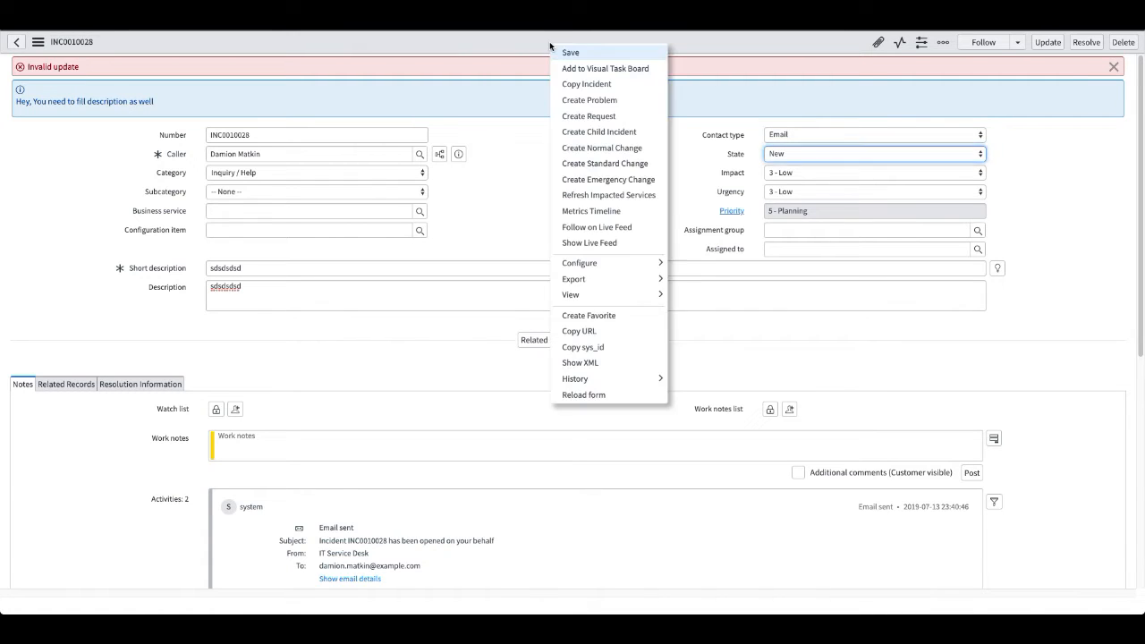
left_click(604, 395)
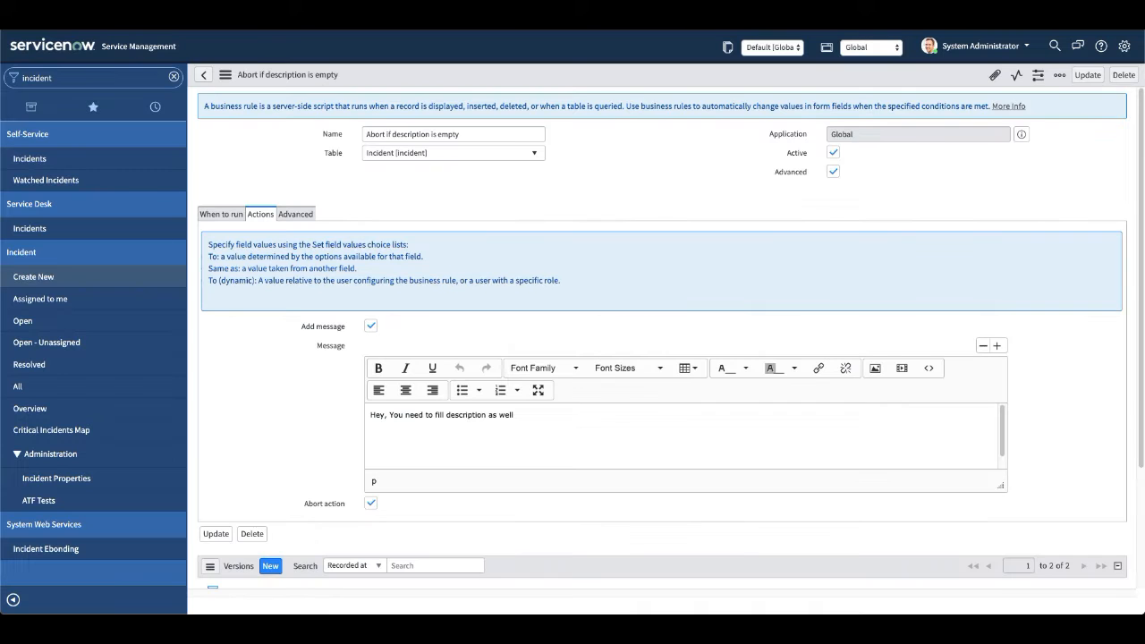
Disable the rule's Add message and Abort action, and remove the field value setting Description the same as Short description.
left_click(296, 214)
left_click(274, 216)
scroll(328, 405, "down", 2)
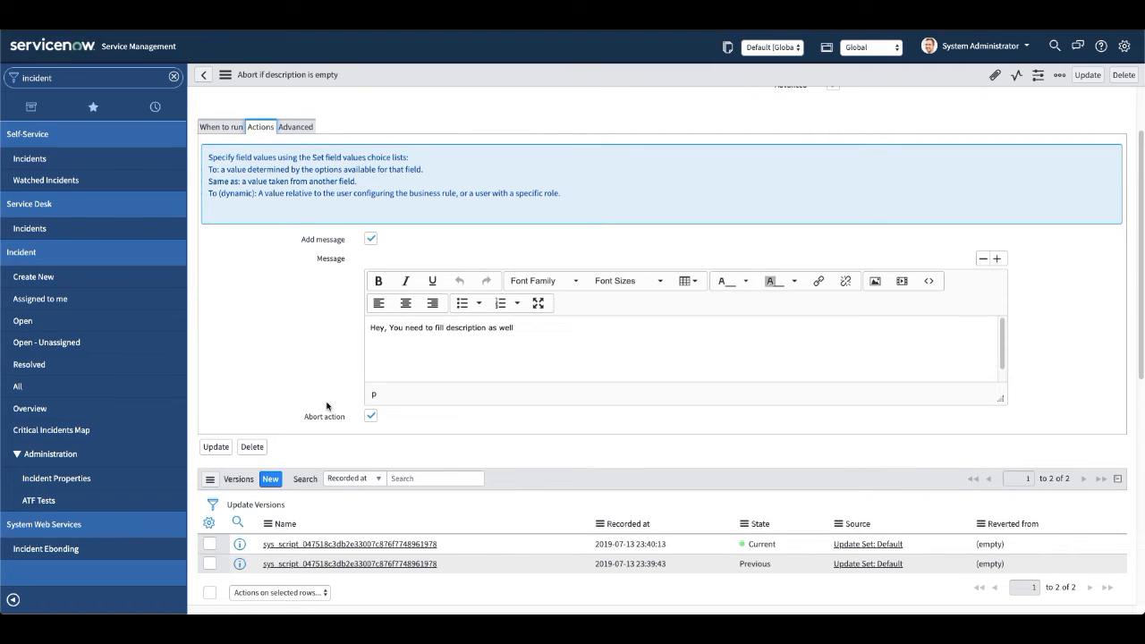
scroll(326, 405, "up", 3)
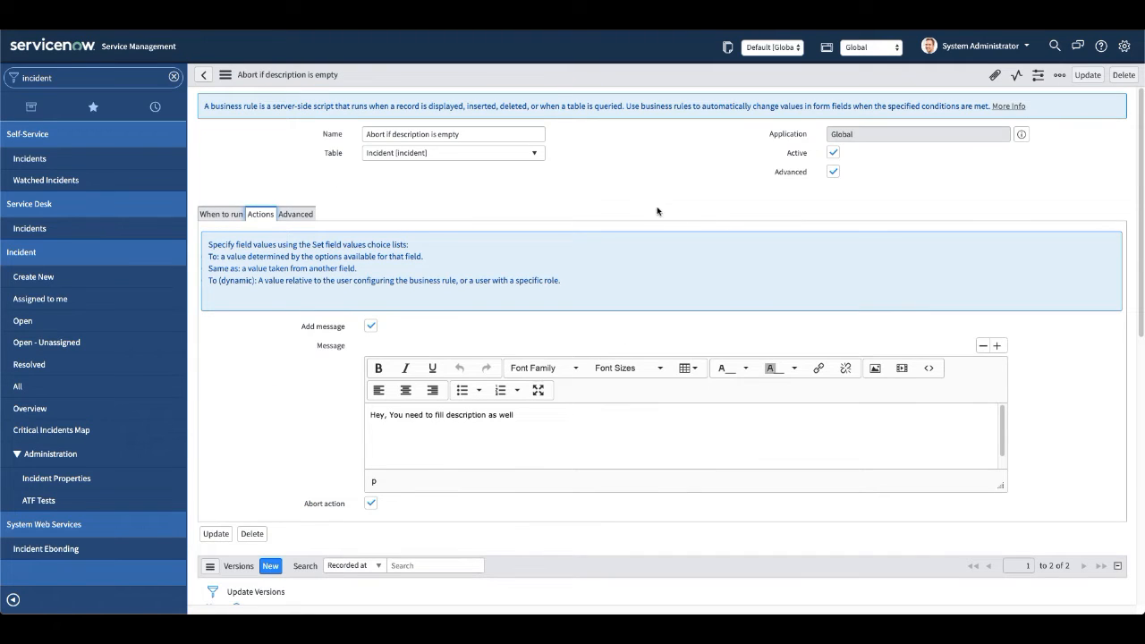
left_click(299, 215)
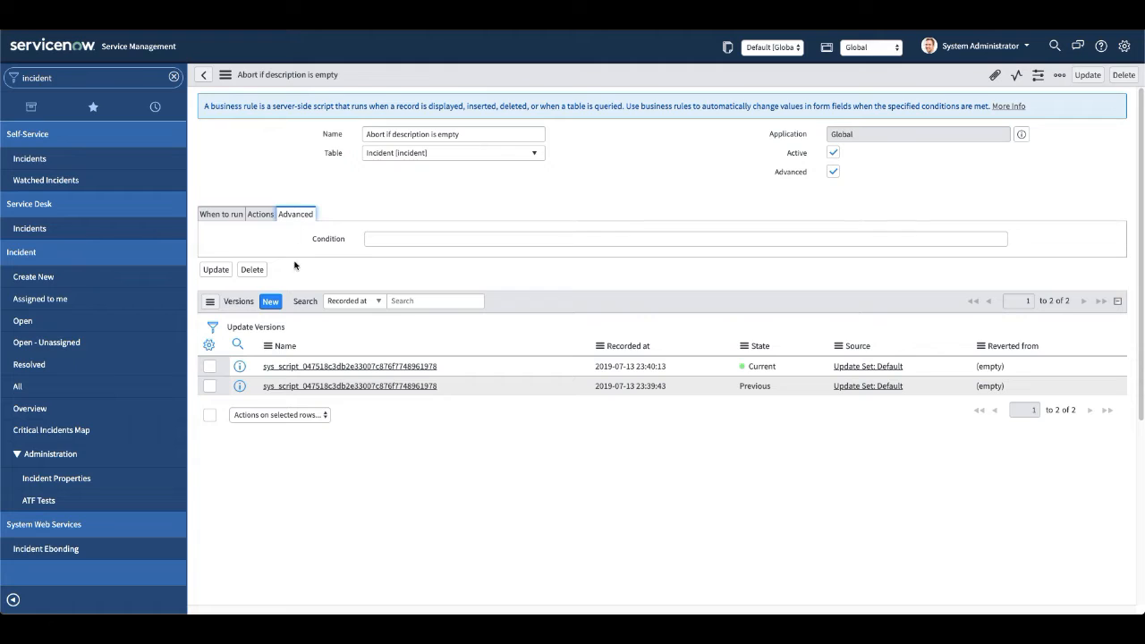
left_click(261, 215)
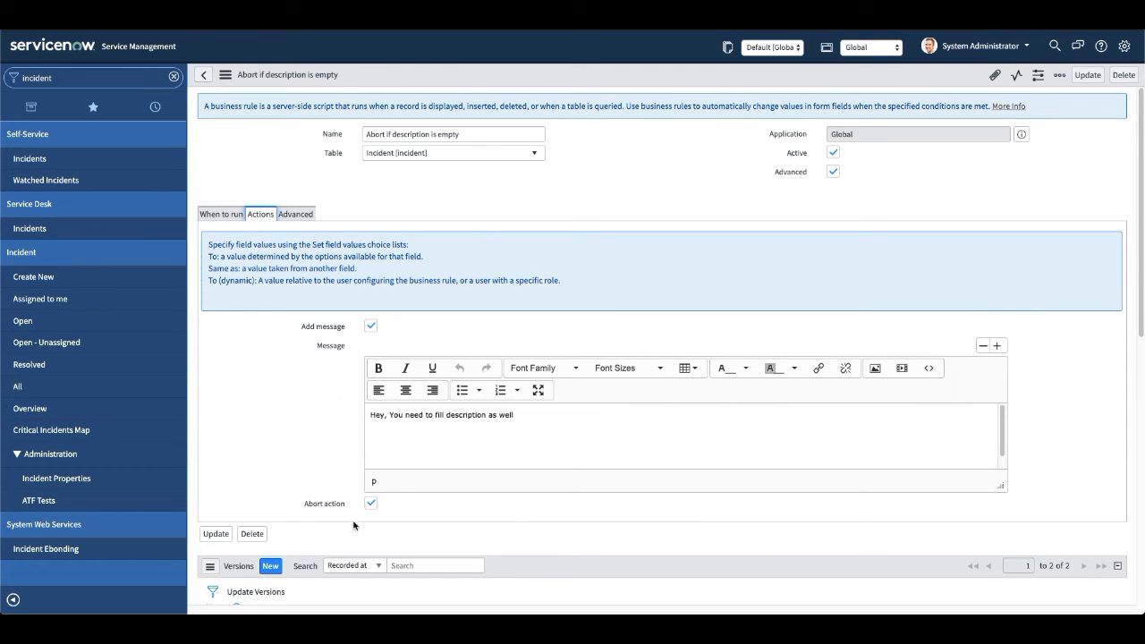
left_click(370, 326)
left_click(370, 346)
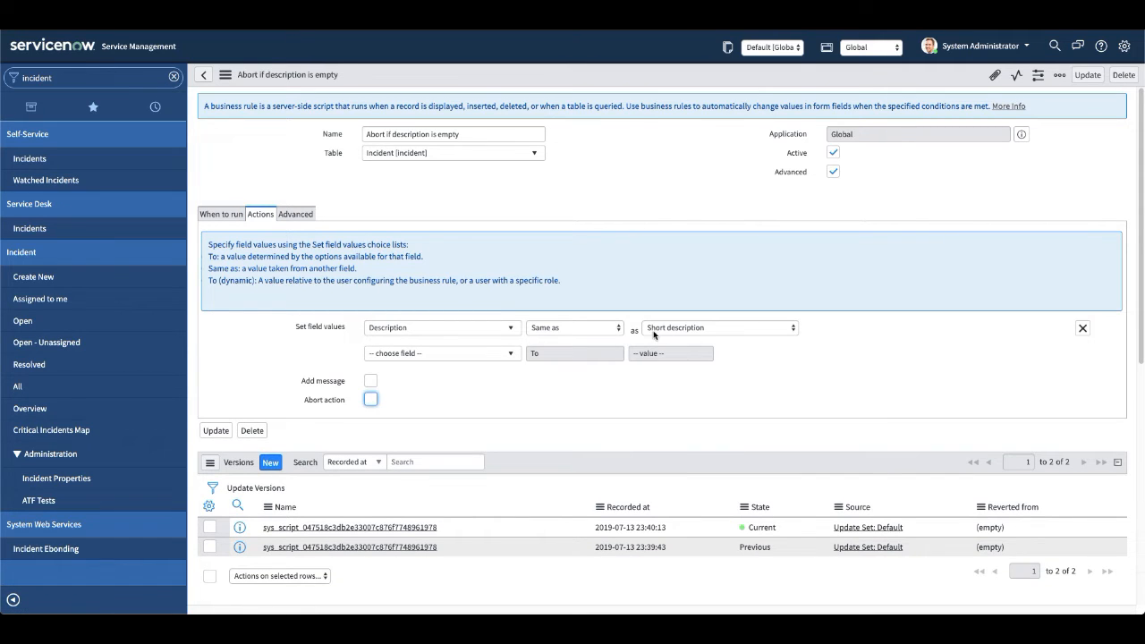
left_click(1082, 328)
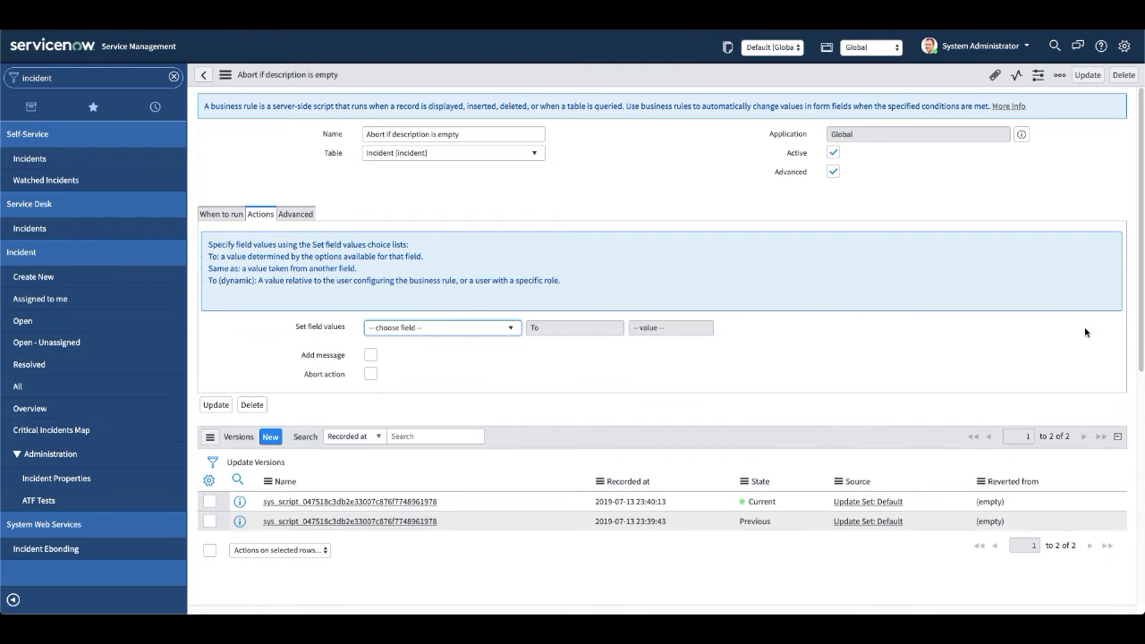
Re-enable Add message and Abort action on the rule, and save it.
left_click(370, 355)
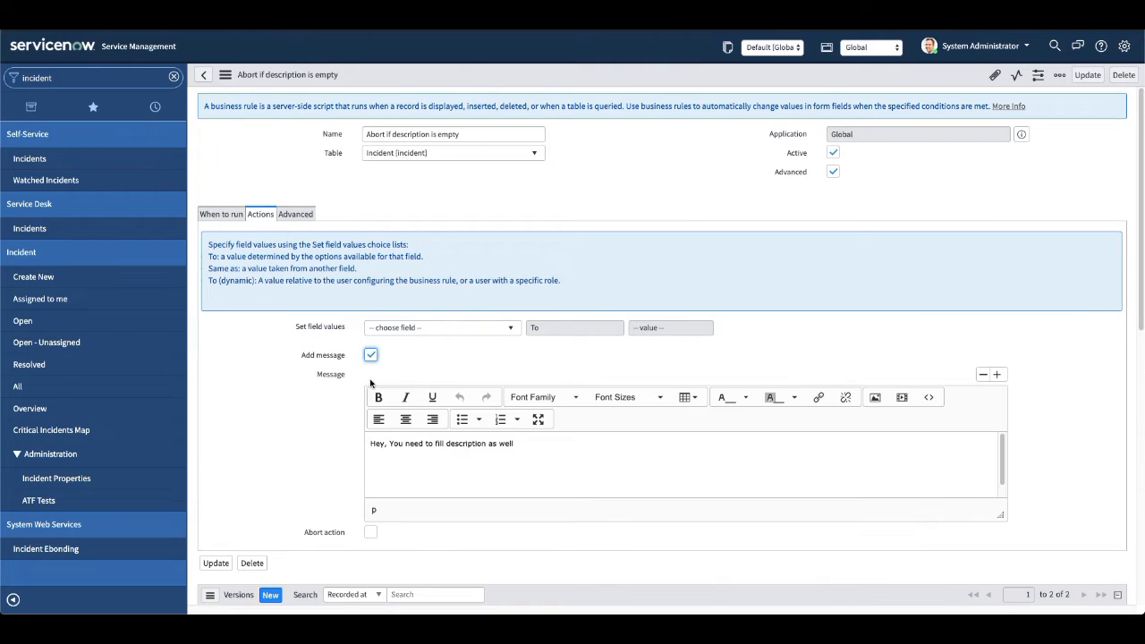
left_click(370, 534)
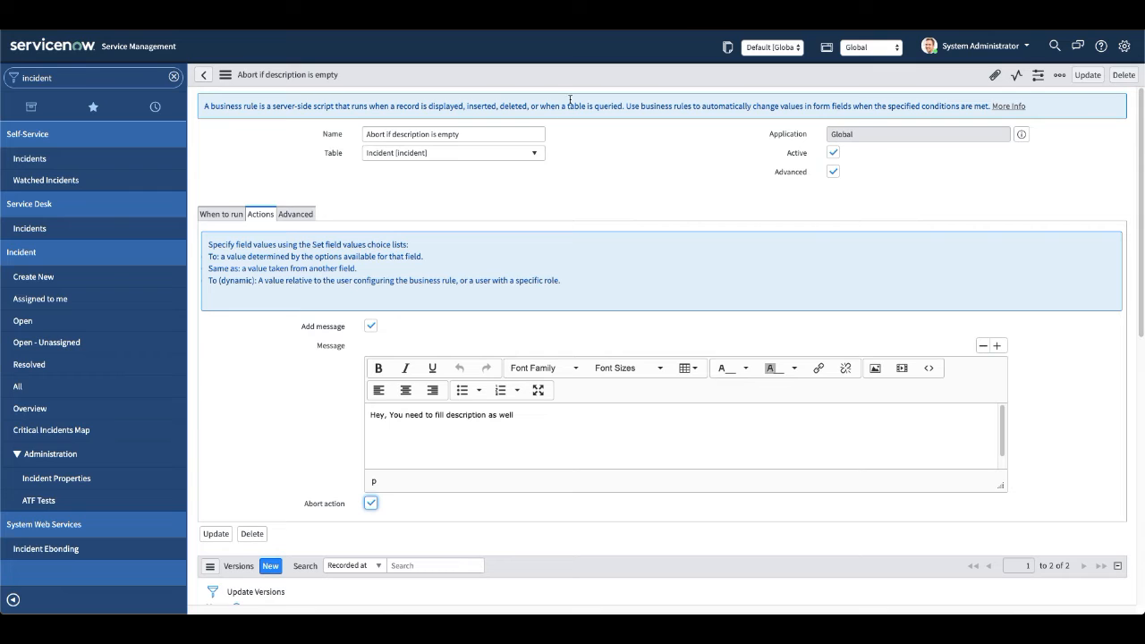
right_click(586, 74)
left_click(608, 82)
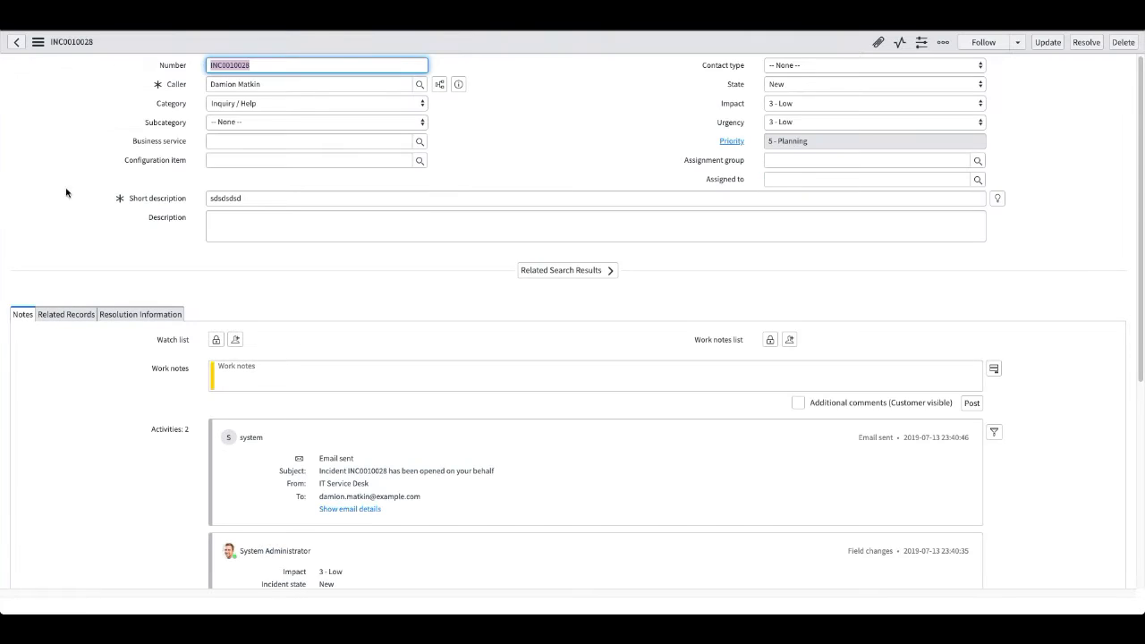
Set the test incident's State to In Progress with Description empty, and try saving it to retest the abort rule.
left_click(100, 200)
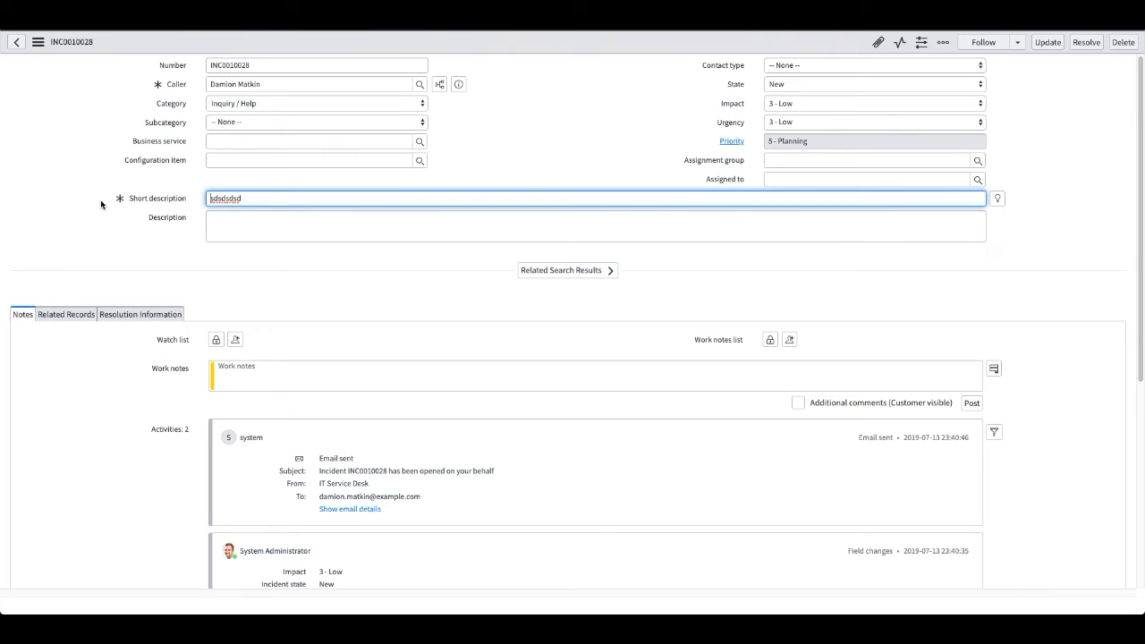
left_click(789, 85)
left_click(807, 94)
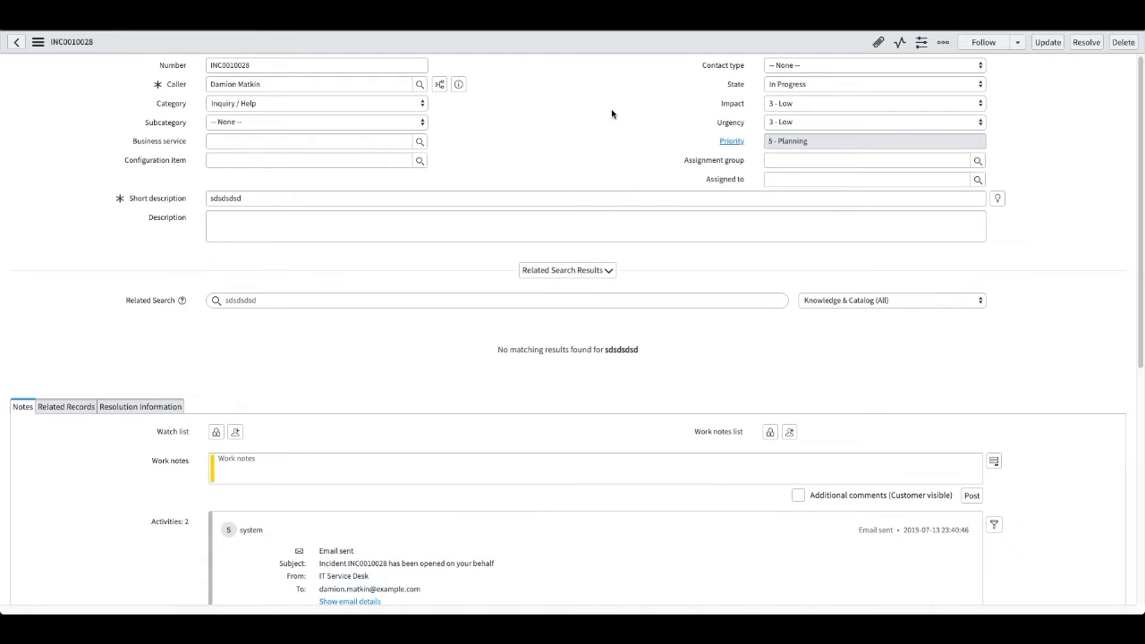
right_click(527, 47)
left_click(540, 53)
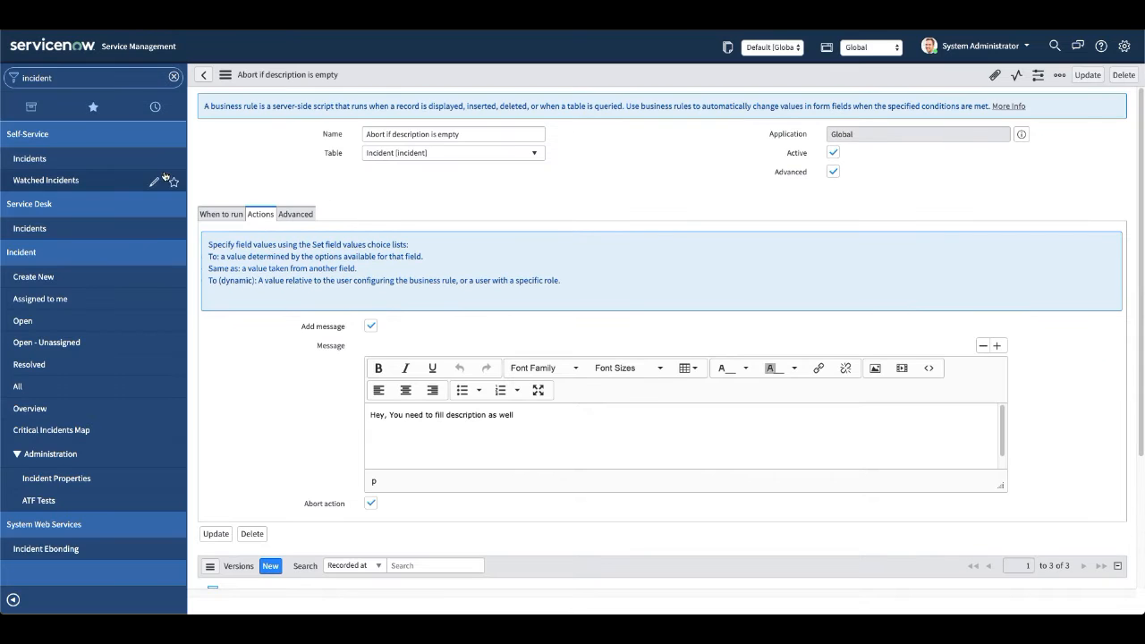
Open the incident with short description "sdsdsdsd" from the list of open incidents.
left_click(26, 322, "super")
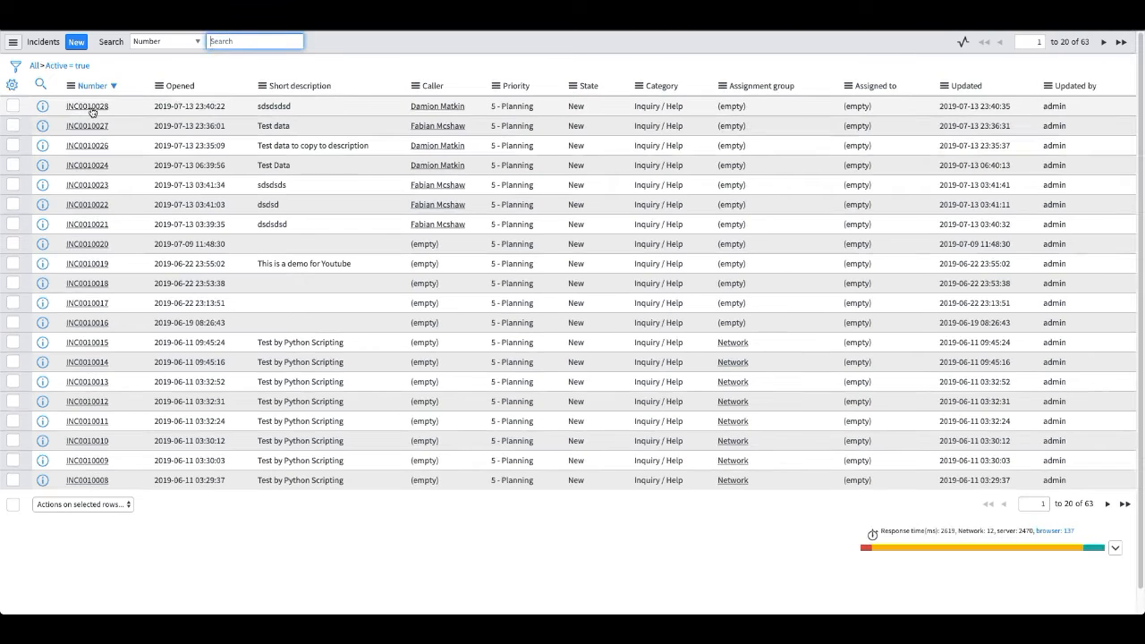
left_click(94, 108)
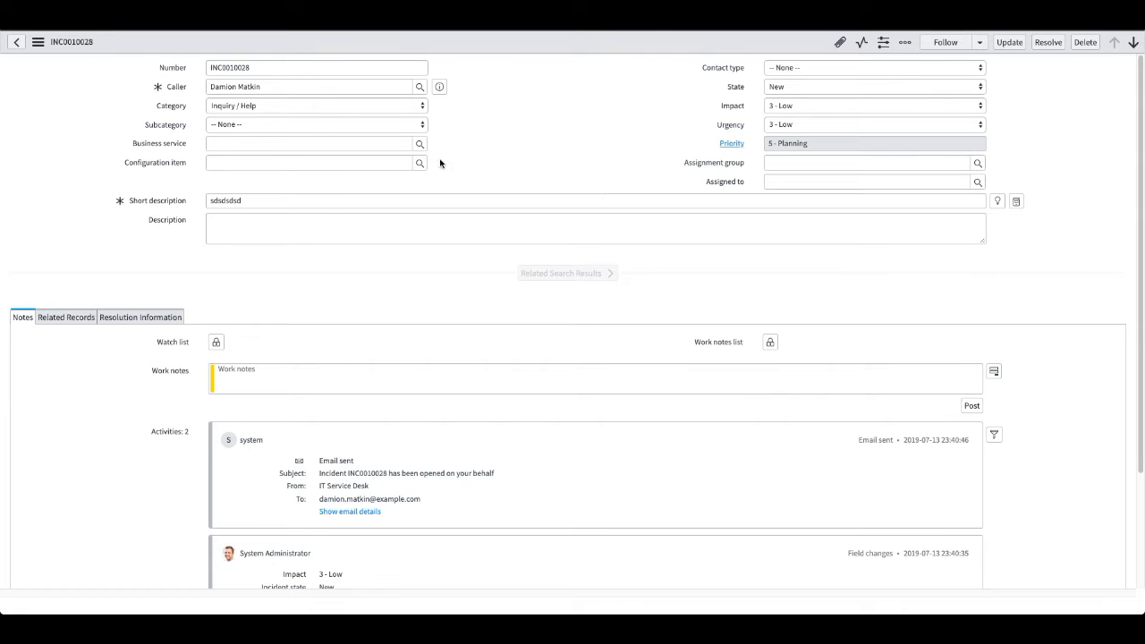
Set the incident's State to In Progress with Description empty, and try saving it to test the abort rule.
left_click(770, 144)
left_click(783, 91)
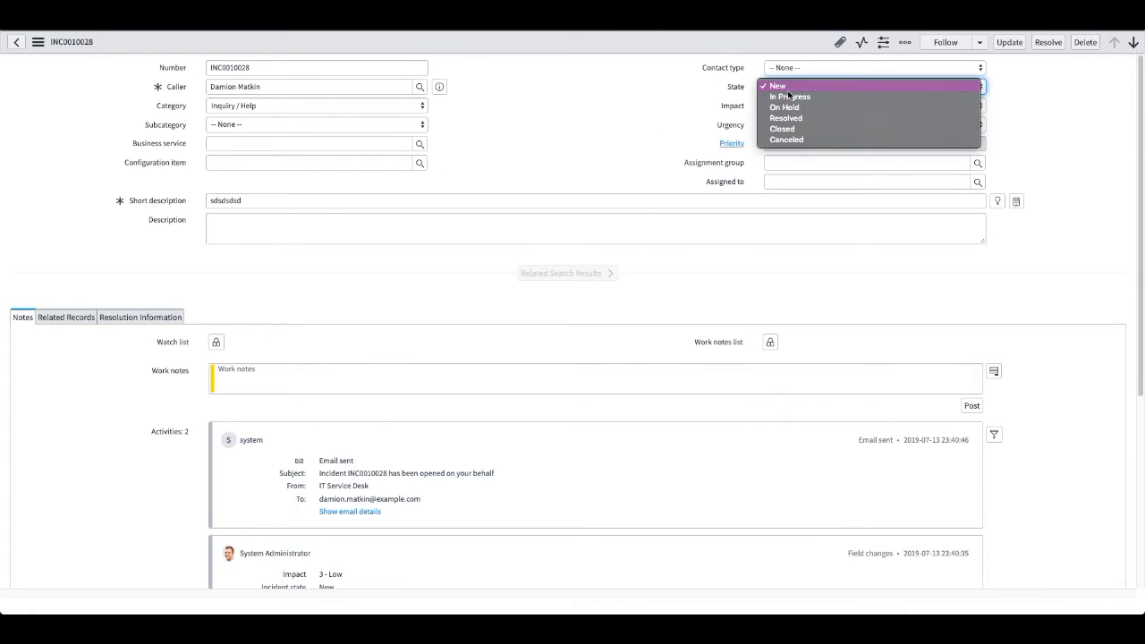
left_click(790, 97)
right_click(536, 40)
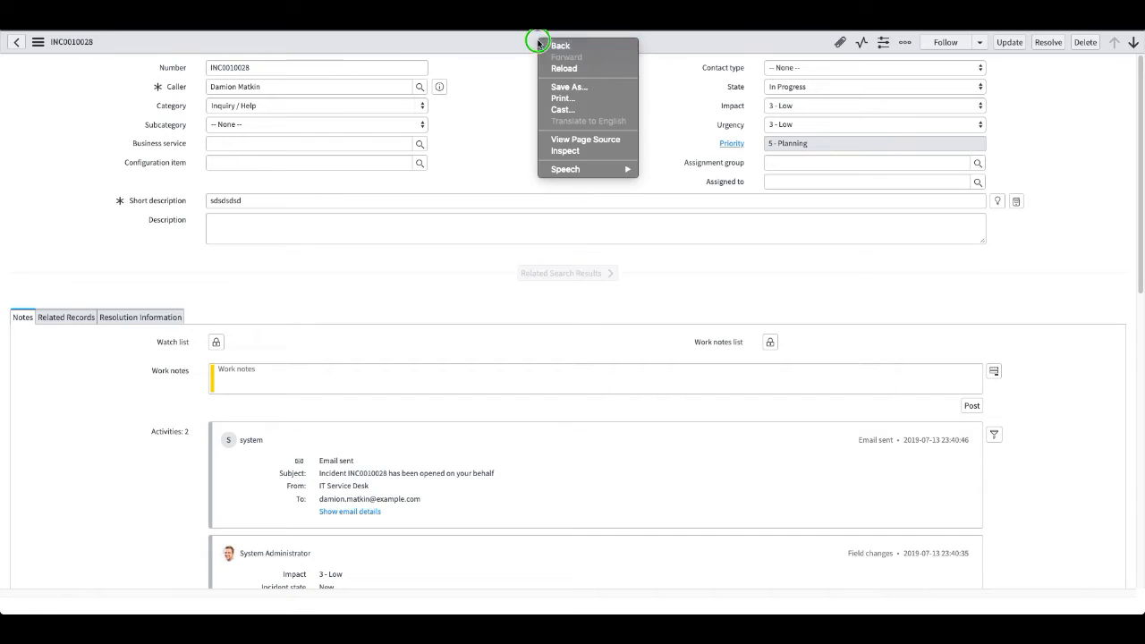
left_click(513, 88)
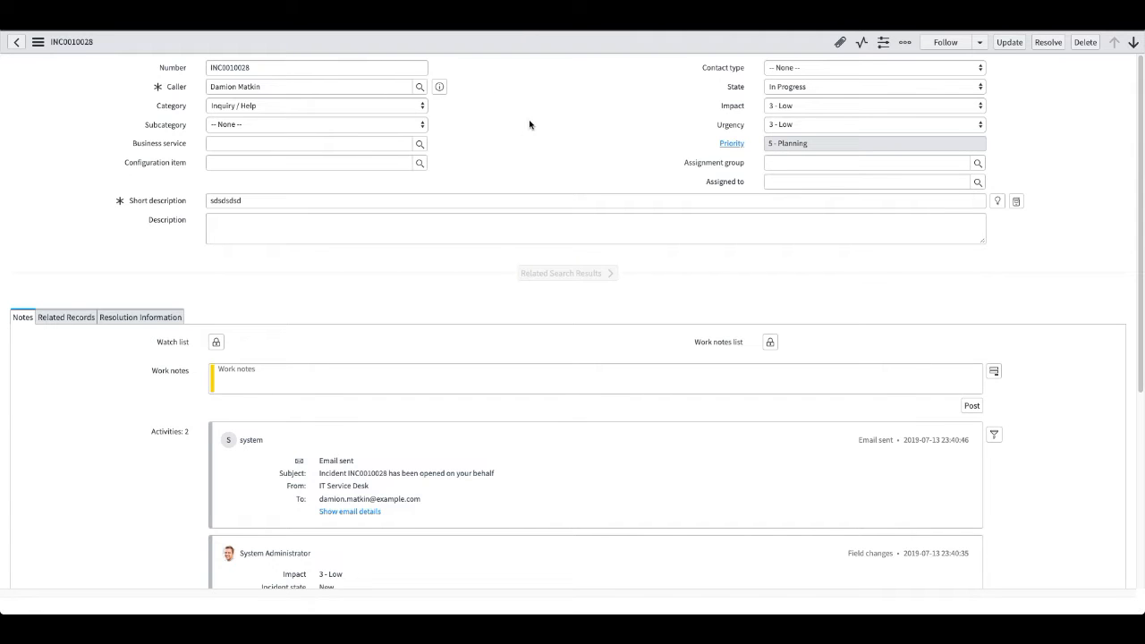
right_click(546, 49)
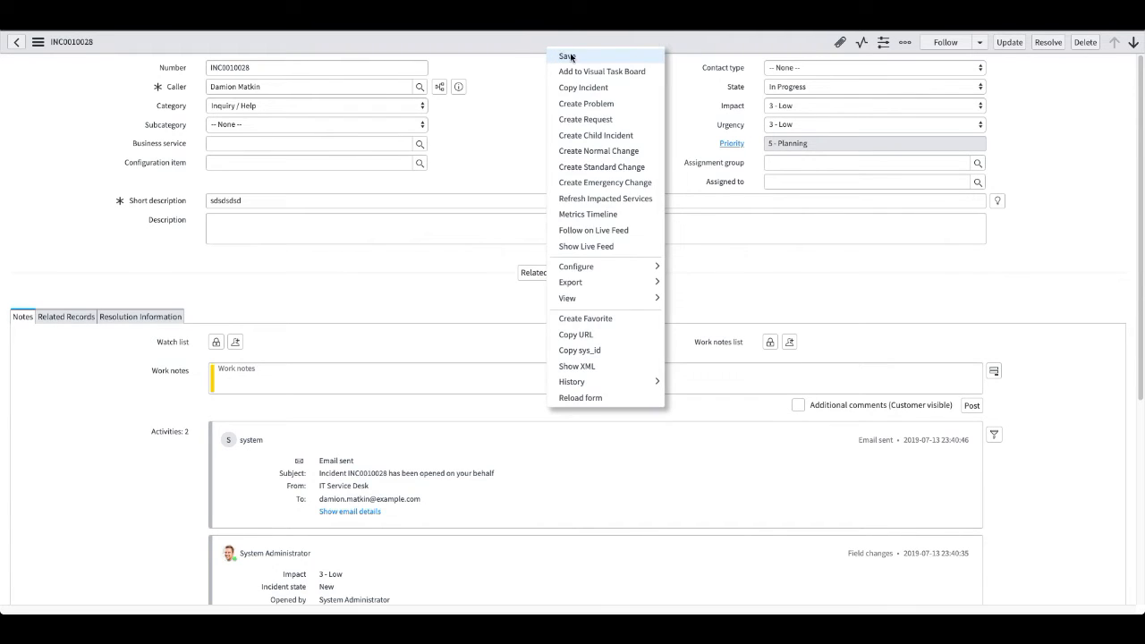
left_click(567, 56)
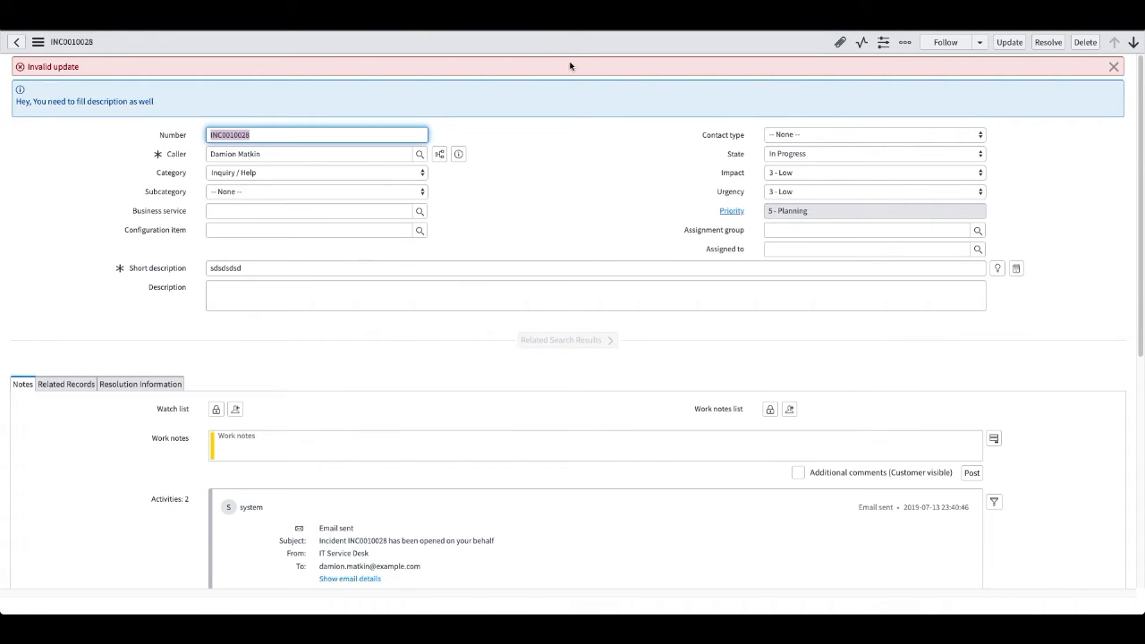
Reload the incident form to discard the unsaved State change.
left_click(301, 306)
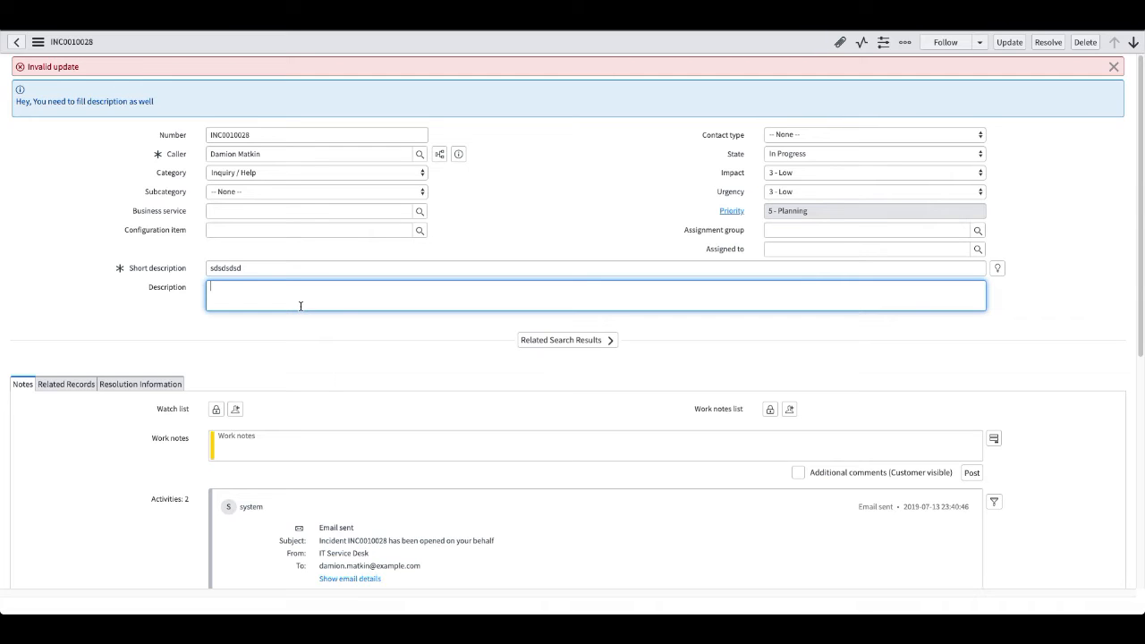
left_click(517, 221)
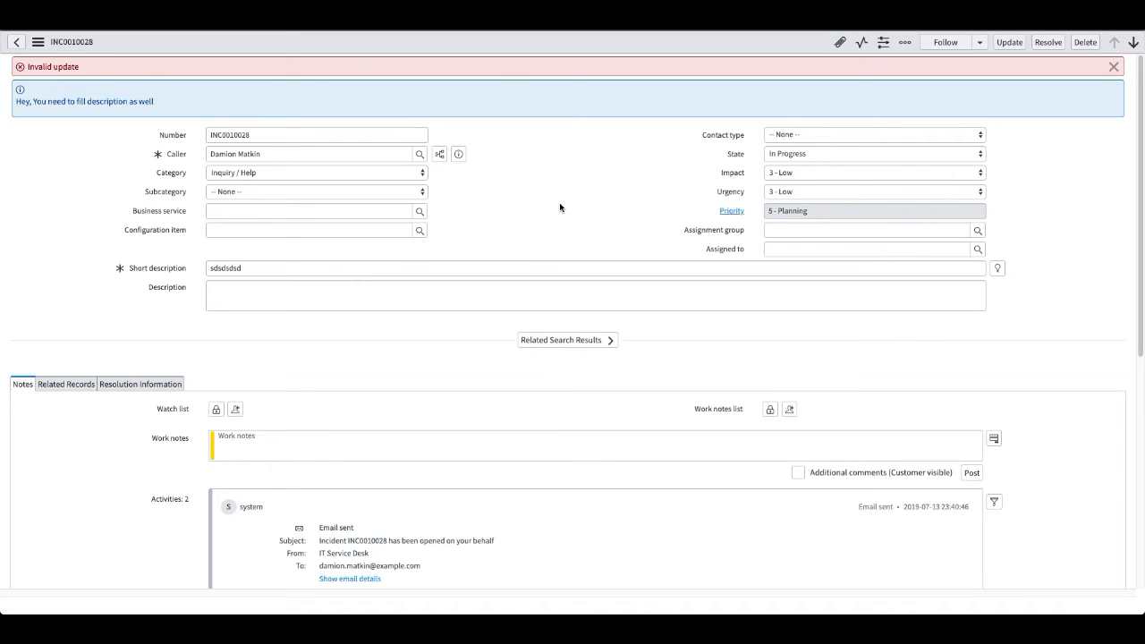
left_click(238, 299)
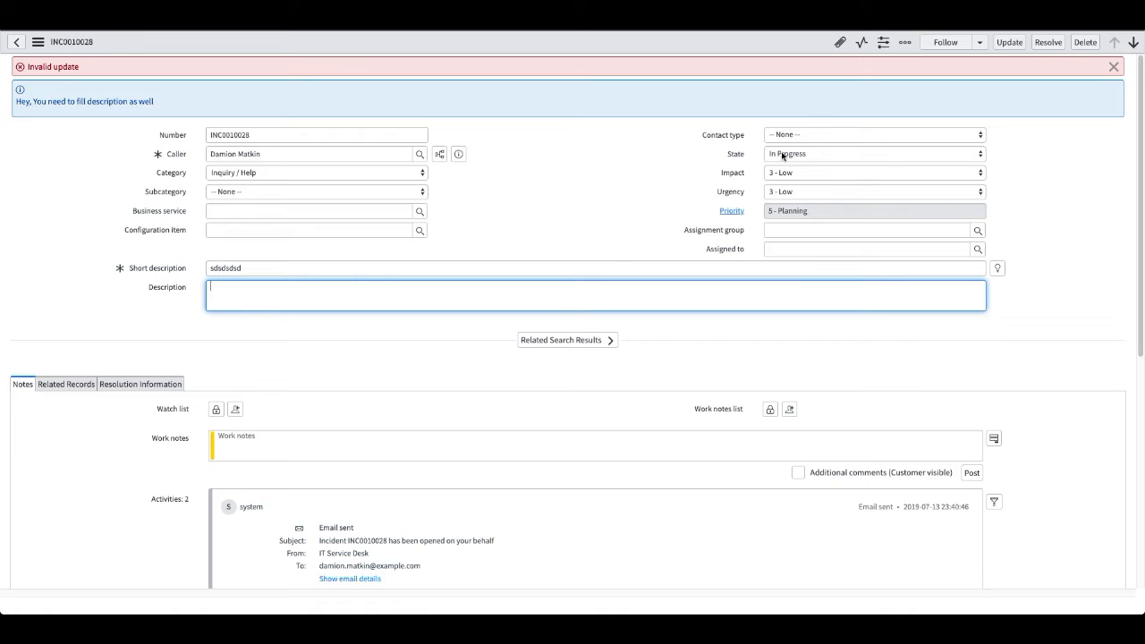
right_click(479, 44)
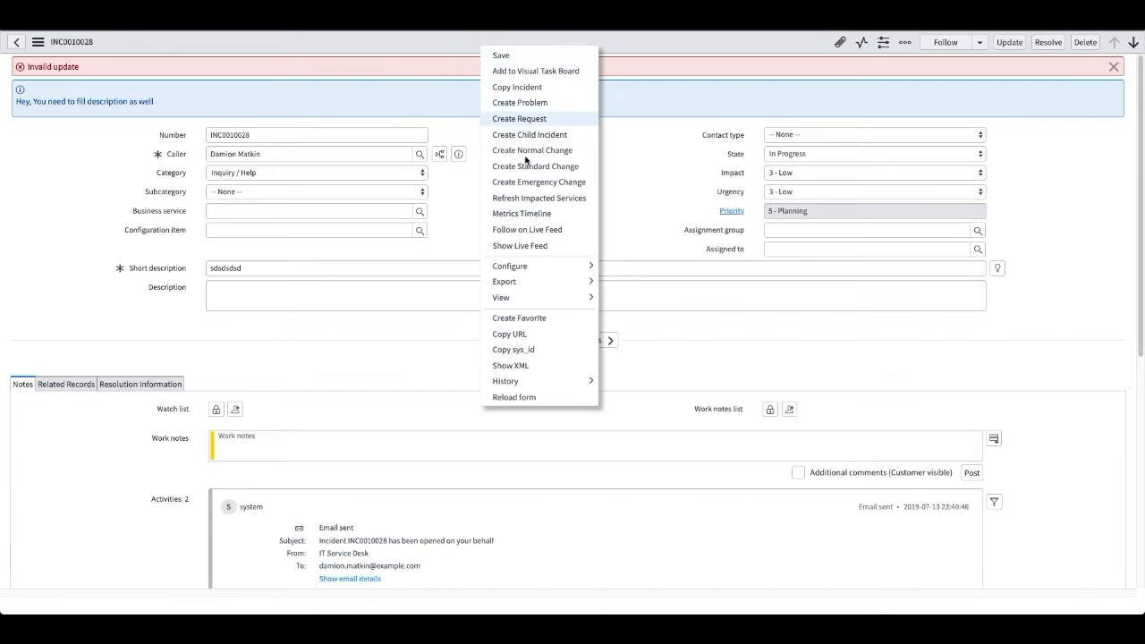
left_click(515, 398)
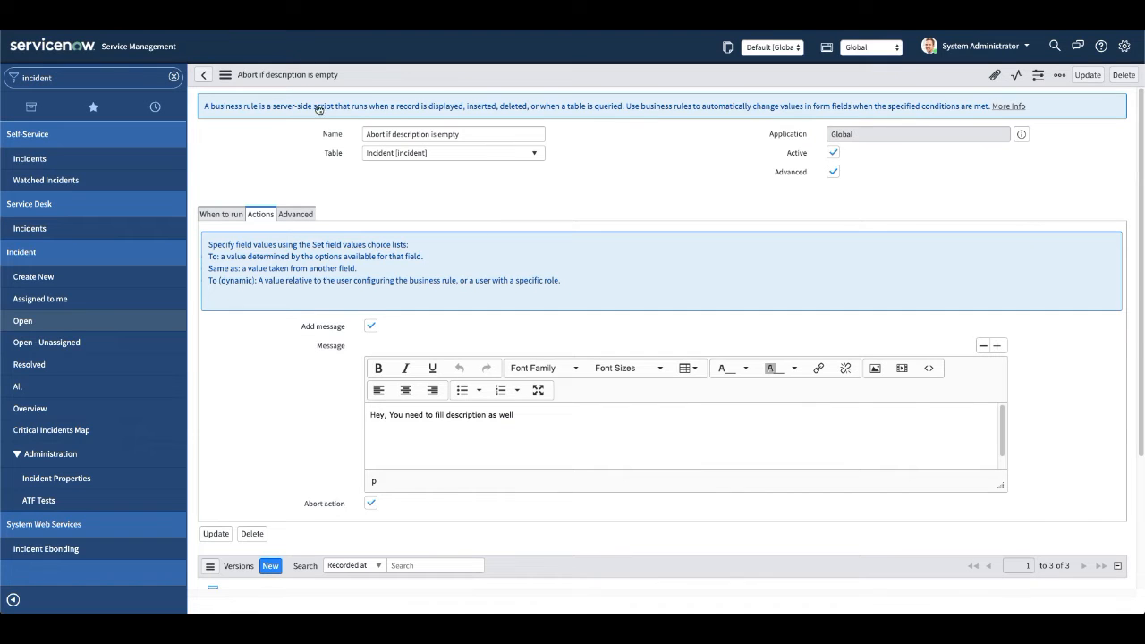
Deactivate the "Abort if description is empty" business rule and save it.
left_click(832, 152)
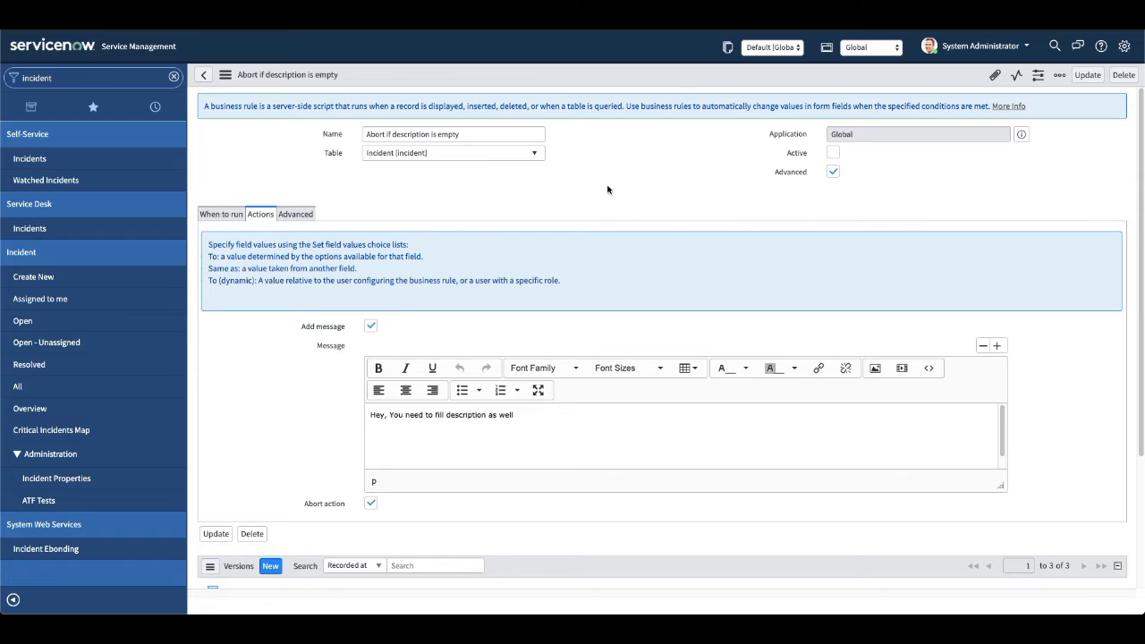
right_click(566, 69)
left_click(597, 78)
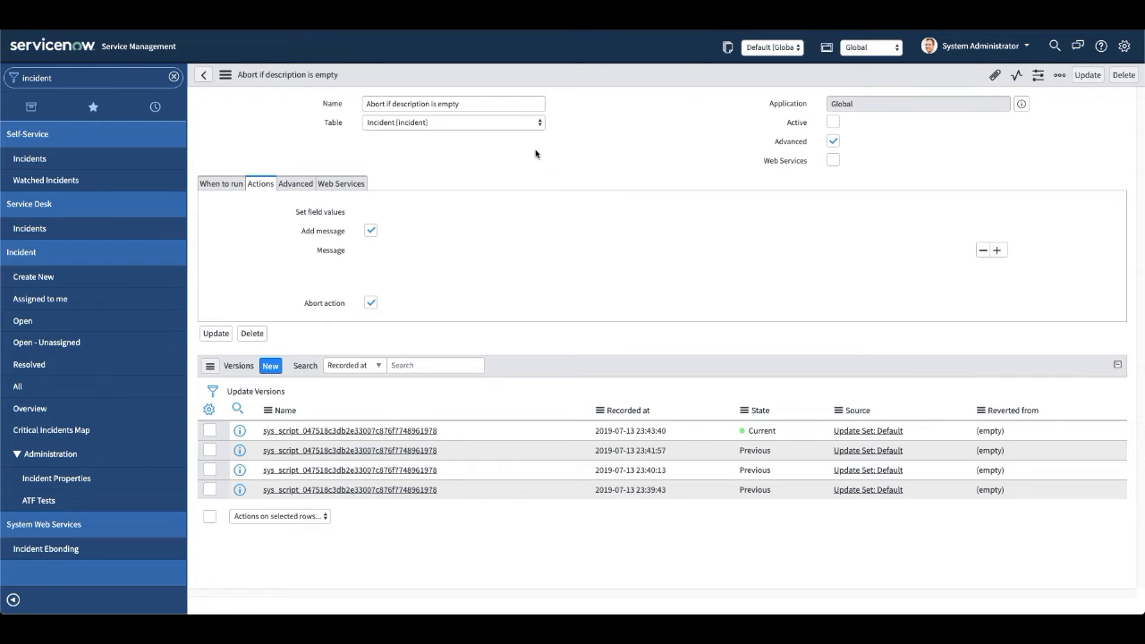
Start a new incident with a caller selected and the short description "sdsdsdddsd", leaving Description empty.
left_click(25, 278)
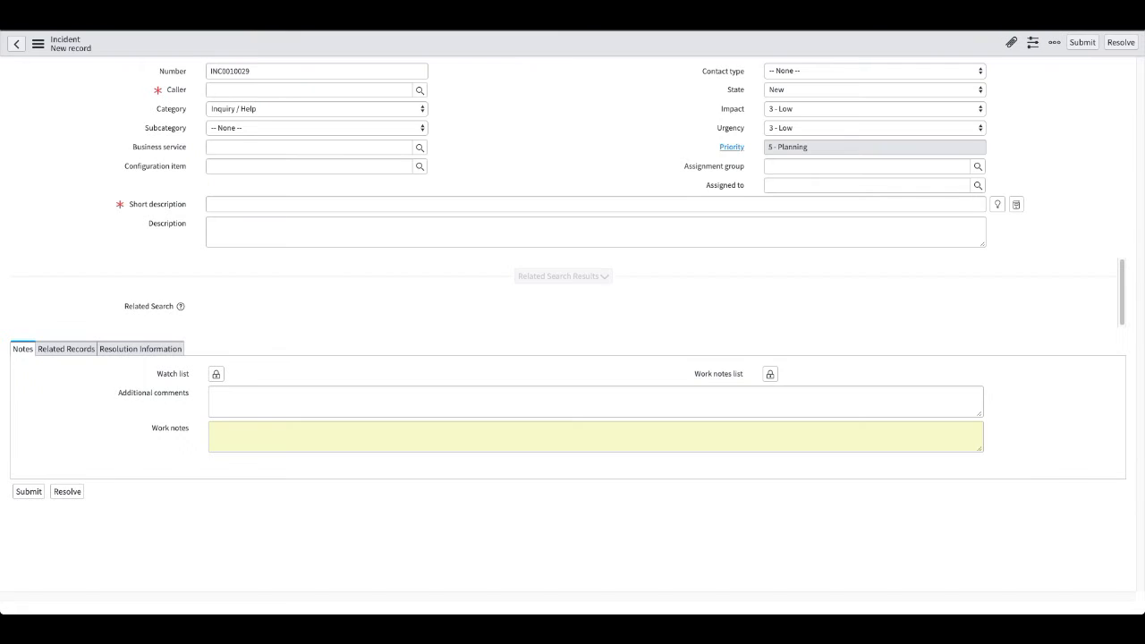
left_click(291, 91)
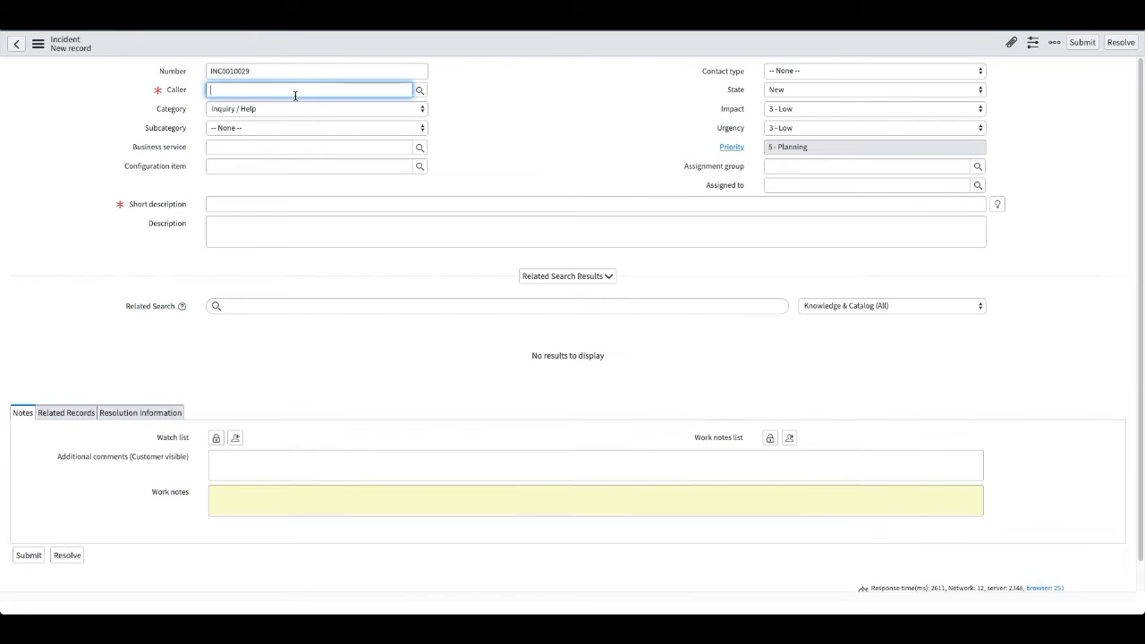
left_click(264, 114)
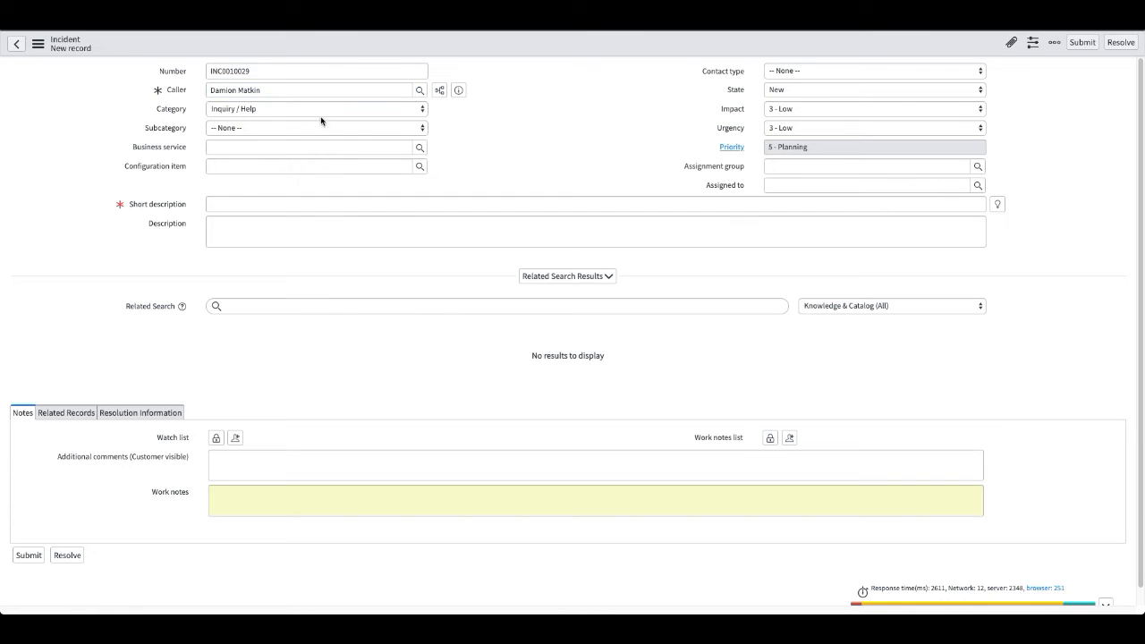
left_click(263, 205)
type("sdsdsddddsd")
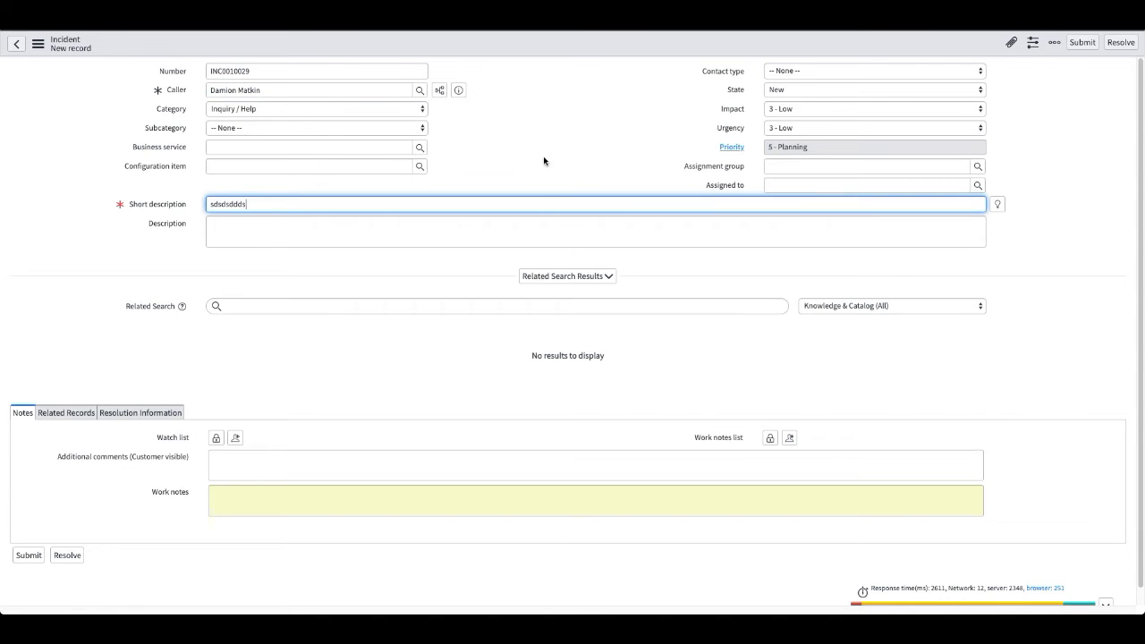
left_click(541, 158)
left_click(792, 92)
left_click(710, 101)
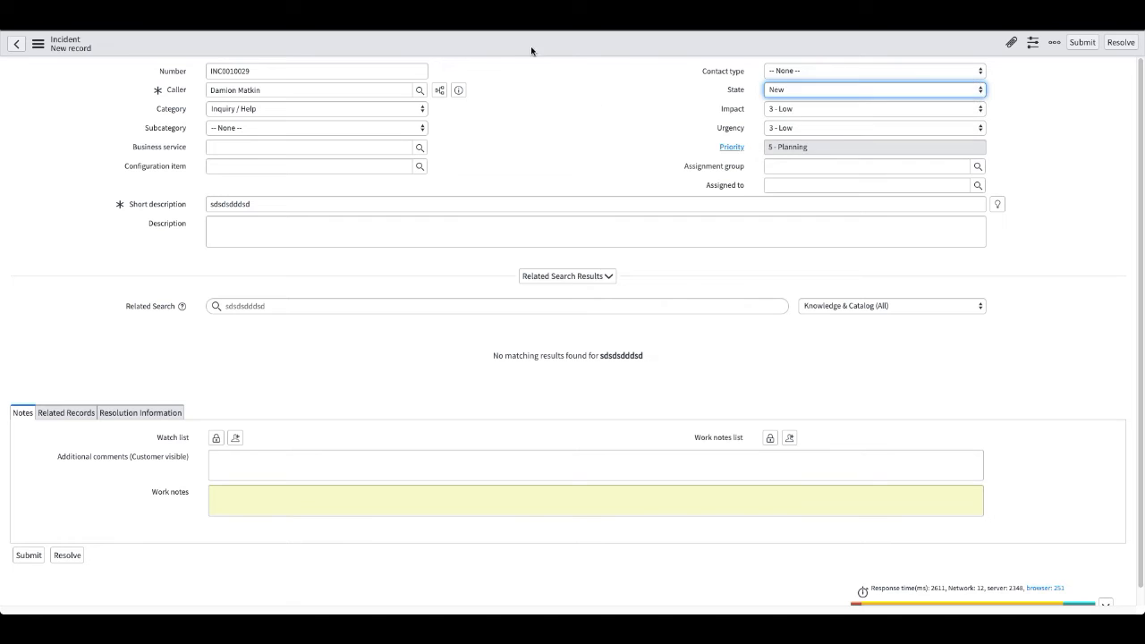
right_click(524, 40)
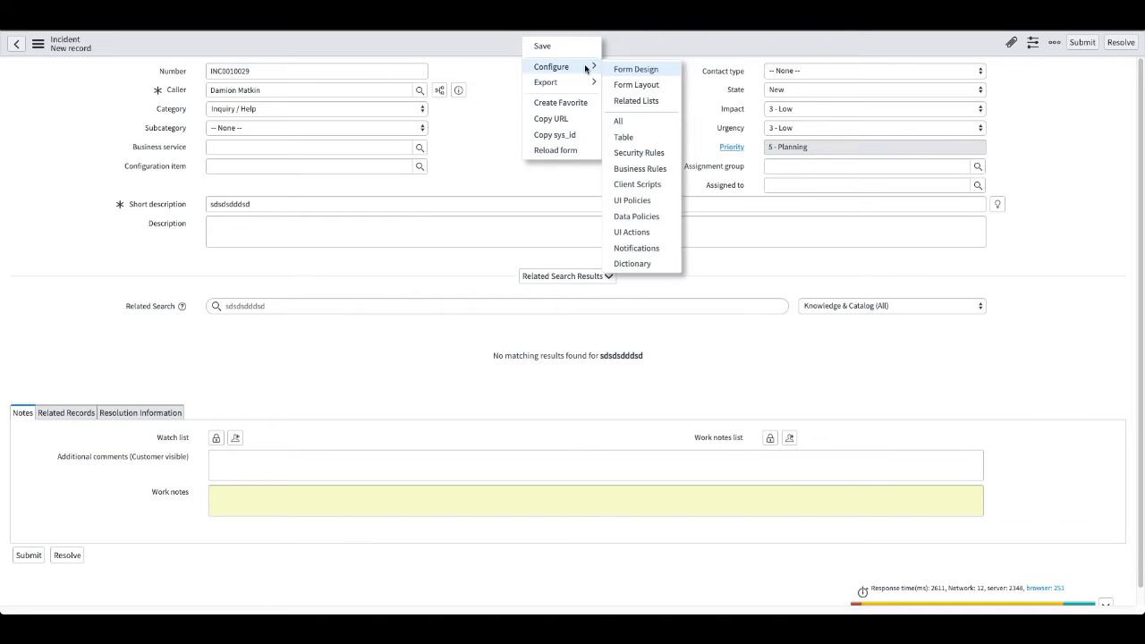
left_click(704, 113)
Set the new incident's Assignment group to Database San Diego and save the record.
left_click(817, 166)
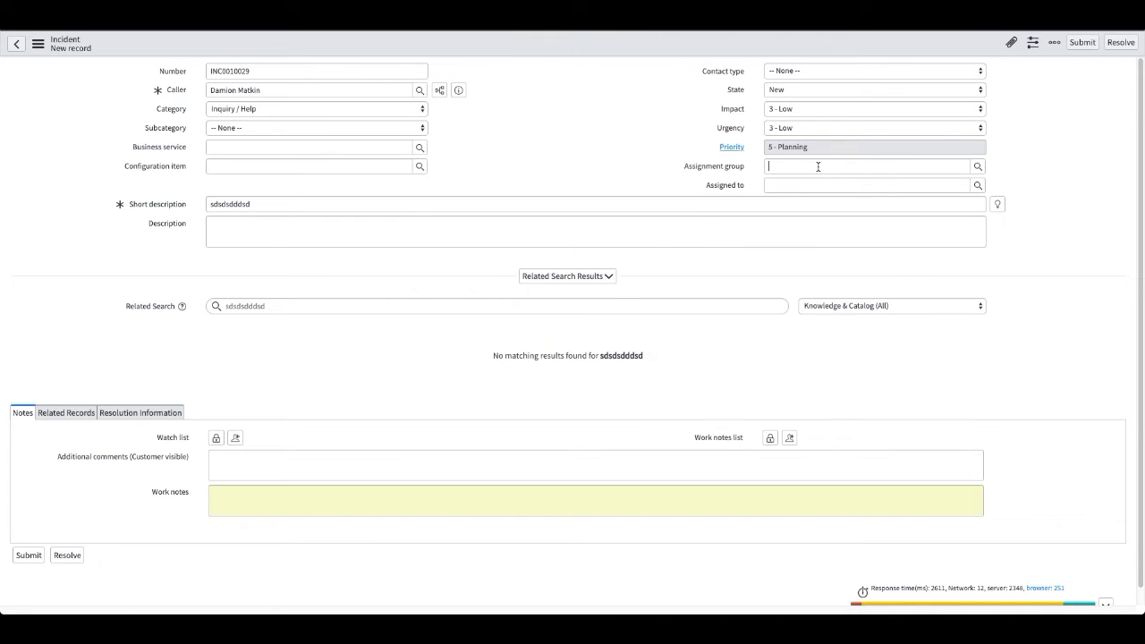
type("d")
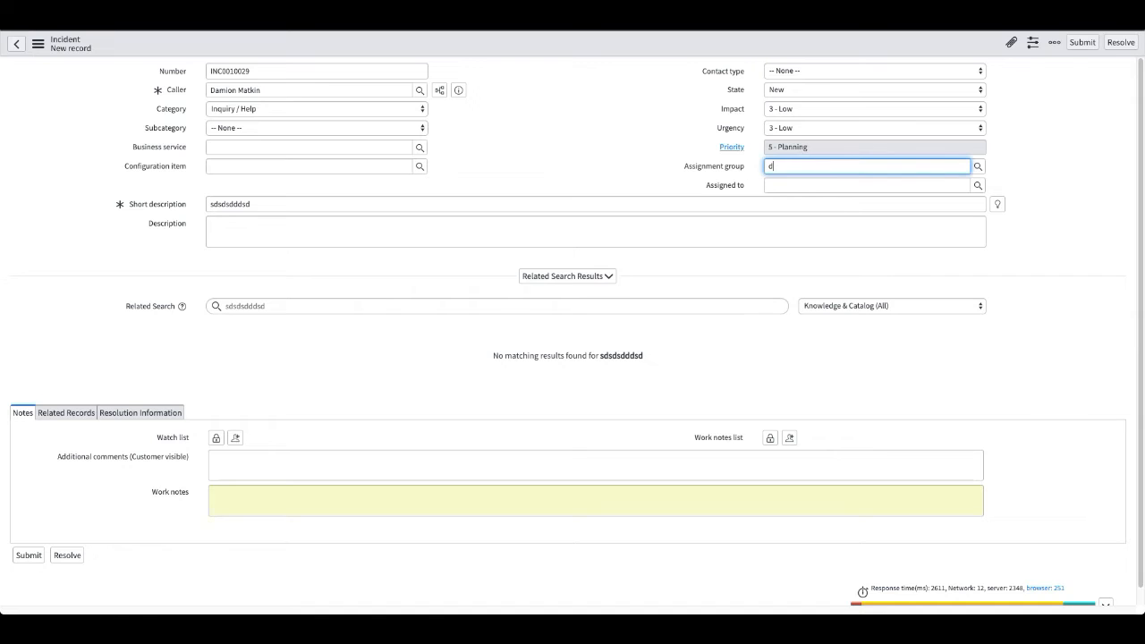
left_click(796, 204)
left_click(585, 112)
right_click(534, 41)
left_click(551, 49)
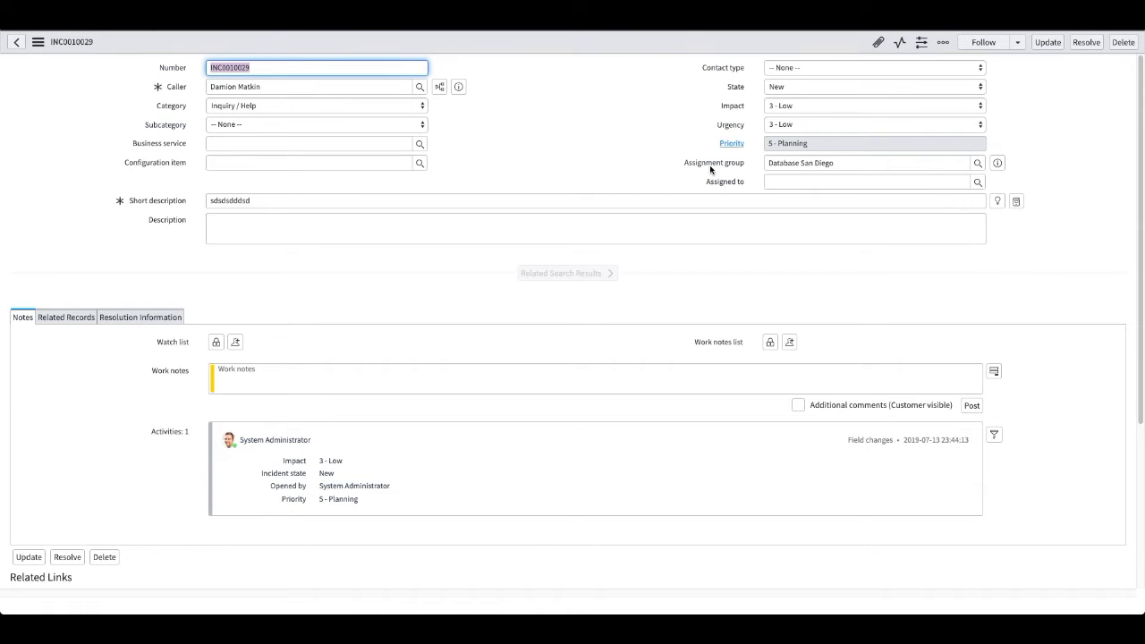
left_click(786, 87)
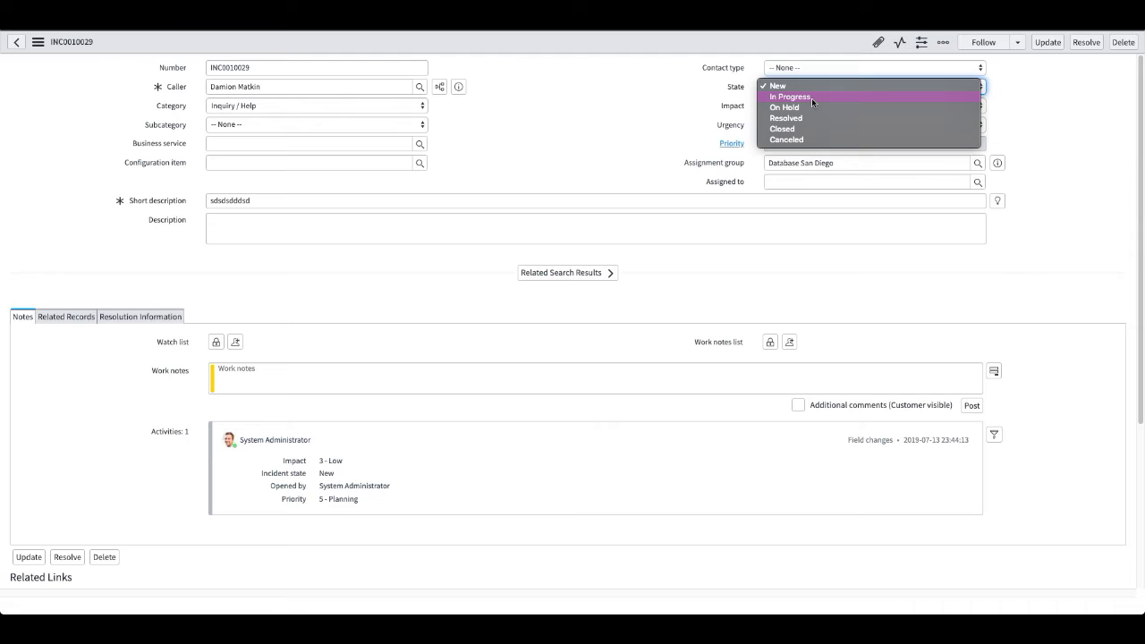
left_click(554, 151)
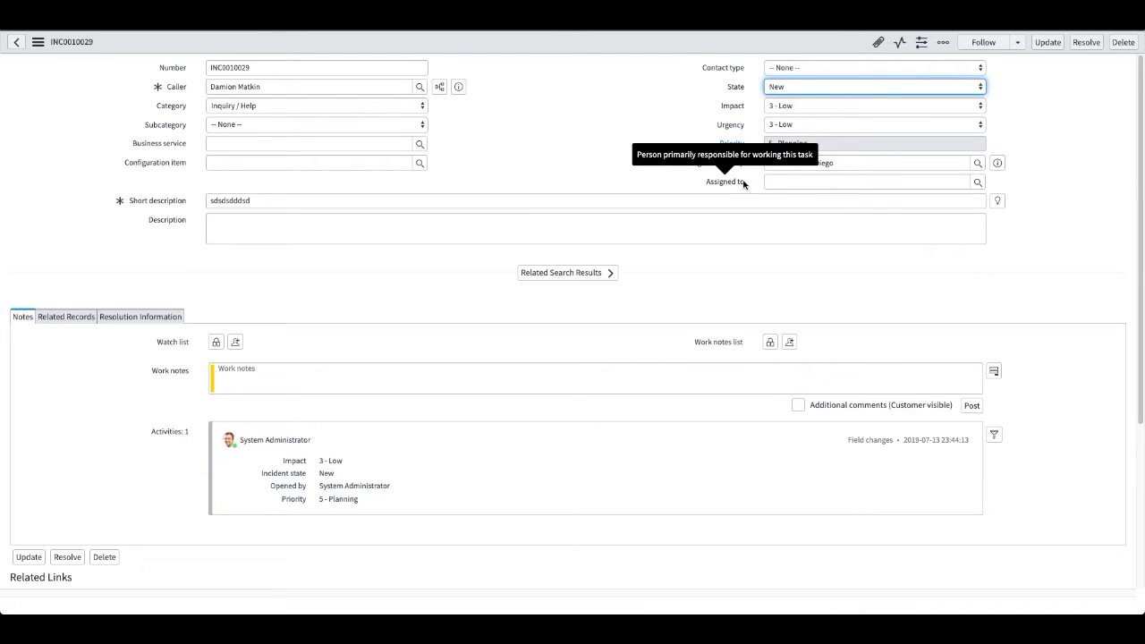
left_click(794, 184)
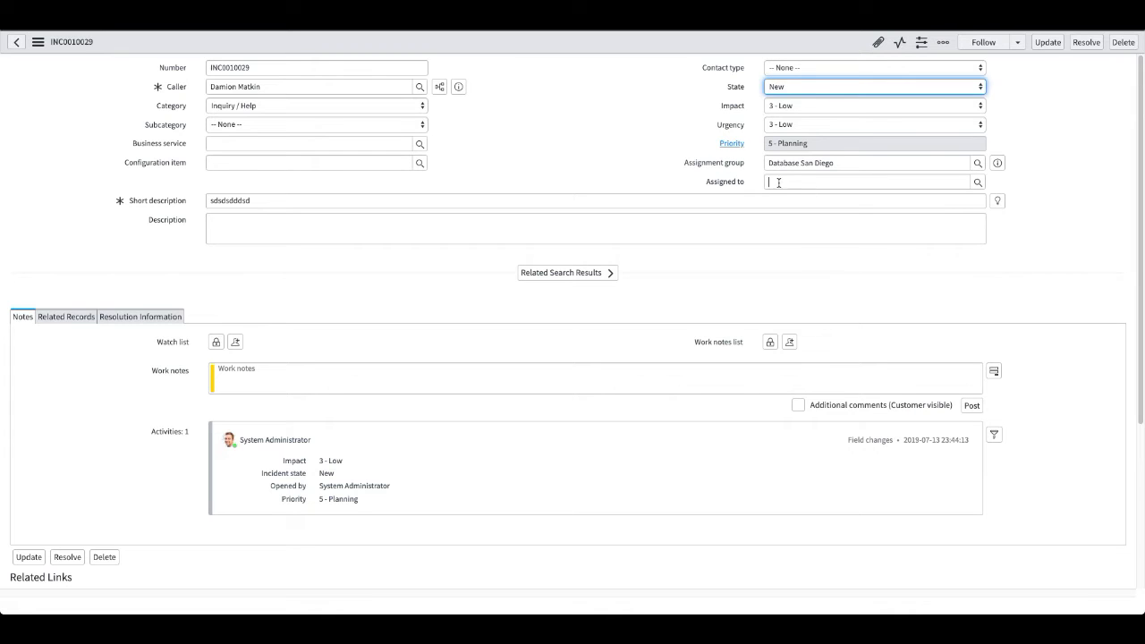
left_click(817, 87)
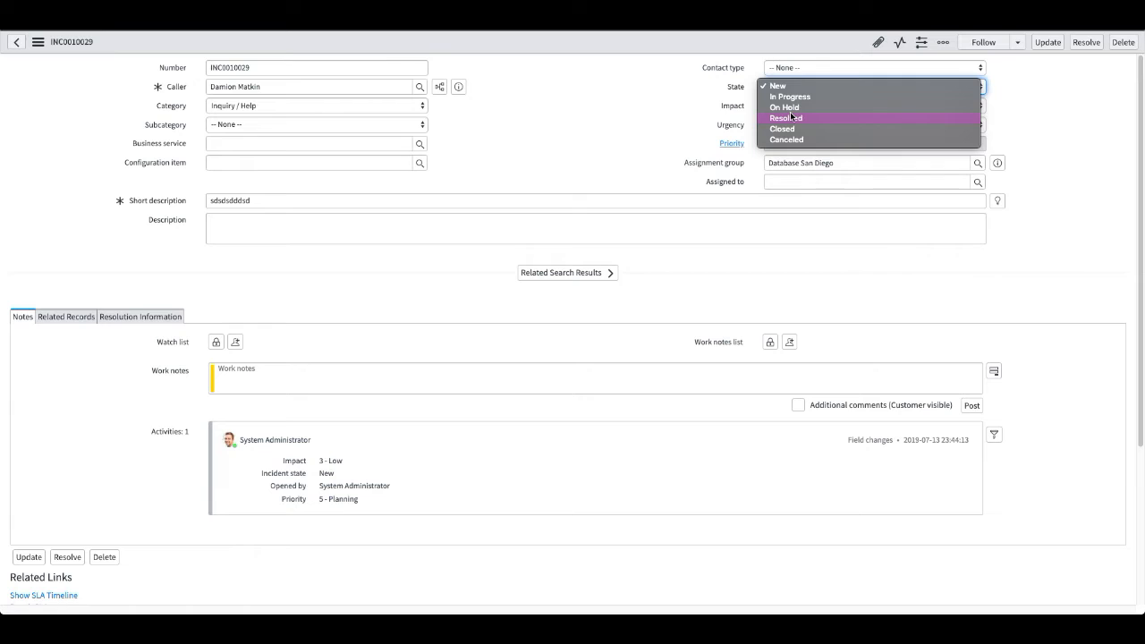
left_click(647, 155)
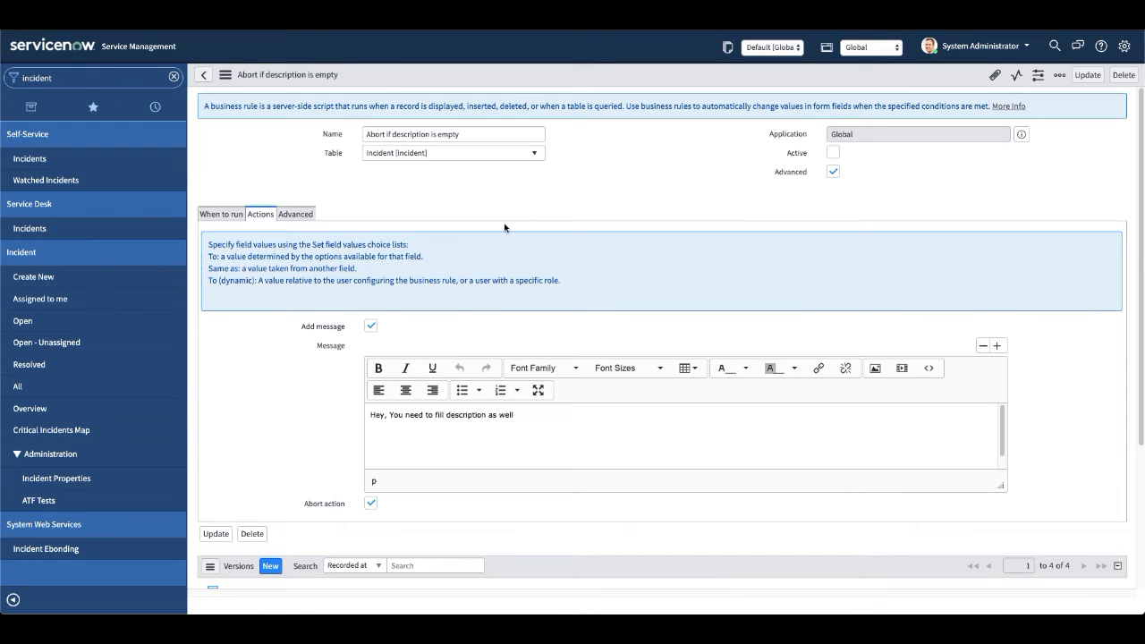
Go from the open incidents list to the Incident table's business rules and start a new rule.
left_click(56, 327)
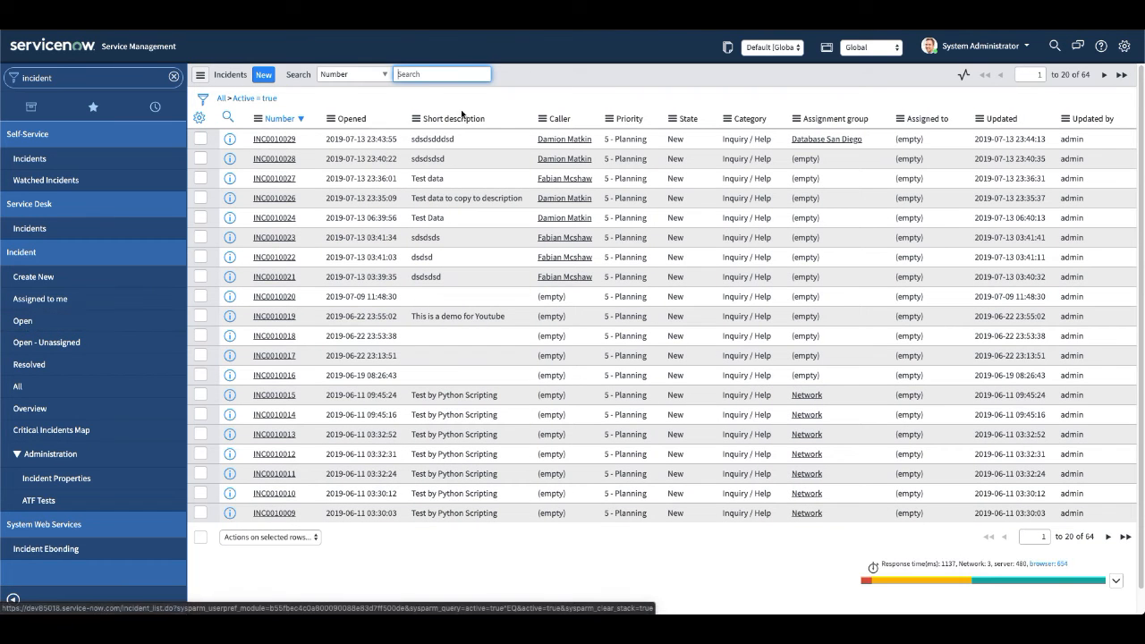
left_click(258, 120)
mouse_move(364, 261)
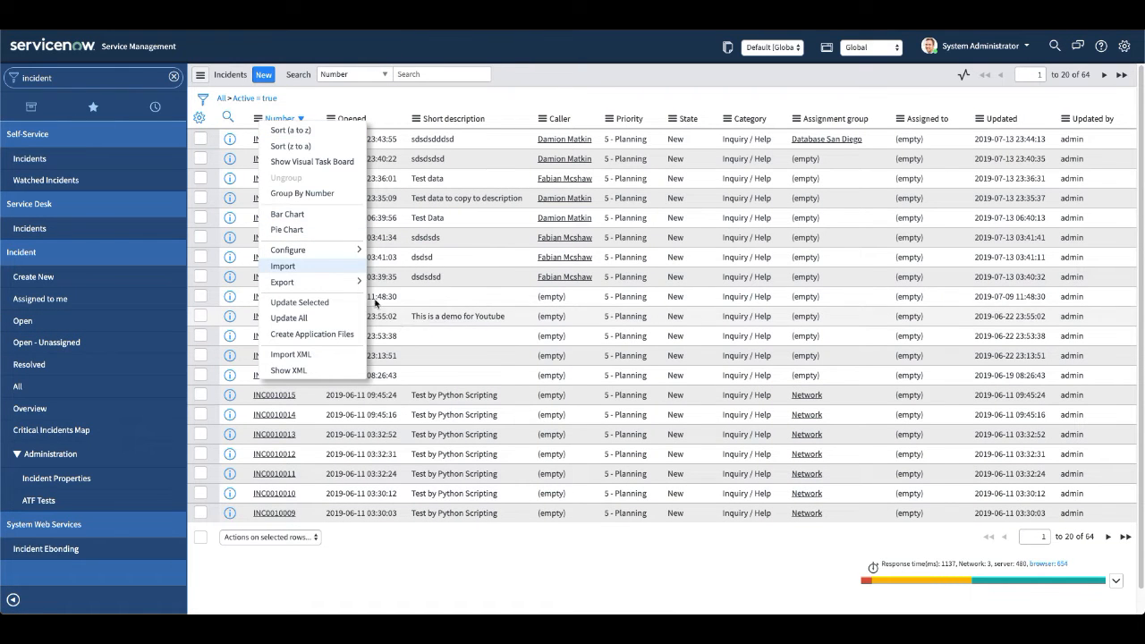
left_click(408, 354)
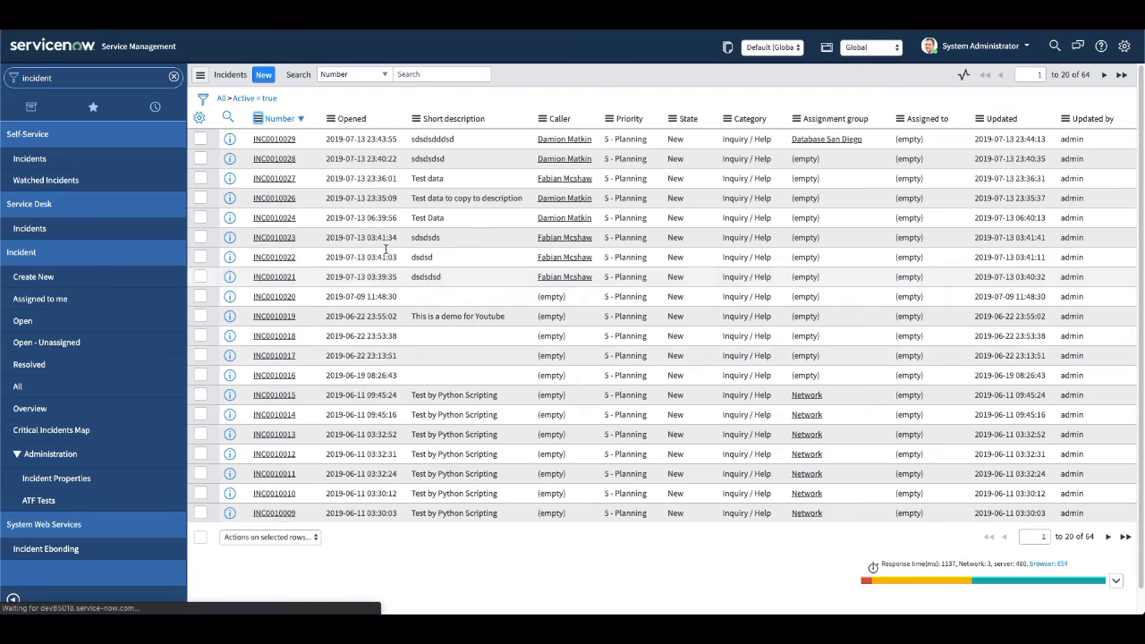
left_click(284, 77)
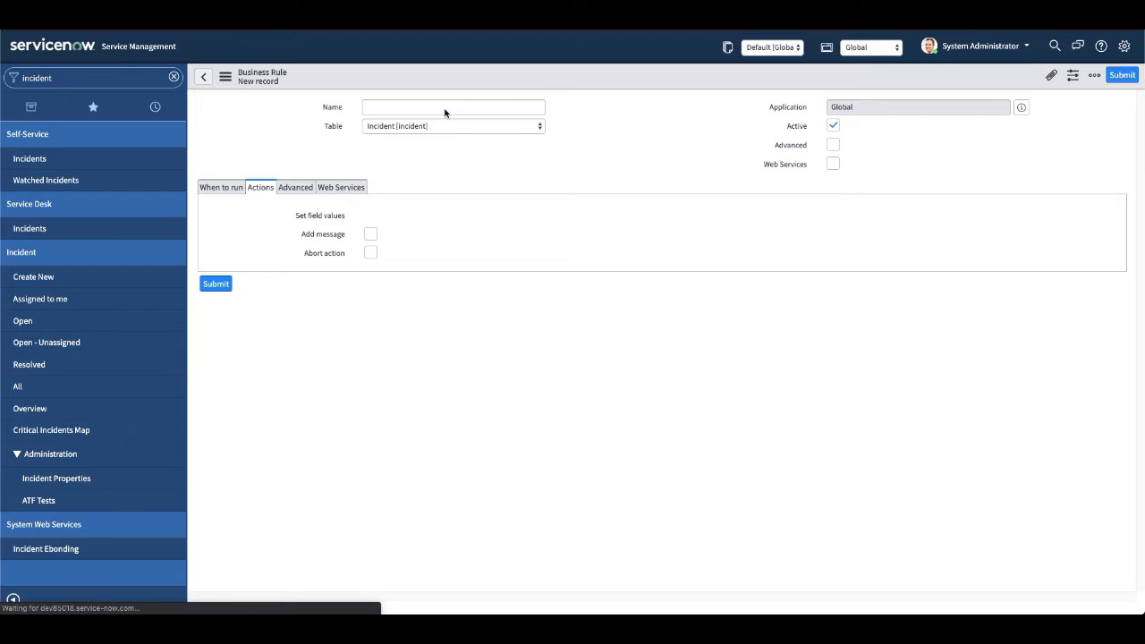
Name the new business rule "Set state to In Progress".
left_click(461, 139)
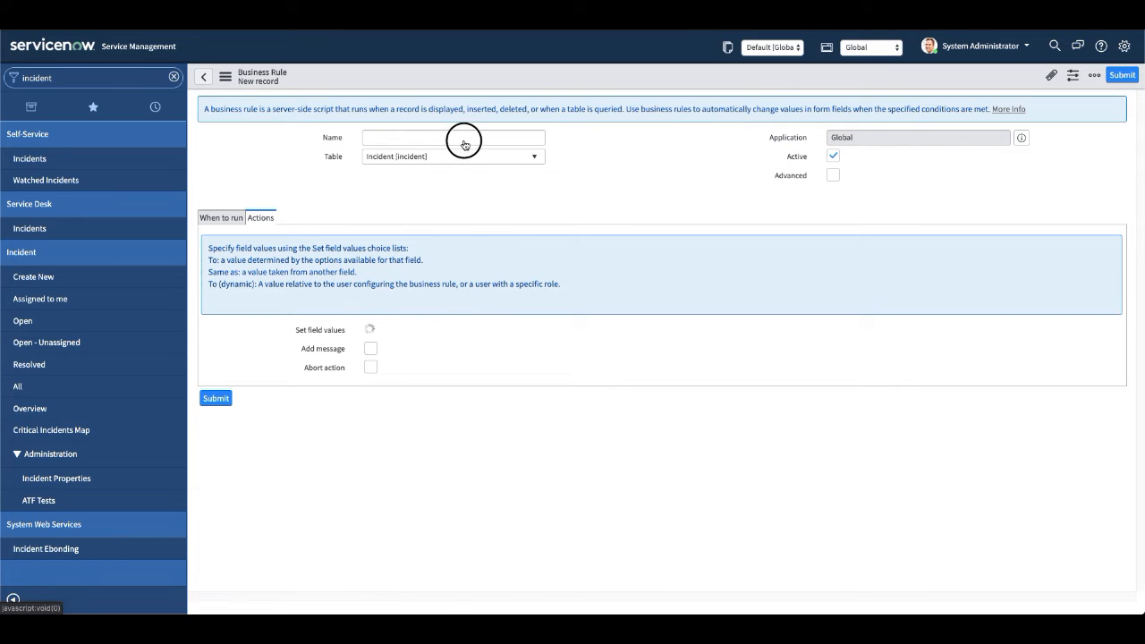
type("Set state to In Pore")
key("BackSpace")
type("rogress")
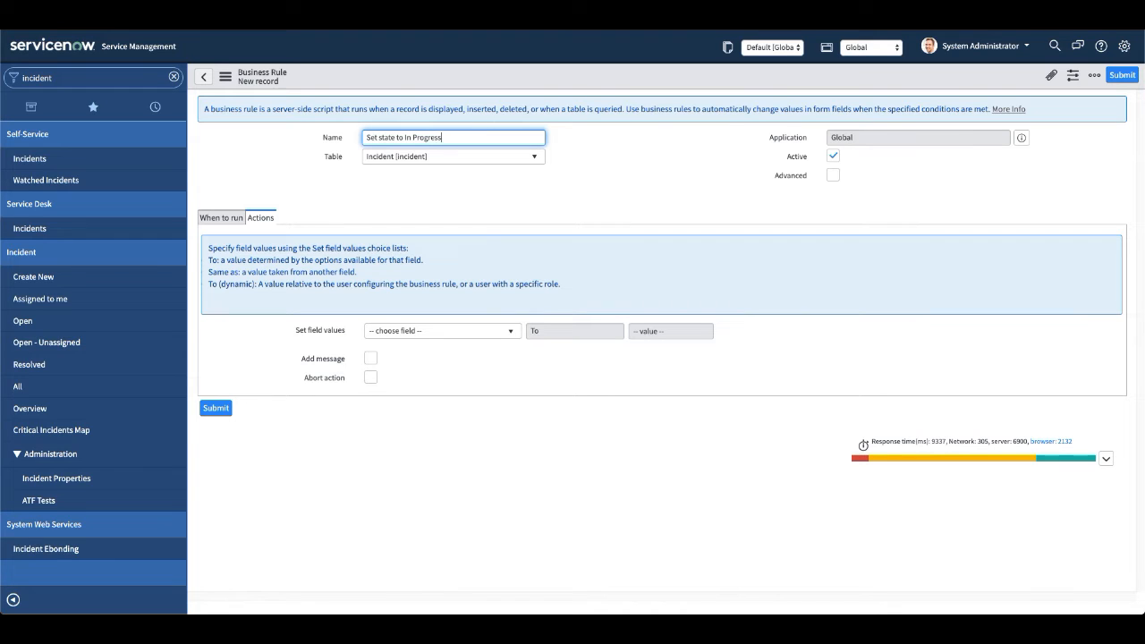
left_click(661, 188)
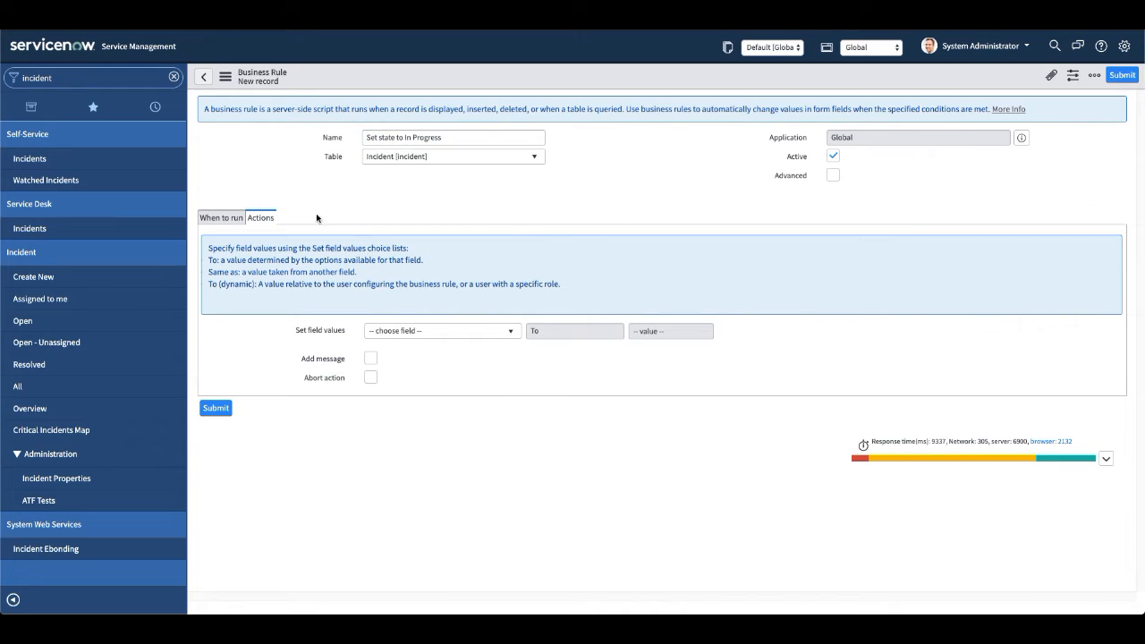
Set the rule to run on both Insert and Update.
left_click(214, 219)
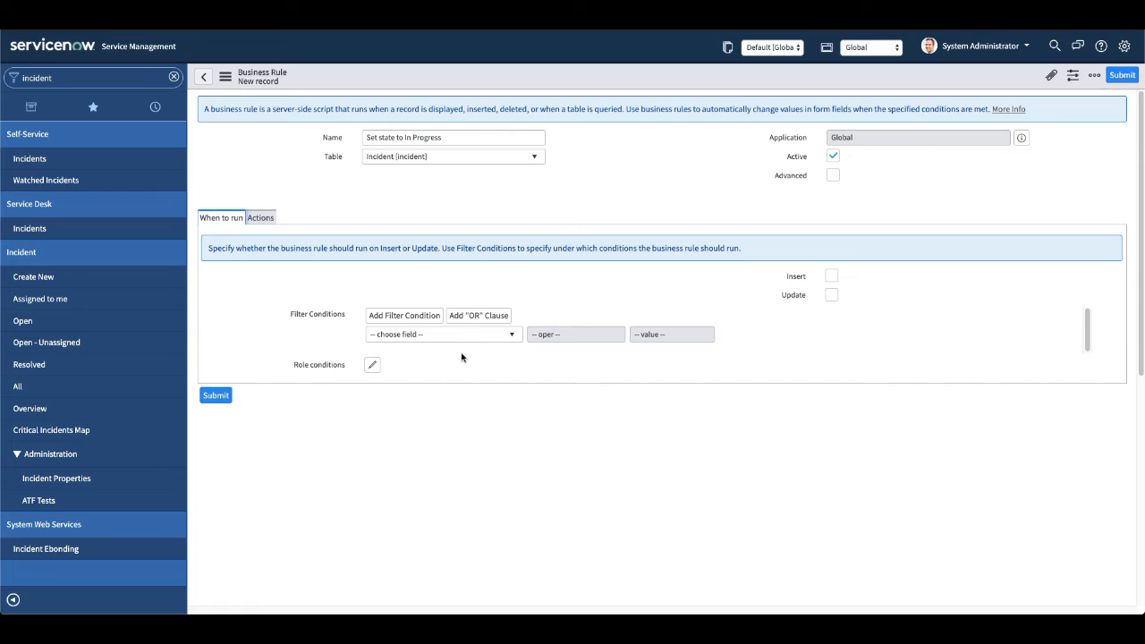
left_click(831, 297)
left_click(831, 276)
left_click(259, 218)
left_click(214, 223)
Add a filter condition to the rule requiring that Assignment group is not empty.
left_click(435, 338)
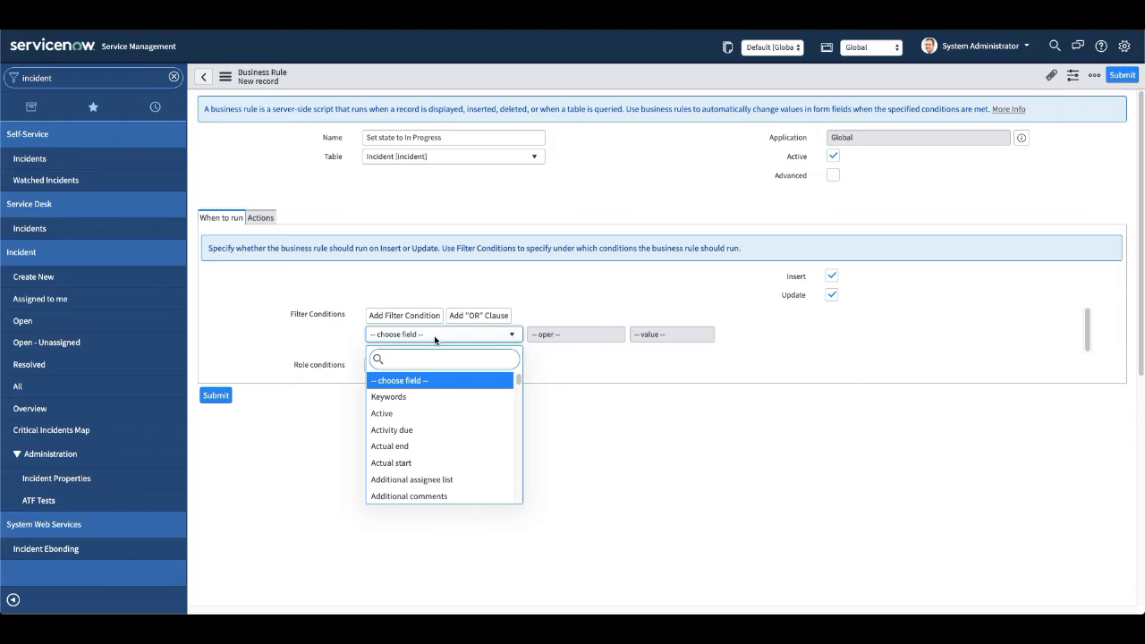
type("asss")
key("BackSpace")
left_click(436, 415)
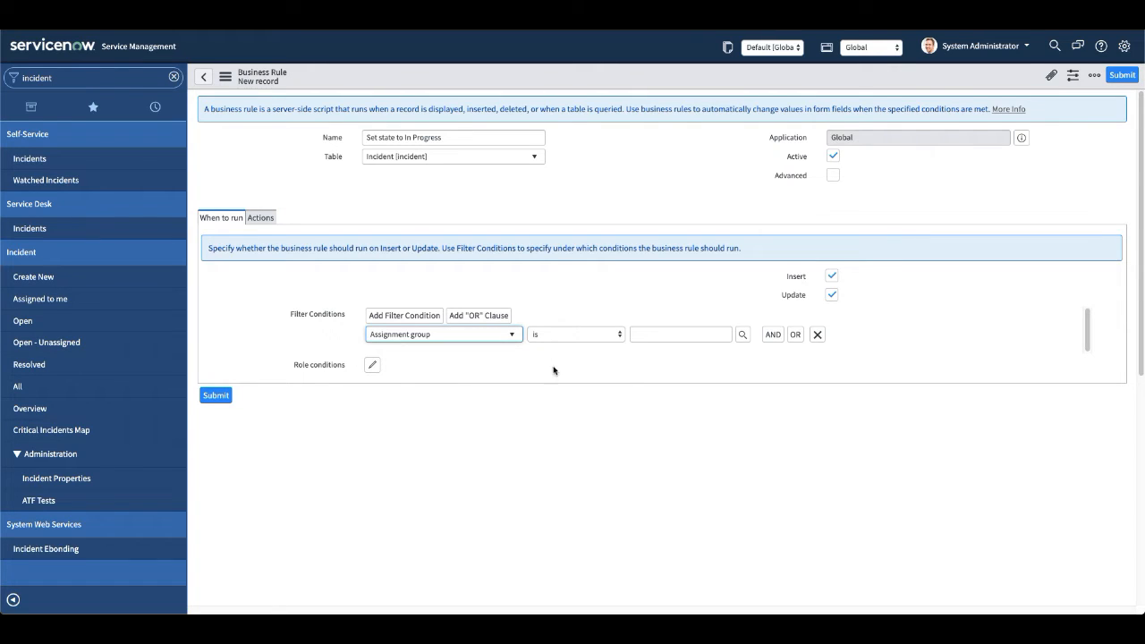
left_click(550, 334)
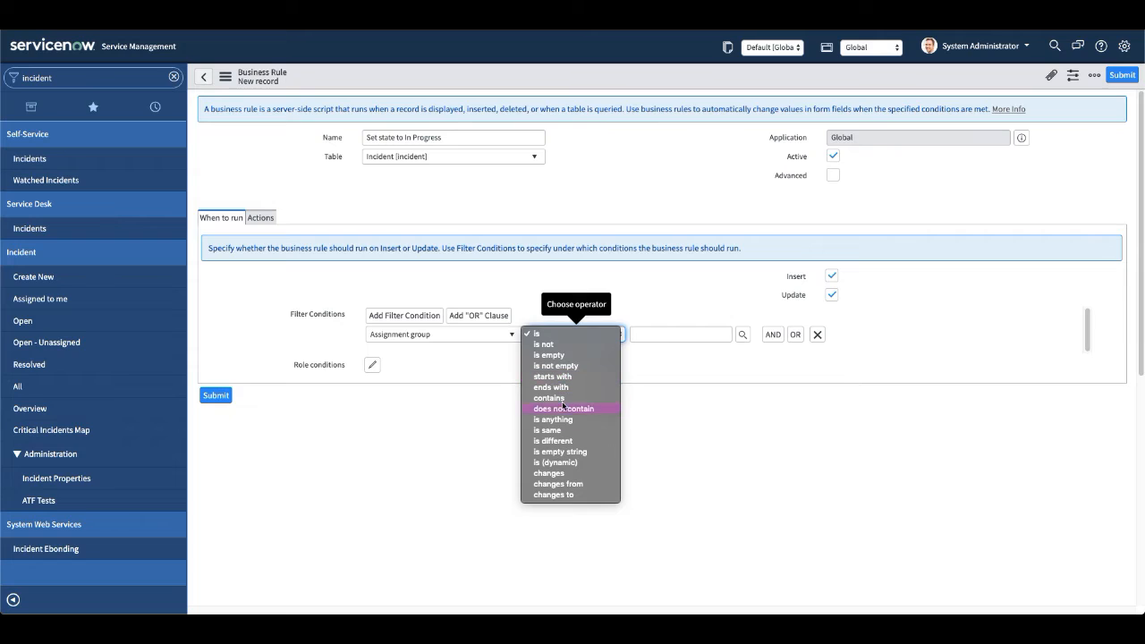
left_click(568, 366)
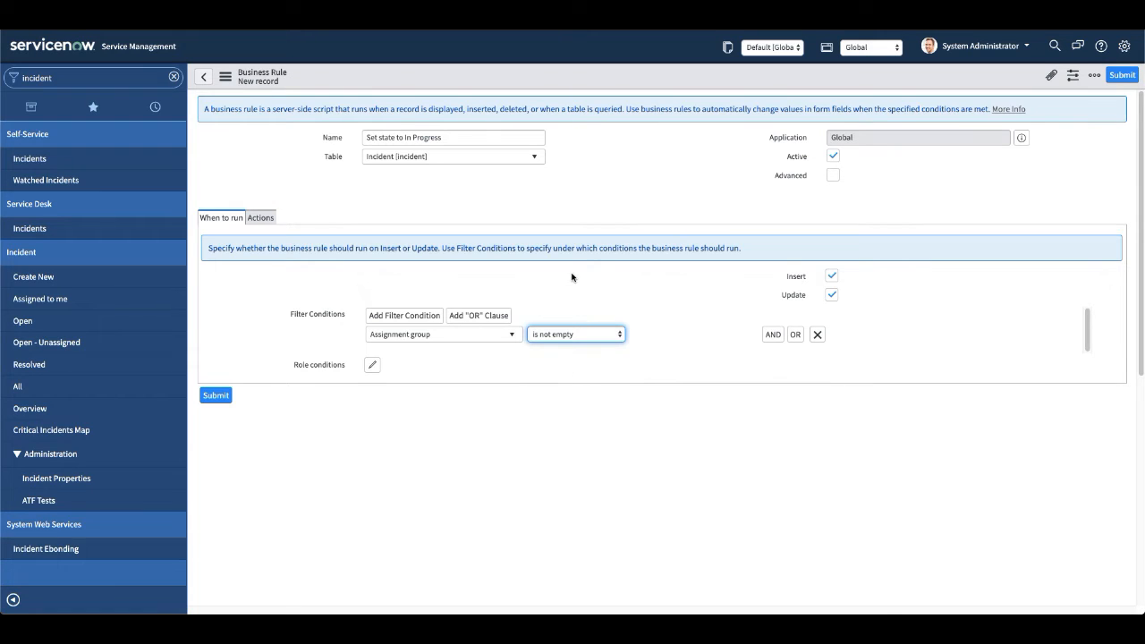
Add an AND condition requiring that Assigned to is not empty.
left_click(771, 335)
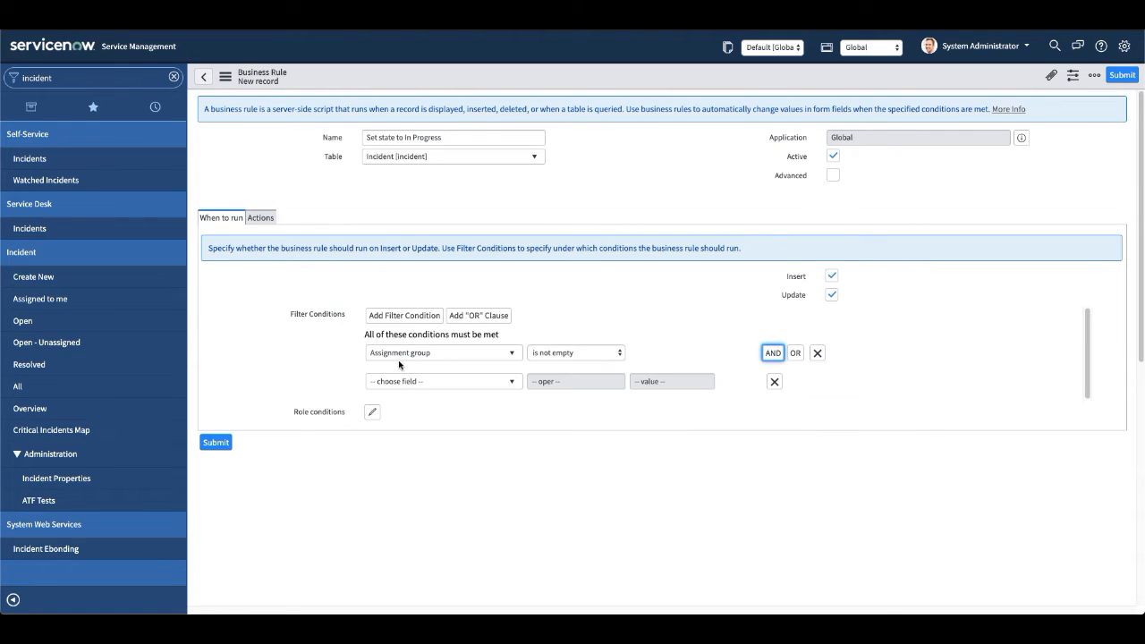
left_click(405, 383)
type("ass")
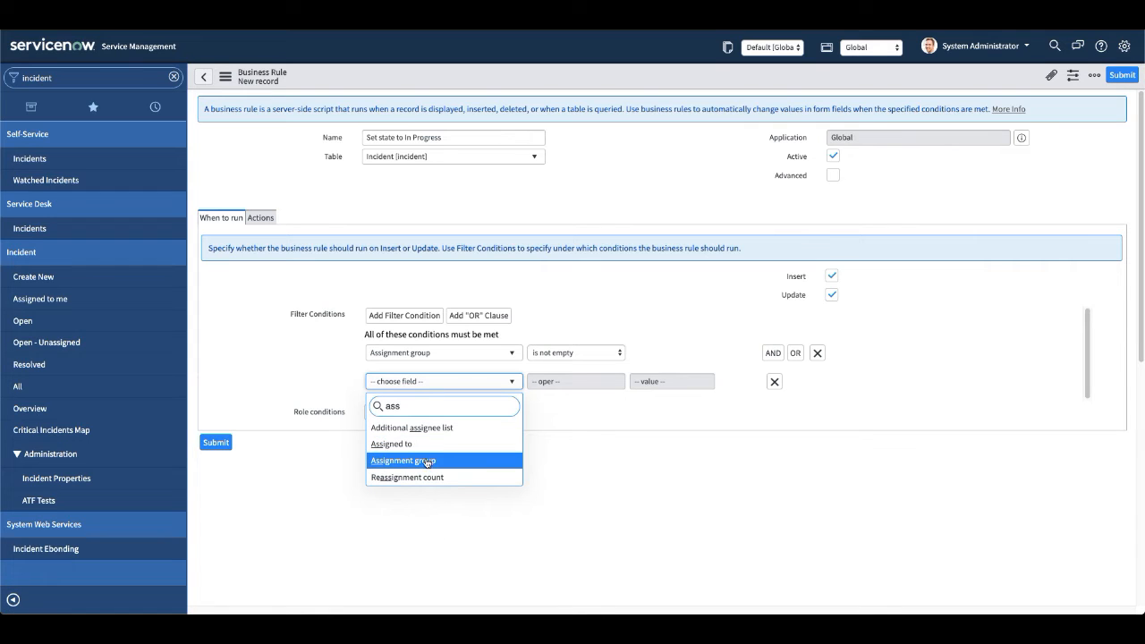
left_click(433, 444)
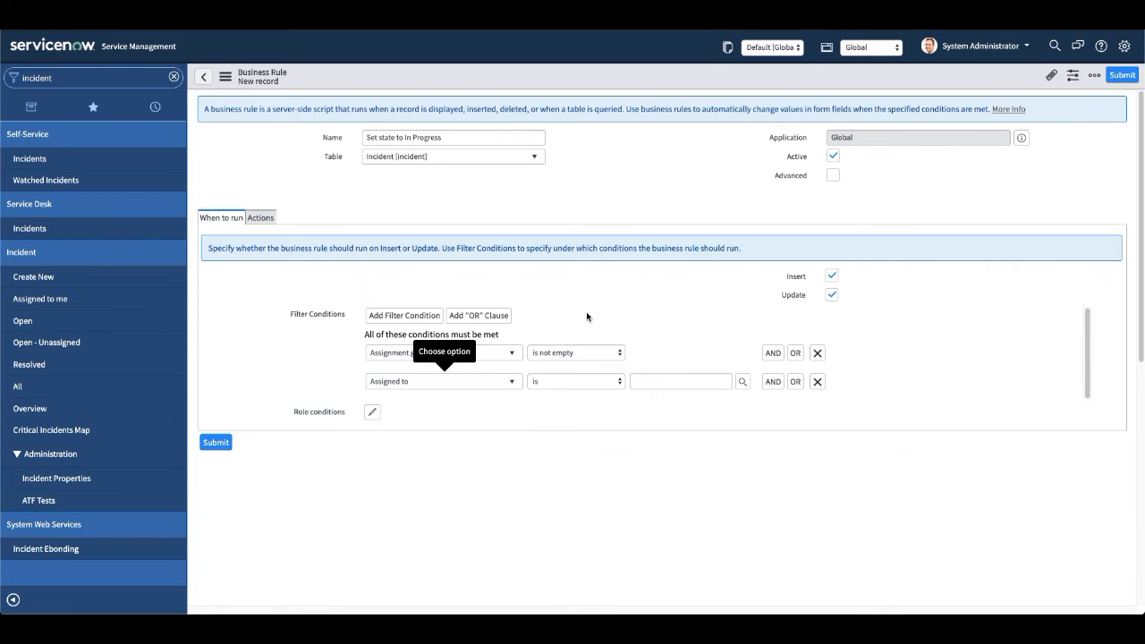
left_click(555, 381)
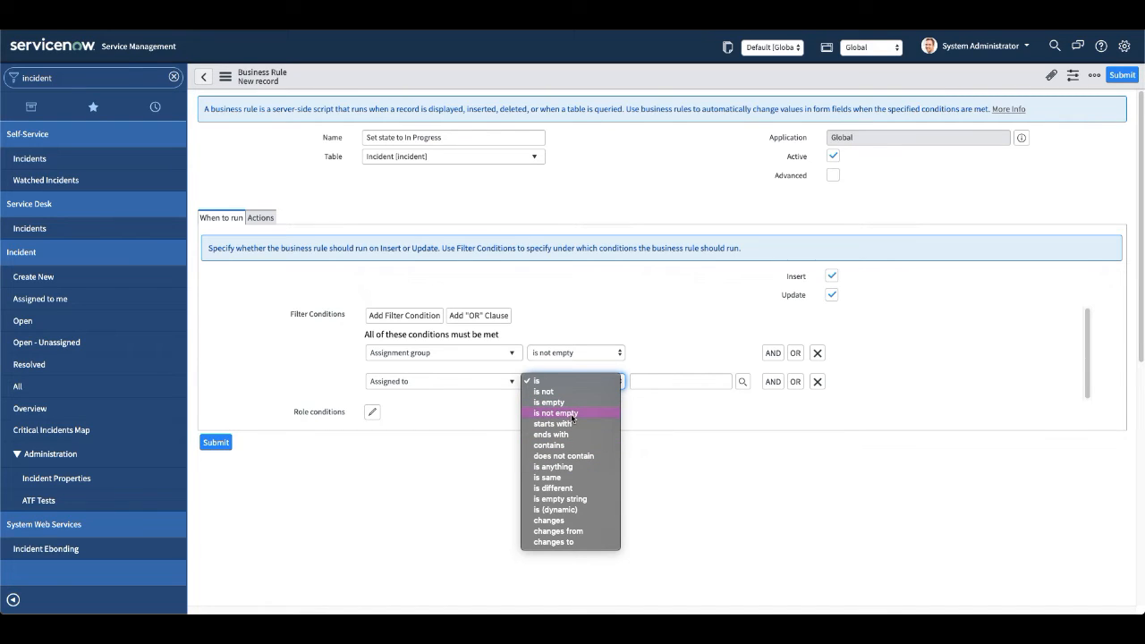
left_click(575, 543)
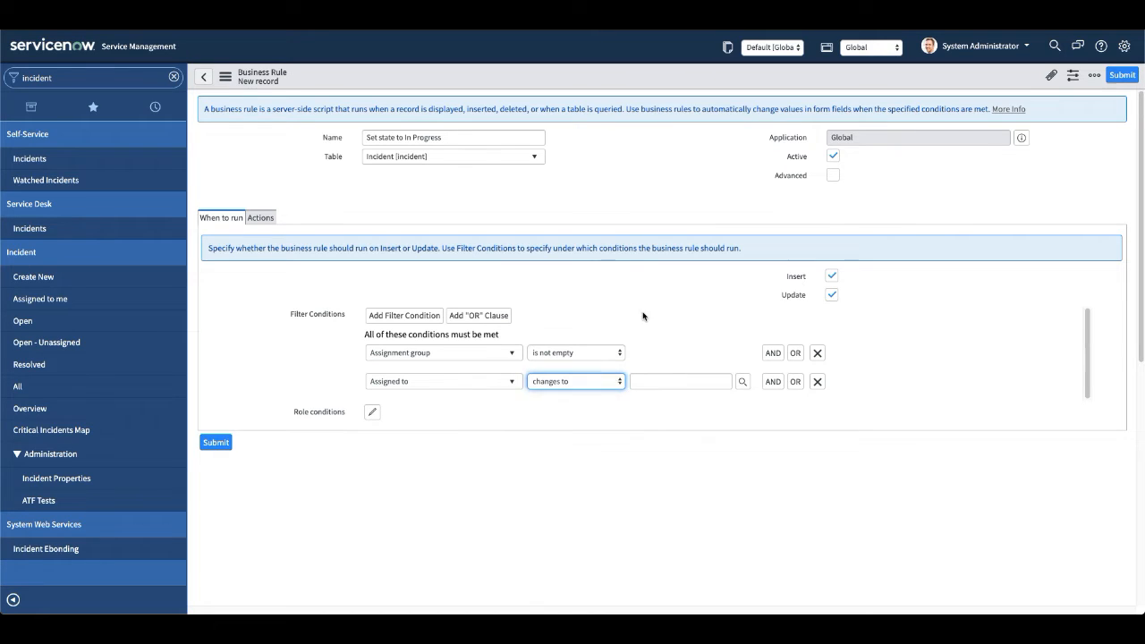
left_click(592, 379)
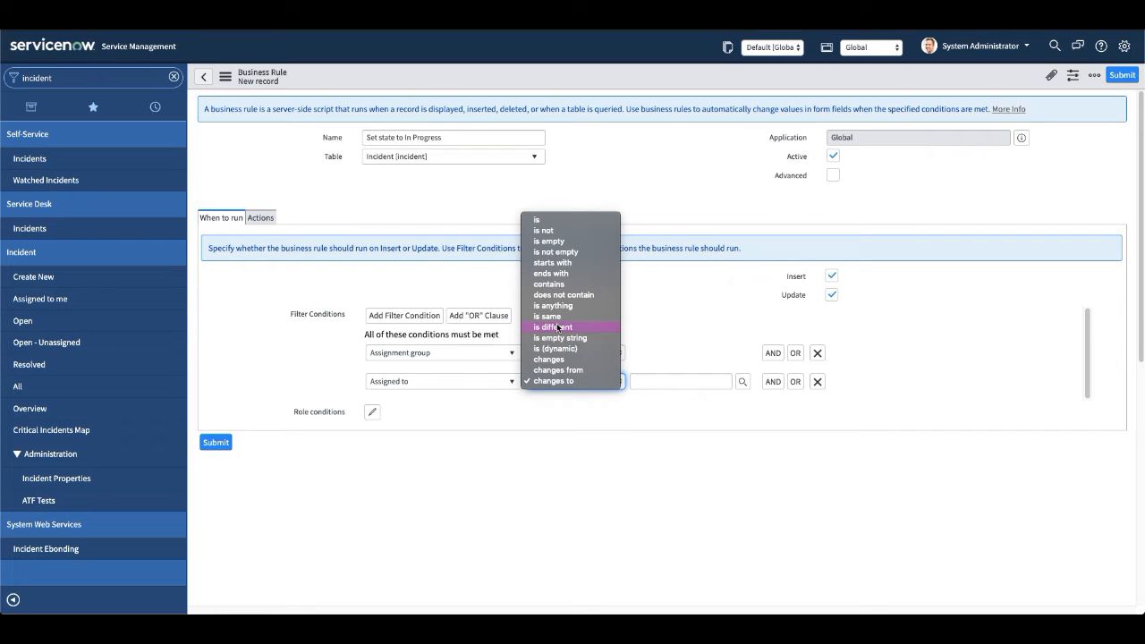
left_click(556, 251)
left_click(628, 189)
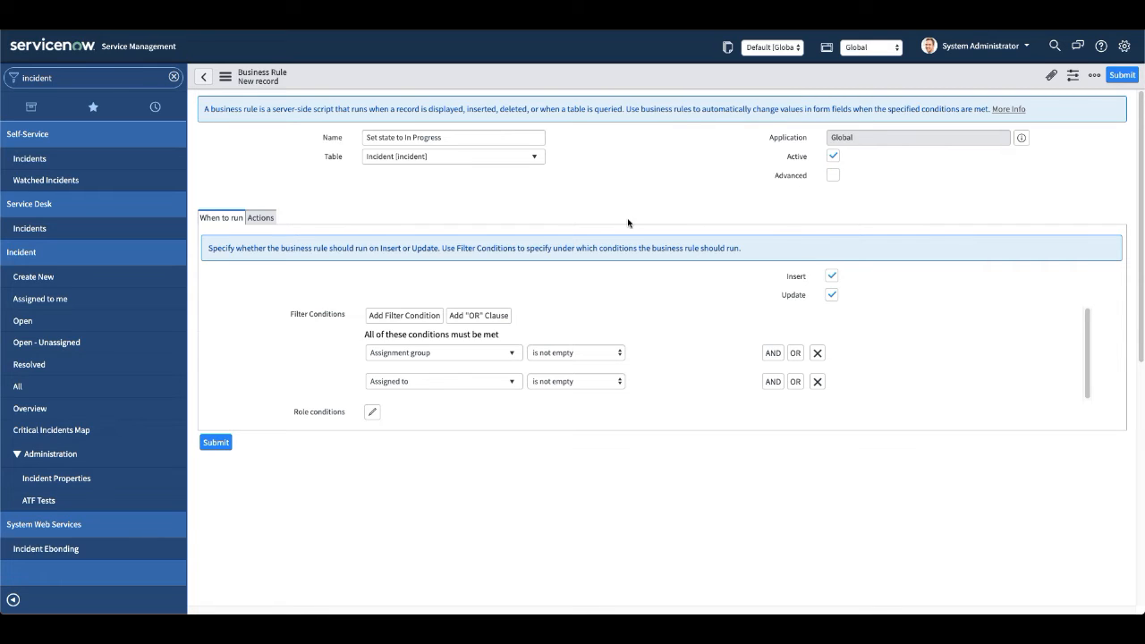
Add a third AND condition so the rule runs only when Assigned to changes.
left_click(769, 382)
left_click(465, 411)
type("ass")
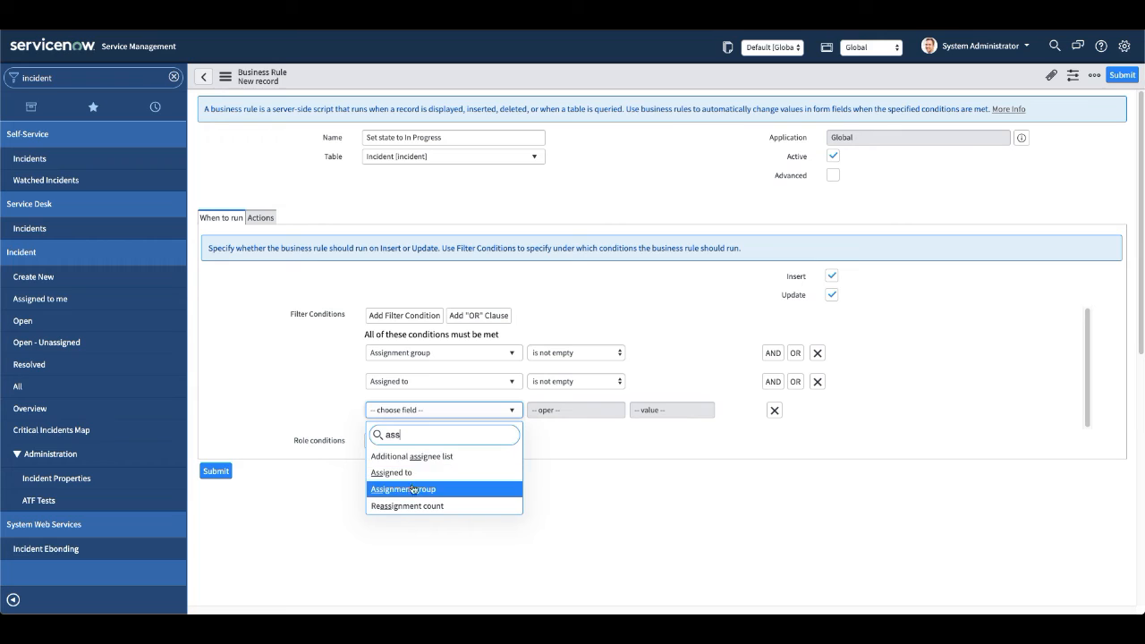
left_click(421, 473)
left_click(582, 409)
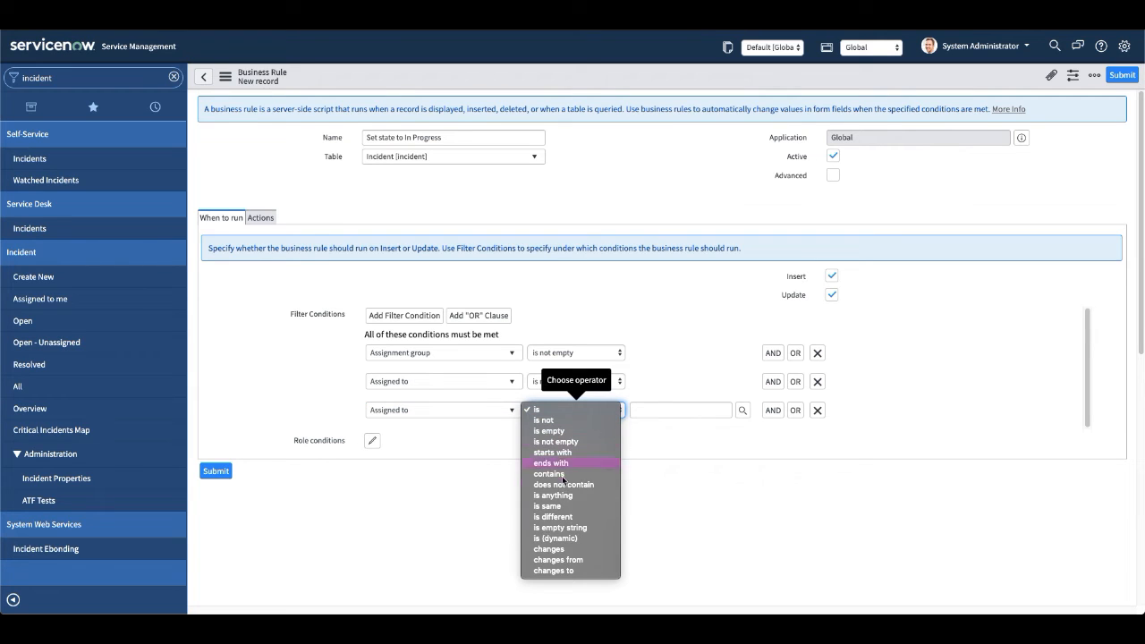
left_click(555, 547)
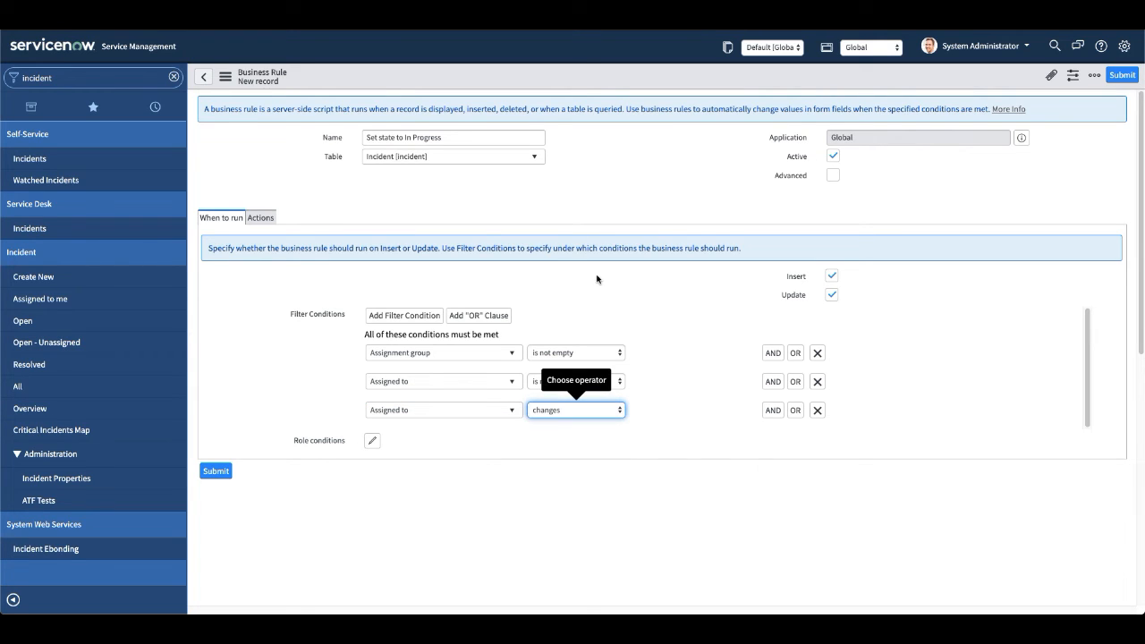
left_click(610, 192)
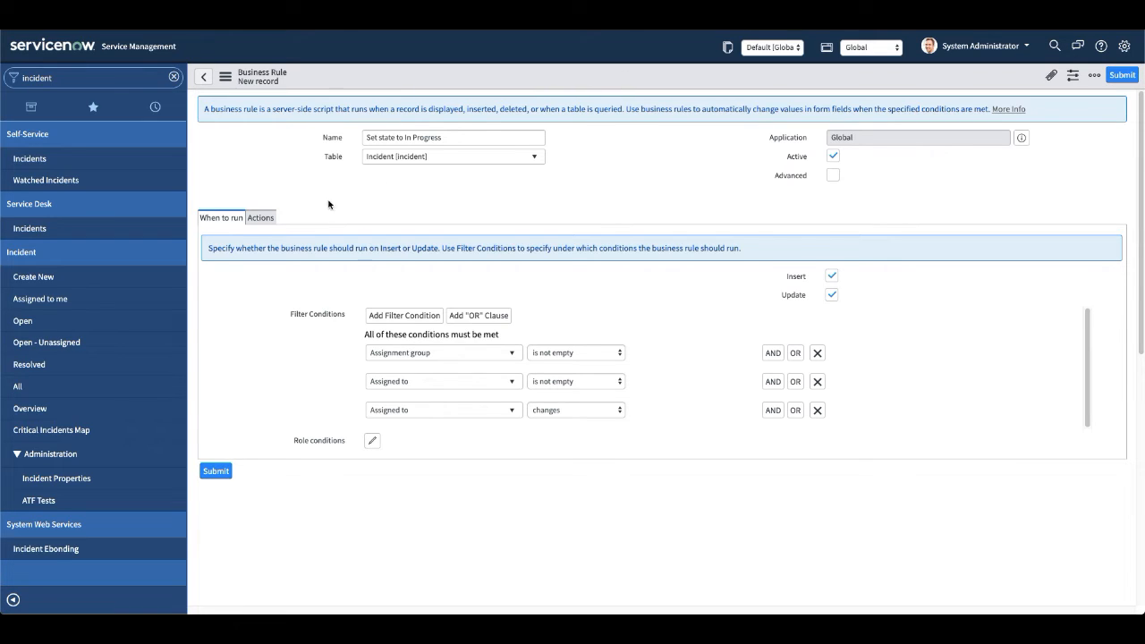
In the rule's actions, set the State field to In Progress.
left_click(260, 217)
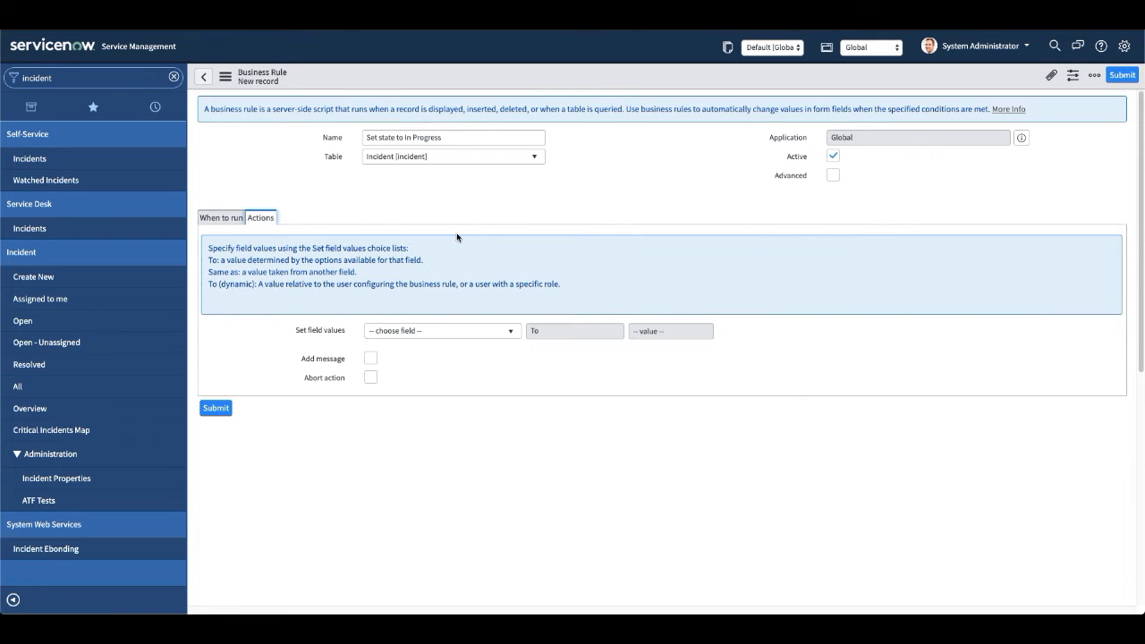
left_click(440, 331)
type("stt")
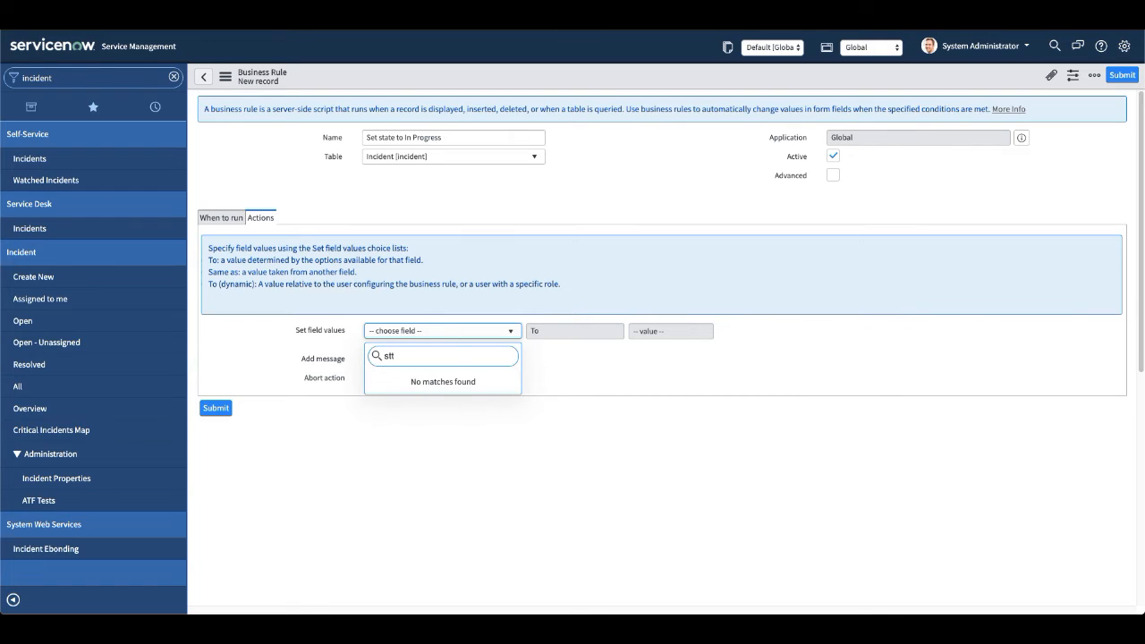
key("BackSpace")
type("a")
key("Down")
key("Down")
key("Down")
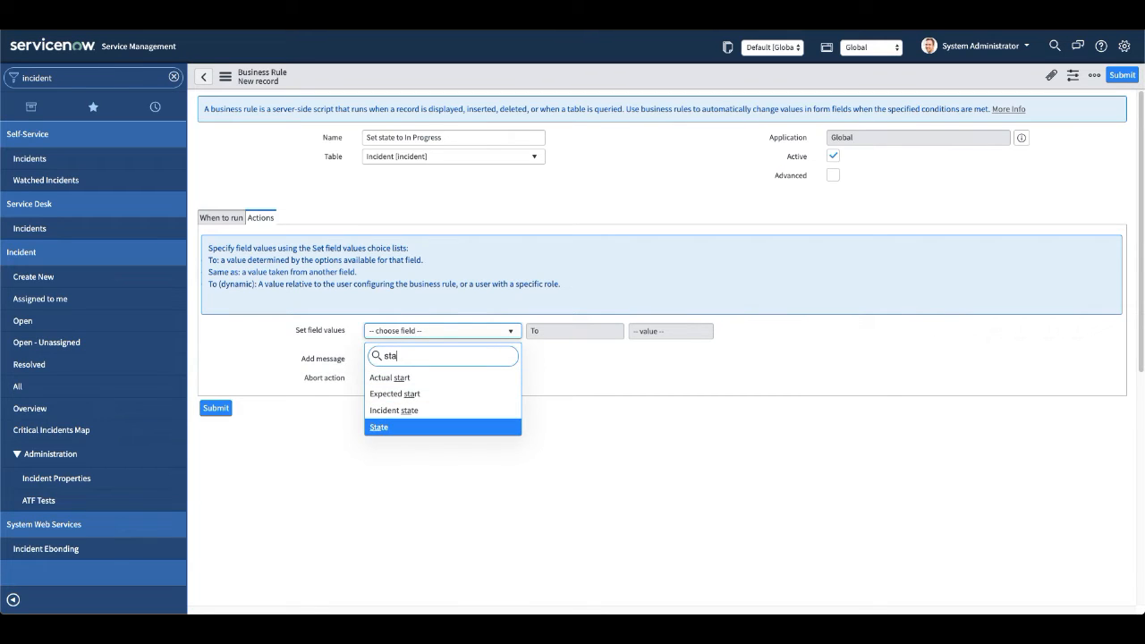
key("Return")
left_click(664, 330)
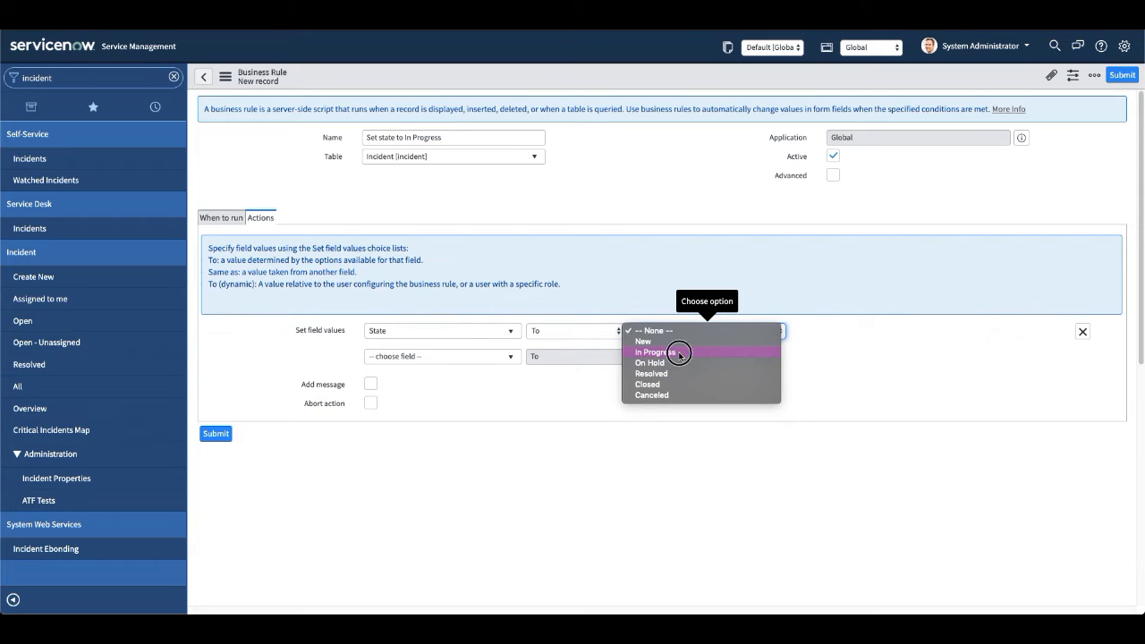
left_click(678, 353)
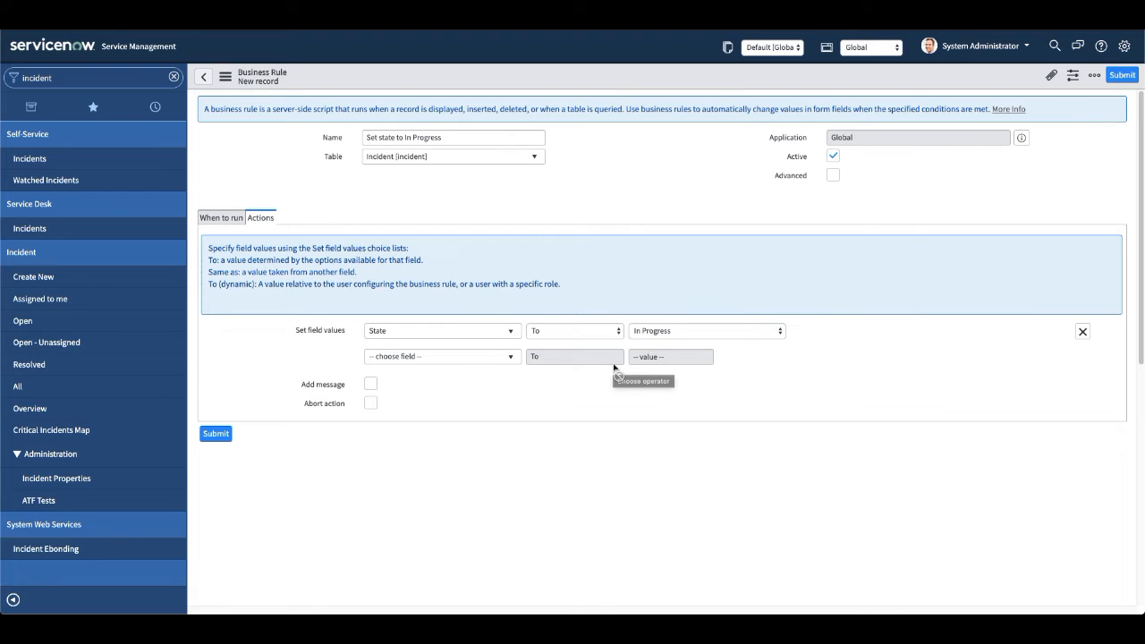
Add a second field action that sets Incident state to In Progress.
left_click(493, 356)
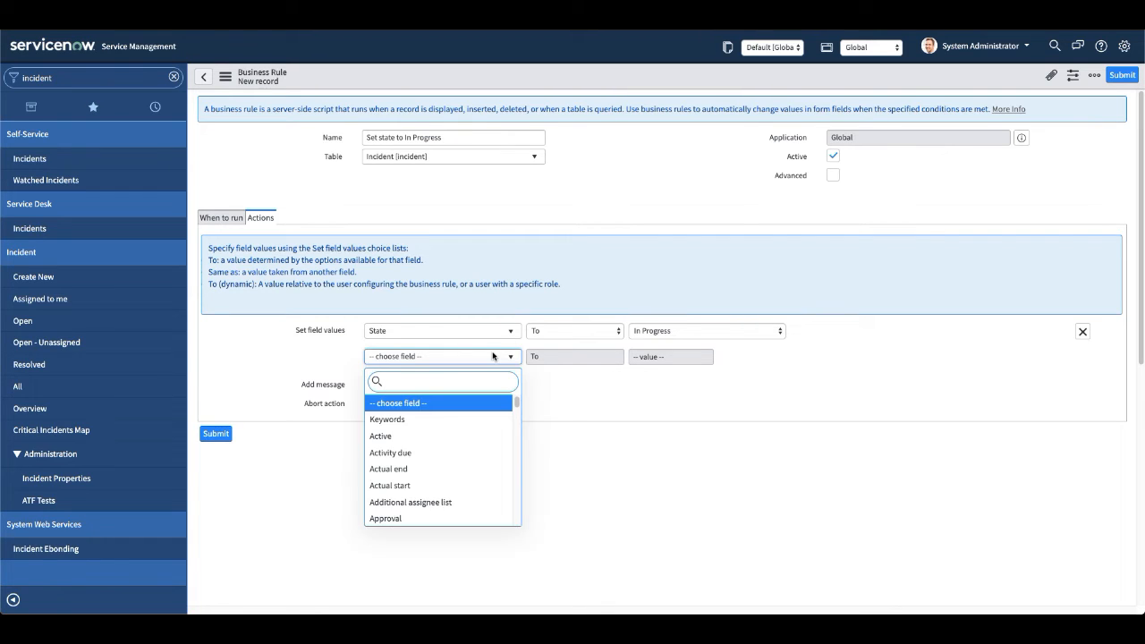
type("icn")
key("BackSpace")
key("BackSpace")
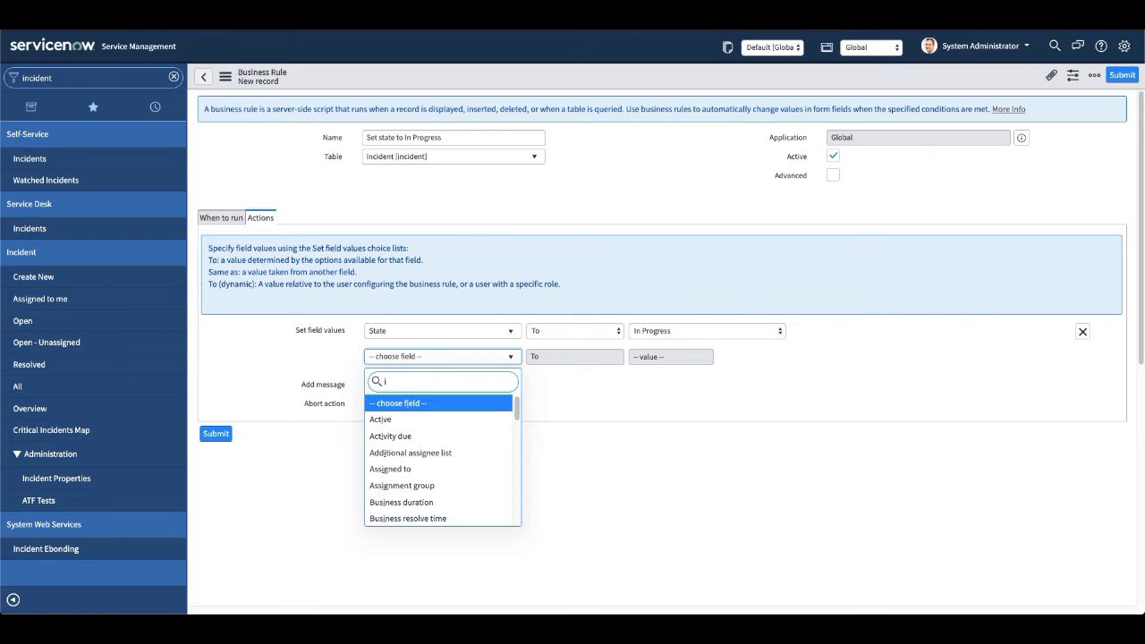
type("cu")
key("BackSpace")
key("BackSpace")
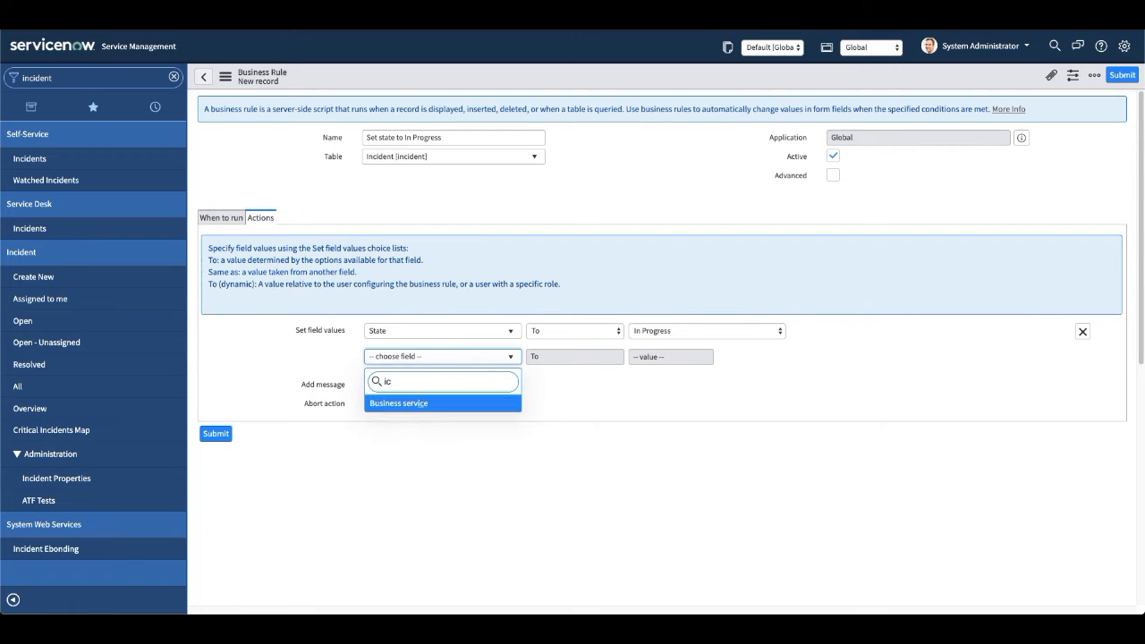
type("nc")
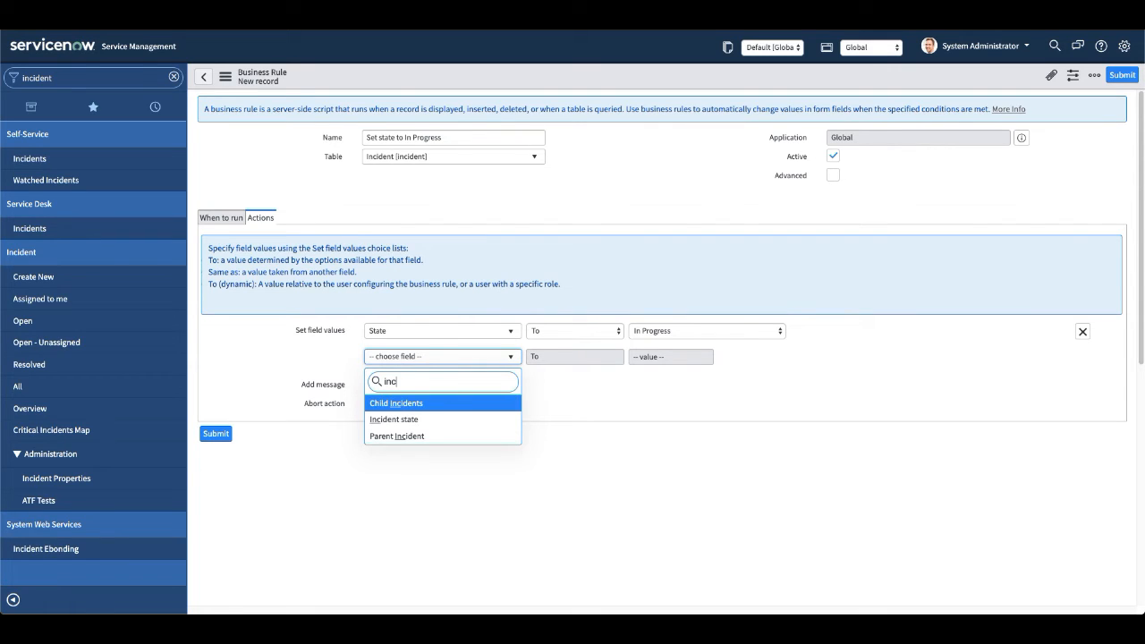
key("Down")
key("Down")
key("Up")
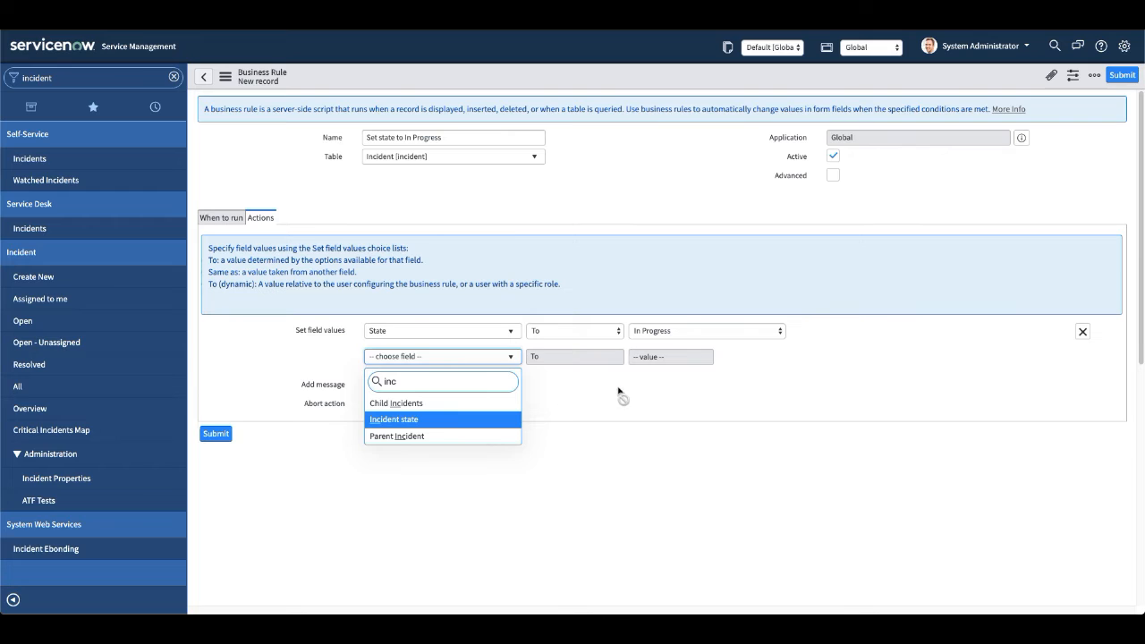
key("Return")
left_click(666, 357)
left_click(661, 377)
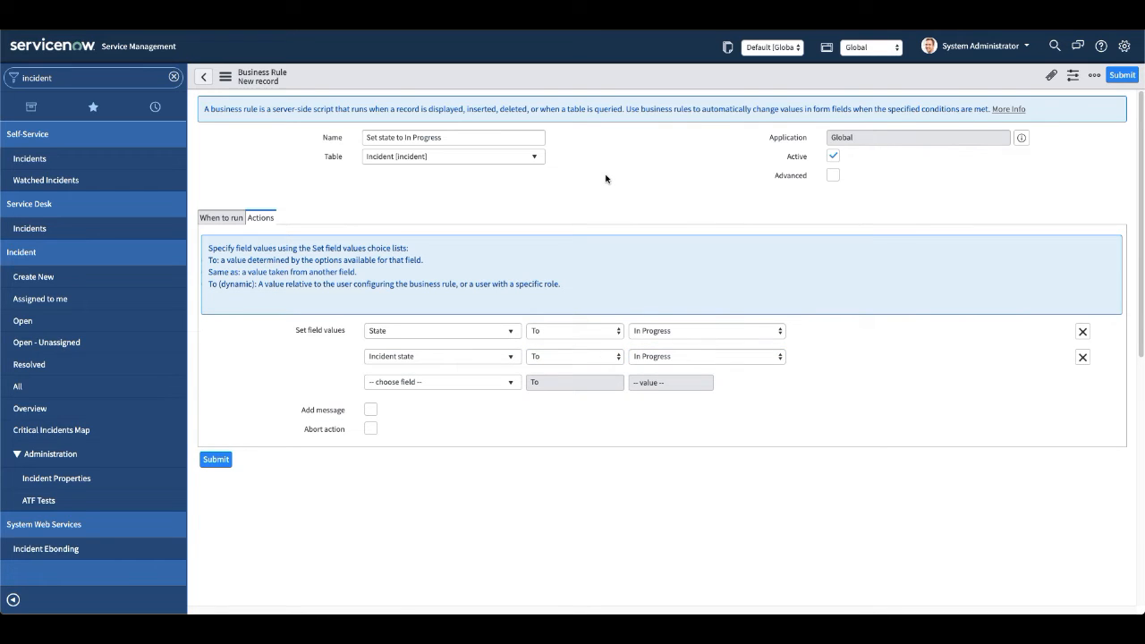
Make the rule display the message "State got changed".
right_click(661, 71)
left_click(591, 278)
left_click(375, 412)
left_click(462, 502)
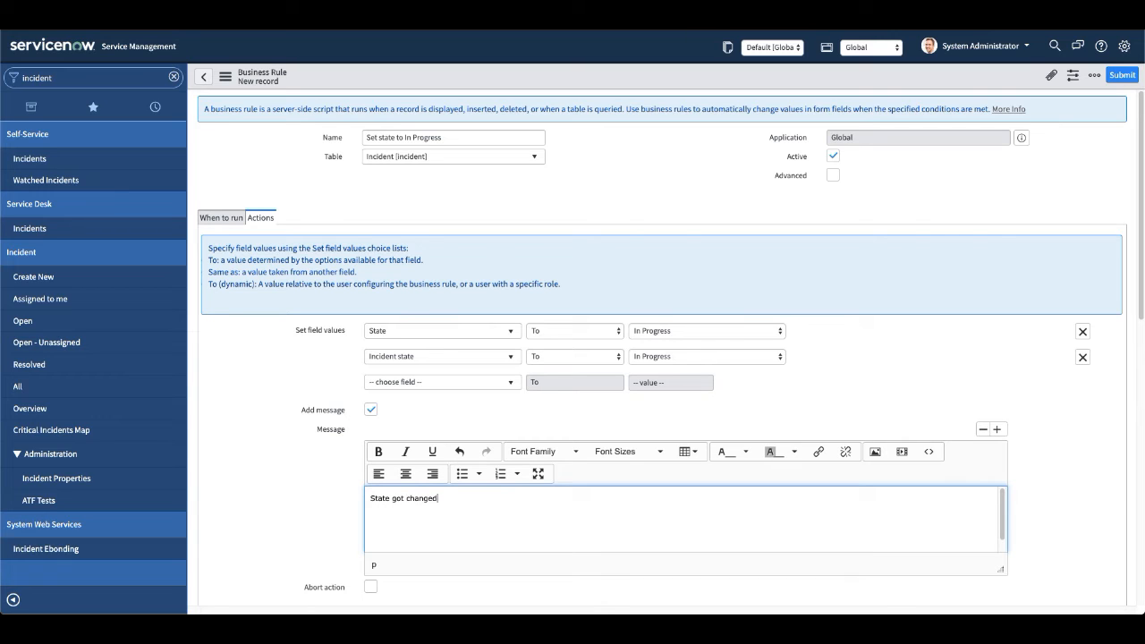
Enable the Advanced option for the rule, look over its script template, and save the record.
left_click(230, 220)
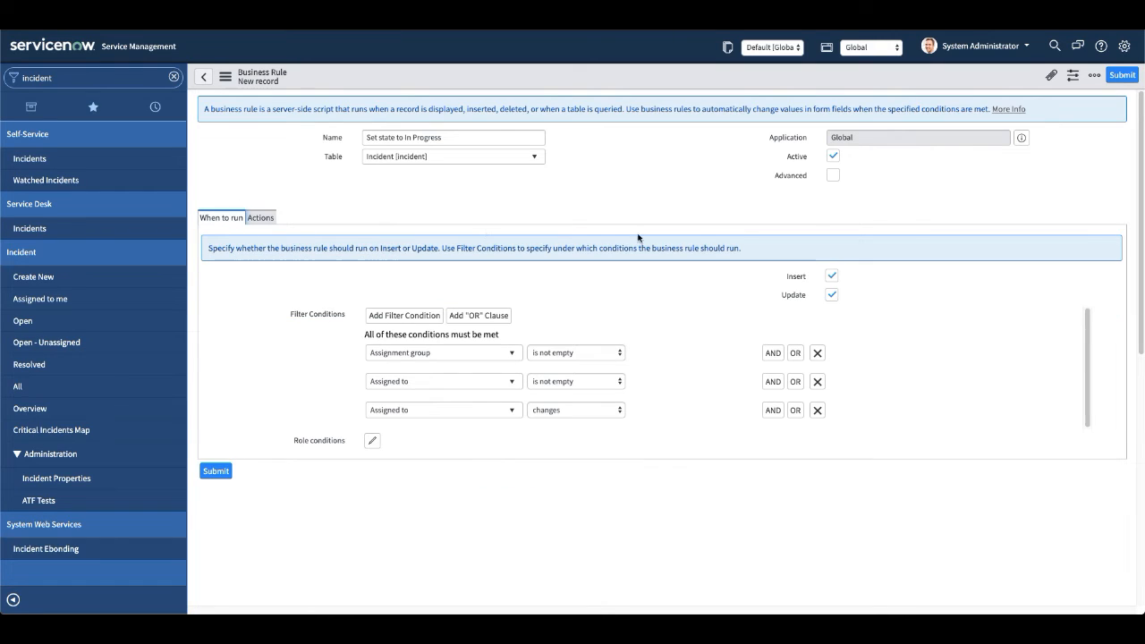
left_click(833, 175)
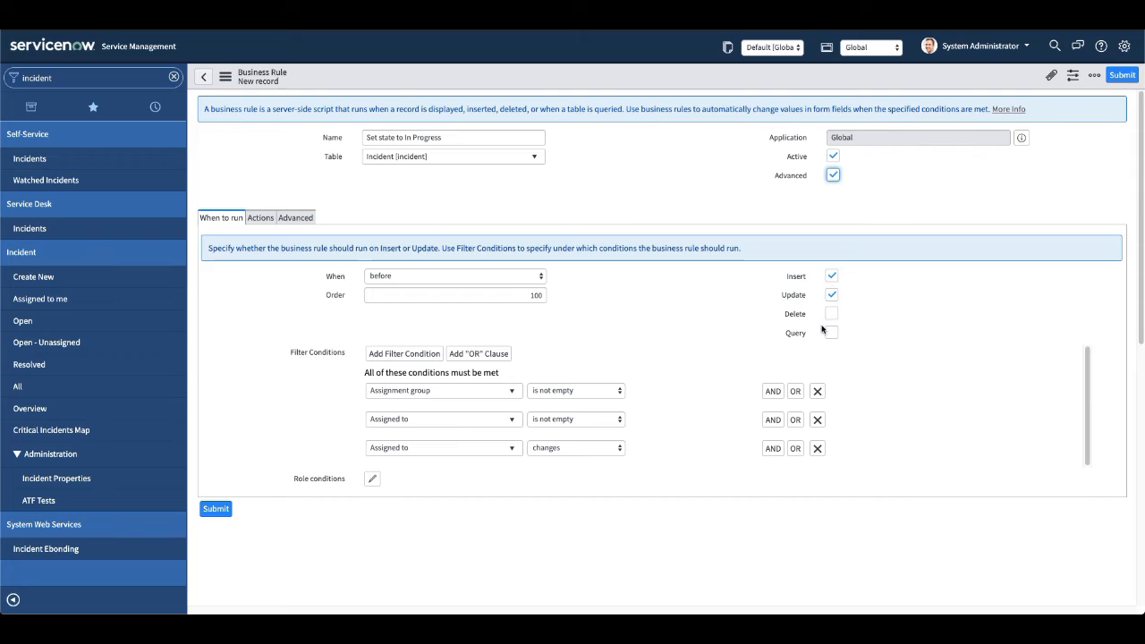
left_click(276, 344)
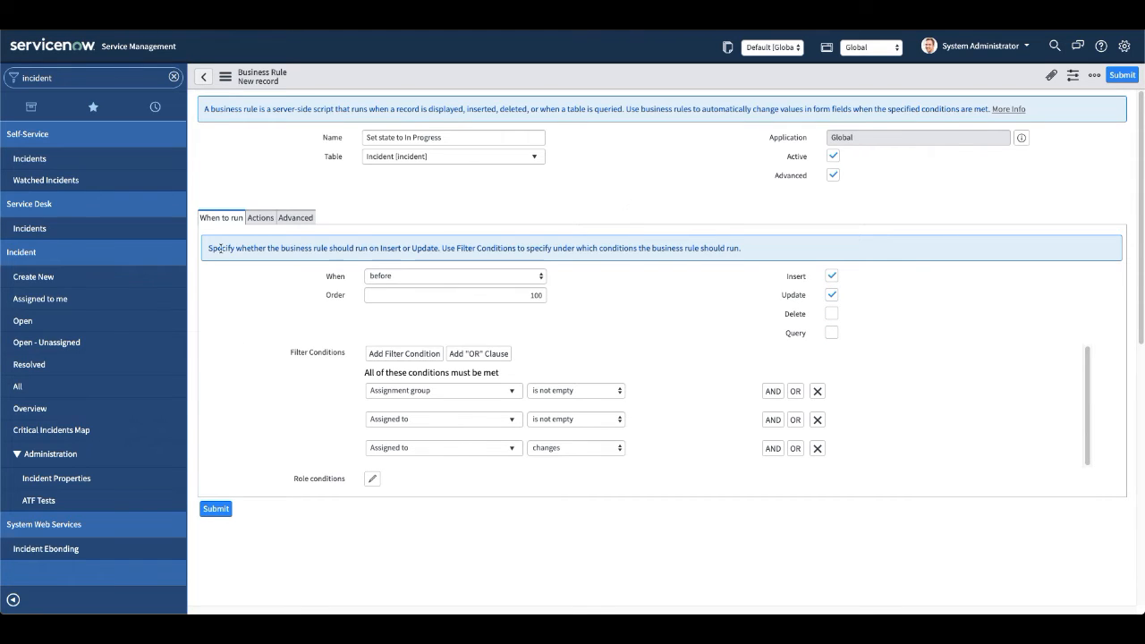
left_click(260, 220)
left_click(302, 221)
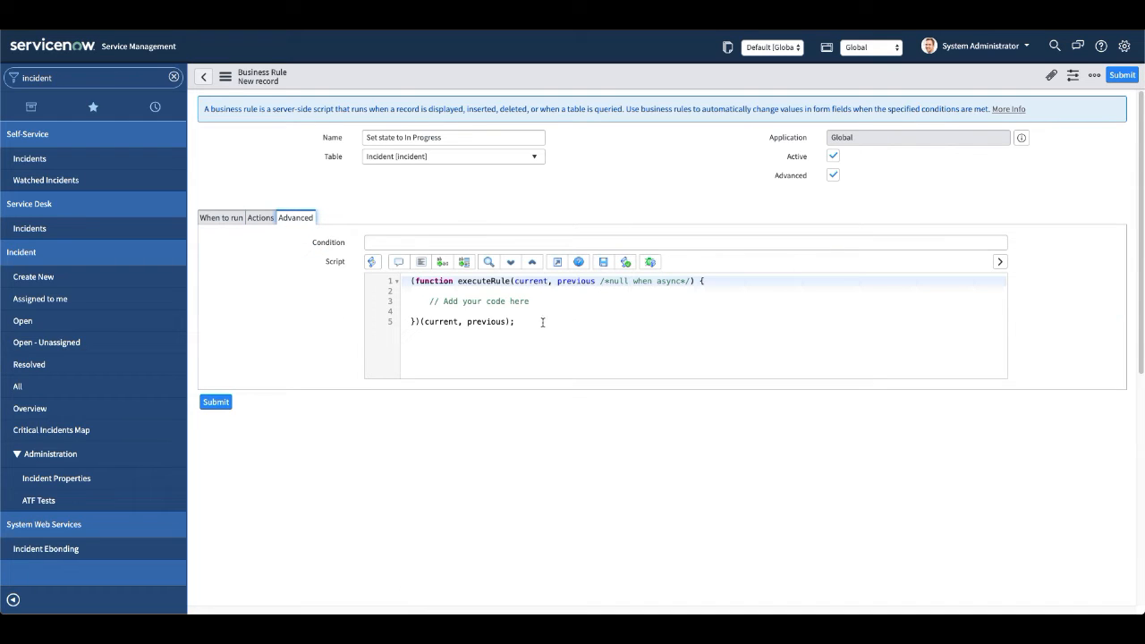
right_click(632, 75)
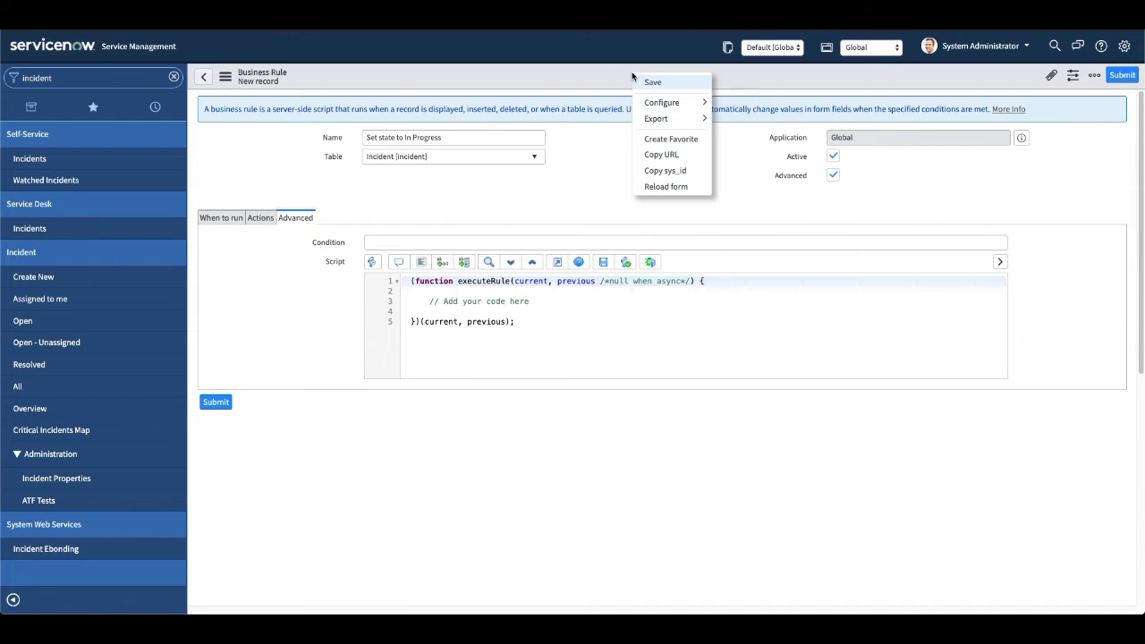
left_click(652, 82)
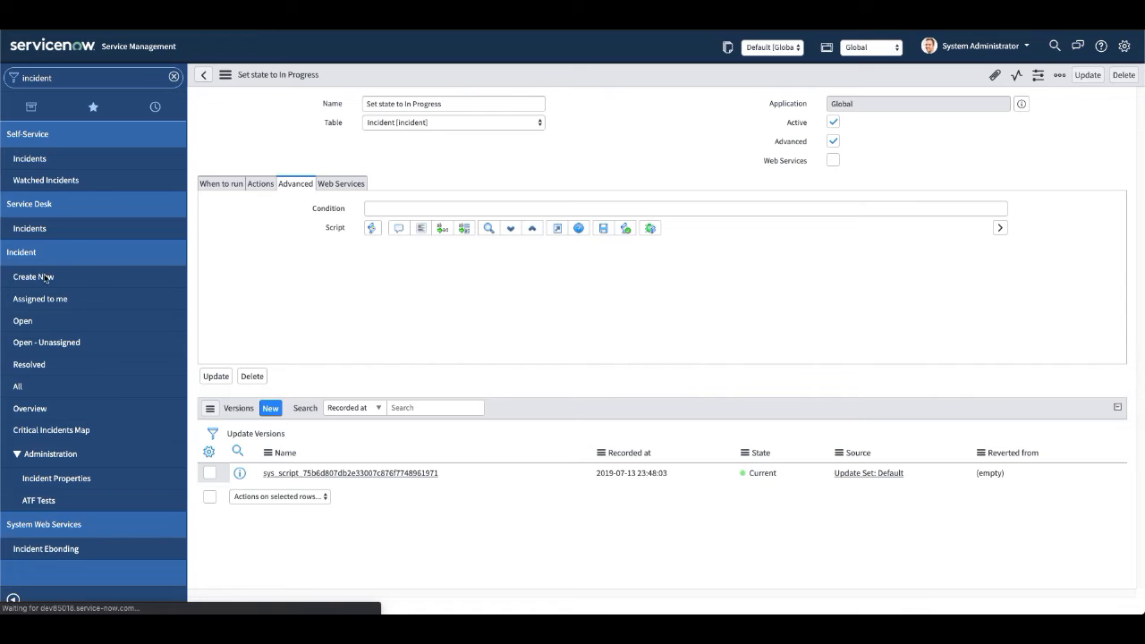
Open a blank new incident form in a separate browser tab and switch to it.
left_click(38, 280, "super")
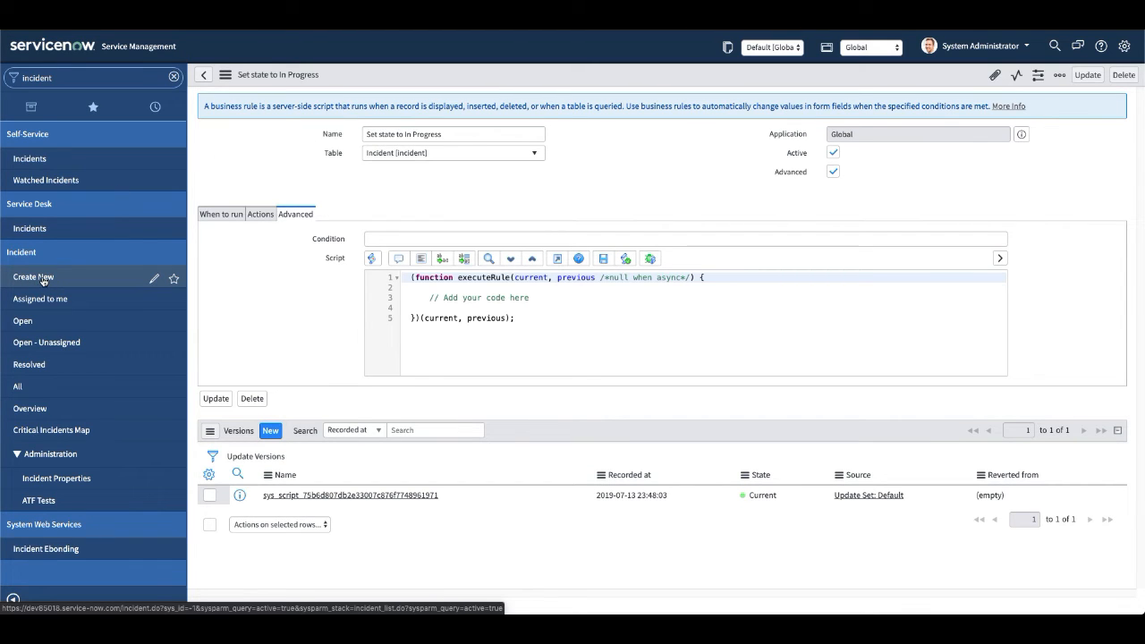
key("ctrl+Tab")
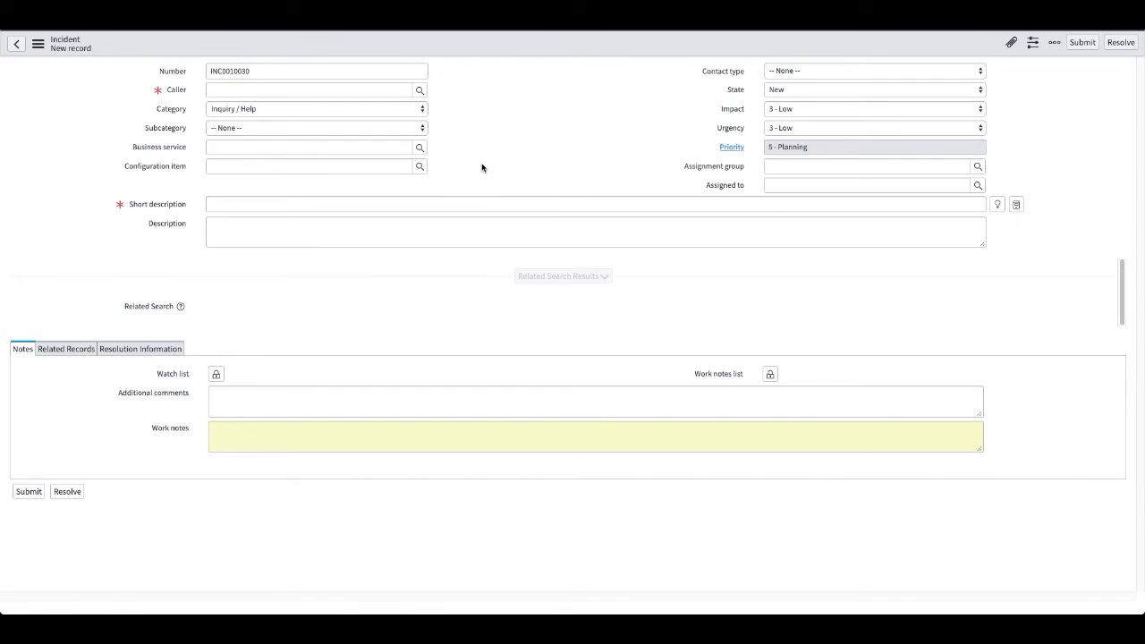
Choose a recent caller for the new incident and enter "sdsdsd" as its short description.
left_click(266, 90)
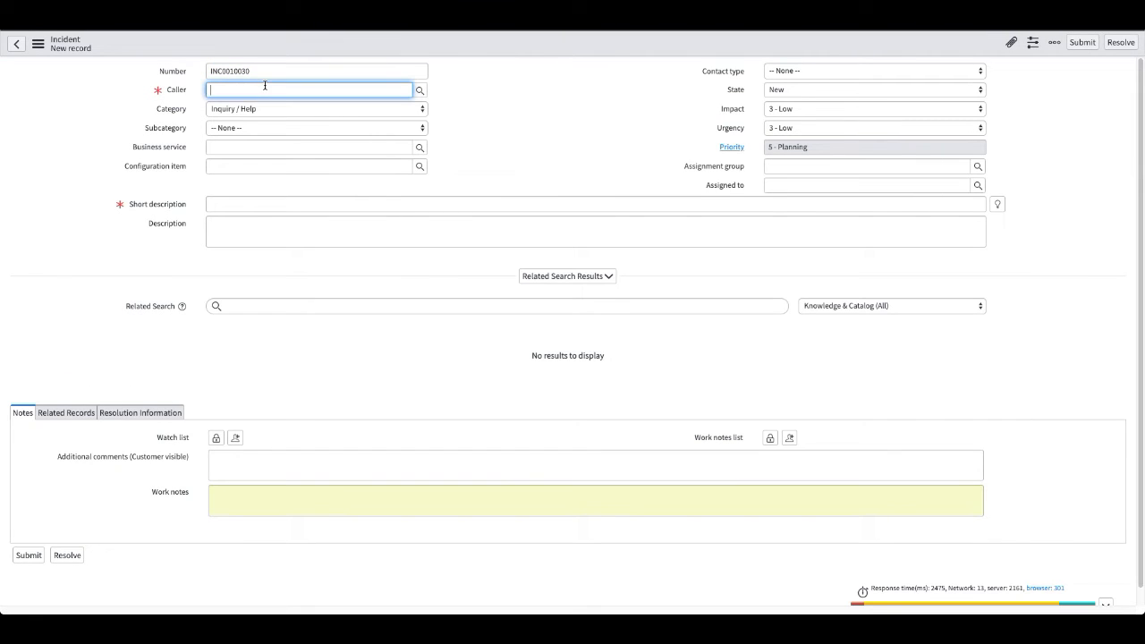
left_click(286, 117)
left_click(256, 206)
type("sdsdsd")
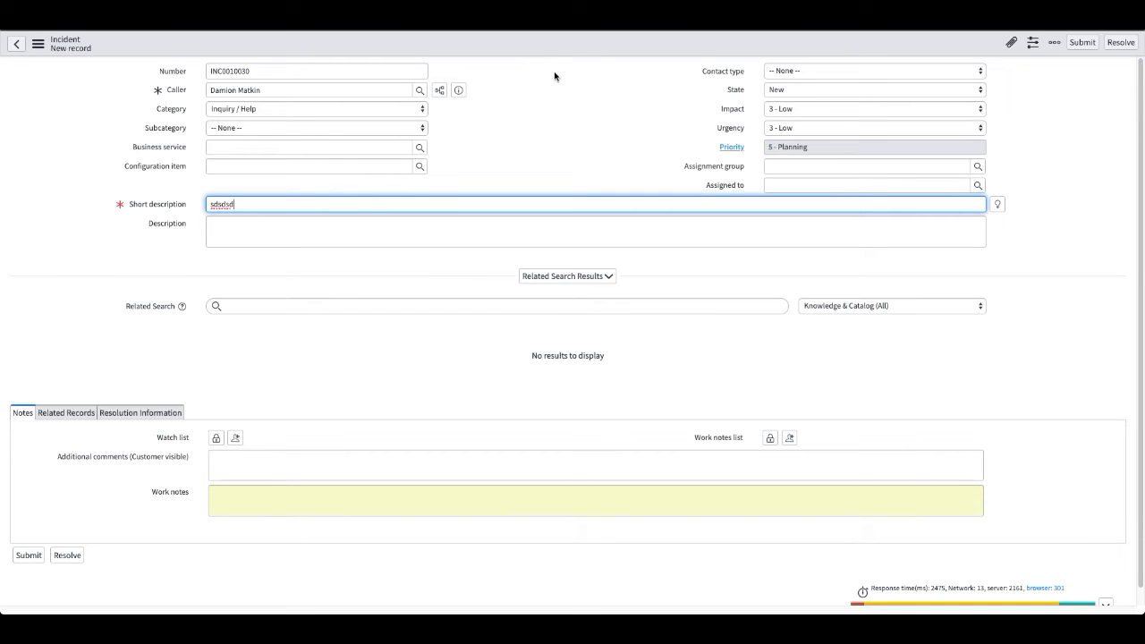
Set the incident's assignment group to Database San Diego and save the record.
left_click(785, 166)
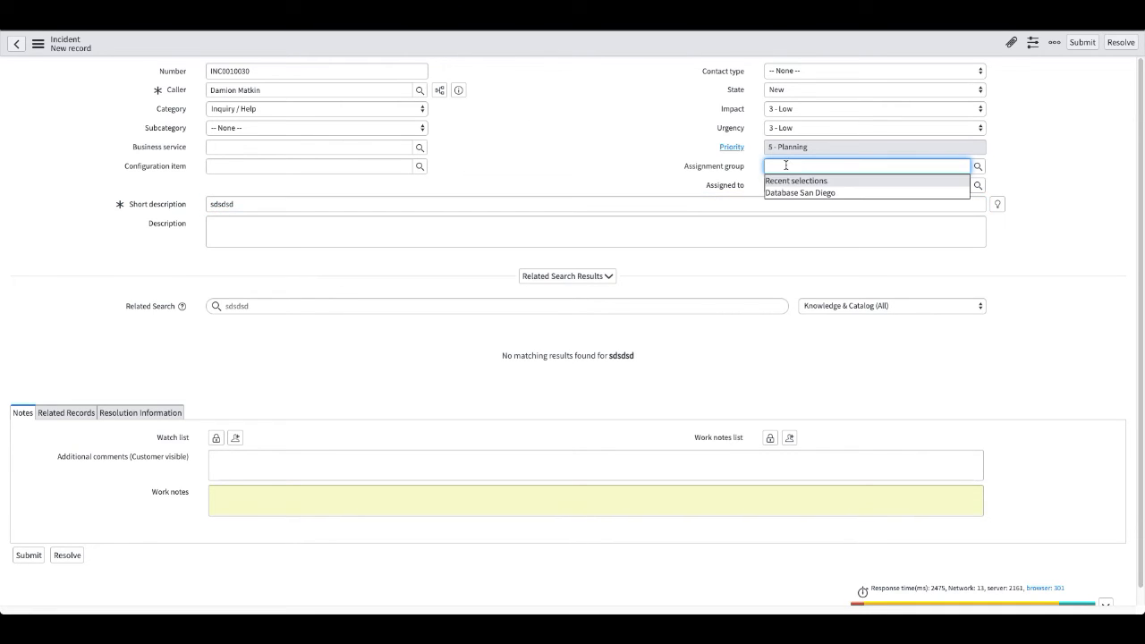
left_click(794, 192)
left_click(594, 109)
right_click(555, 47)
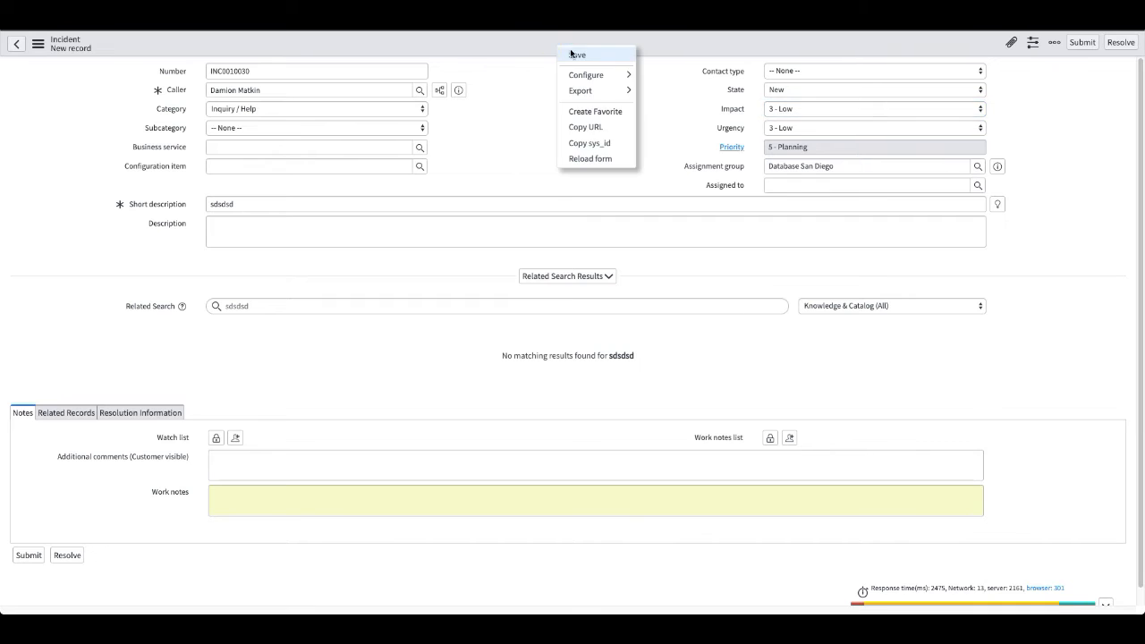
left_click(573, 52)
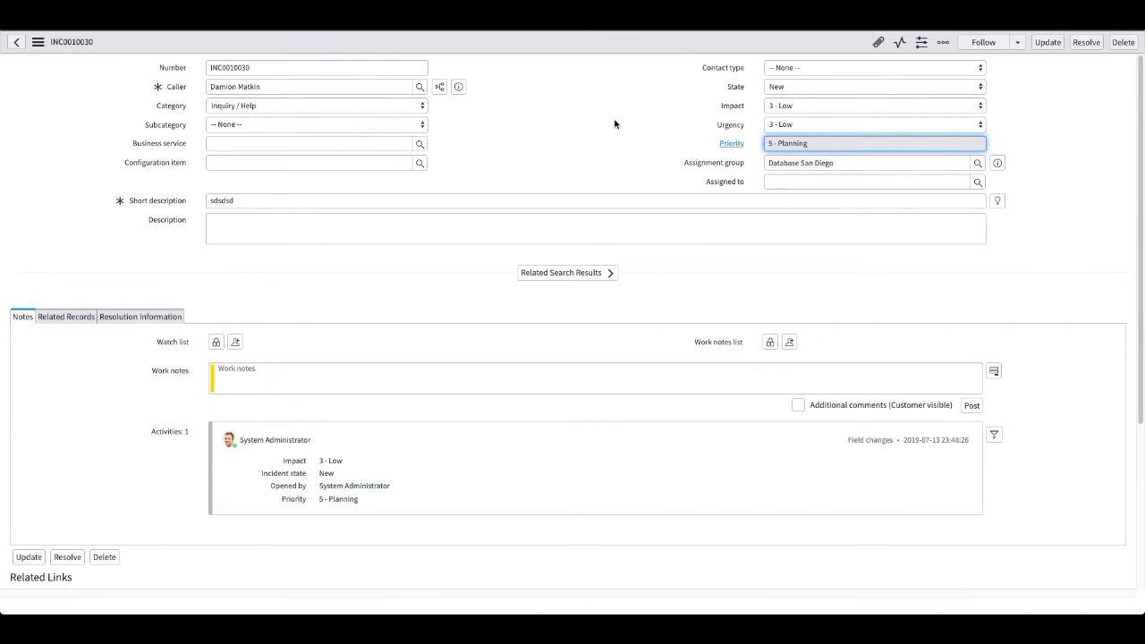
Assign the incident to a member of its assignment group and save it to test the rule.
left_click(825, 181)
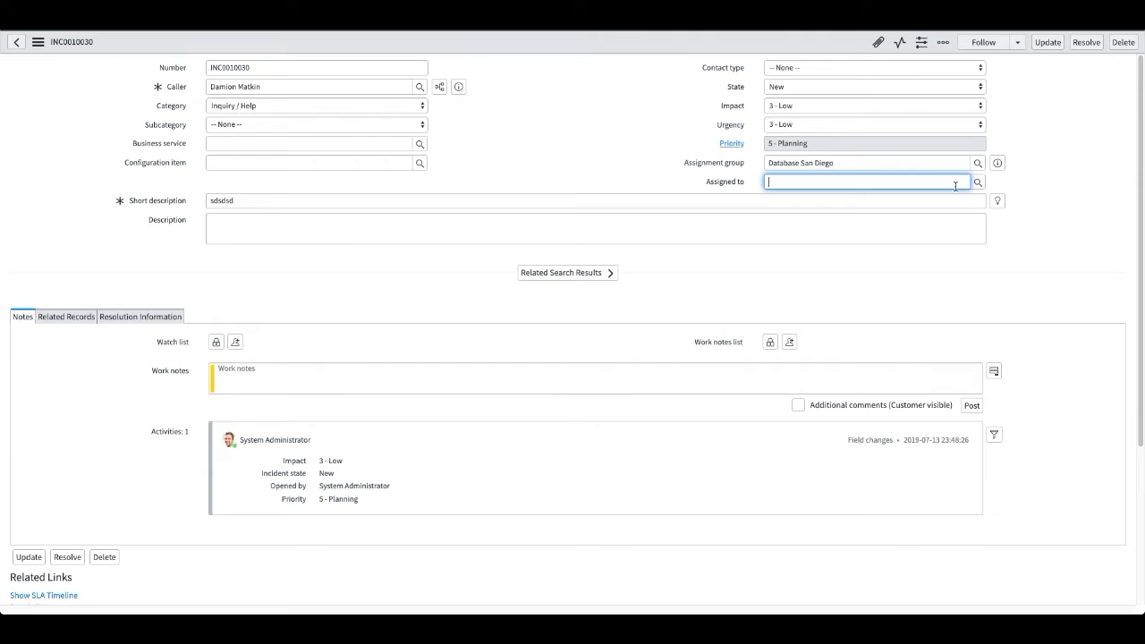
left_click(977, 182)
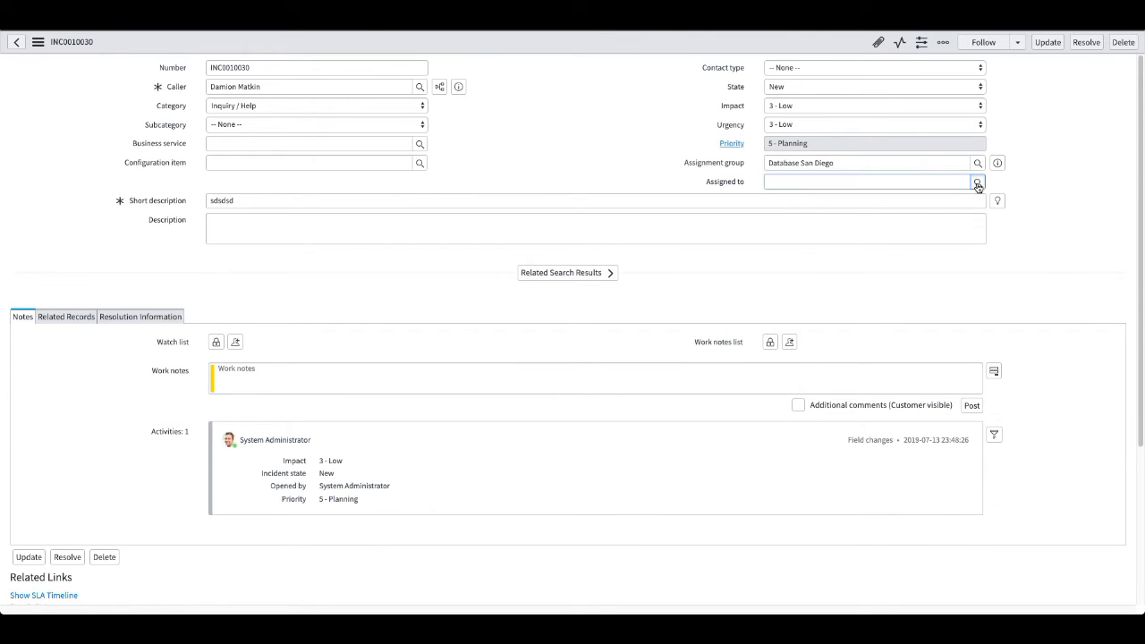
left_click(564, 293)
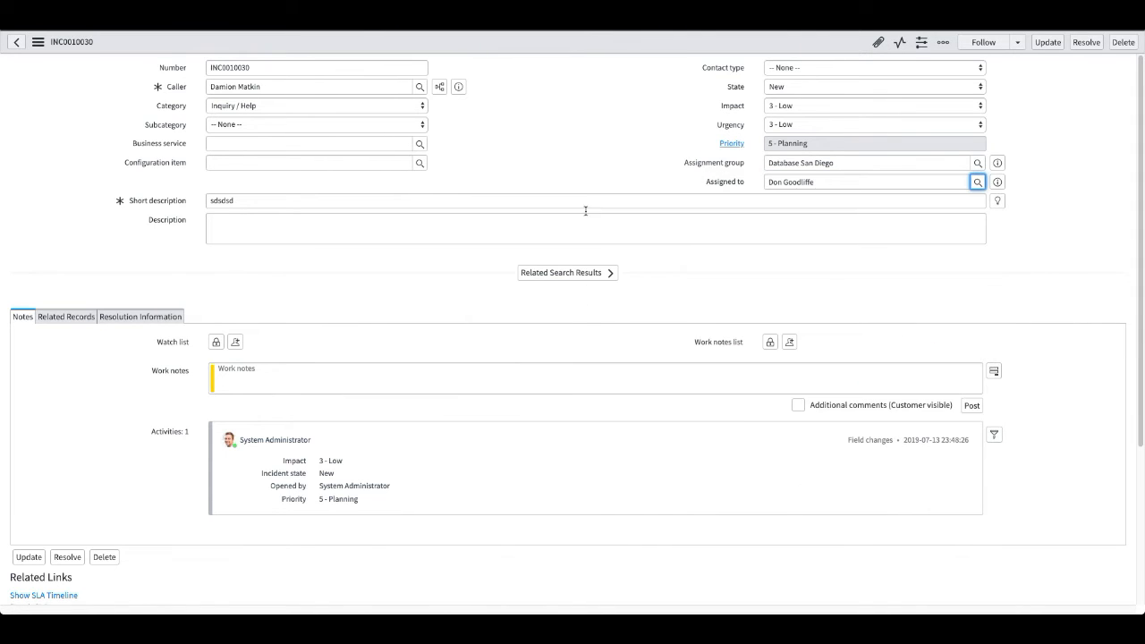
right_click(529, 42)
left_click(551, 55)
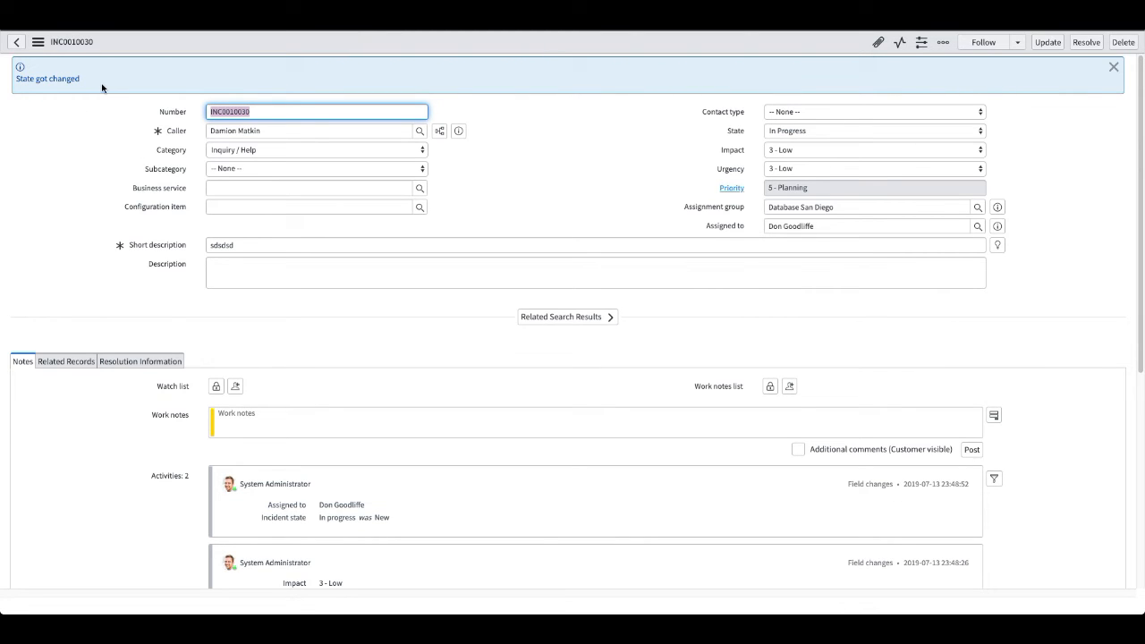
Check the available State choices on the saved incident, keep the selected one, and reload the form.
left_click(788, 131)
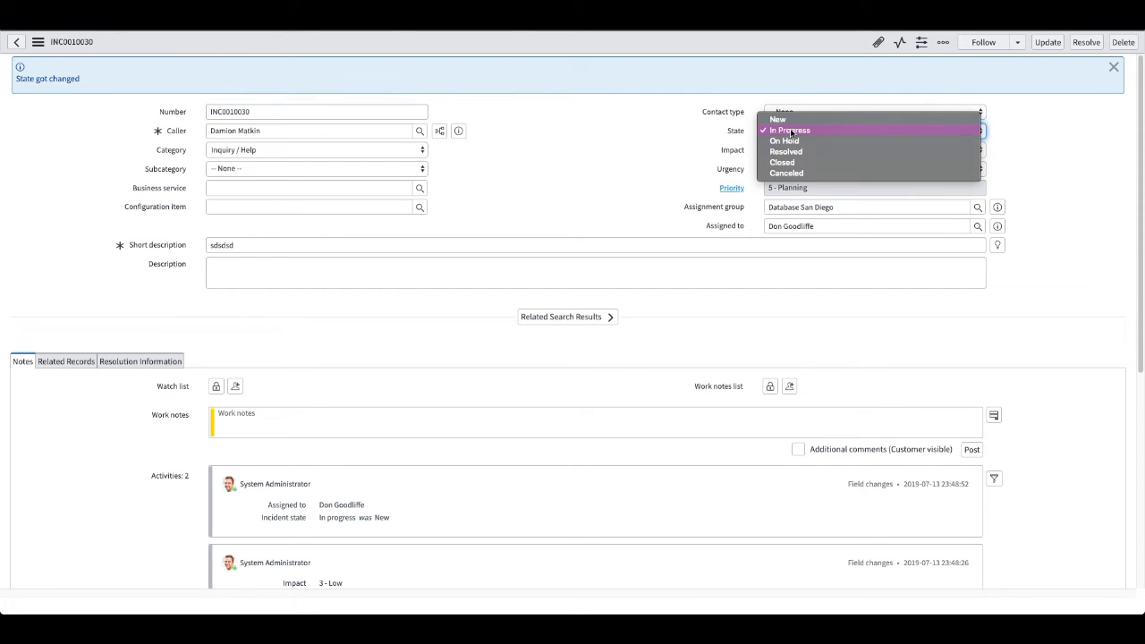
left_click(741, 132)
right_click(506, 43)
left_click(555, 402)
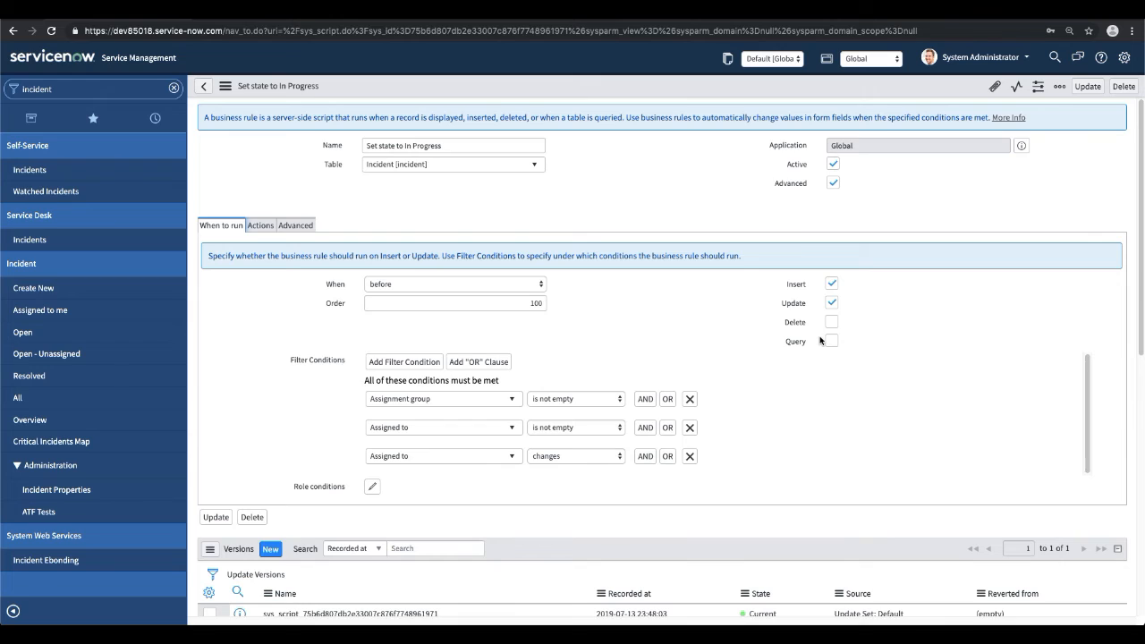
left_click(832, 285)
left_click(831, 303)
left_click(831, 323)
left_click(832, 324)
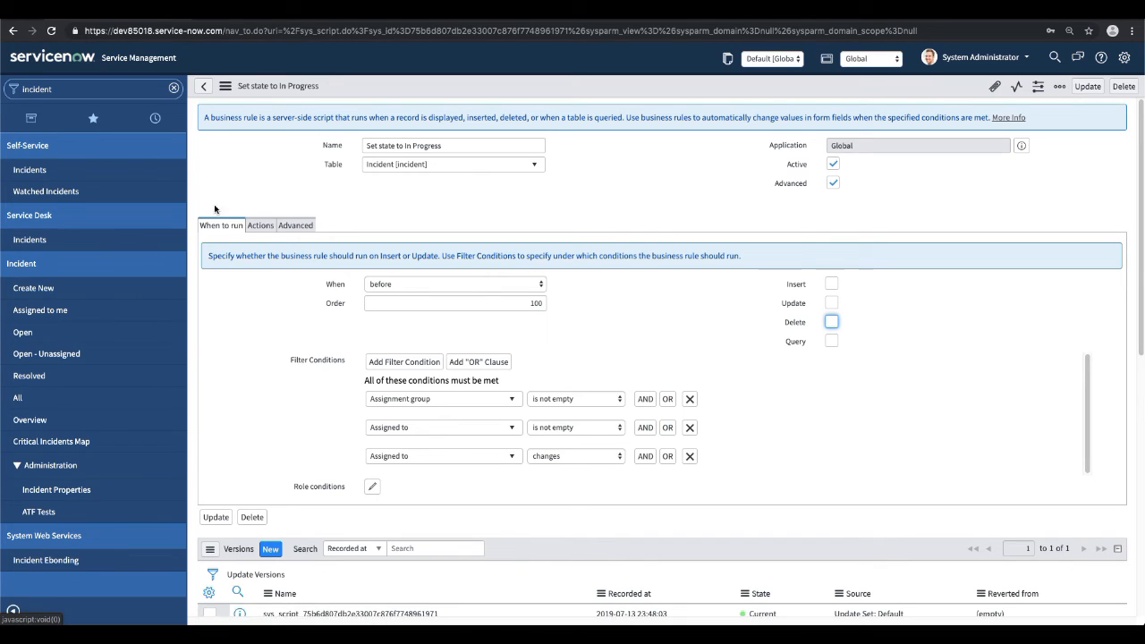
Leave the rule unsaved, go through the open incidents list to the incident table's business rules, and sort them by Updated.
left_click(23, 333)
left_click(662, 204)
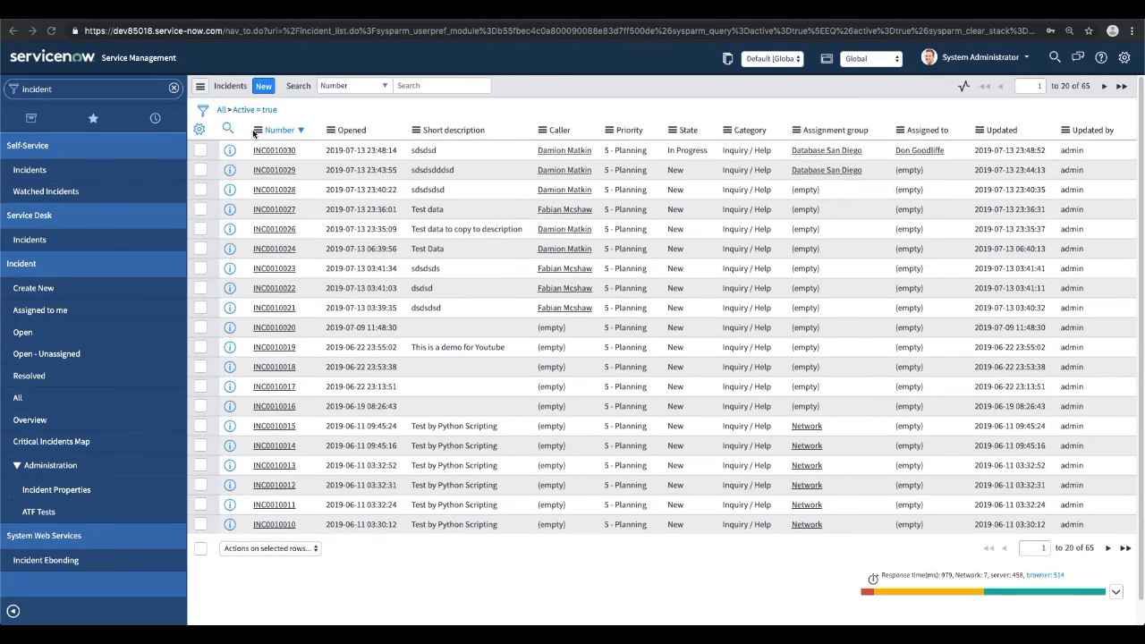
left_click(259, 132)
mouse_move(344, 264)
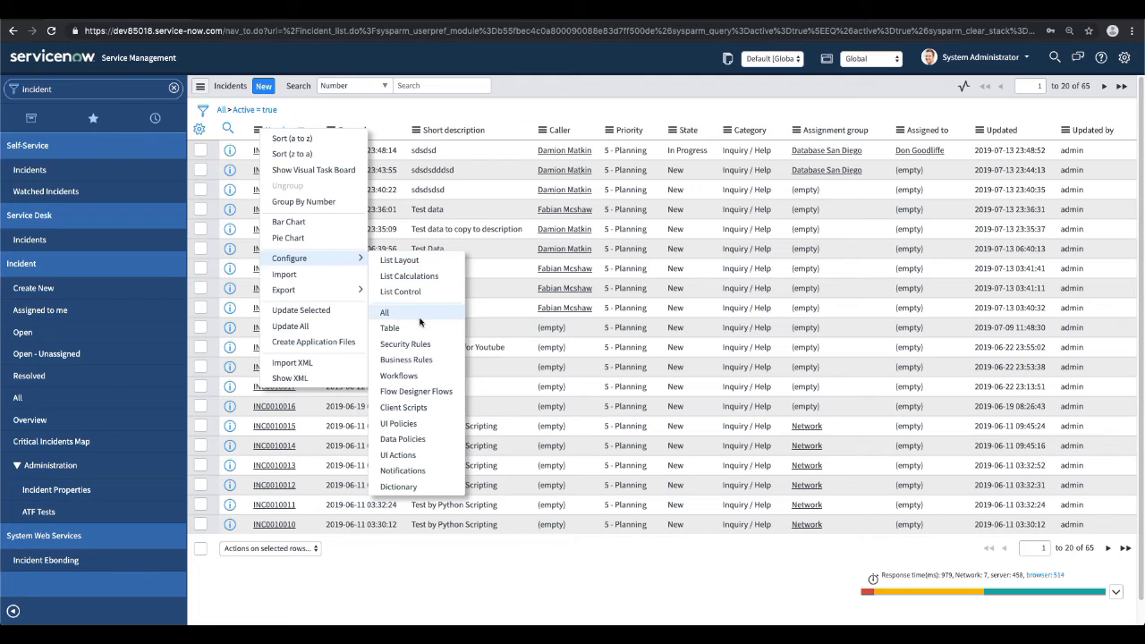
left_click(404, 360)
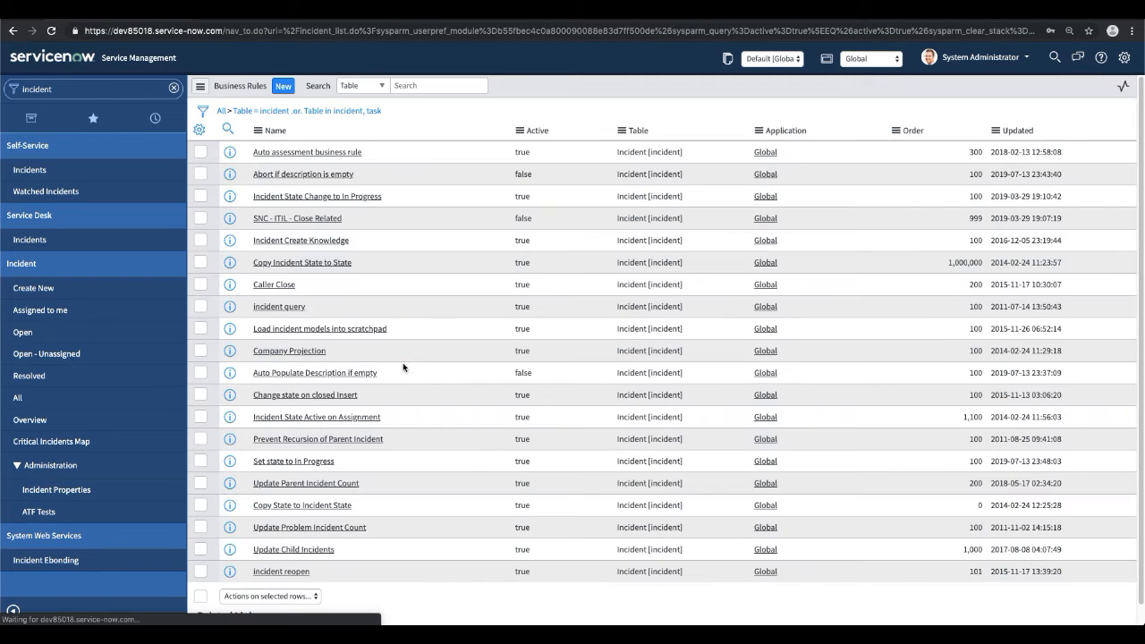
left_click(1017, 130)
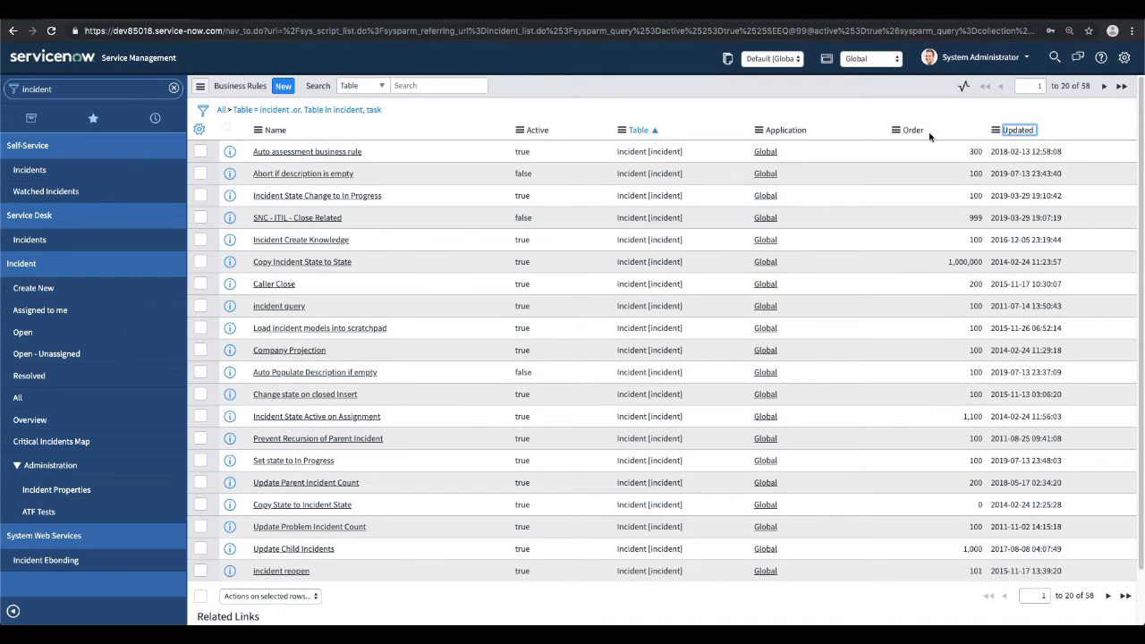
Deactivate the "Set state to In Progress" business rule directly in the list.
left_click(530, 154)
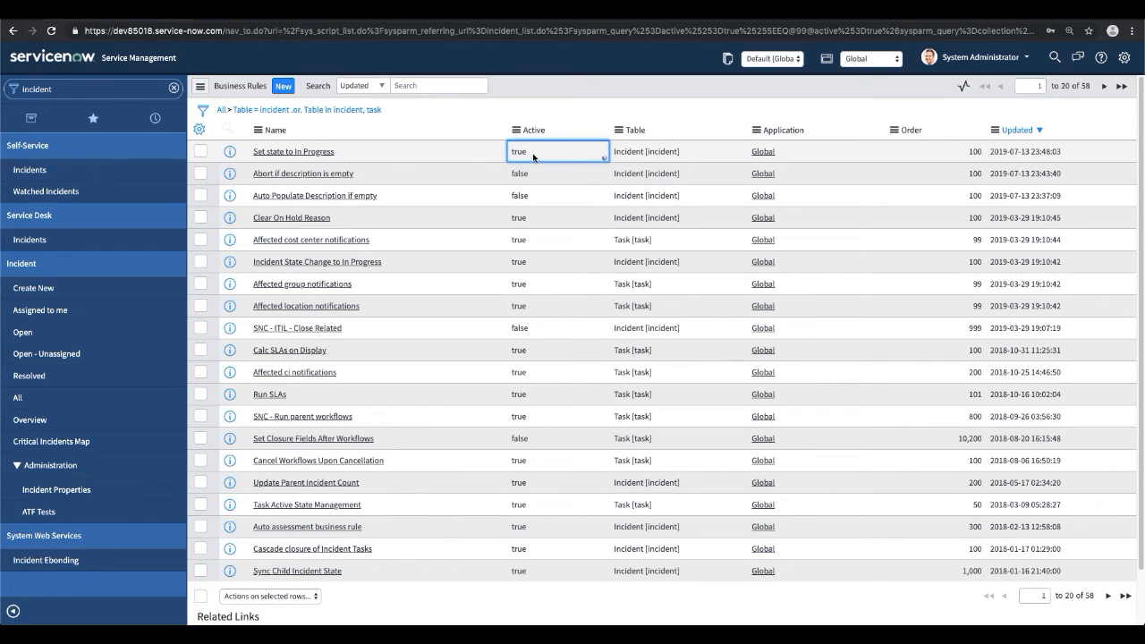
left_click(533, 156)
left_click(535, 168)
left_click(562, 156)
Create a new incident business rule named "Abort deletion if parent is not empty".
left_click(284, 88)
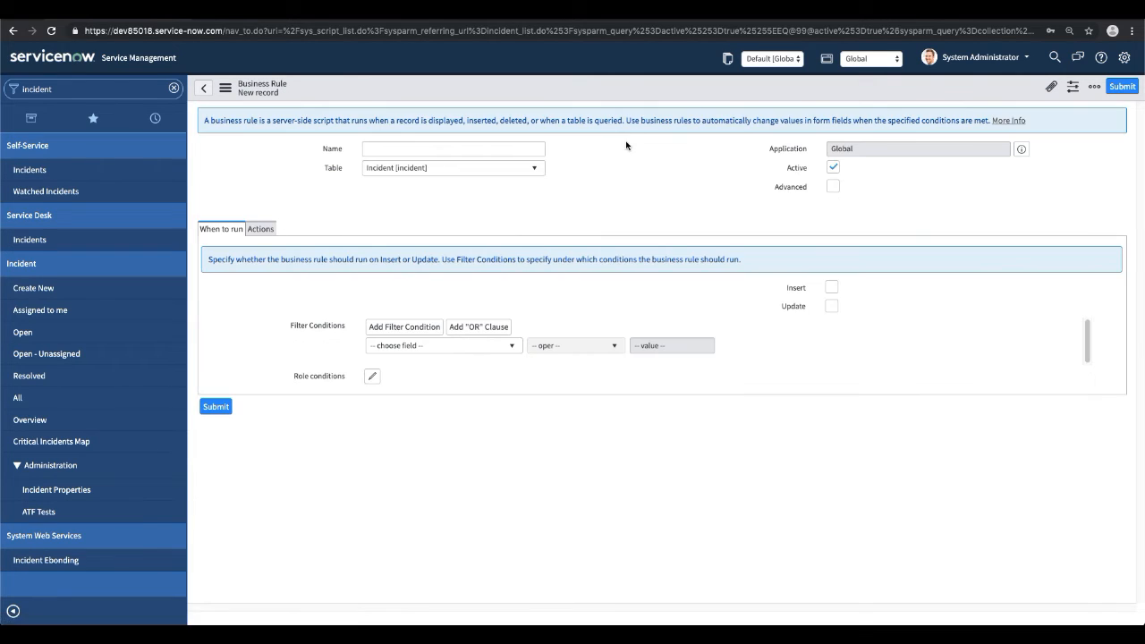
left_click(471, 149)
type("Abot")
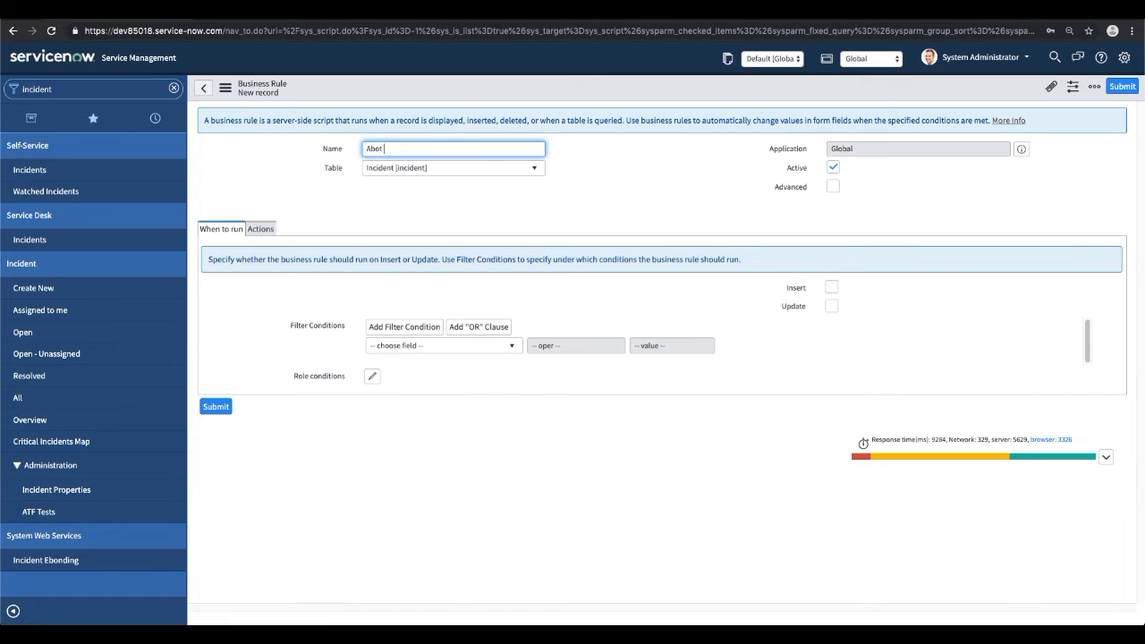
type("t dele")
key("BackSpace")
type("tion if parent is not empty")
Choose Parent as the field of the rule's filter condition.
left_click(448, 347)
type("pare")
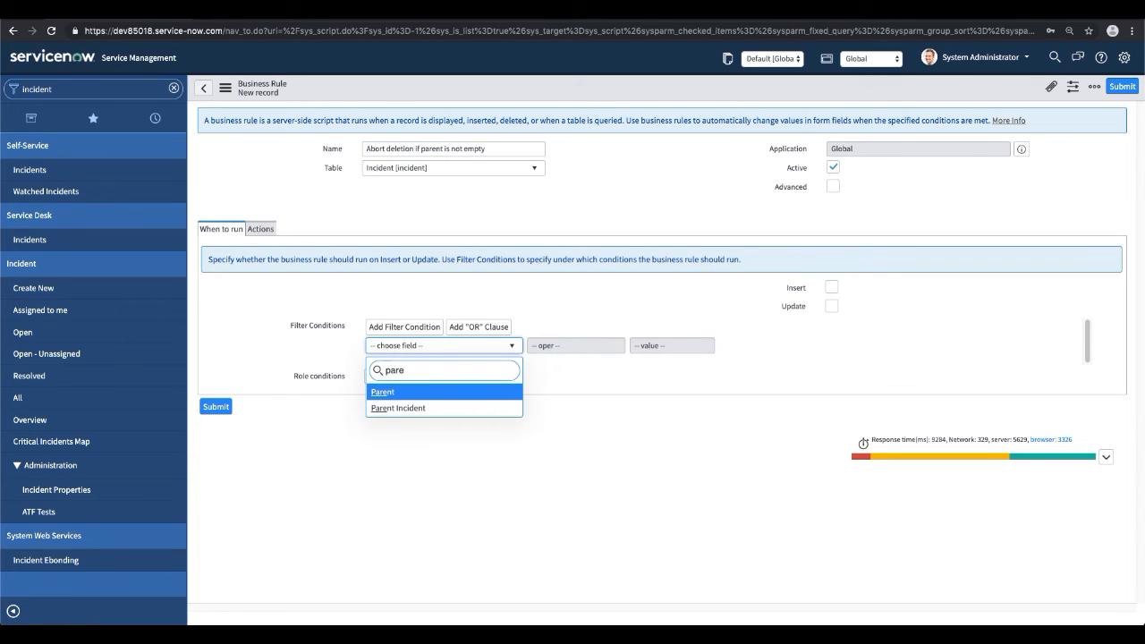
key("Return")
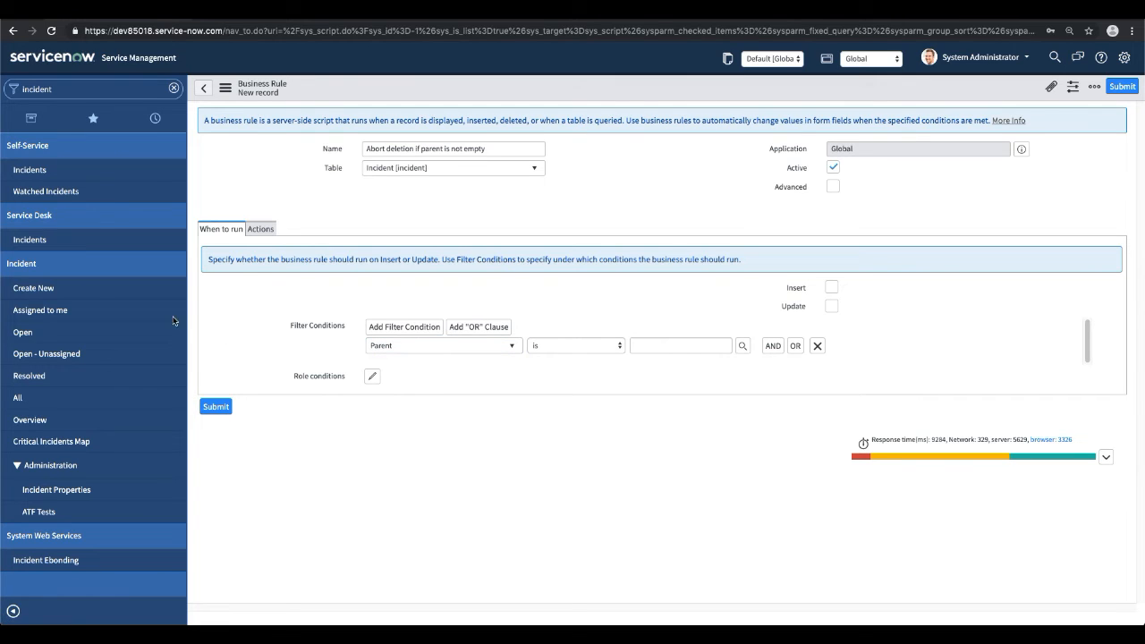
Open incident INC0010030 from the incident list in another browser tab and check the parent field among its related records.
left_click(403, 18)
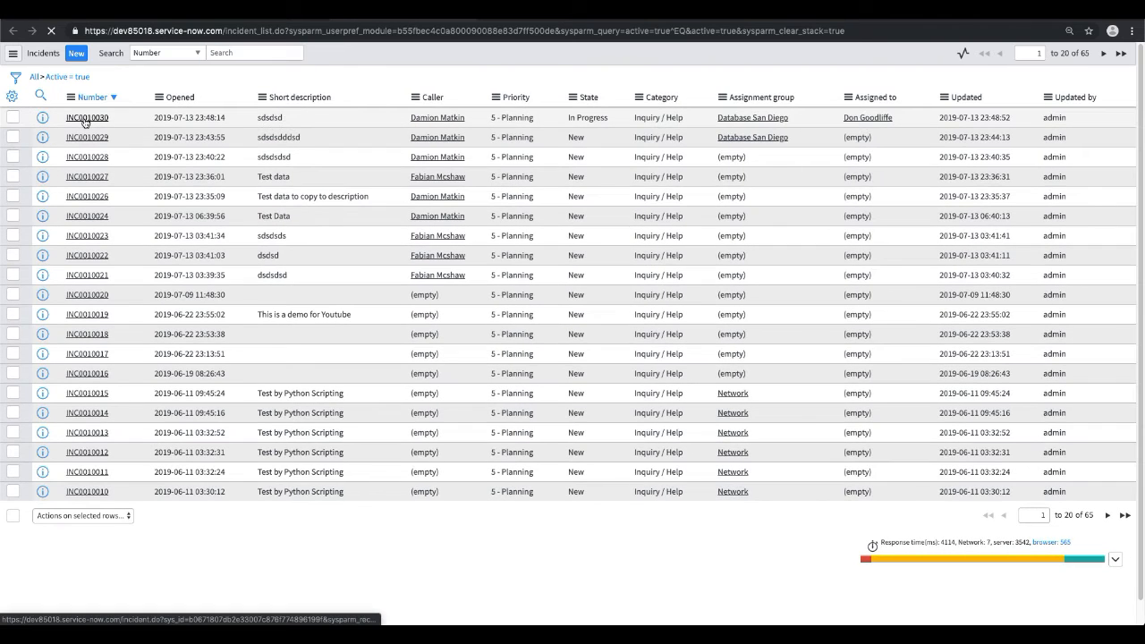
left_click(86, 118)
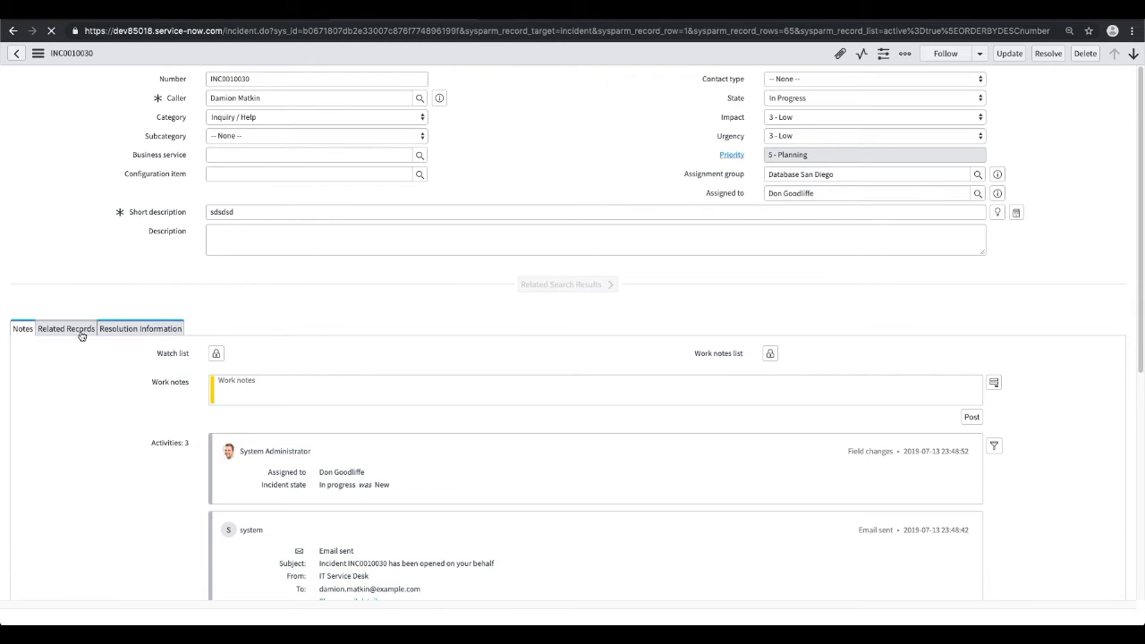
left_click(81, 330)
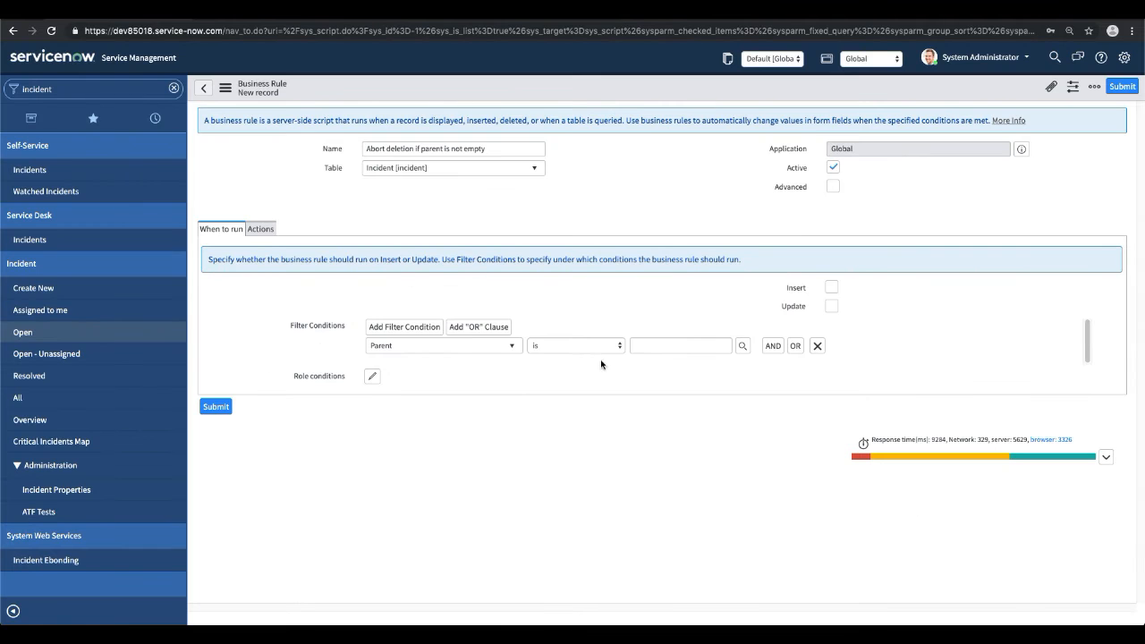
Set the rule's filter condition to Parent Incident is not empty.
left_click(441, 344)
type("par")
key("Down")
key("Down")
key("Down")
key("Down")
key("Return")
left_click(590, 308)
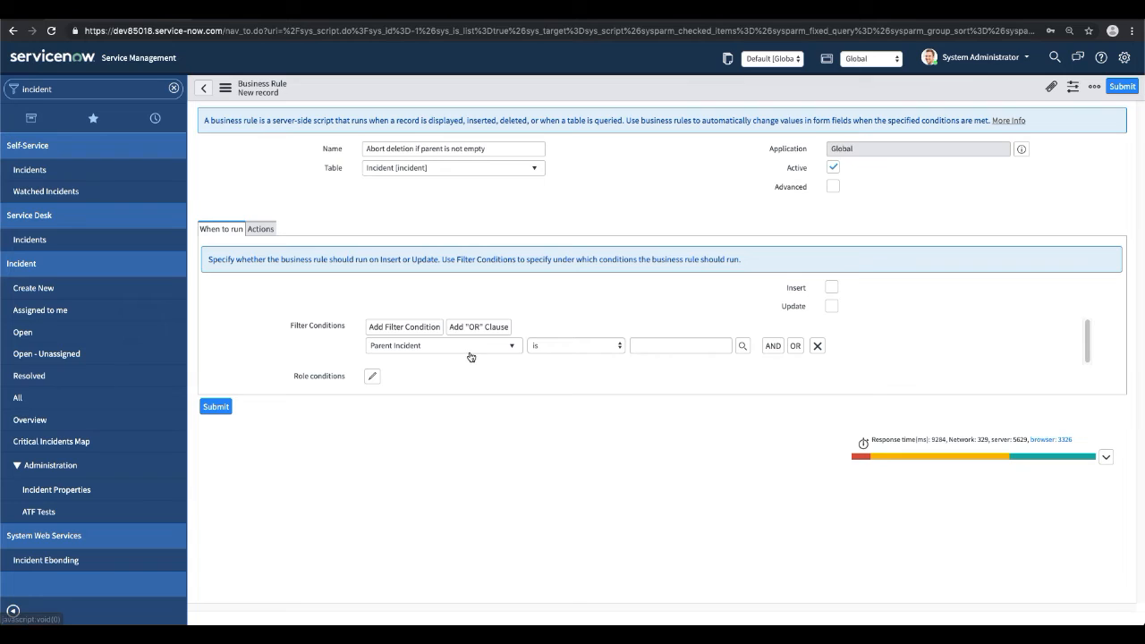
left_click(564, 348)
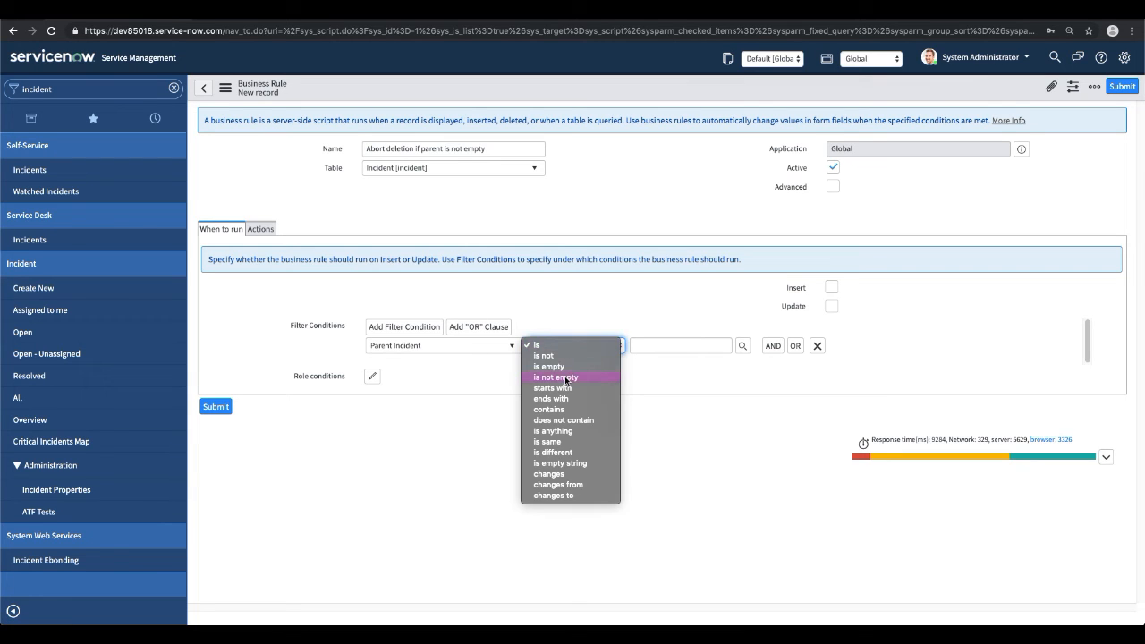
left_click(564, 377)
left_click(618, 203)
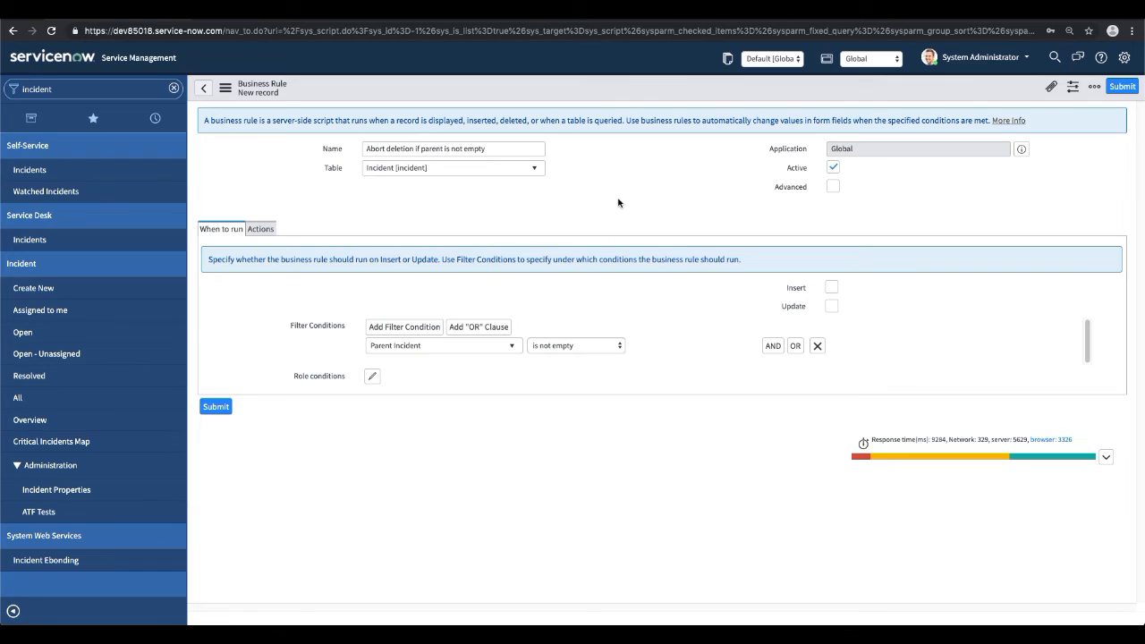
Enable the Advanced option and make the rule run on Delete.
left_click(832, 186)
left_click(834, 325)
left_click(834, 325)
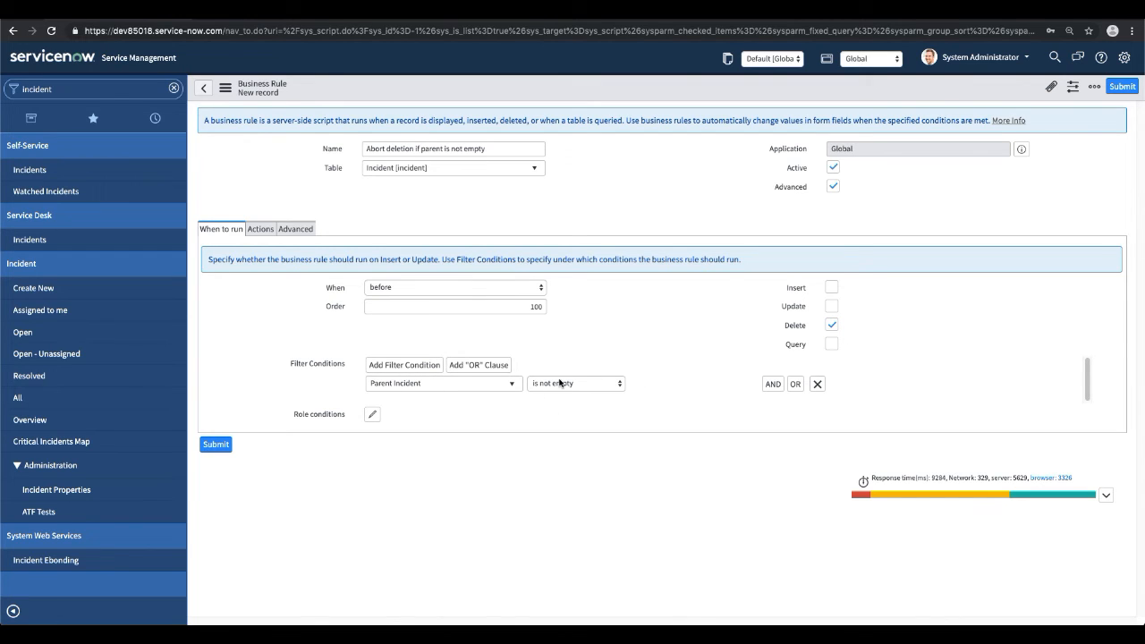
Turn on Abort action for the rule, recheck its run conditions, and save the record.
left_click(261, 229)
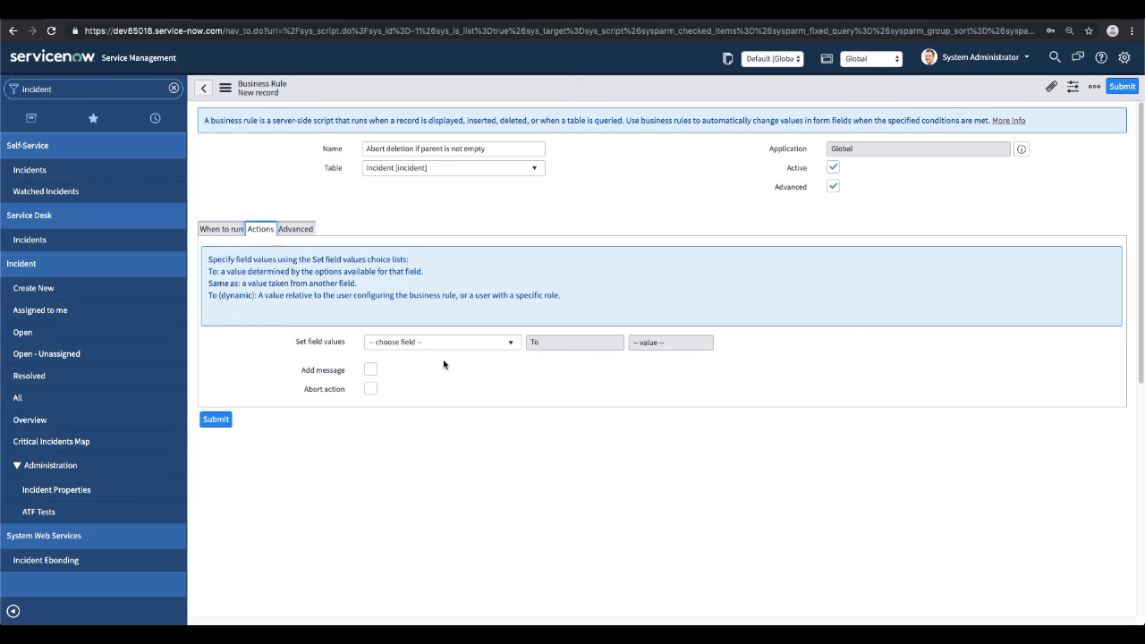
left_click(372, 390)
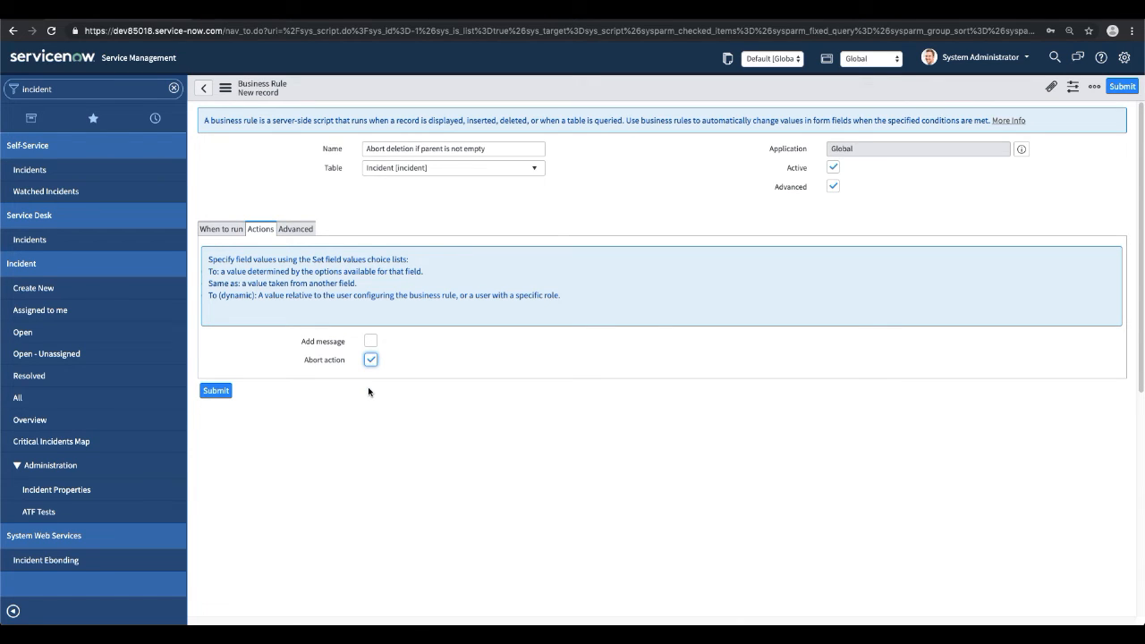
left_click(221, 229)
left_click(261, 229)
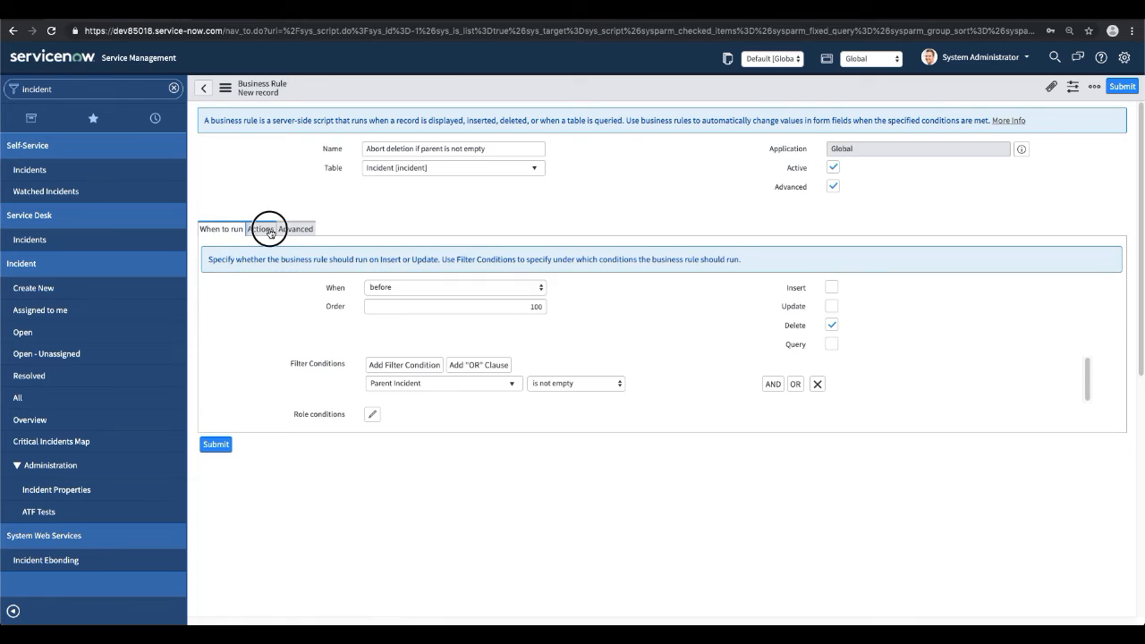
left_click(224, 231)
left_click(677, 189)
right_click(595, 89)
left_click(615, 94)
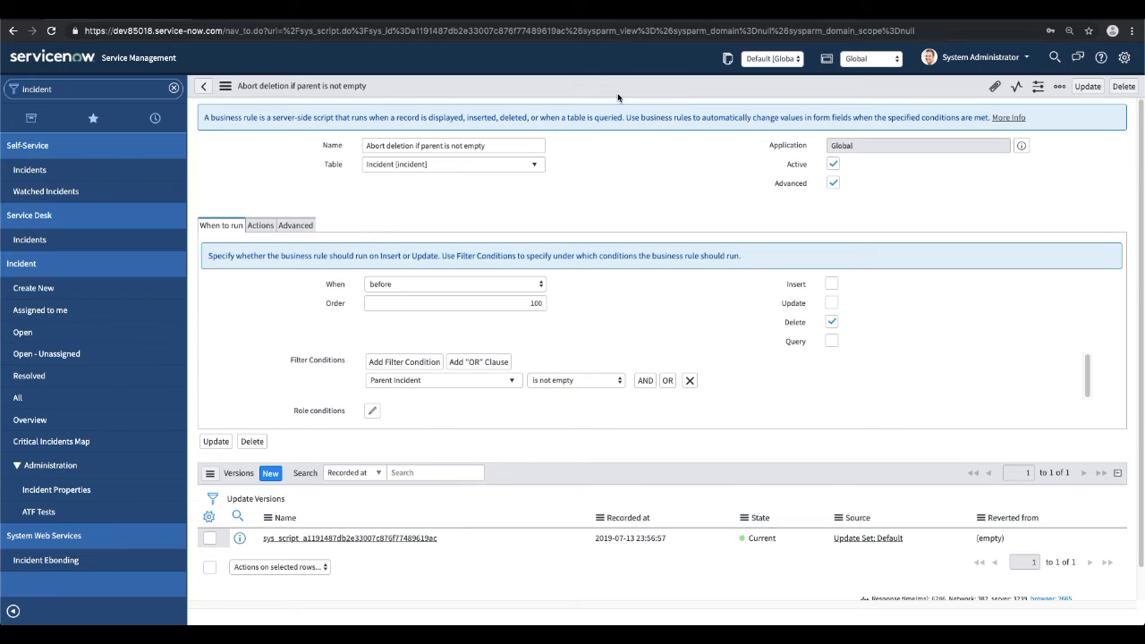
Reload the saved business rule's form.
left_click(680, 188)
left_click(525, 203)
right_click(534, 85)
left_click(572, 326)
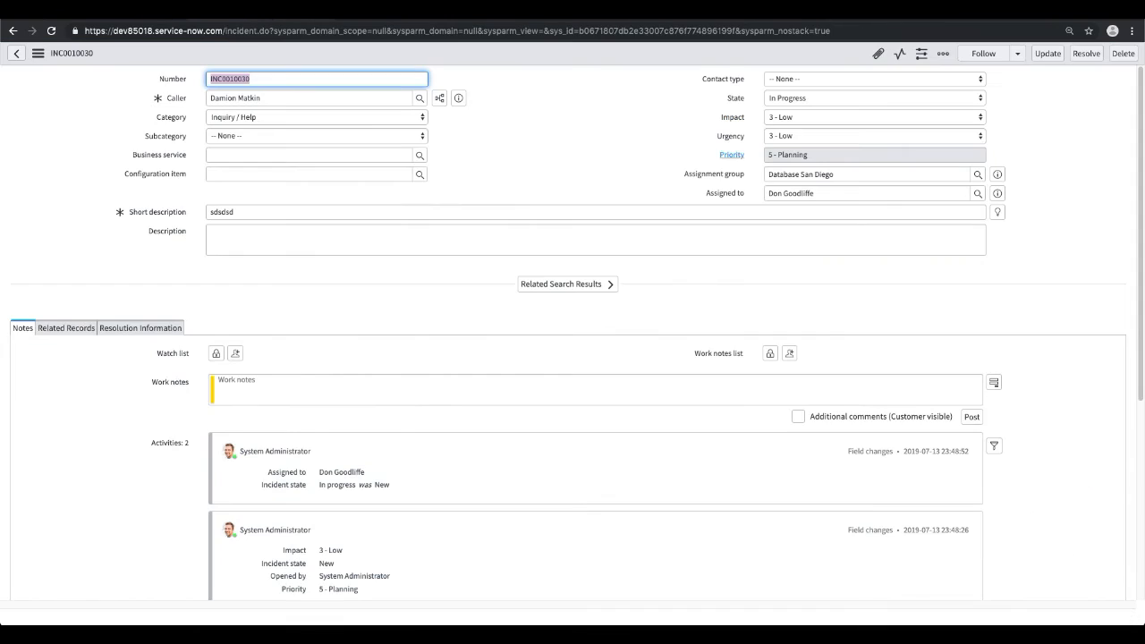
Open the Related Records section of incident INC0010030 and copy the incident's number.
left_click(539, 117)
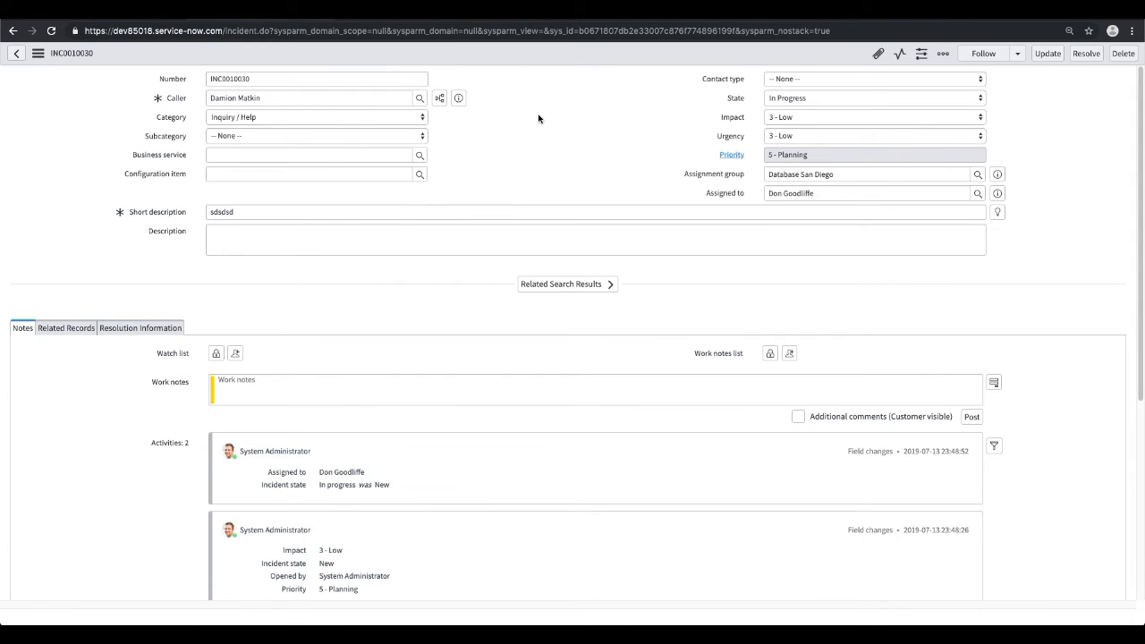
left_click(67, 328)
left_click(250, 372)
left_click(313, 355)
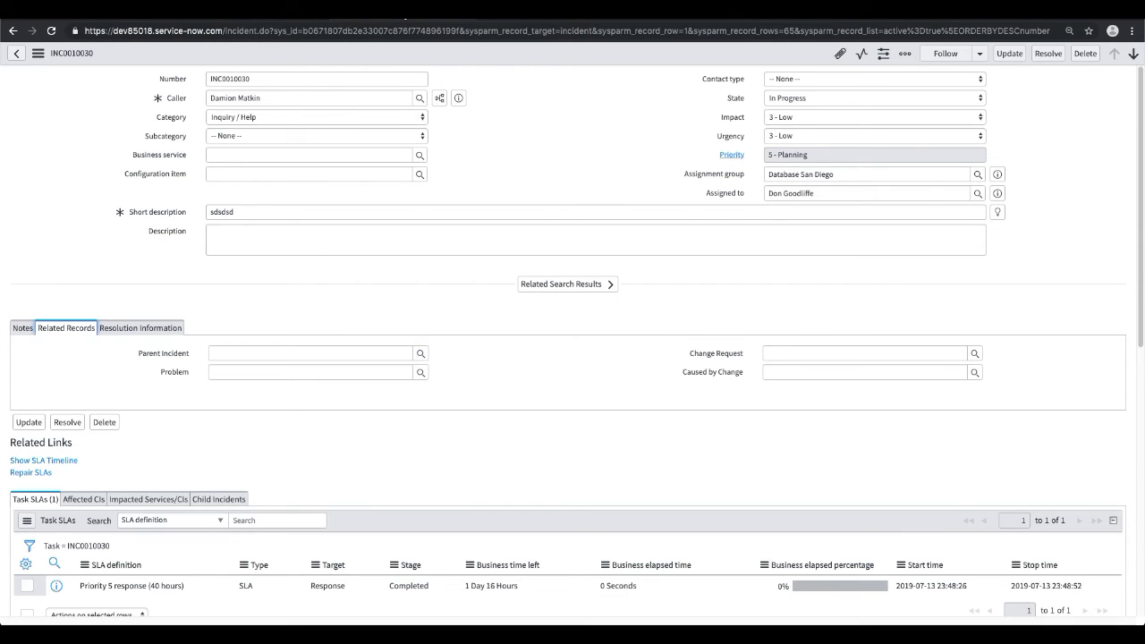
left_click_drag(281, 80, 126, 72)
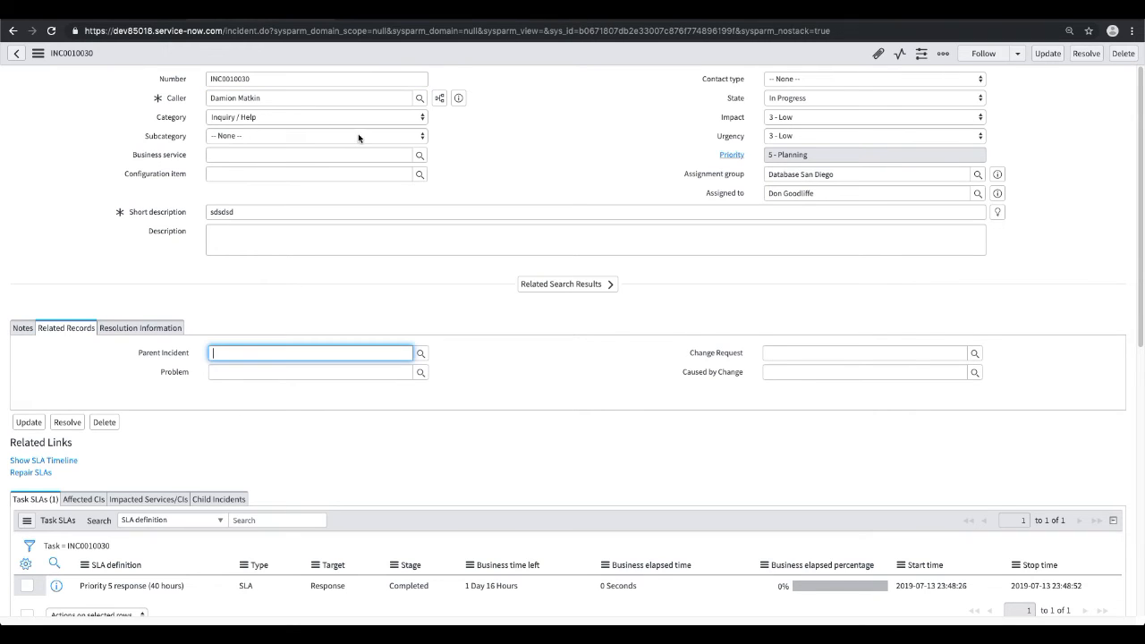
Try to set incident INC0010030 as its own Parent Incident and undo the entry.
type("INC0010030")
key("Tab")
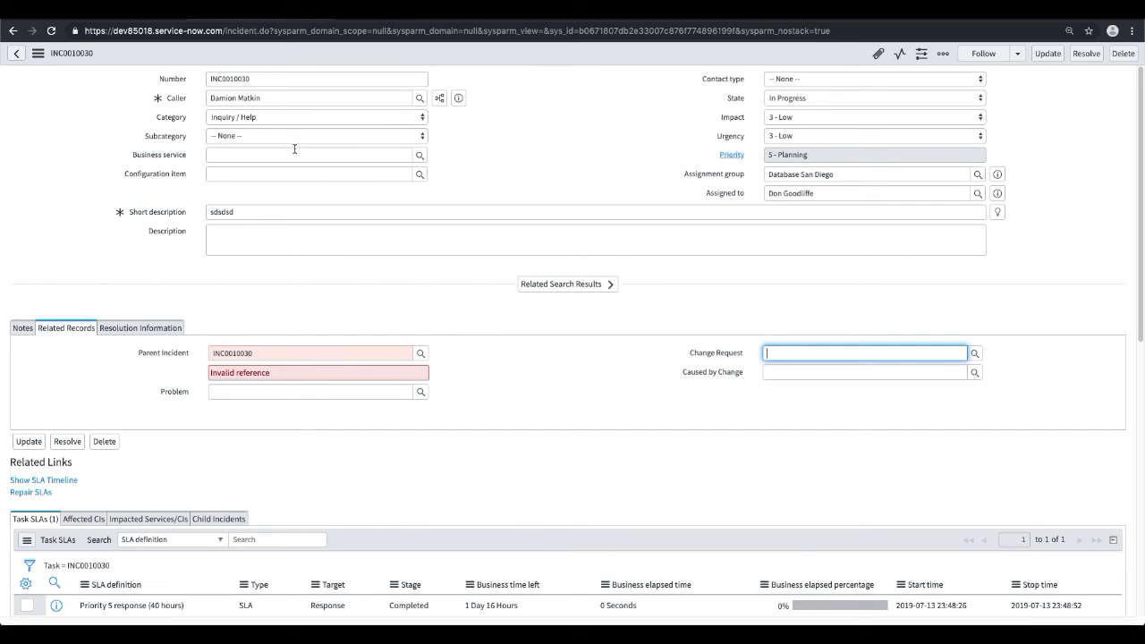
key("ctrl+z")
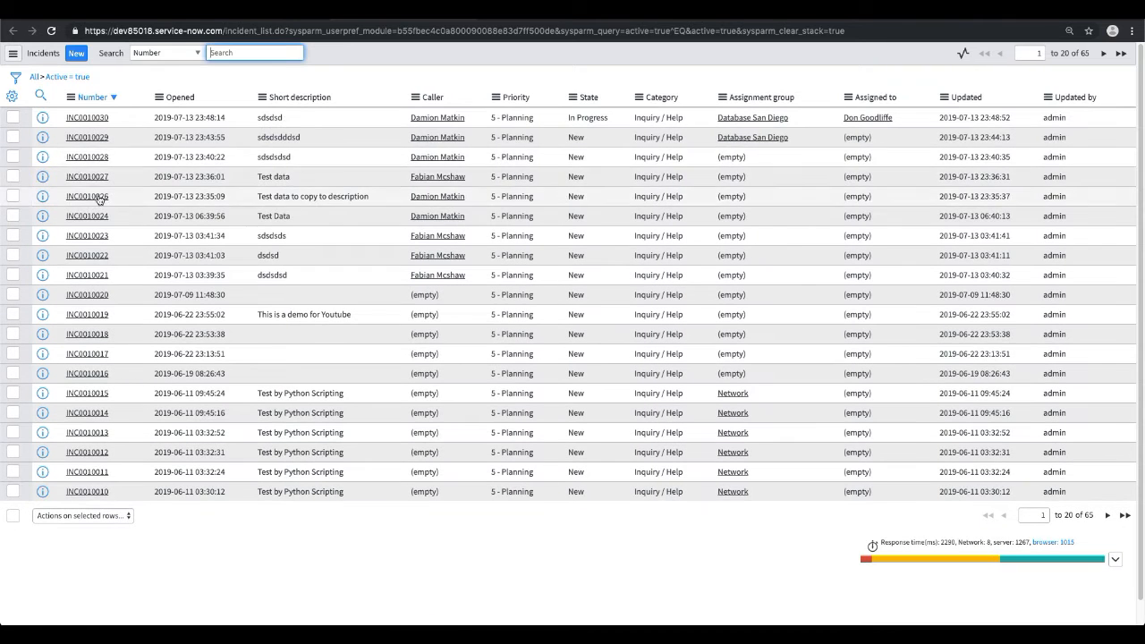
Open incident INC0010029 and try to save it with Parent Incident set to INC0010030.
left_click(93, 138)
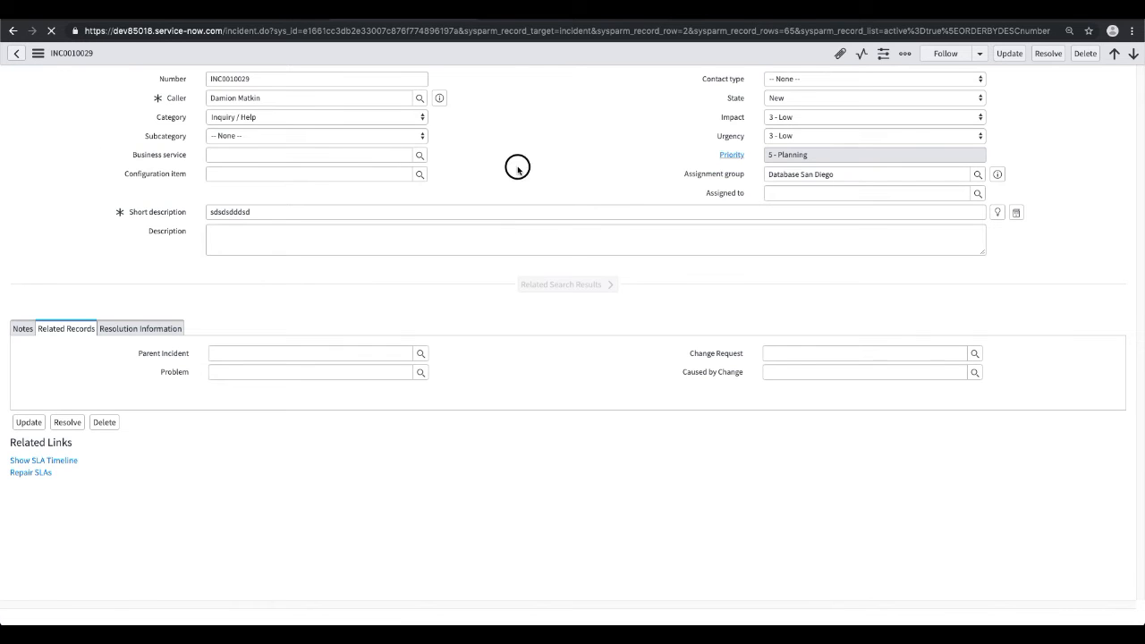
left_click(247, 352)
type("INC0010030")
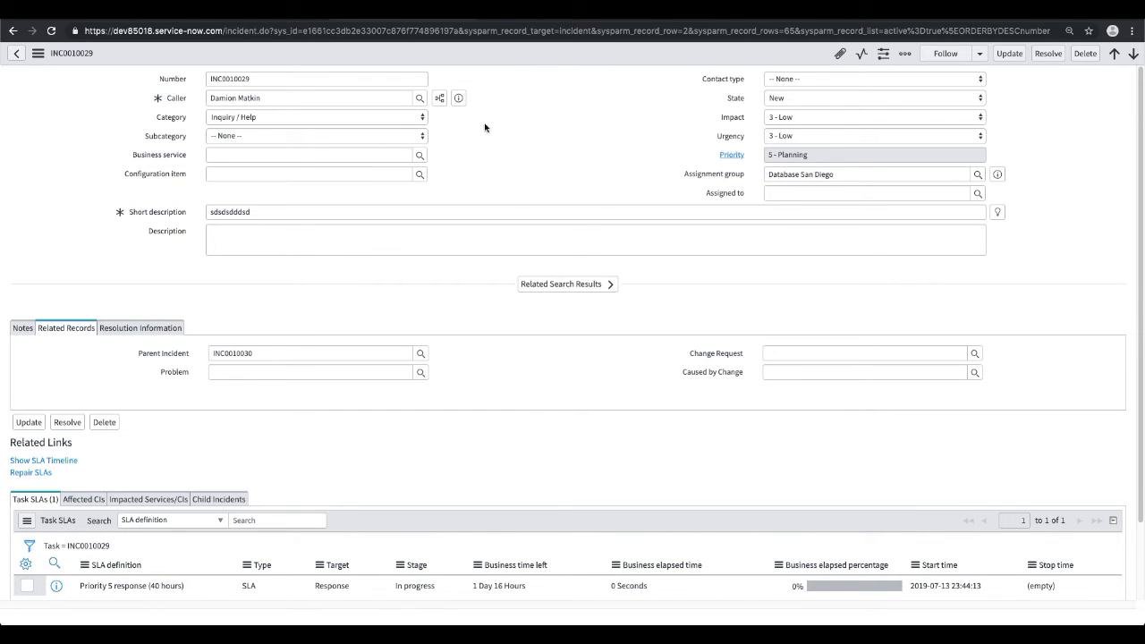
right_click(523, 54)
left_click(537, 60)
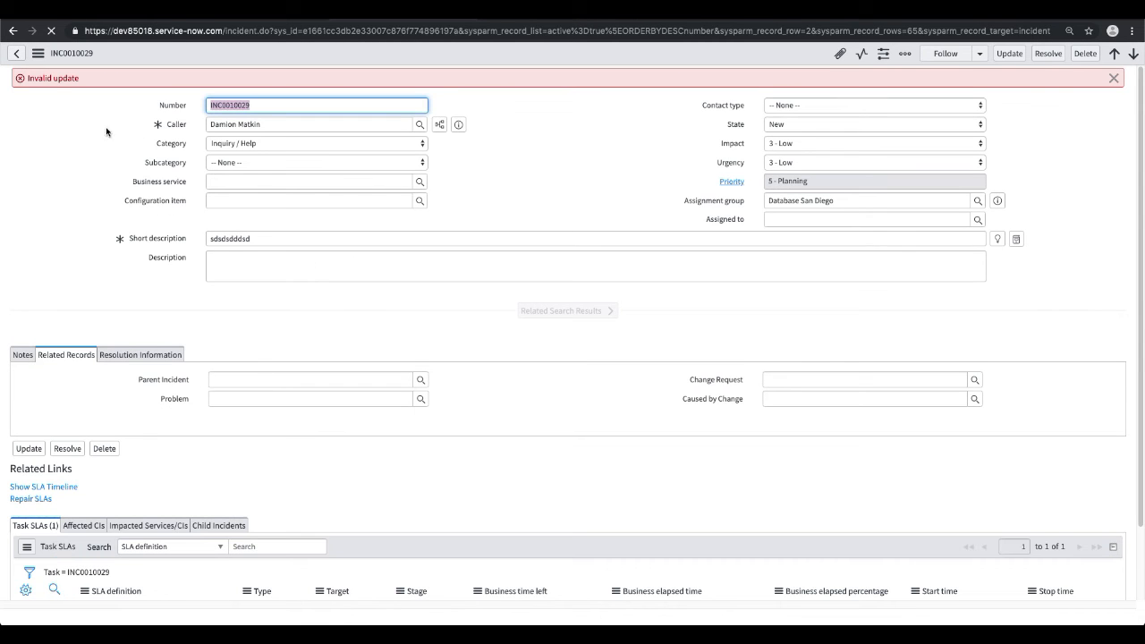
Enter INC0010030 as the Parent Incident of INC0010029 again and save the record.
left_click(260, 381)
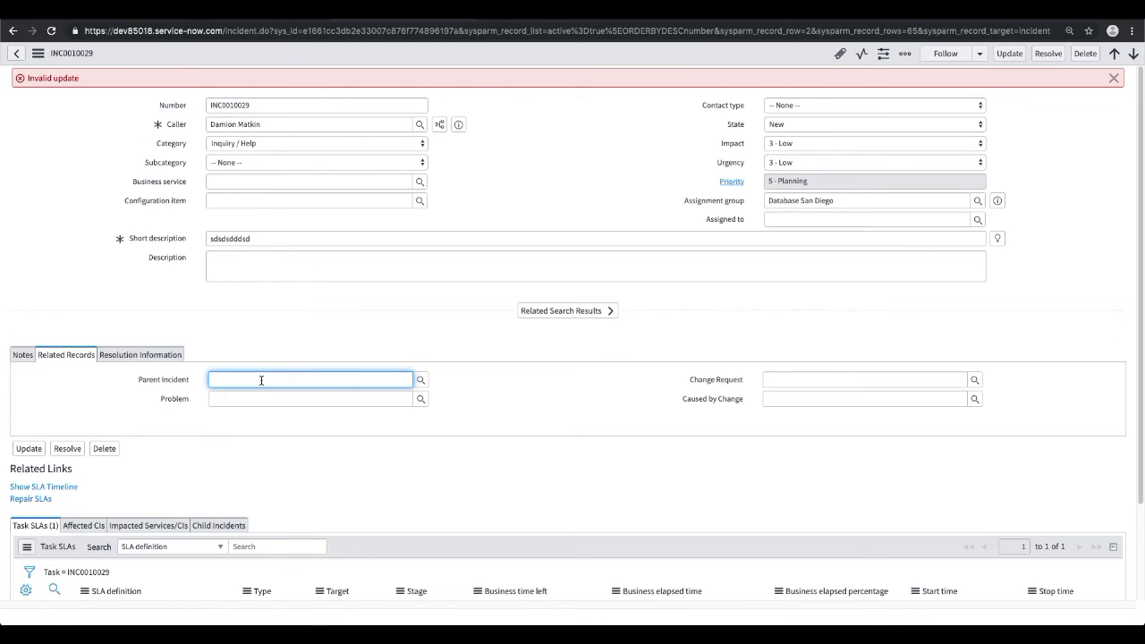
type("INC0010030")
left_click(249, 394)
right_click(521, 58)
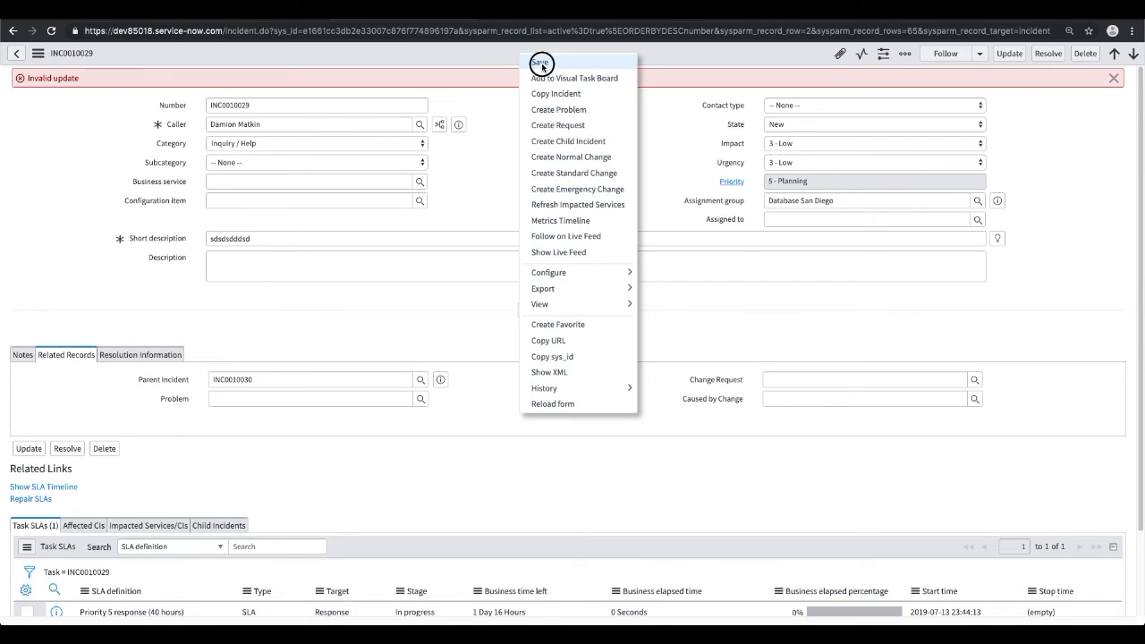
left_click(541, 63)
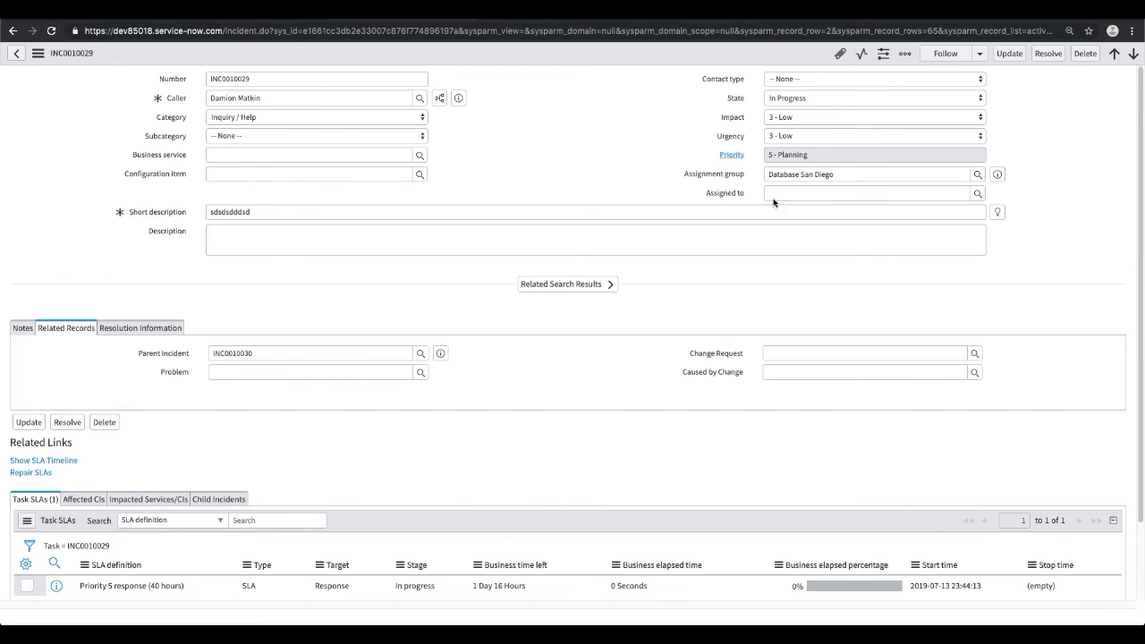
Test the abort rule by trying twice to delete incident INC0010029, confirming the deletion each time.
left_click(1085, 55)
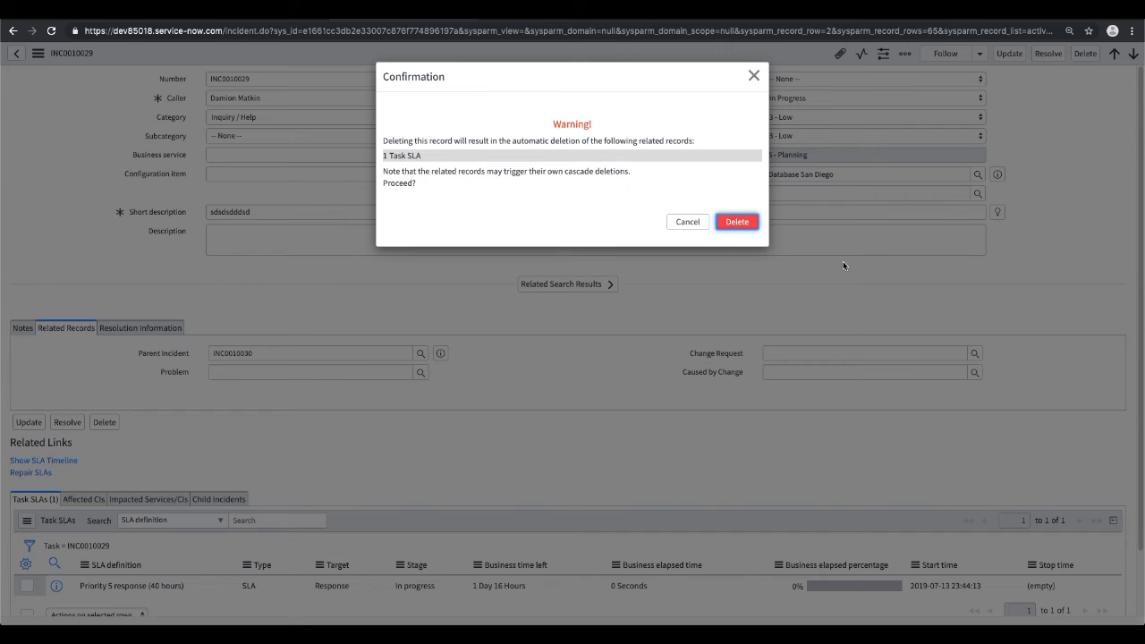
left_click(736, 225)
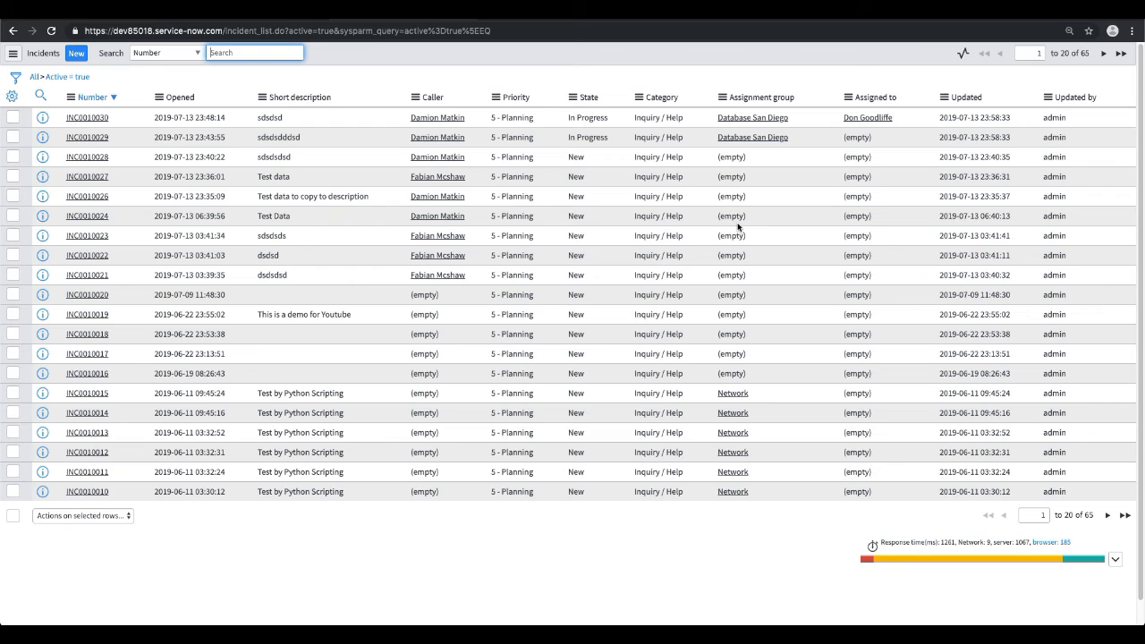
left_click(85, 139)
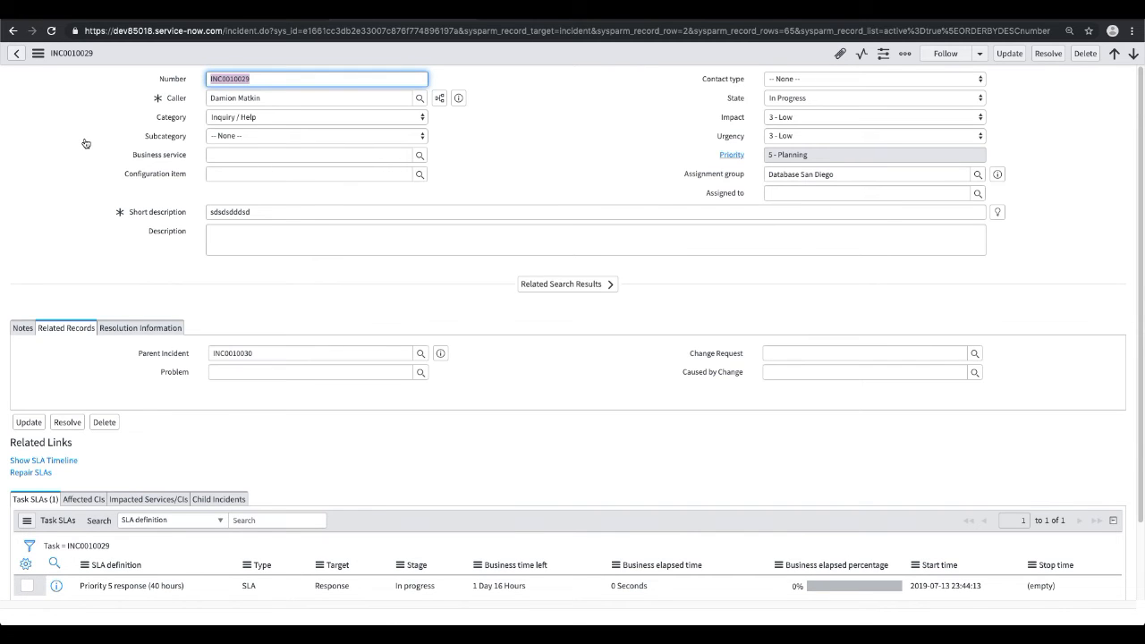
left_click(1085, 56)
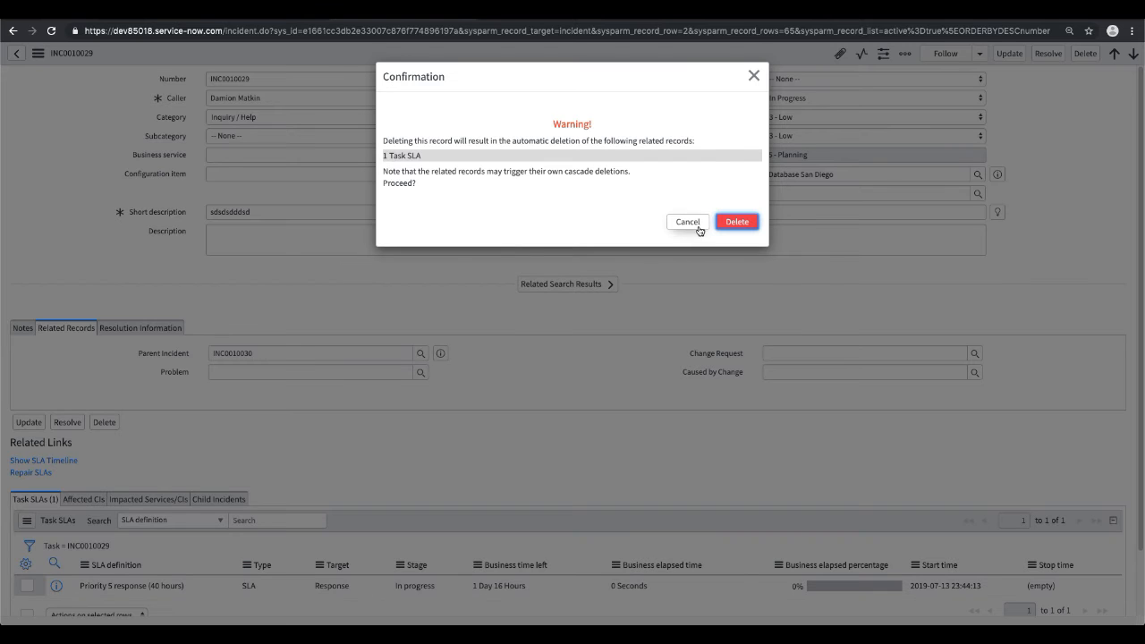
left_click(736, 221)
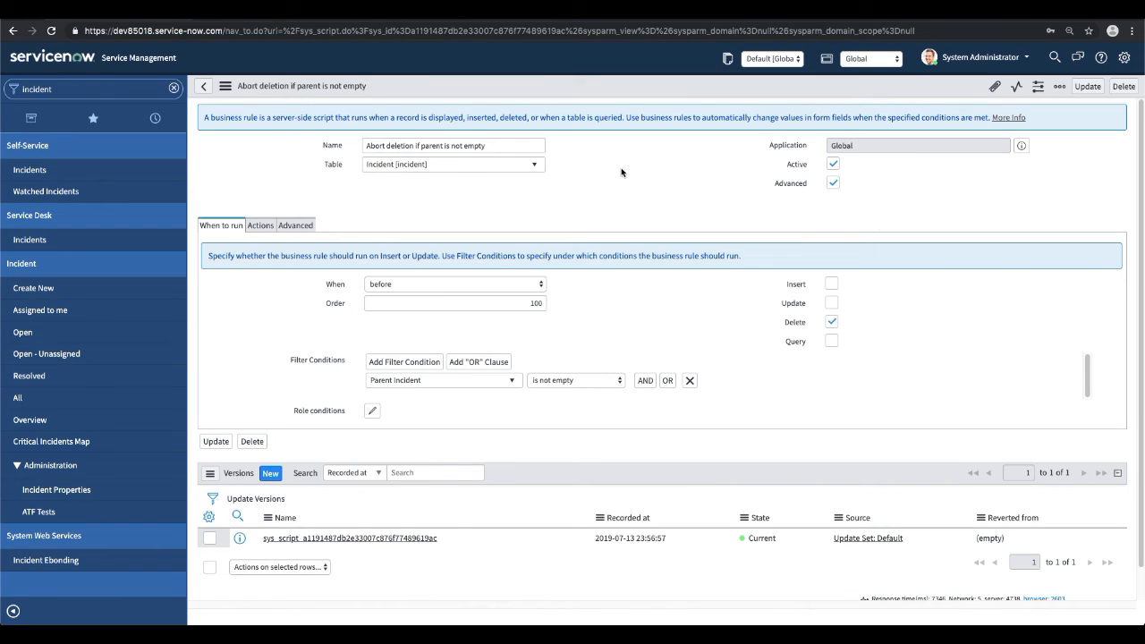
Deactivate the "Abort deletion if parent is not empty" business rule and save it.
left_click(833, 164)
right_click(558, 82)
left_click(576, 91)
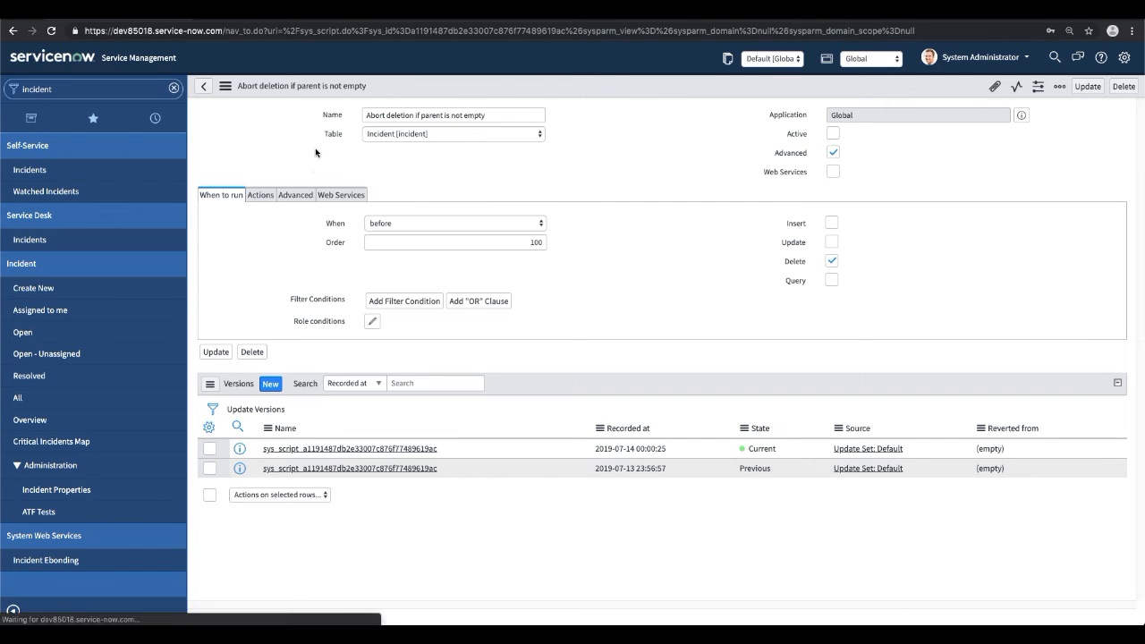
Delete incident INC0010029 from its form, confirm the deletion, and request the list of open incidents.
left_click(390, 14)
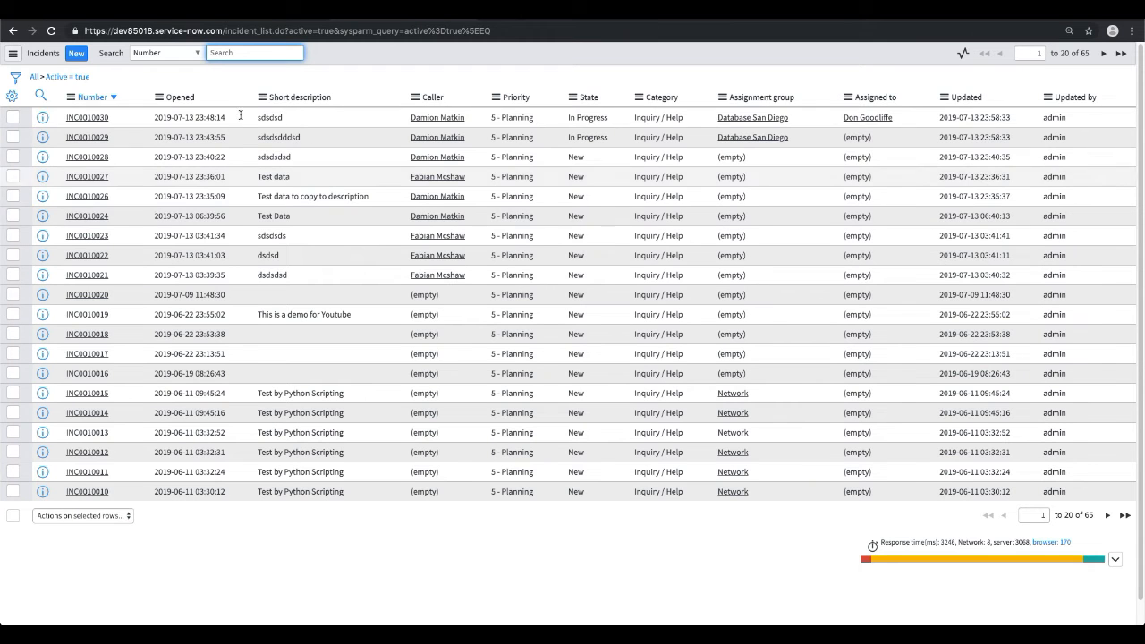
left_click(90, 138)
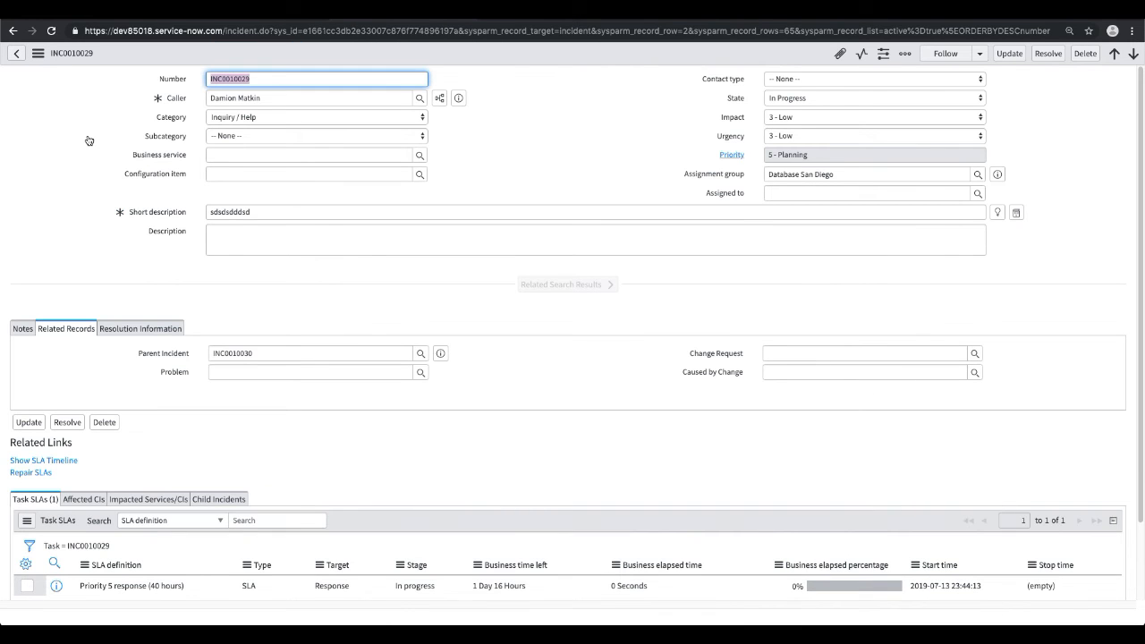
left_click(1085, 54)
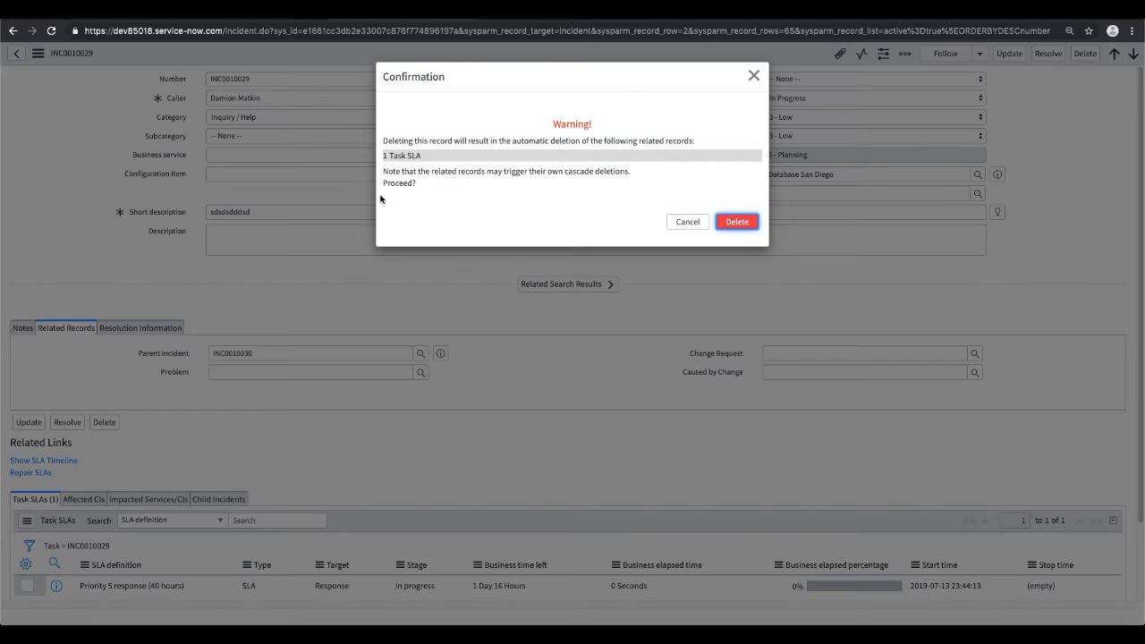
left_click(736, 223)
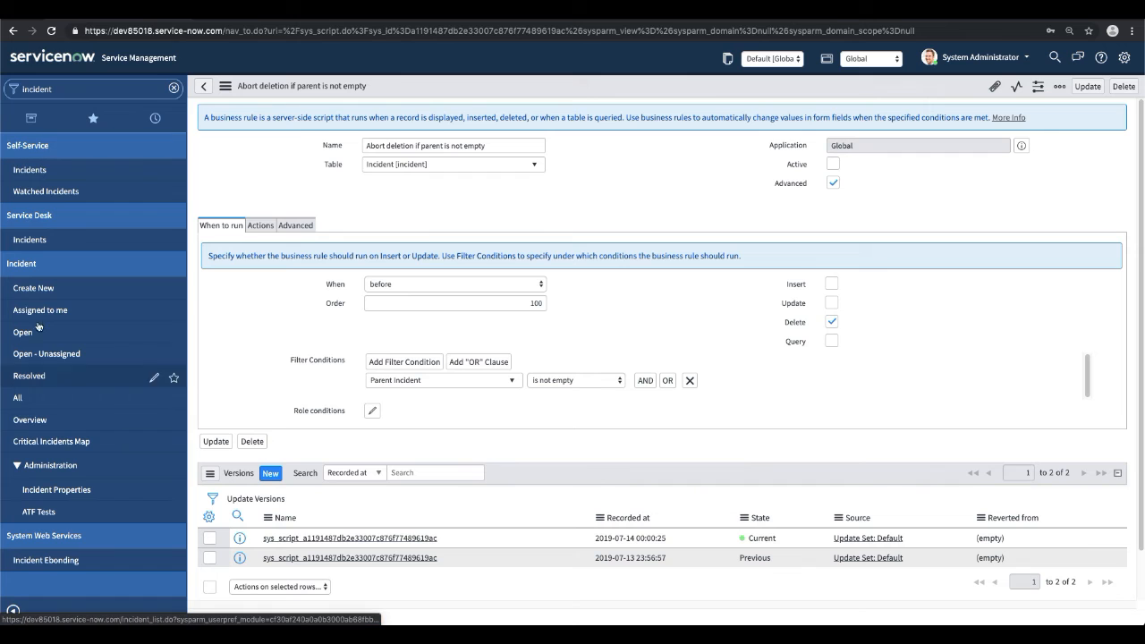
left_click(39, 329)
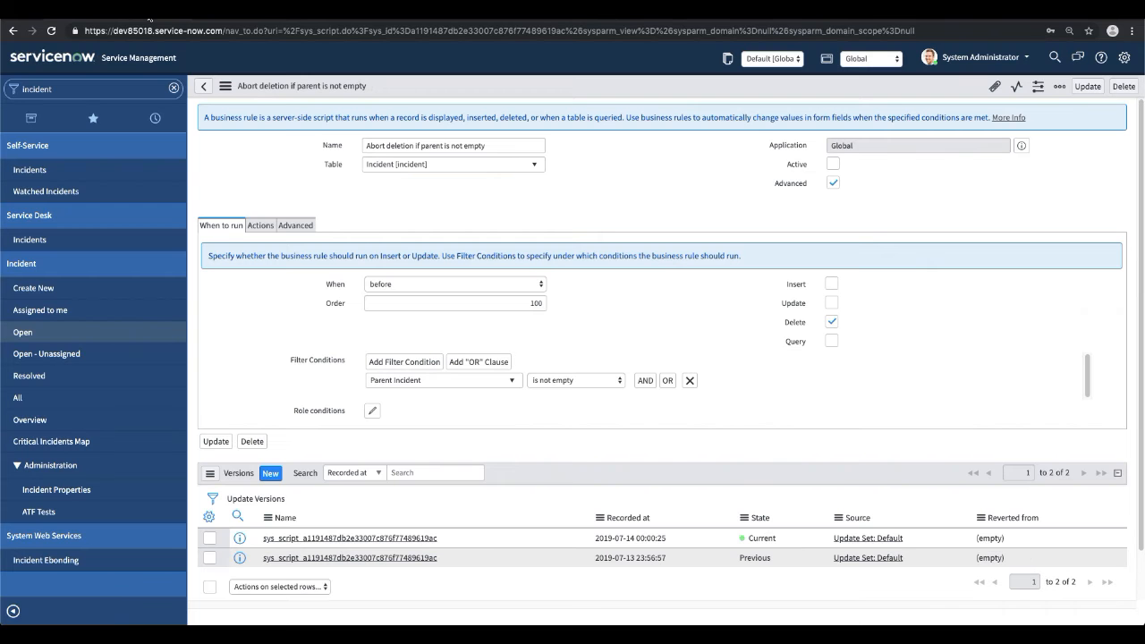
Filter the navigator for "delete" and open the Deleted Records list.
left_click(82, 88)
type("delete")
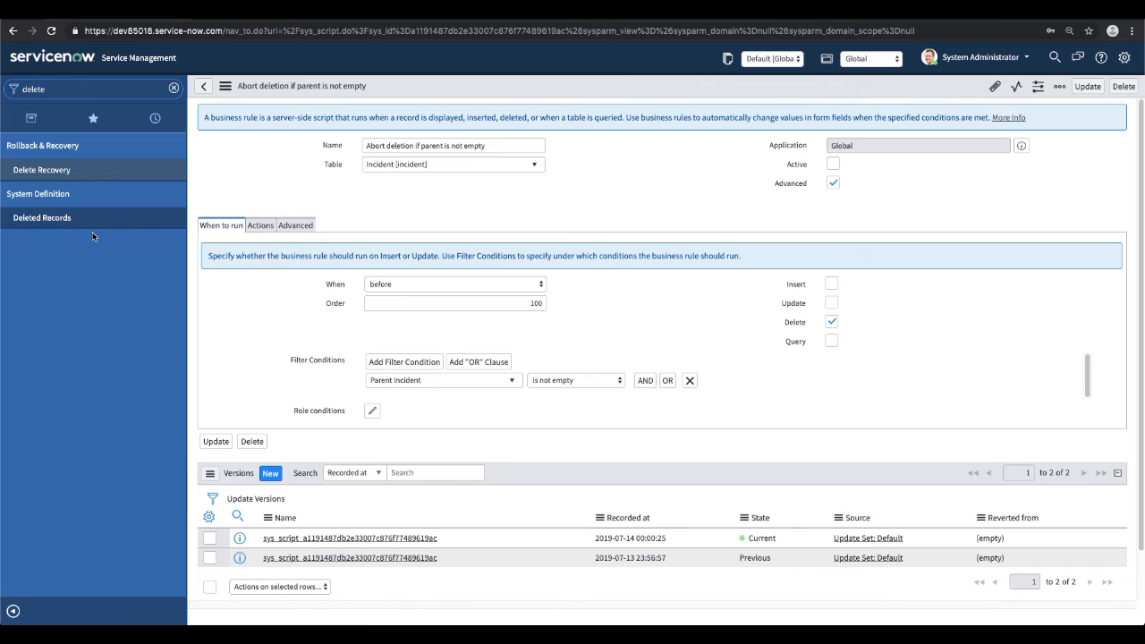
left_click(50, 219)
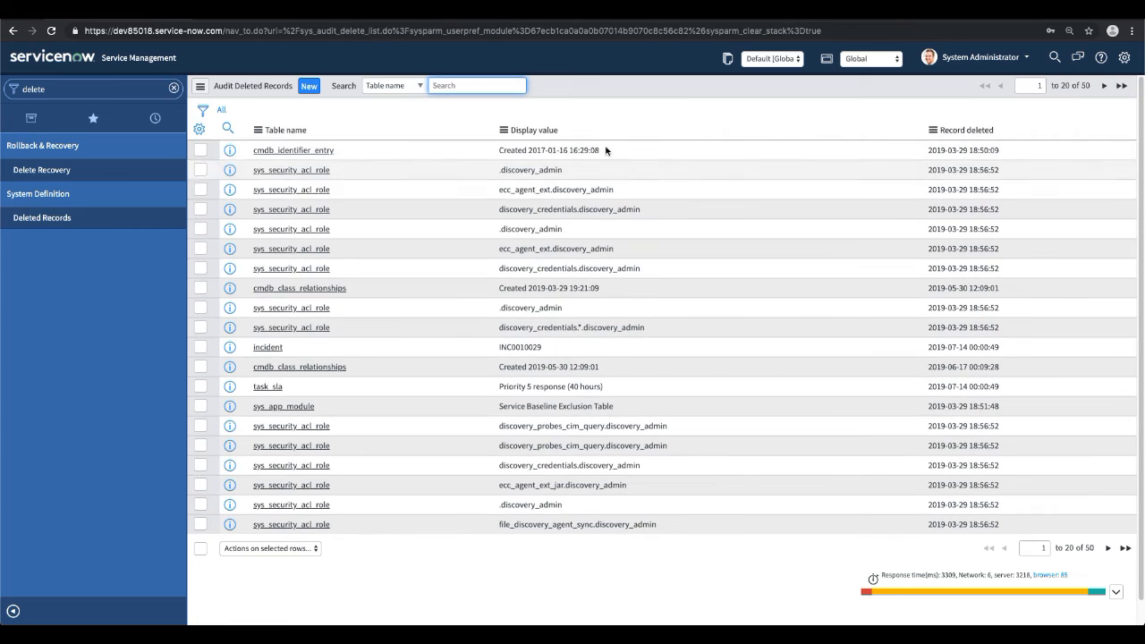
Sort the deleted records by newest deletion and open the recovery of INC0010029's entire delete operation.
left_click(981, 132)
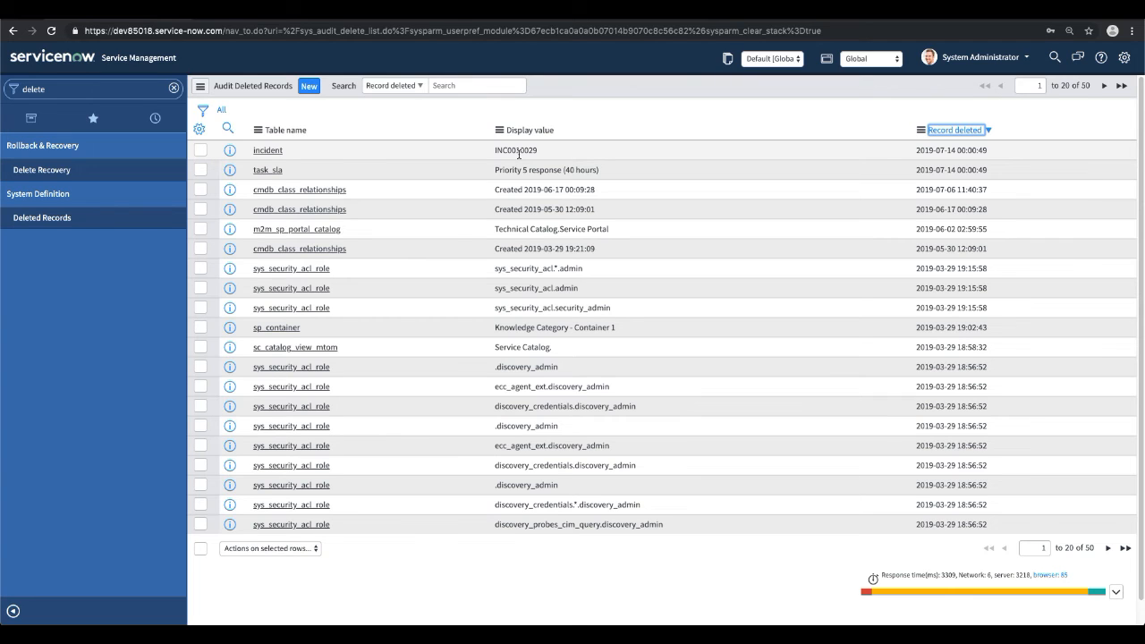
left_click(261, 152)
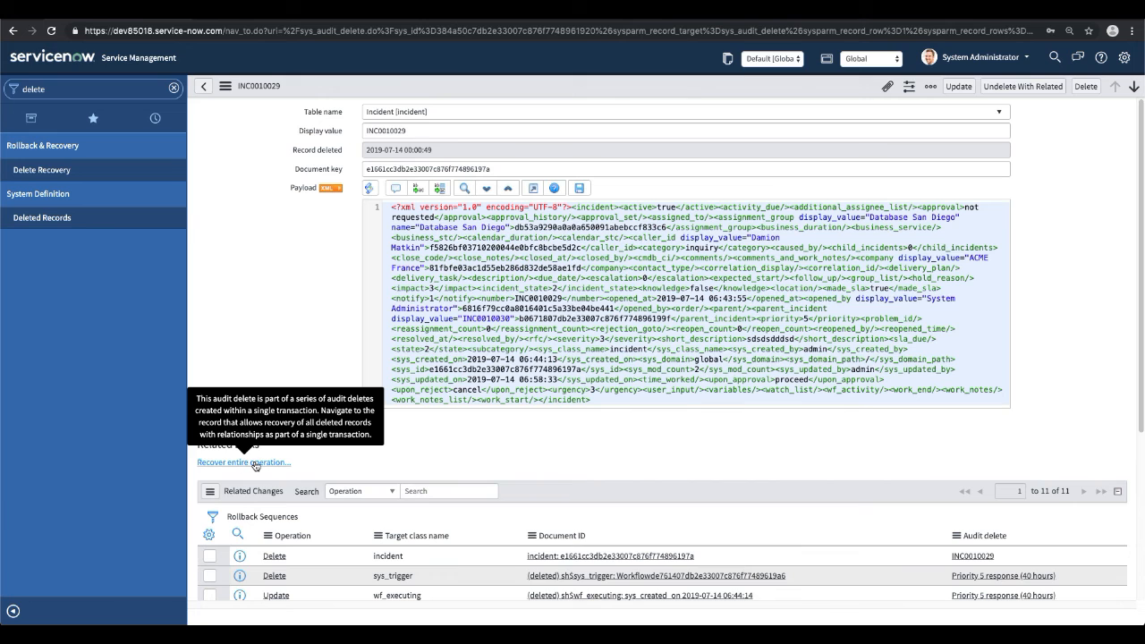
left_click(253, 463)
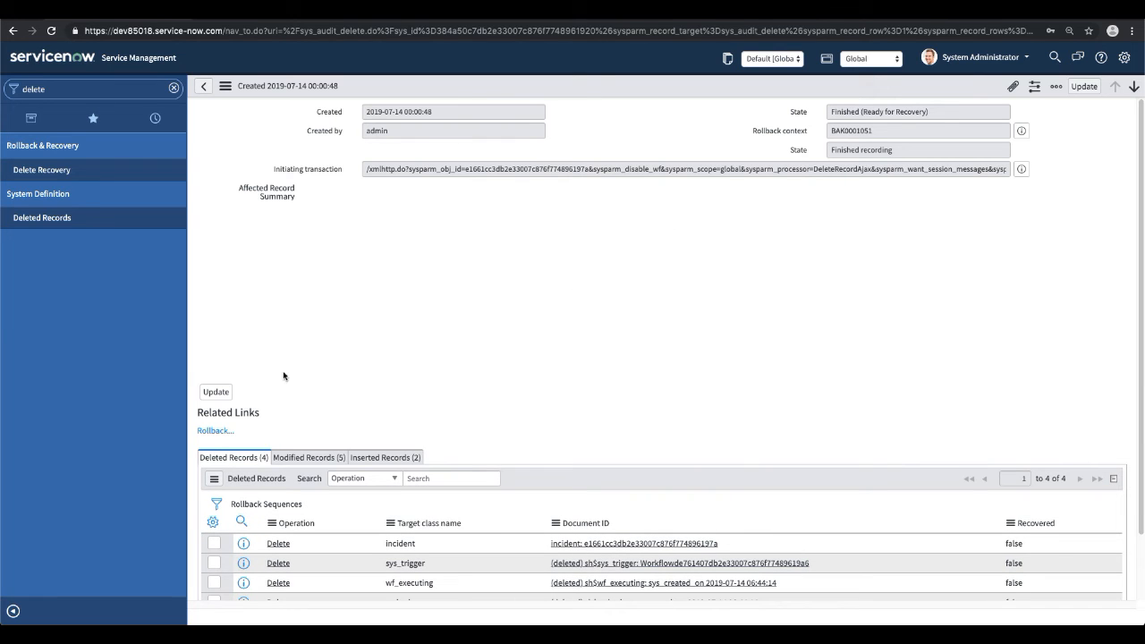
Check the open incidents list for INC0010029 and return to the delete recovery record.
left_click(30, 118)
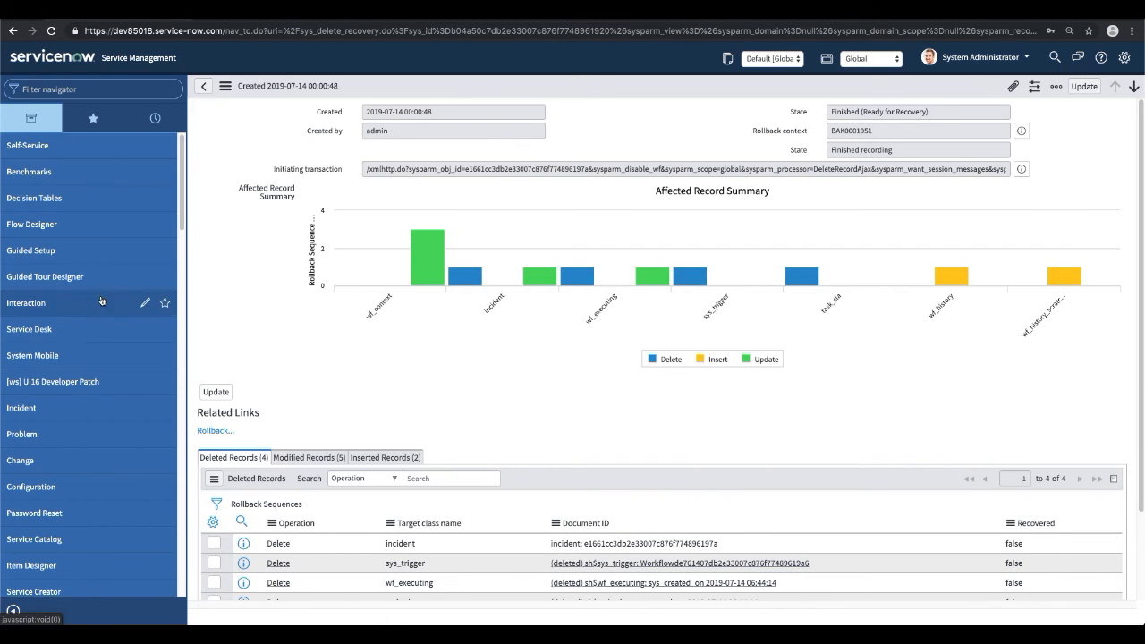
left_click(52, 408)
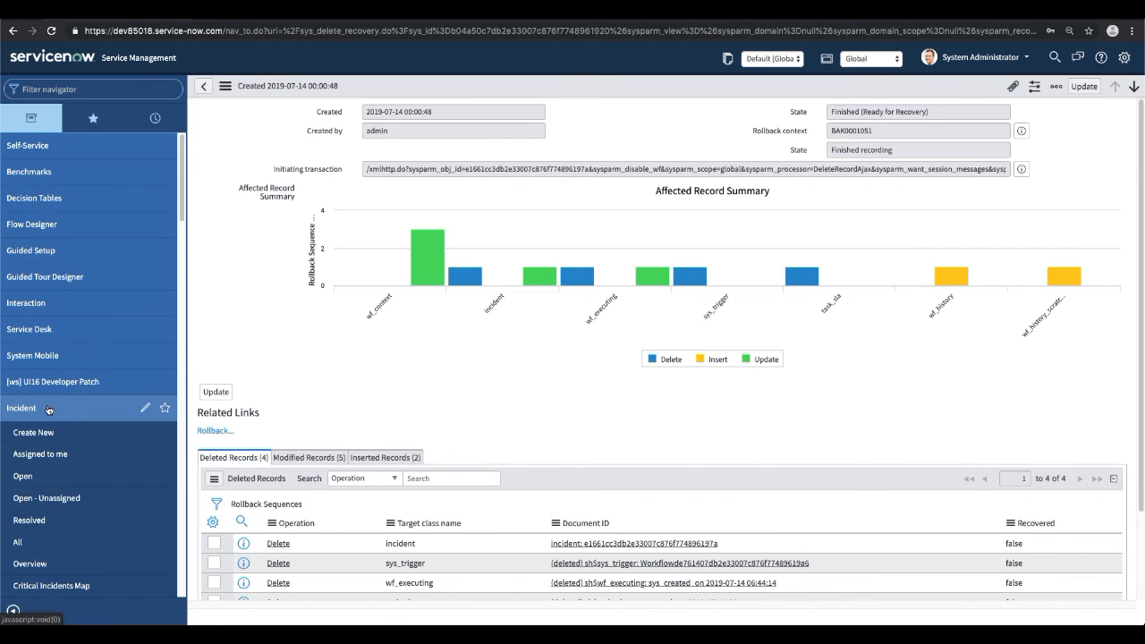
left_click(23, 477)
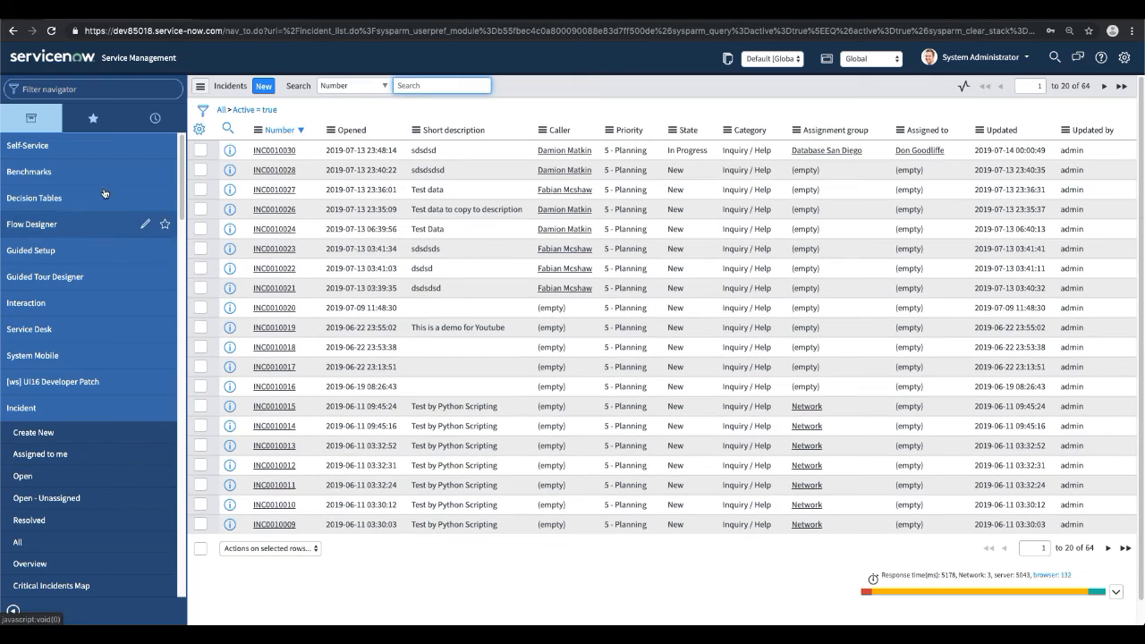
left_click(12, 31)
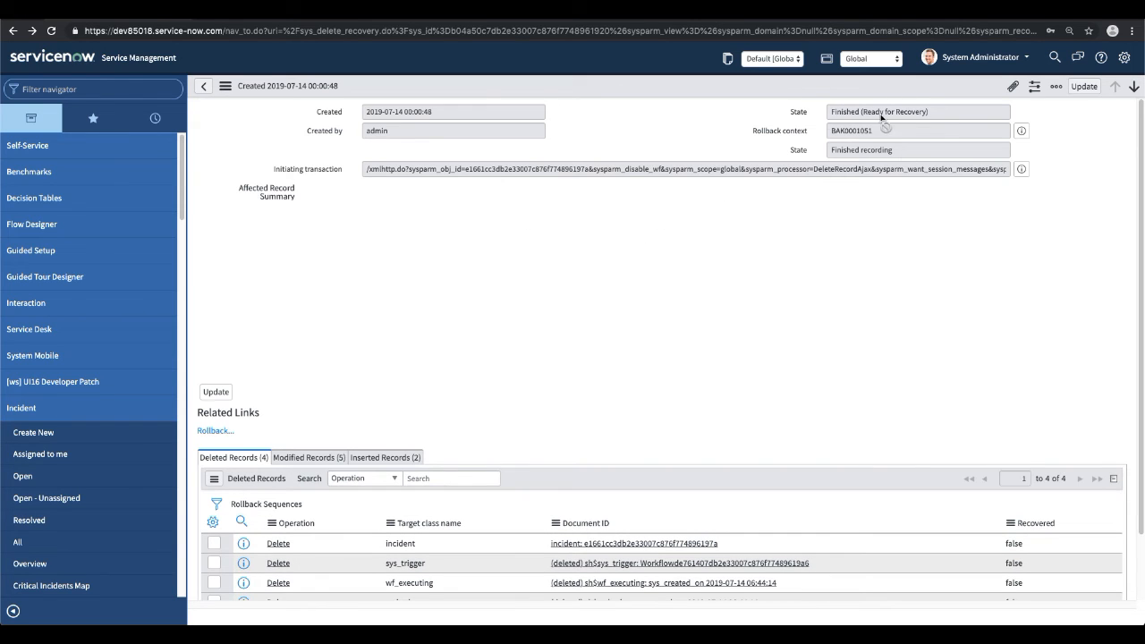
Roll back the entire delete operation for INC0010029, answering yes to the recovery confirmation.
left_click(216, 433)
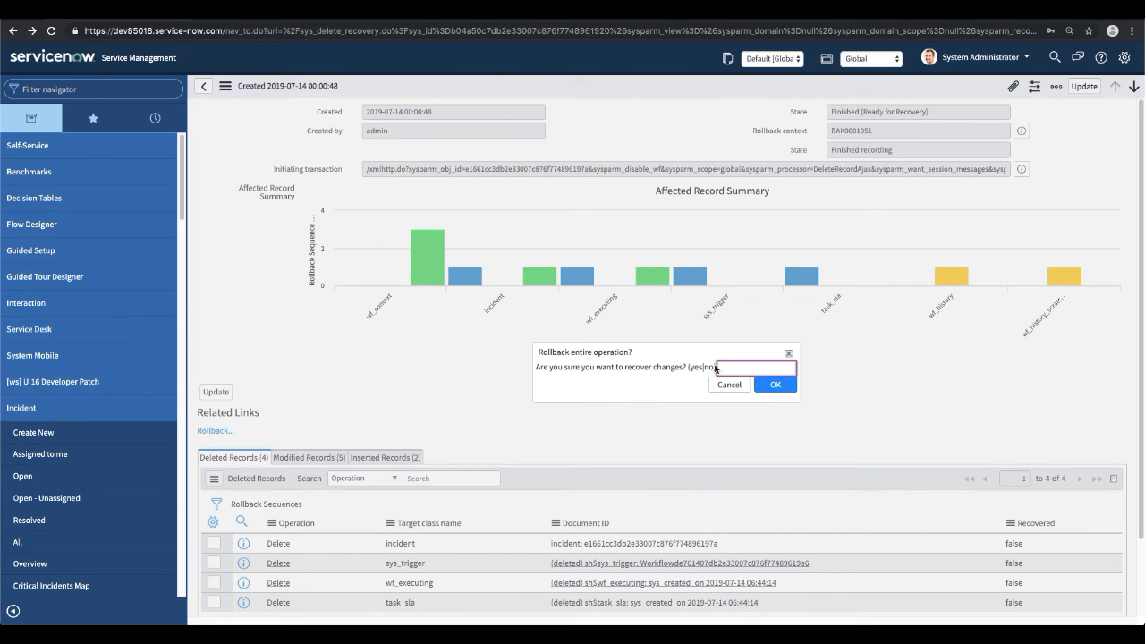
left_click(771, 385)
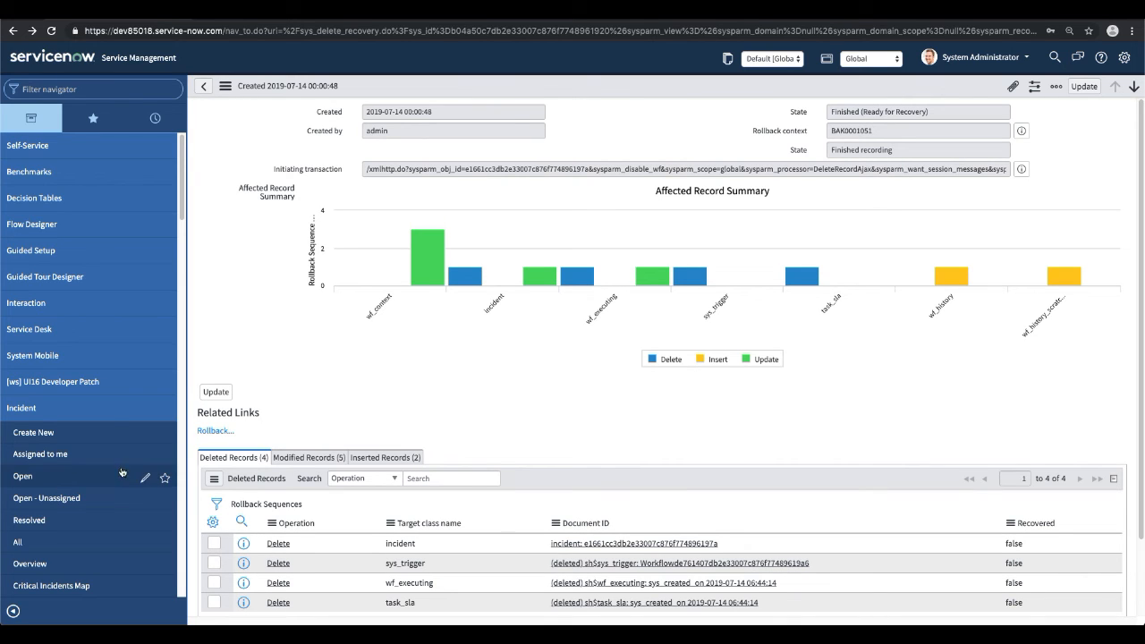
left_click(215, 430)
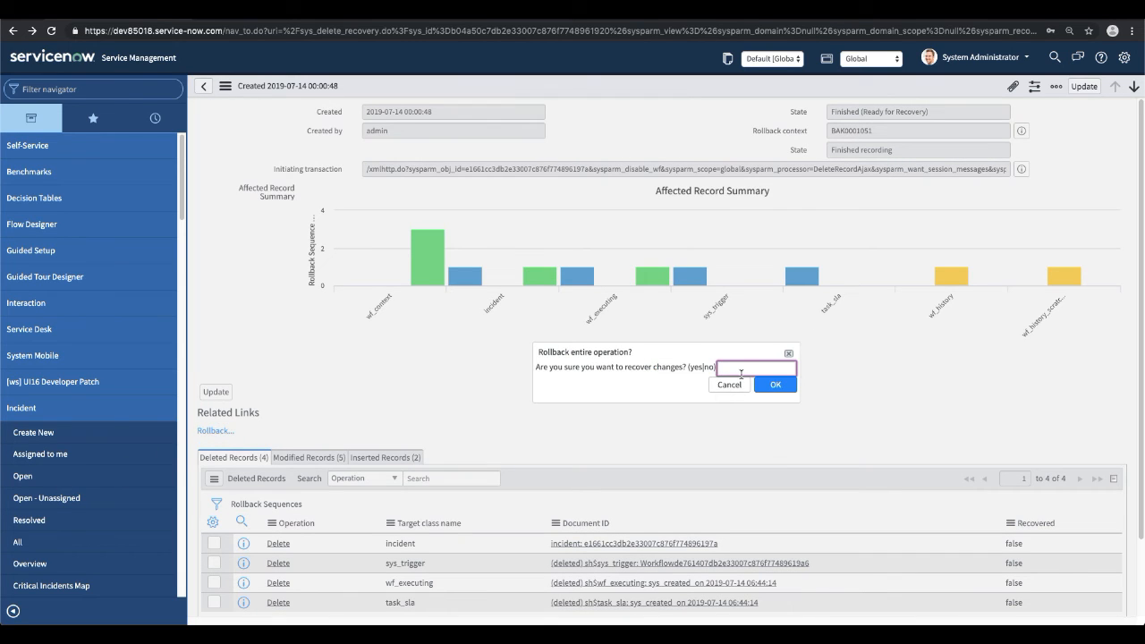
type("y")
left_click(773, 385)
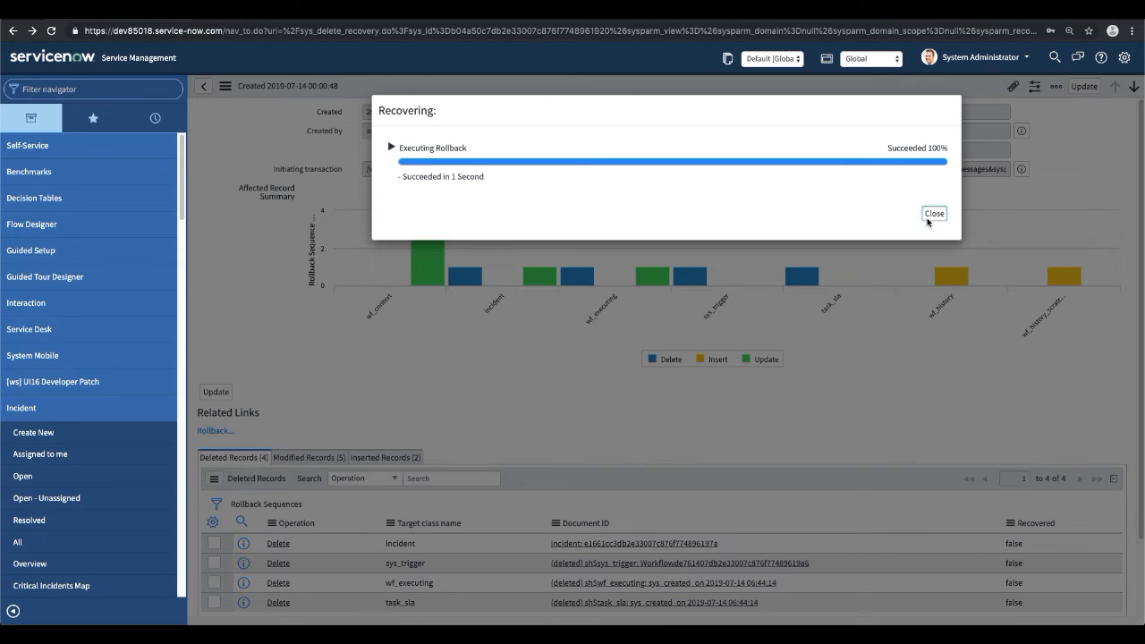
left_click(930, 217)
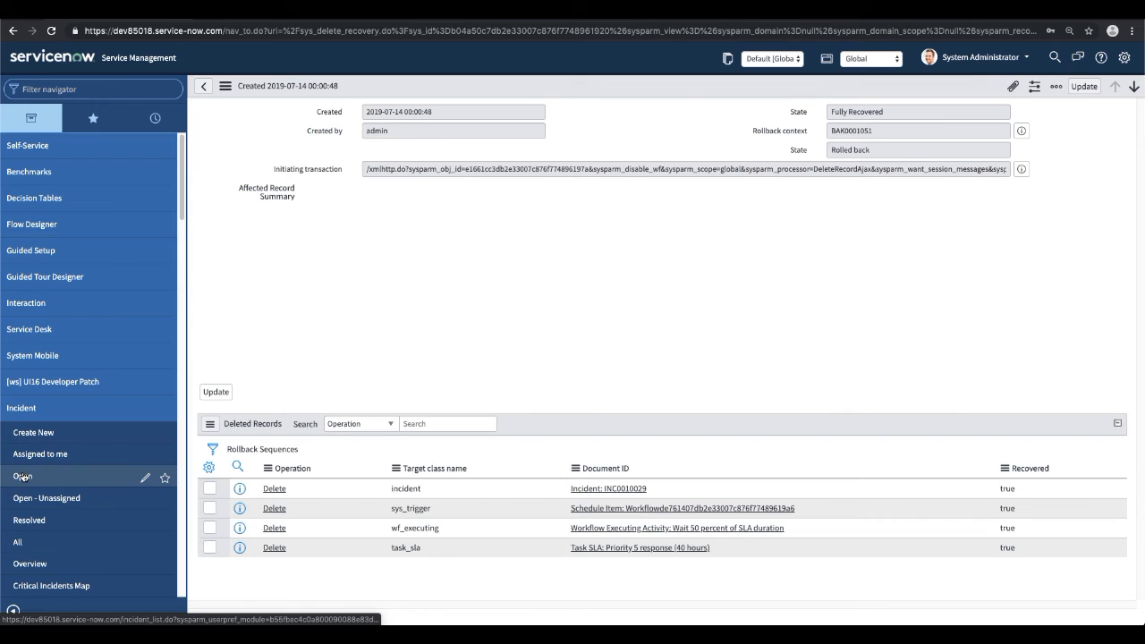
Open the recovered incident INC0010029 from the open incidents list to check it.
left_click(22, 476)
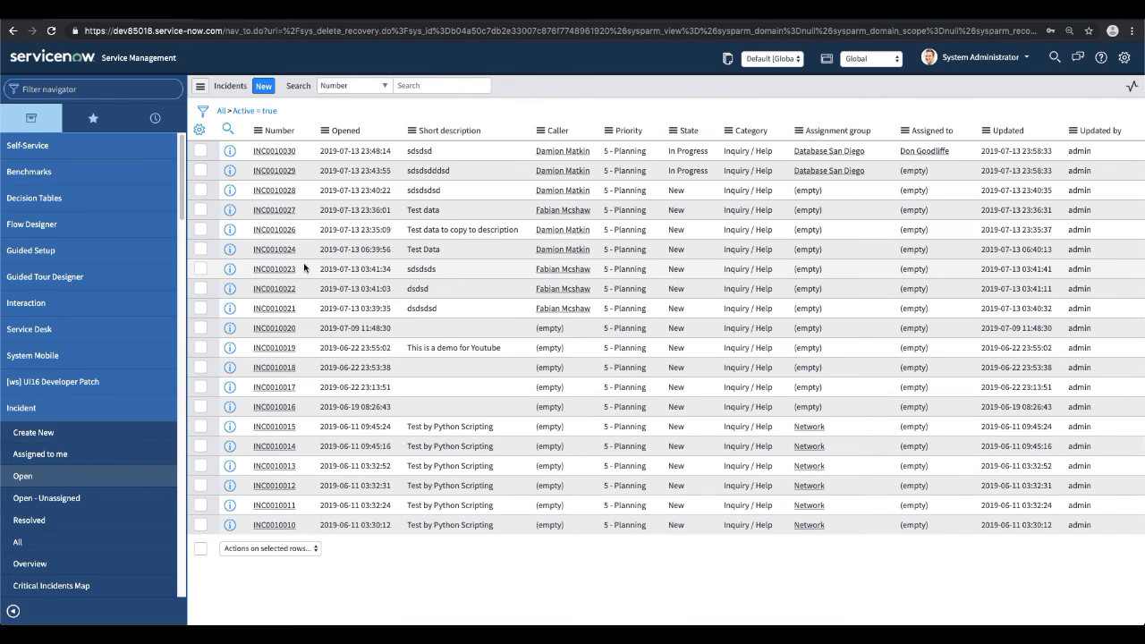
left_click(273, 169)
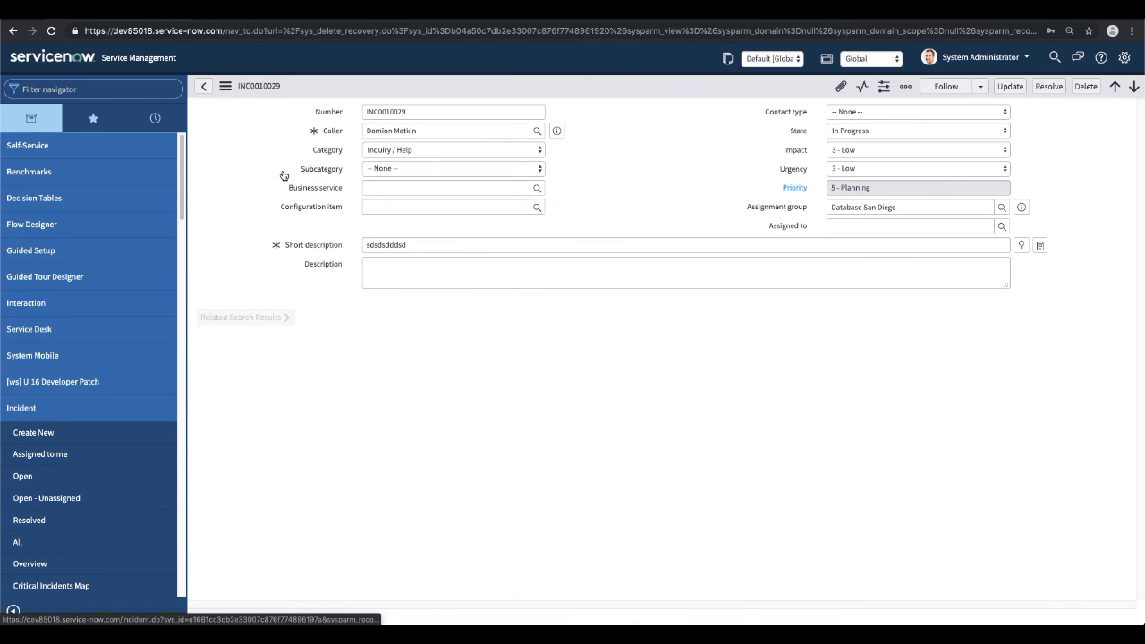
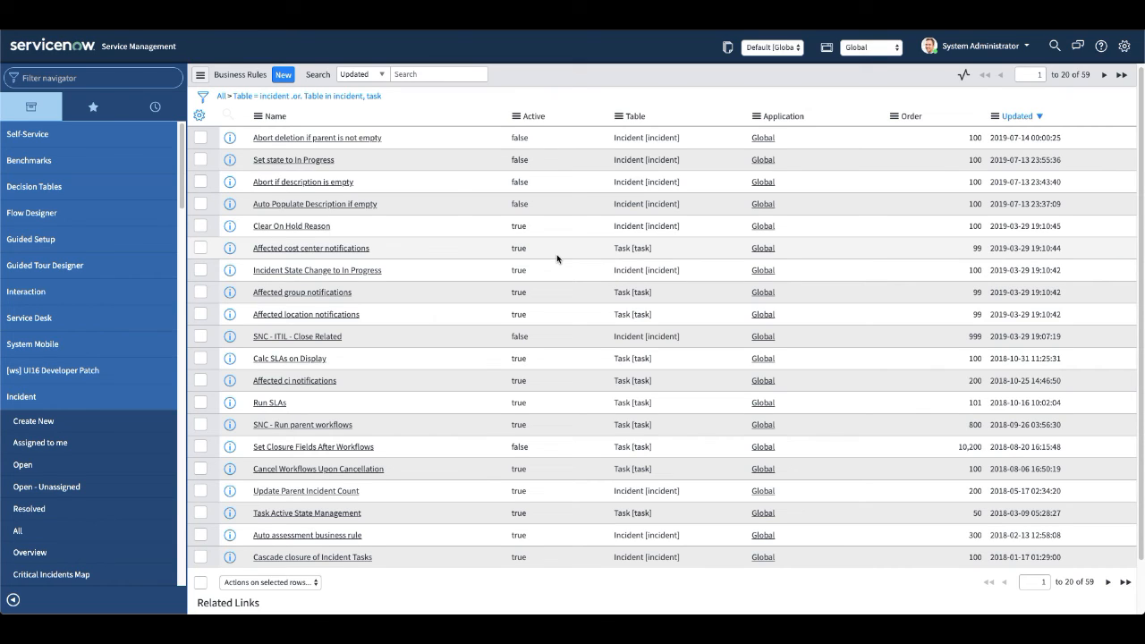
View the open incidents list as administrator and impersonate the ITIL User.
left_click(22, 470)
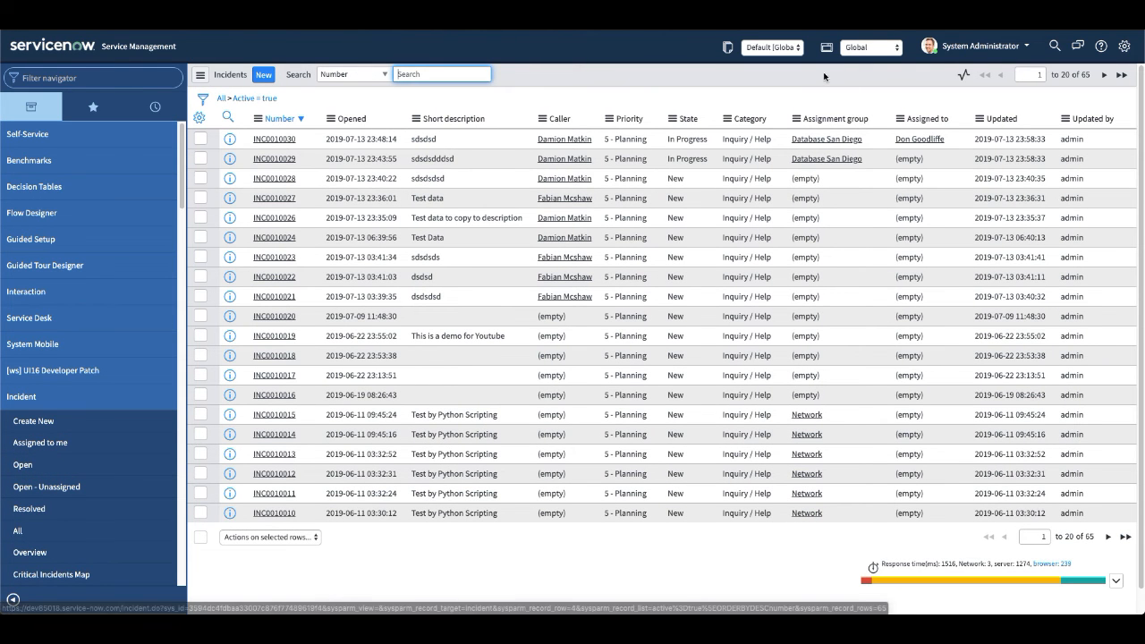
left_click(975, 50)
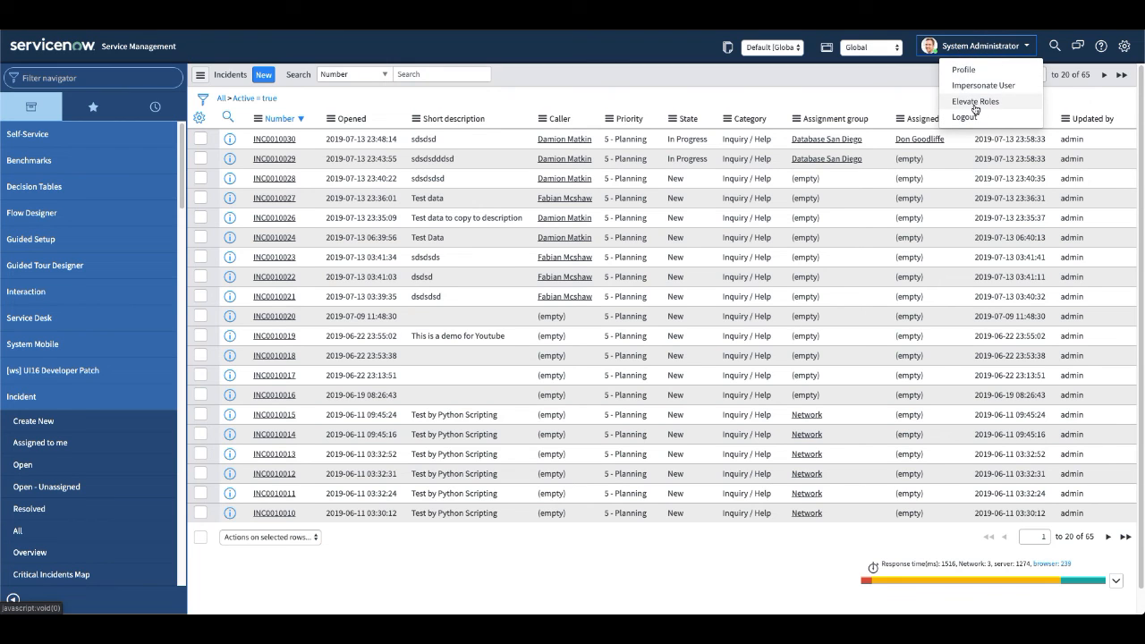
left_click(983, 85)
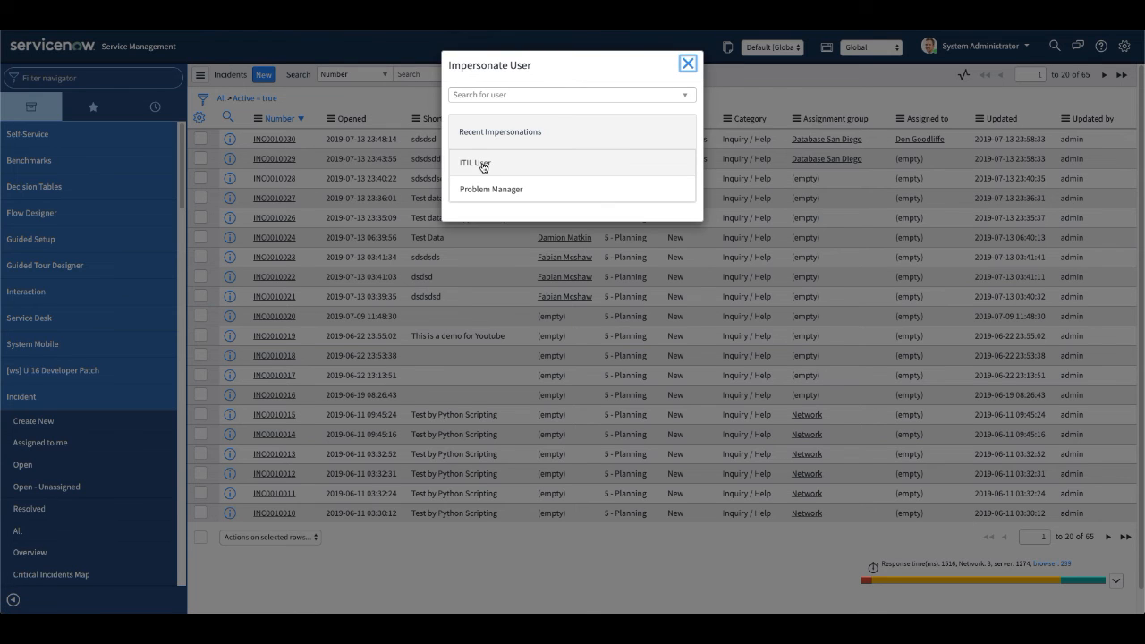
left_click(483, 168)
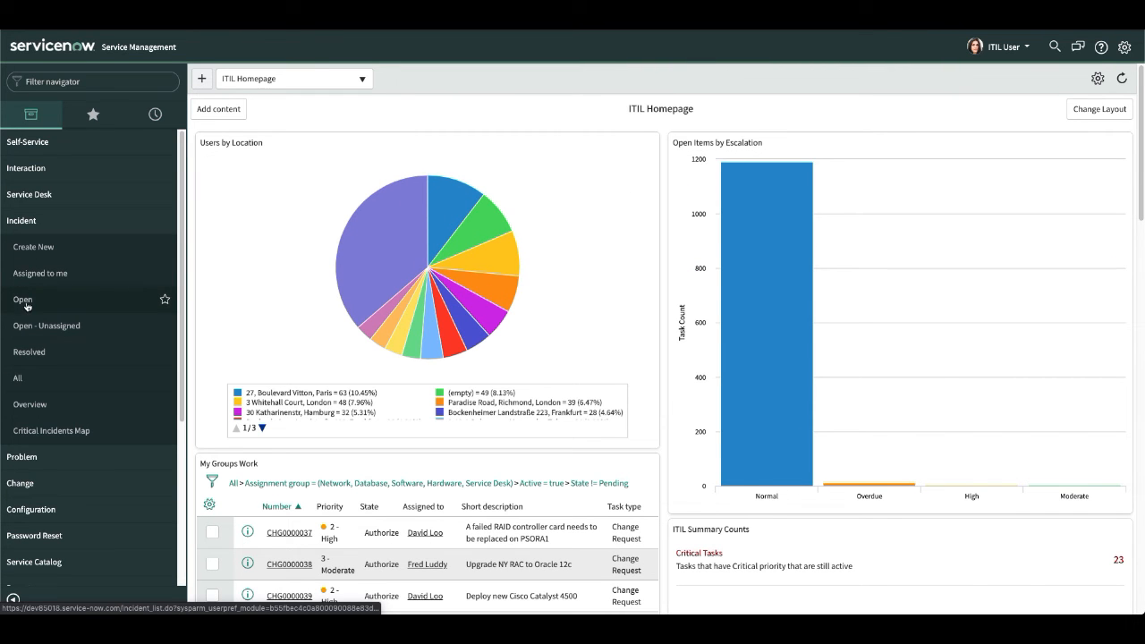
Compare the open incidents list with the list of all incidents as the ITIL User.
left_click(24, 305)
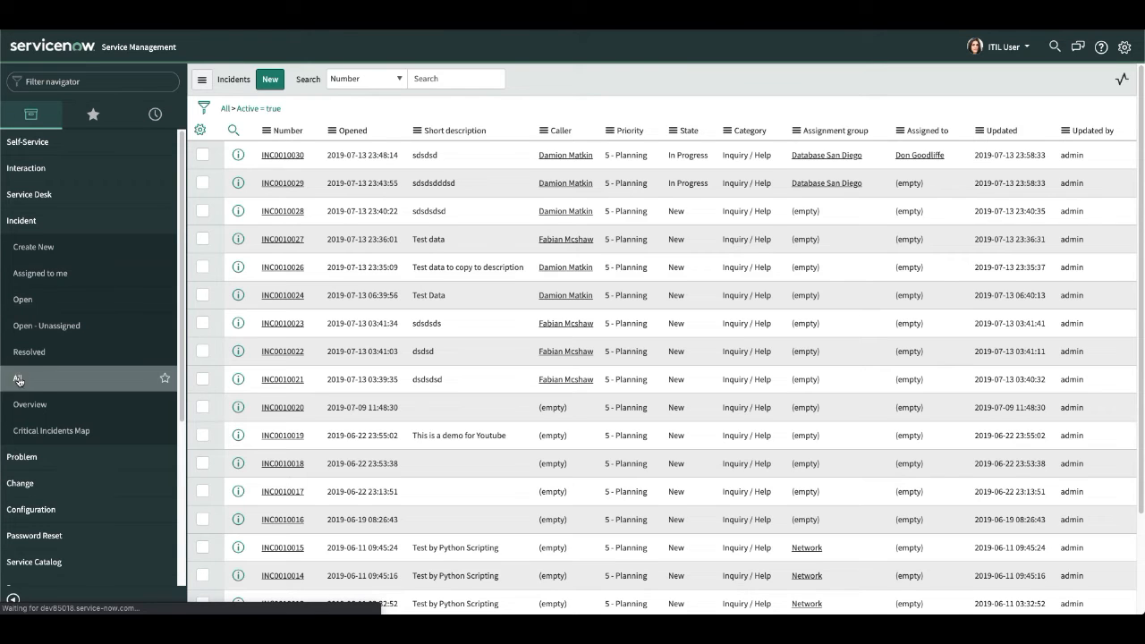
left_click(18, 380)
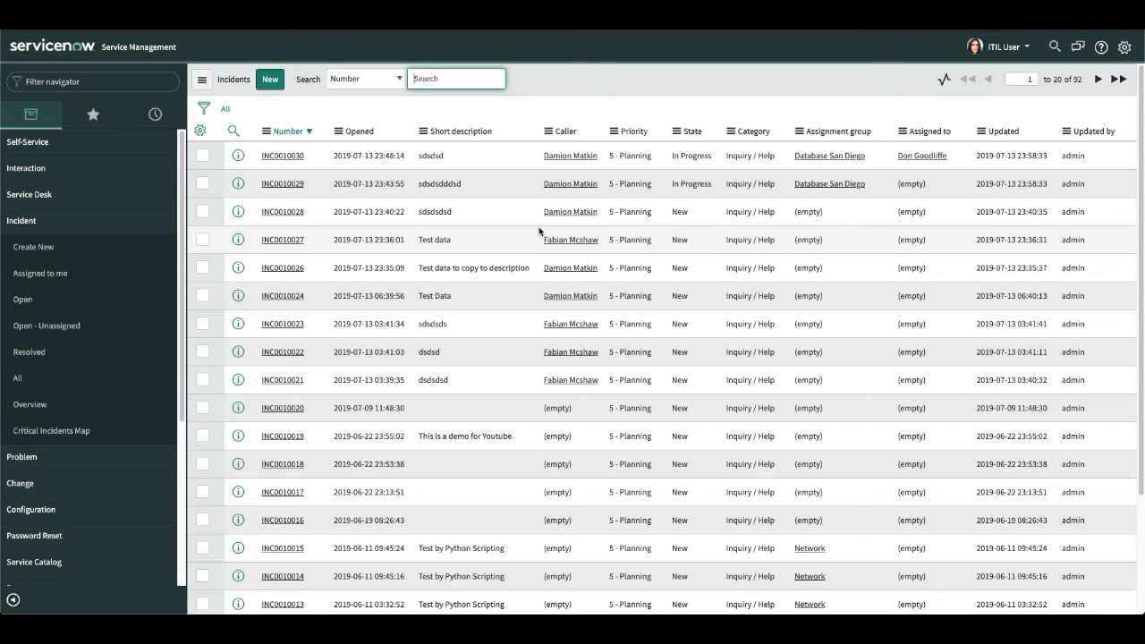
left_click(39, 302)
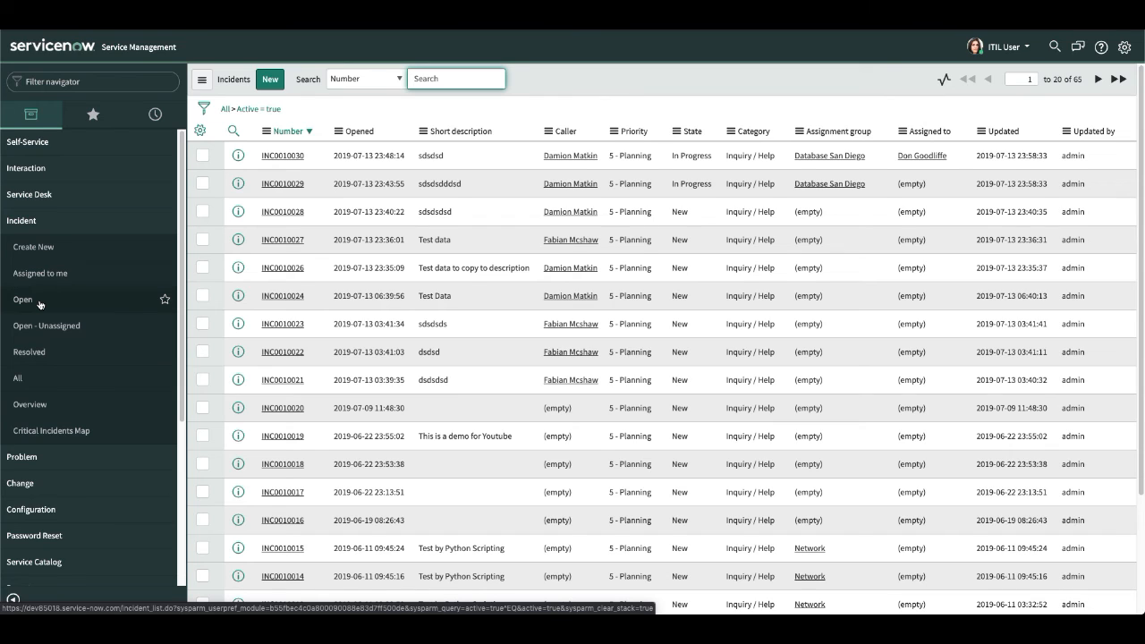
End the impersonation and, as administrator, view the open incidents list and the list of all incidents.
left_click(997, 47)
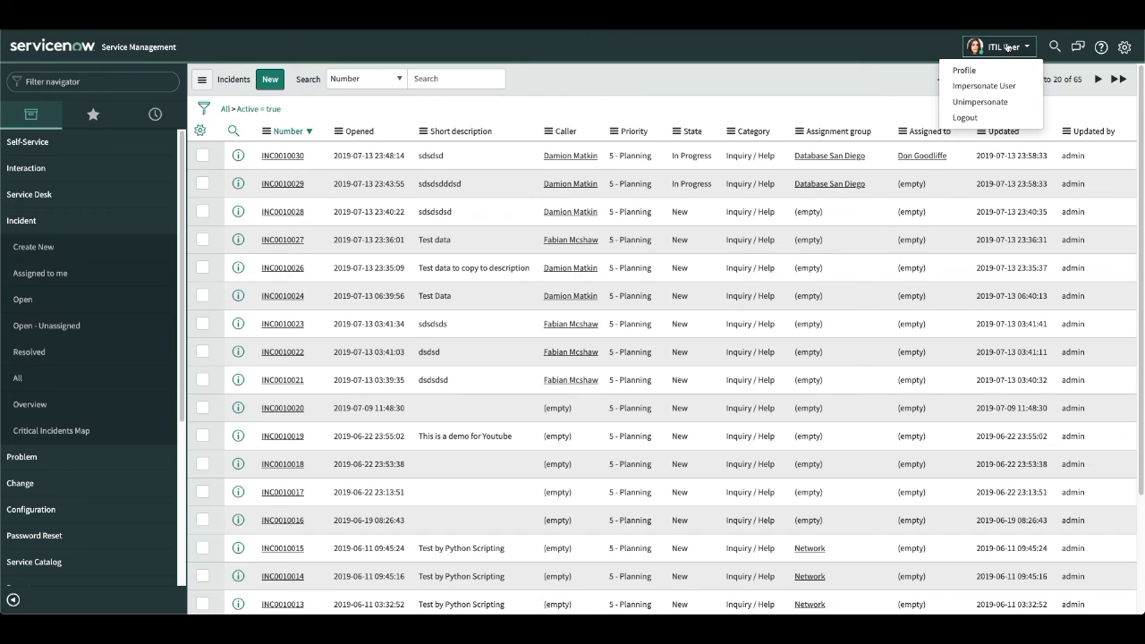
left_click(982, 104)
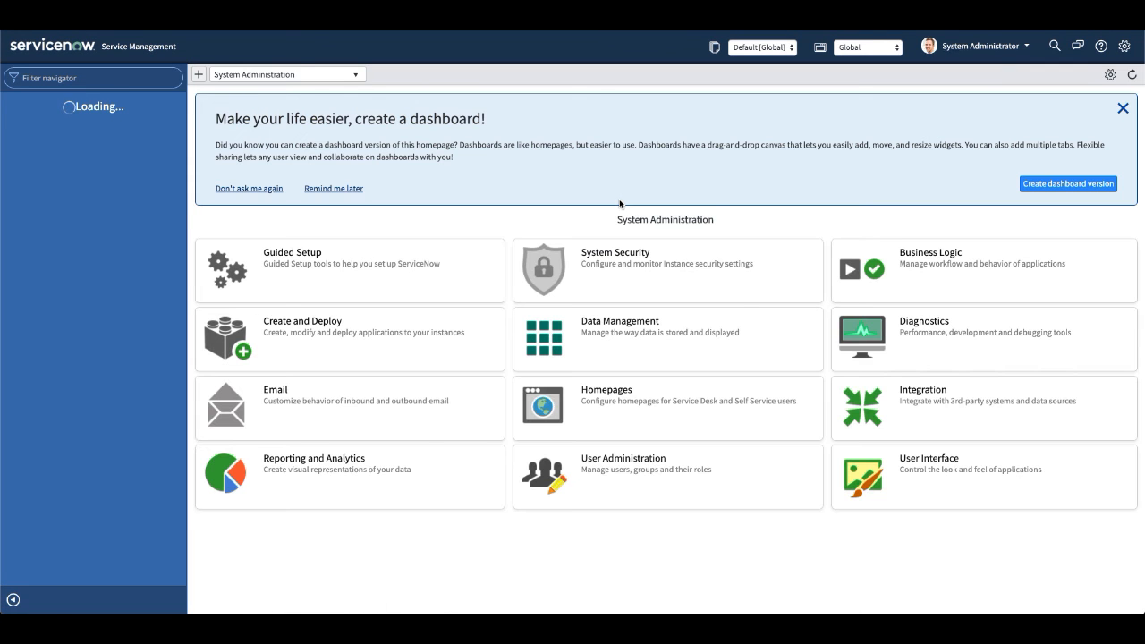
scroll(54, 339, "down", 1)
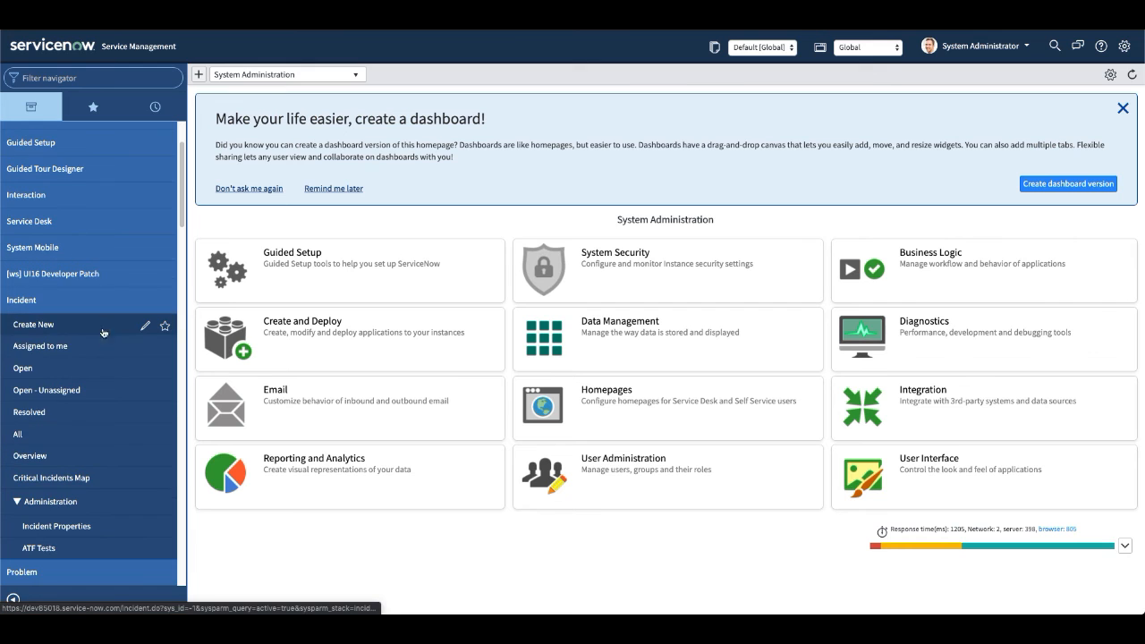
left_click(29, 370)
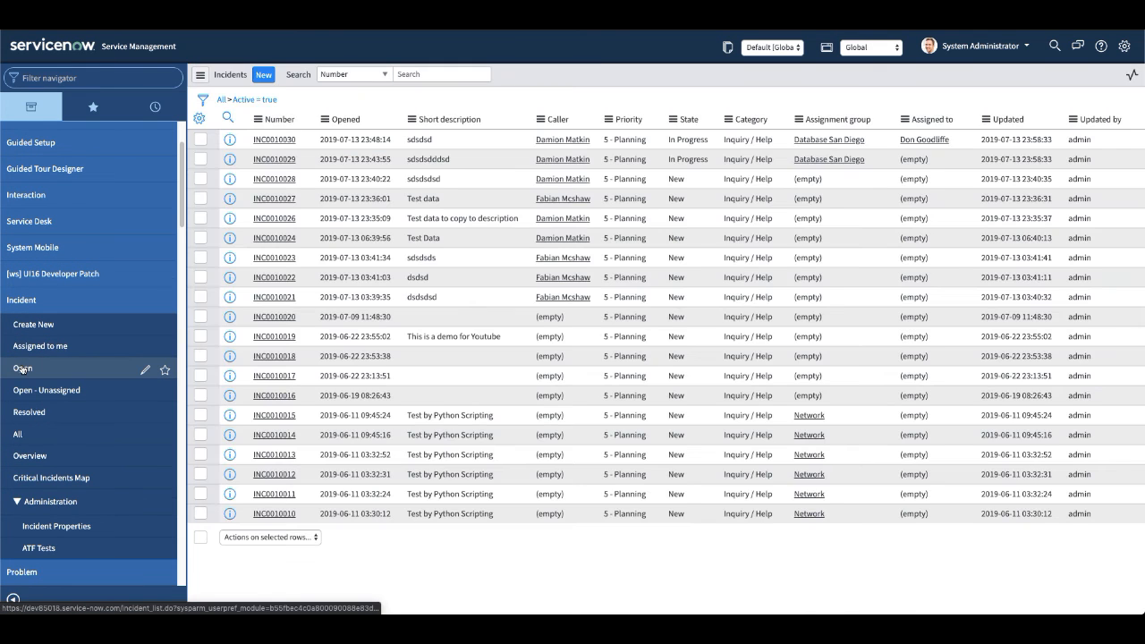
left_click(20, 435)
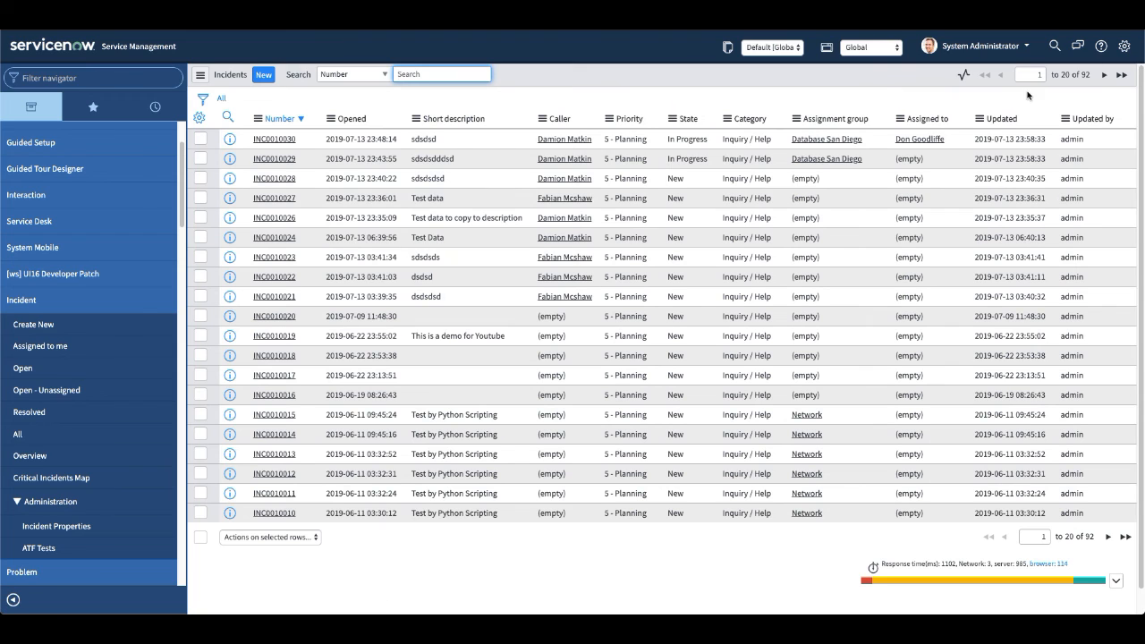
Add a filter condition on the Created field to the list of all incidents.
left_click(203, 98)
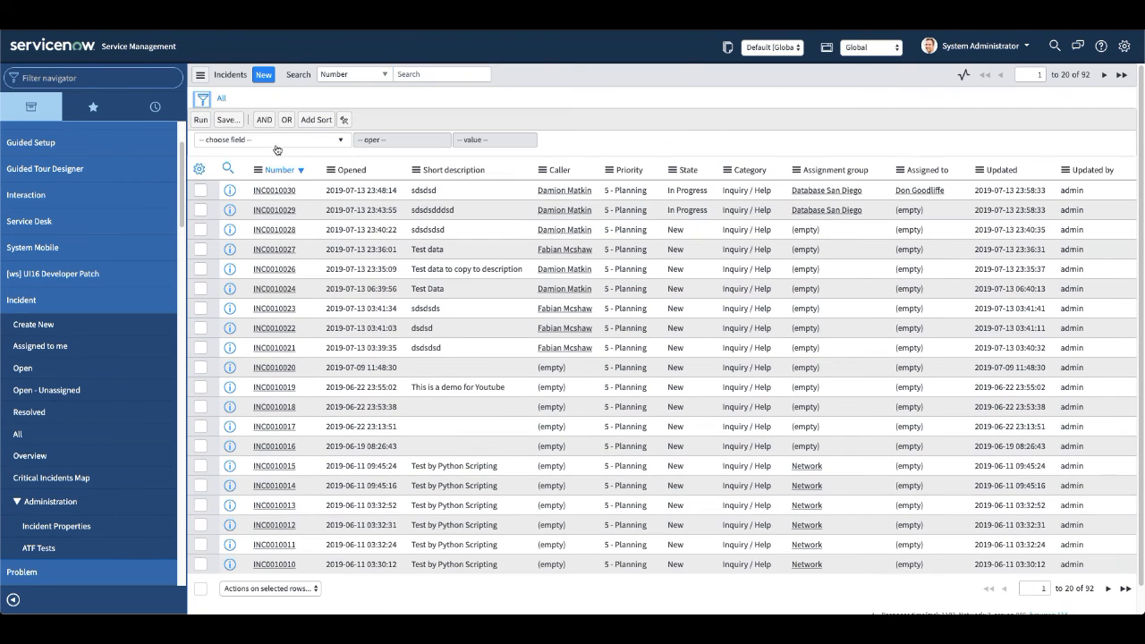
left_click(269, 140)
type("crea")
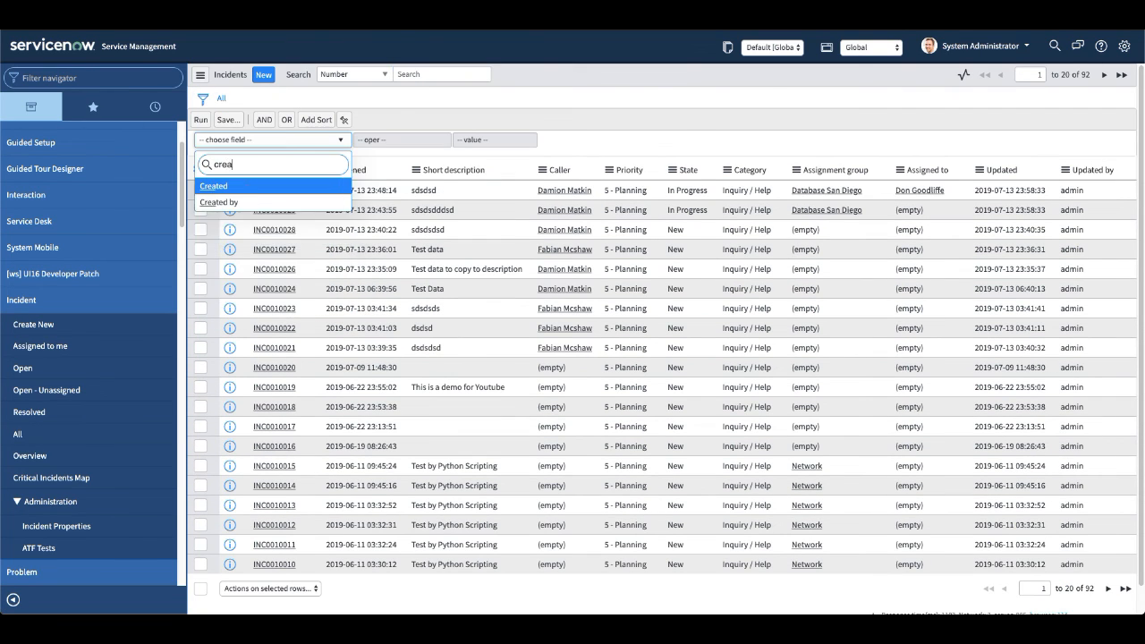
left_click(275, 186)
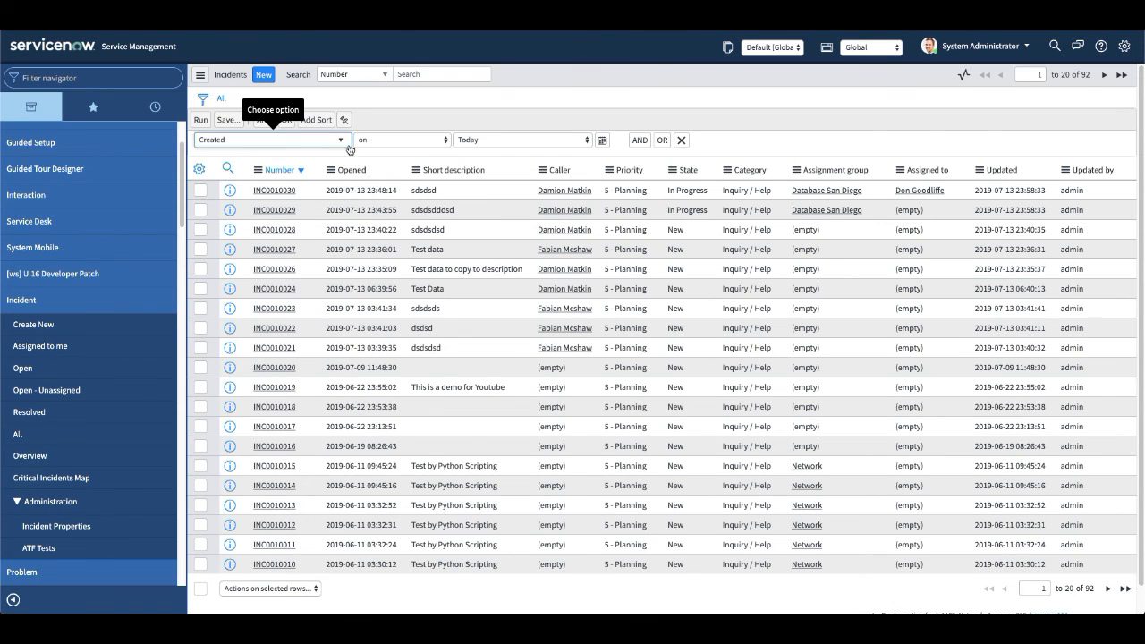
Set the Created condition to not on Last year and run the filter on the incidents list.
left_click(405, 142)
left_click(371, 149)
left_click(386, 143)
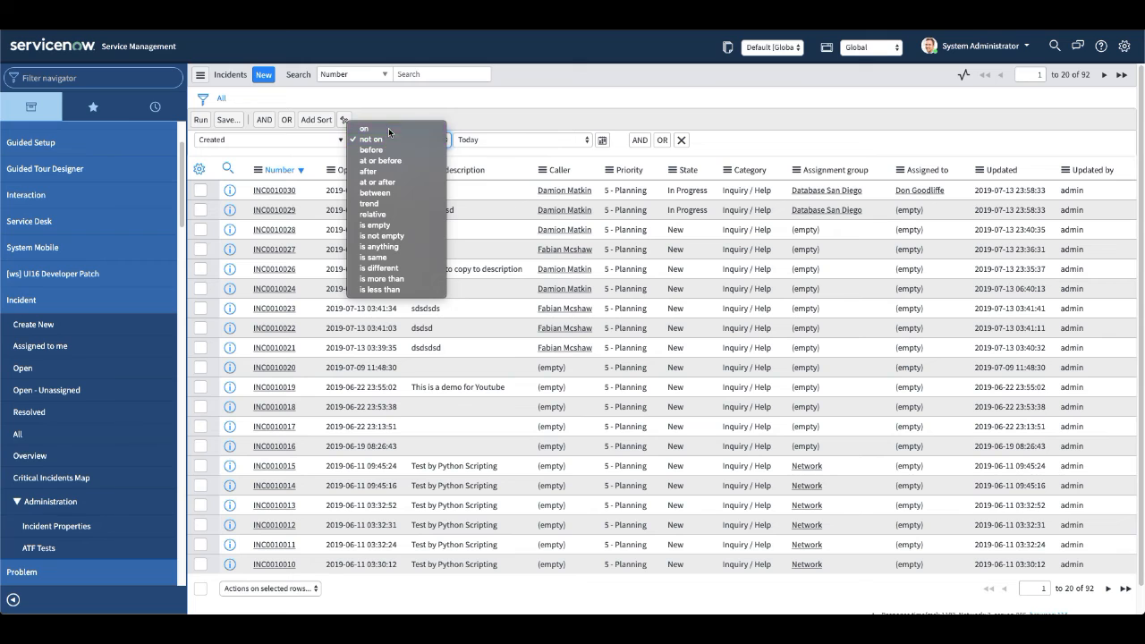
left_click(367, 128)
left_click(505, 141)
left_click(377, 135)
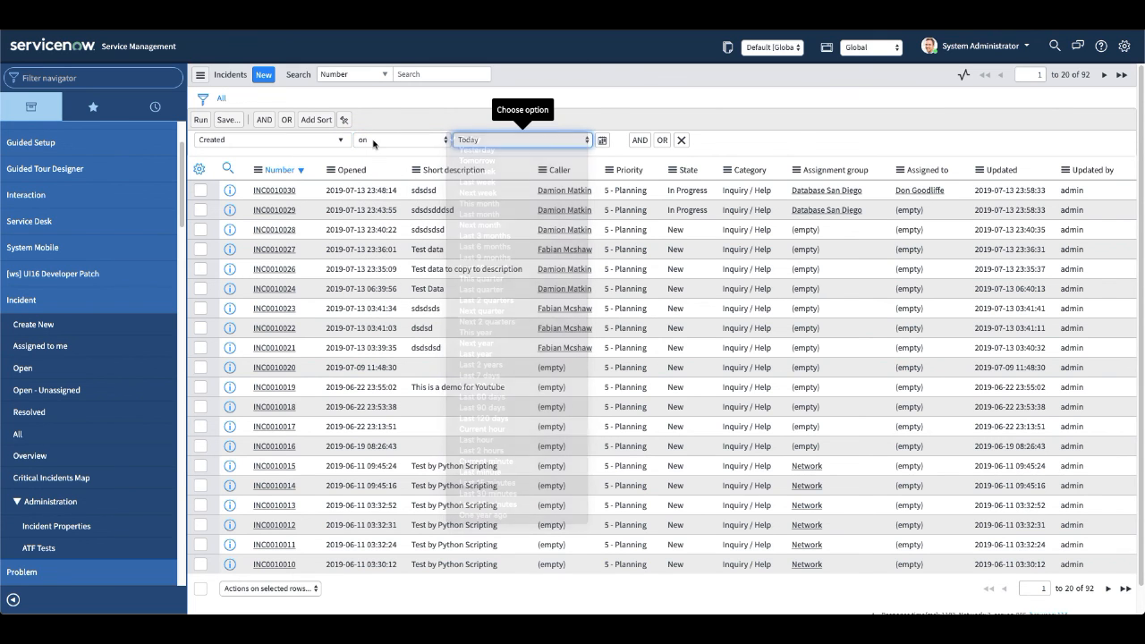
left_click(387, 144)
left_click(387, 151)
left_click(487, 144)
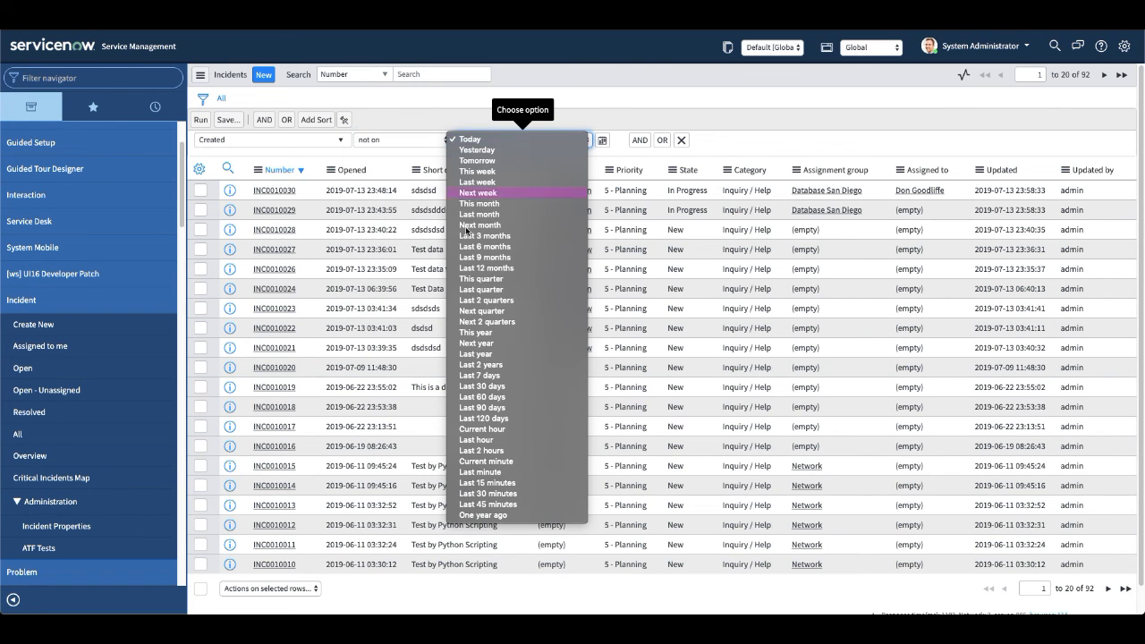
left_click(489, 355)
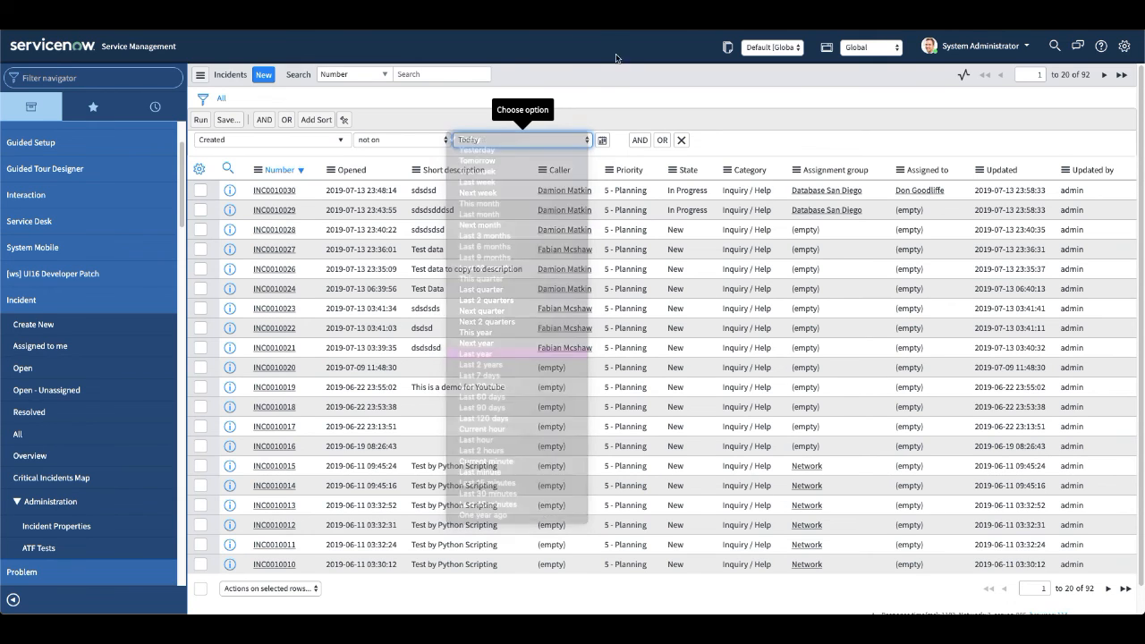
left_click(200, 120)
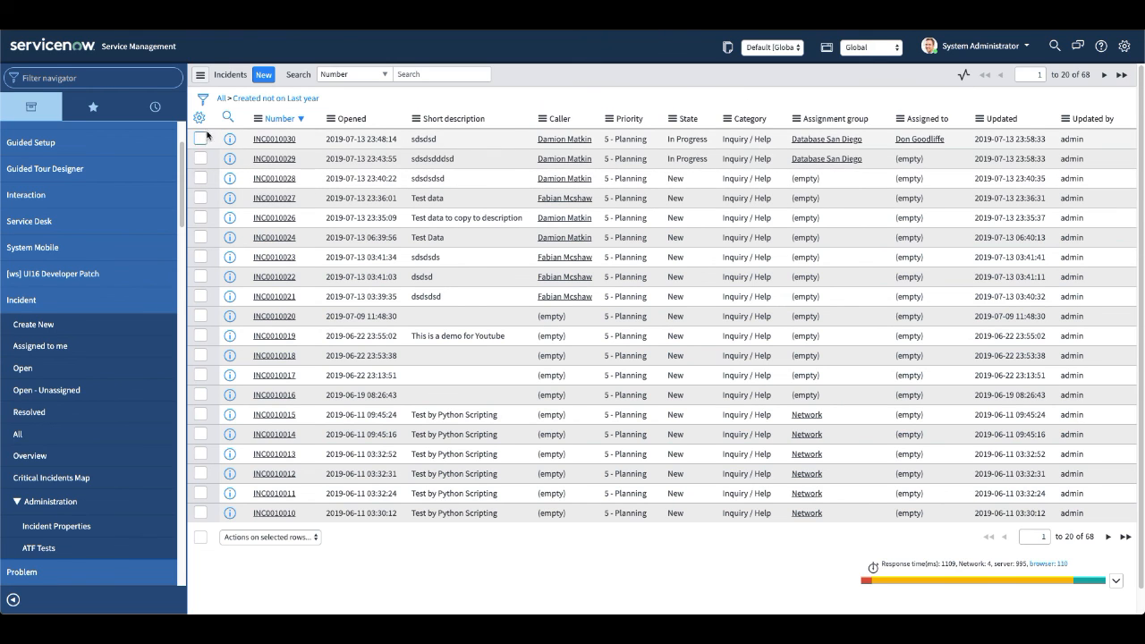
Copy the query of the Created not on Last year filter and open the incident table's business rules.
right_click(296, 100)
left_click(349, 128)
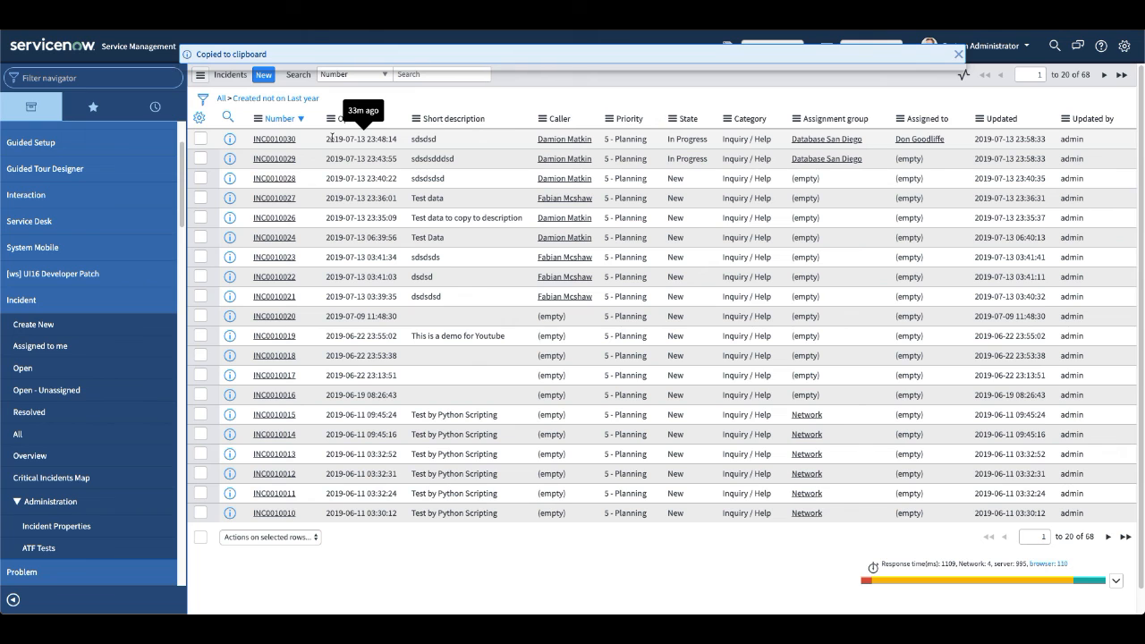
left_click(258, 119)
mouse_move(304, 247)
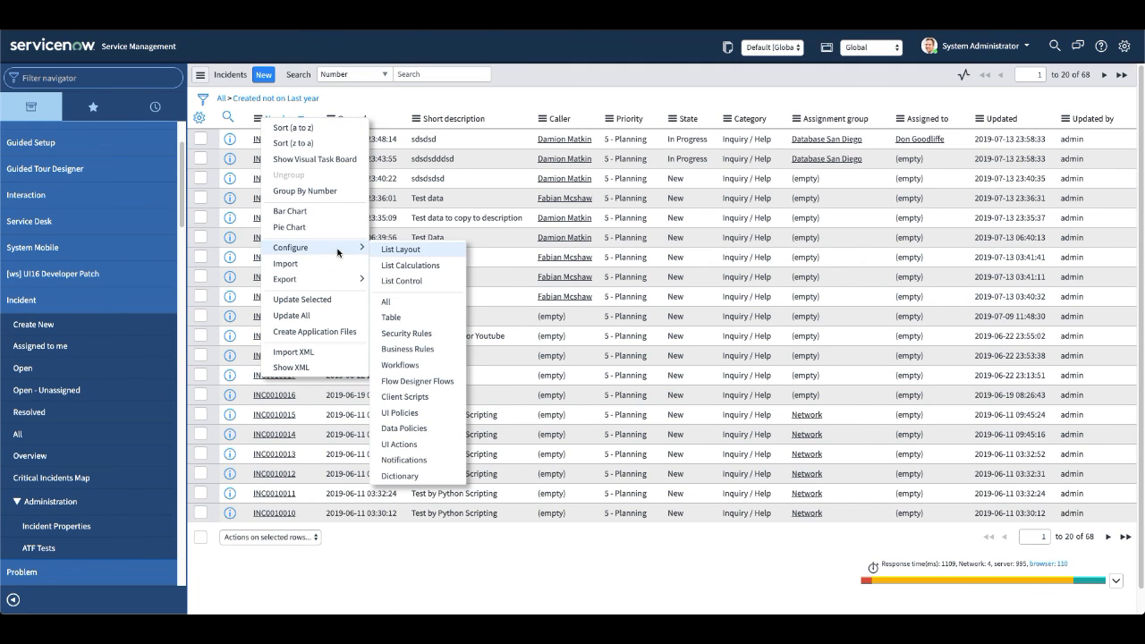
left_click(422, 350)
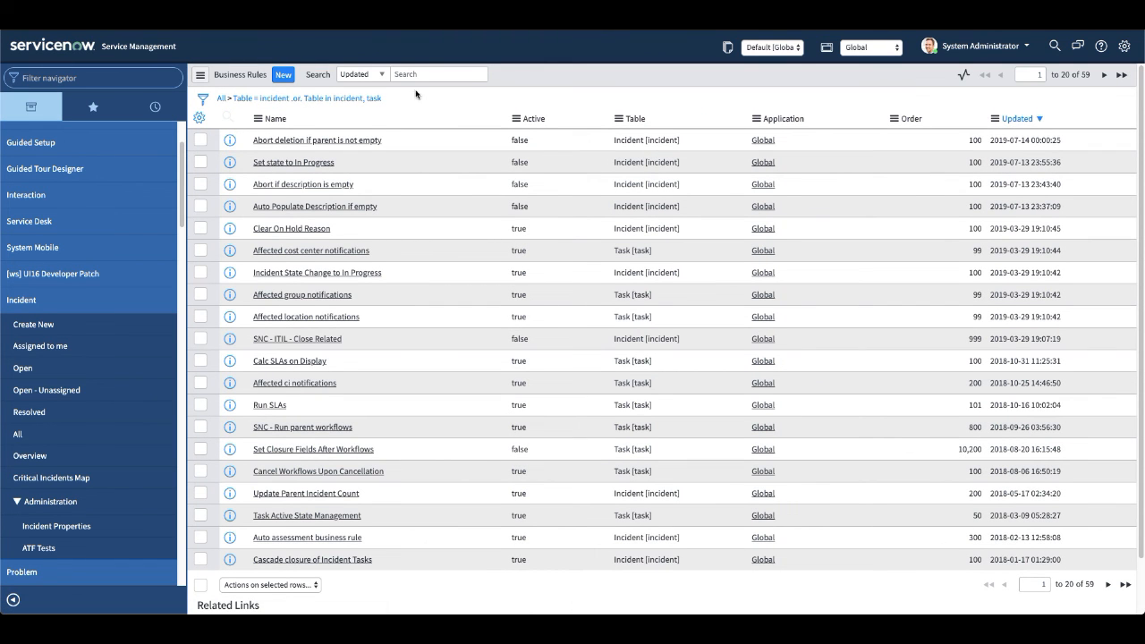
Create a new business rule on the Incident table named "Limit the incident query for non admins".
left_click(284, 76)
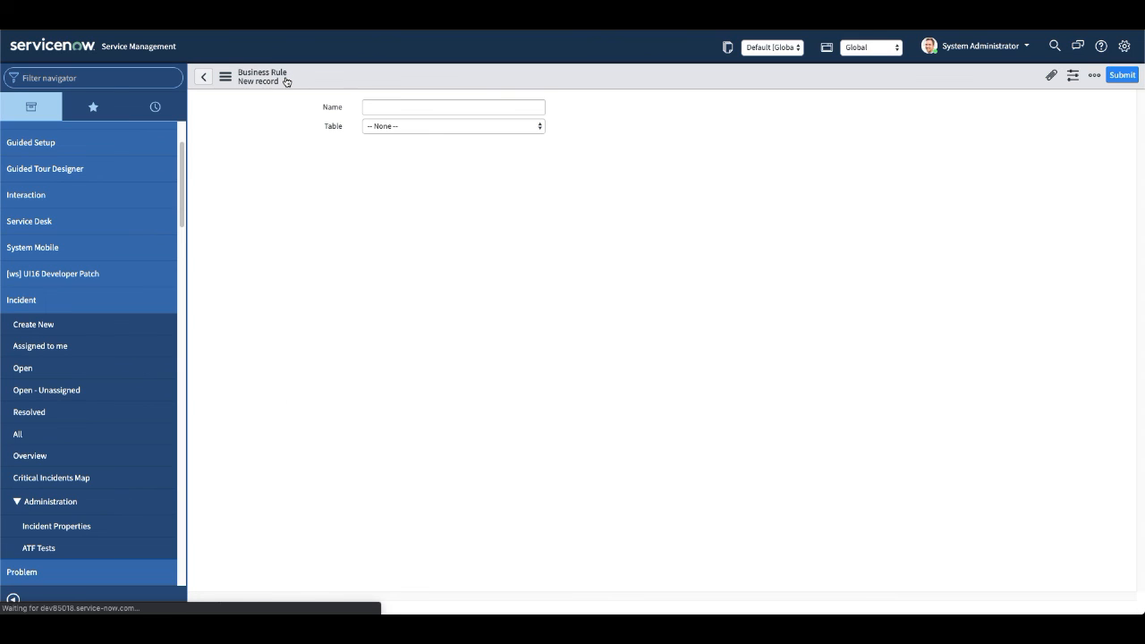
left_click(452, 136)
type("Limit the inc")
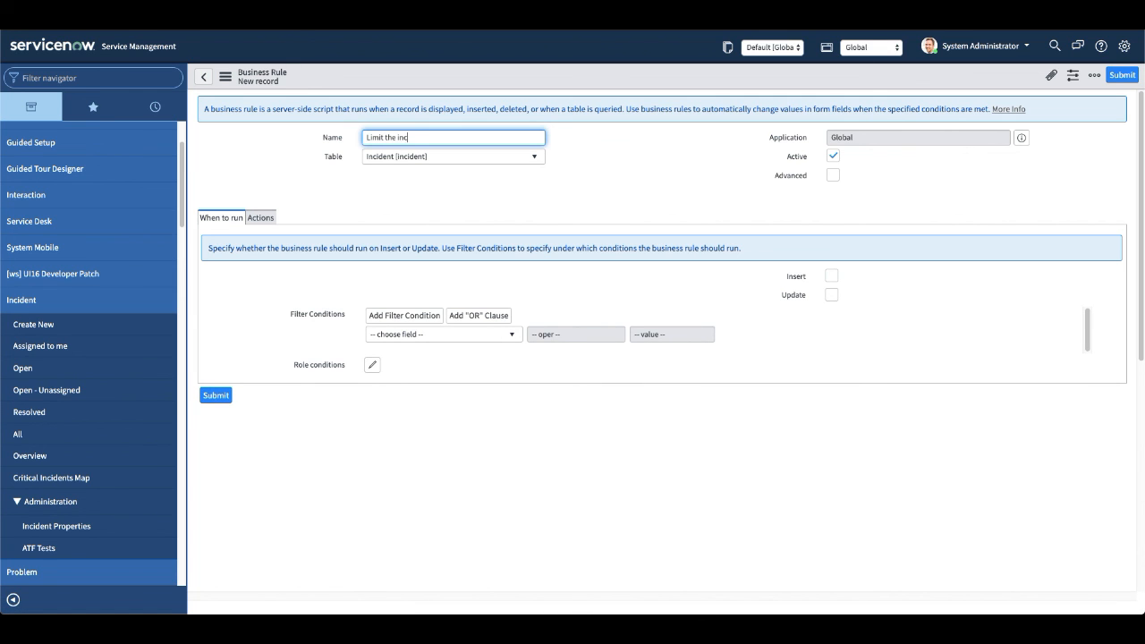
type("ident auery f")
key("BackSpace")
key("BackSpace")
key("BackSpace")
key("BackSpace")
key("BackSpace")
key("BackSpace")
type("query for non admns")
key("BackSpace")
key("BackSpace")
type("ins")
left_click(642, 160)
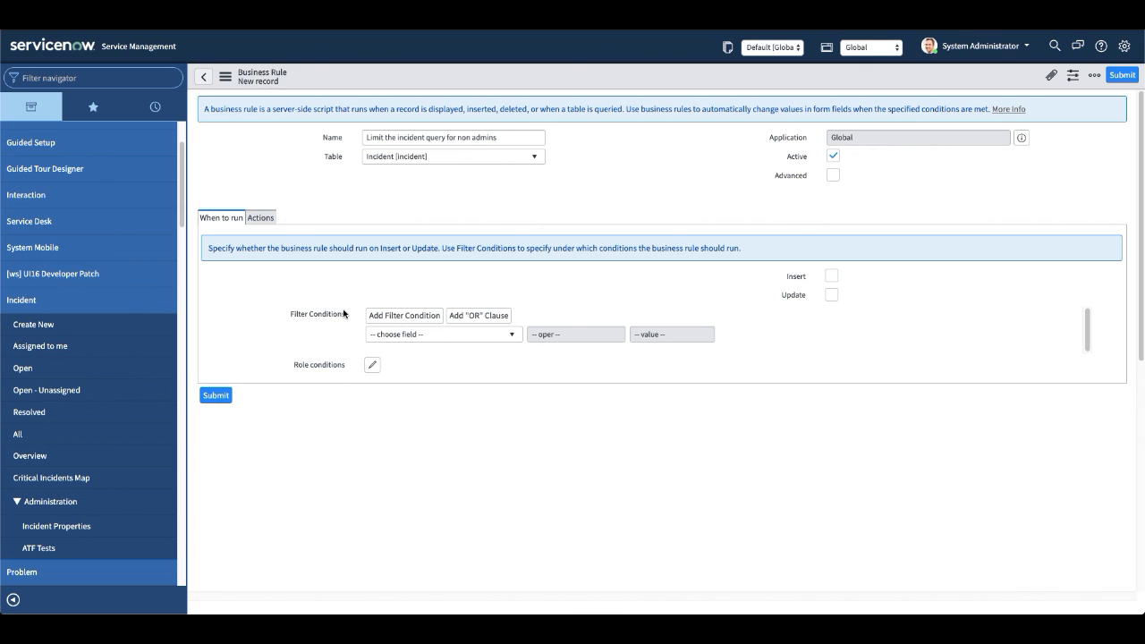
Make the business rule advanced, have it run on Query, and bring up its condition and script.
left_click(833, 176)
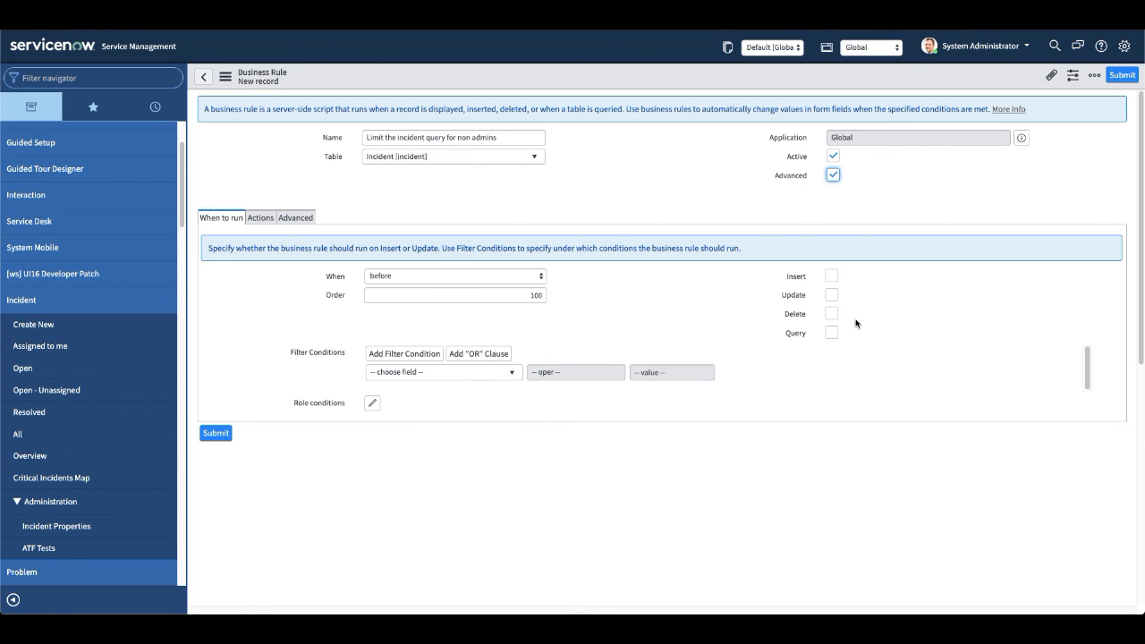
left_click(832, 334)
left_click(296, 219)
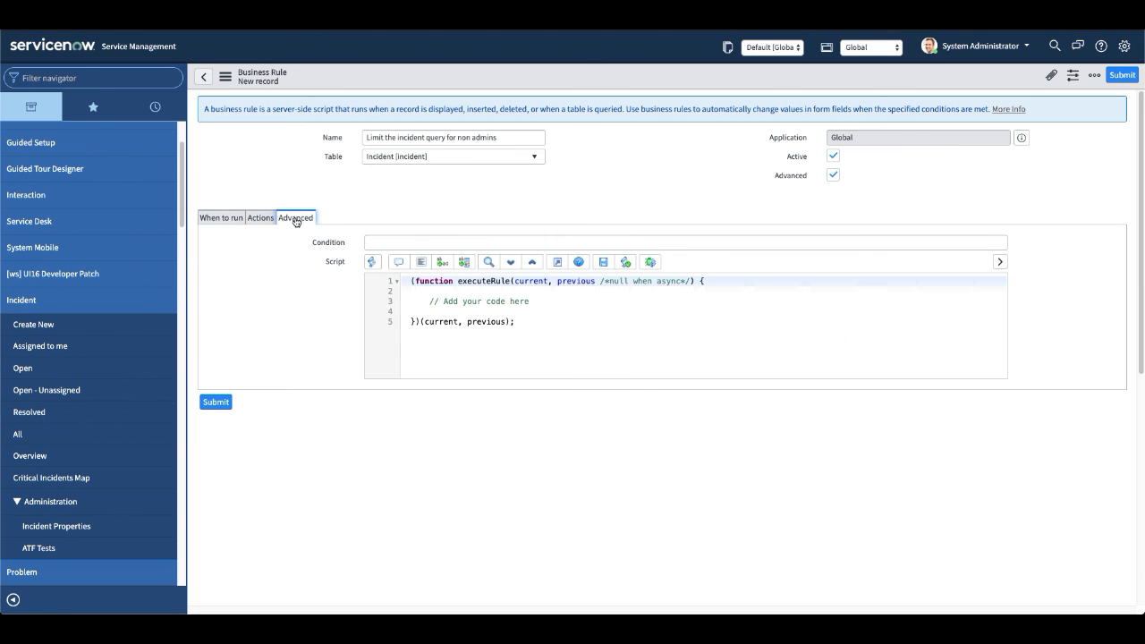
left_click(259, 219)
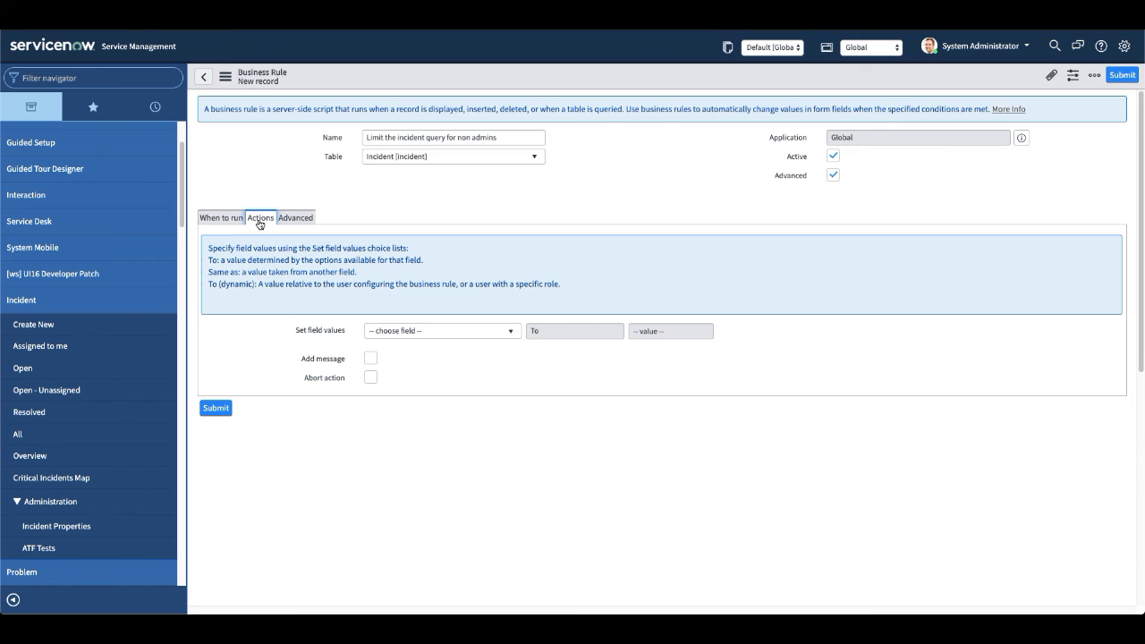
left_click(306, 223)
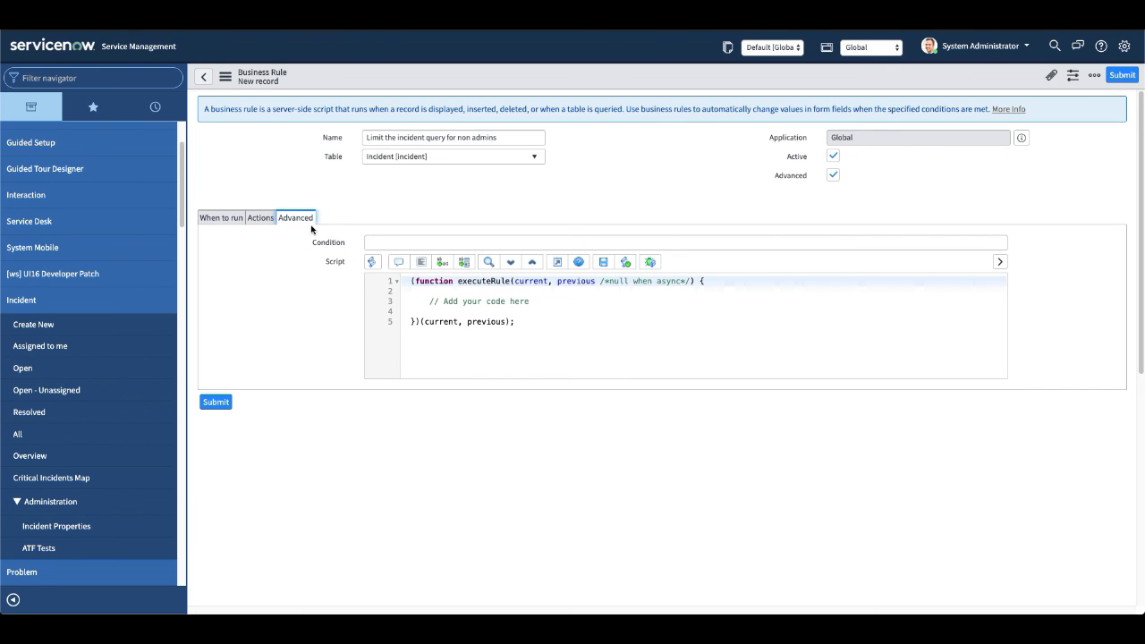
Set the rule's condition to !(gs.hasRole('admin')) so it applies only to users without the admin role.
left_click(491, 242)
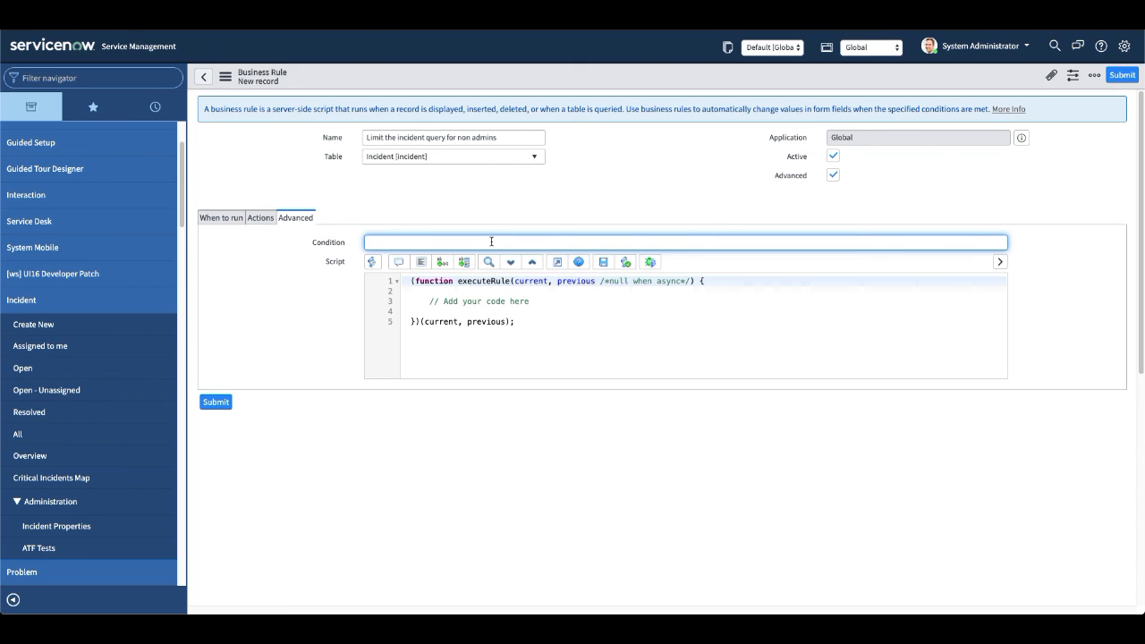
type("(gs")
type(".hasRole('admin")
left_click(369, 242)
type("!")
Insert a current.addEncodedQuery() call below the "Add your code here" comment in the rule's script.
left_click(527, 301)
key("Return")
key("Return")
type("current")
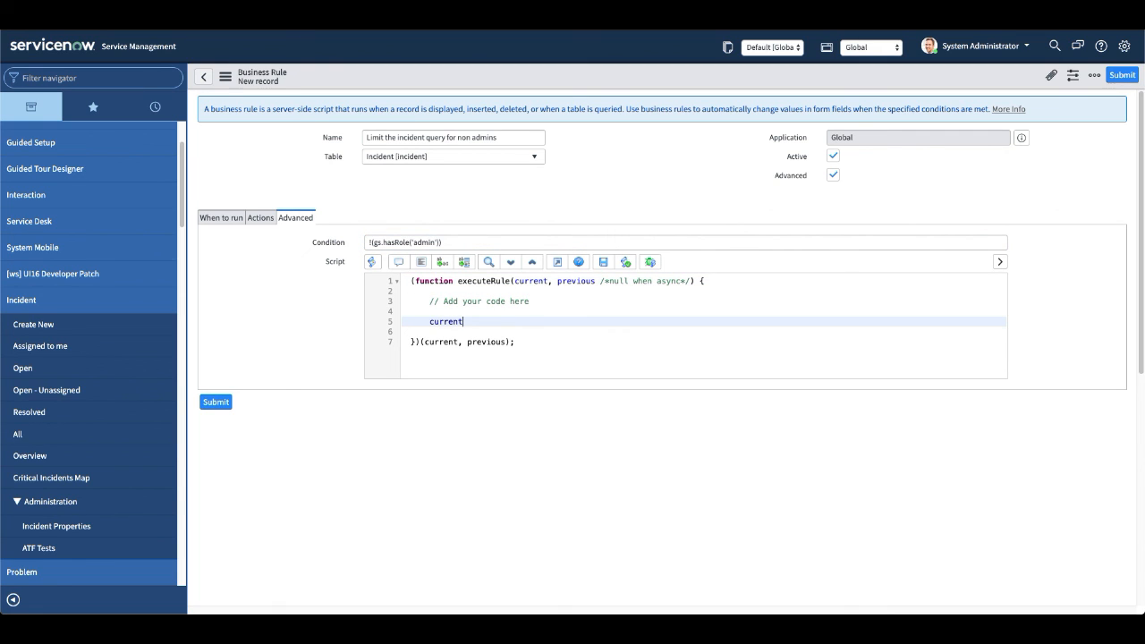
type(".")
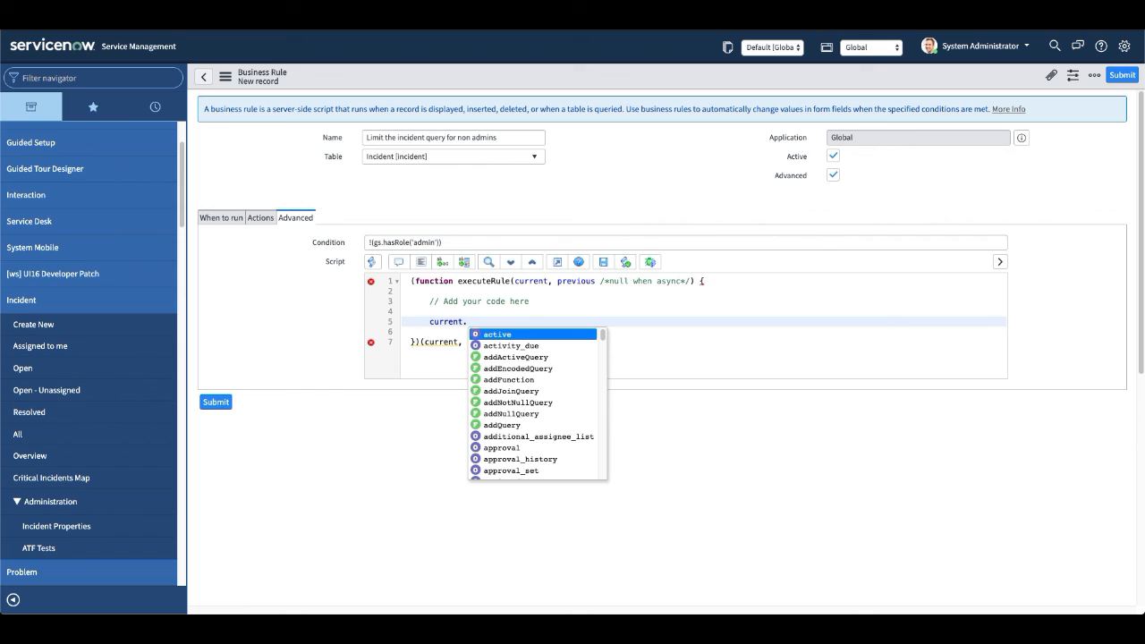
type("add")
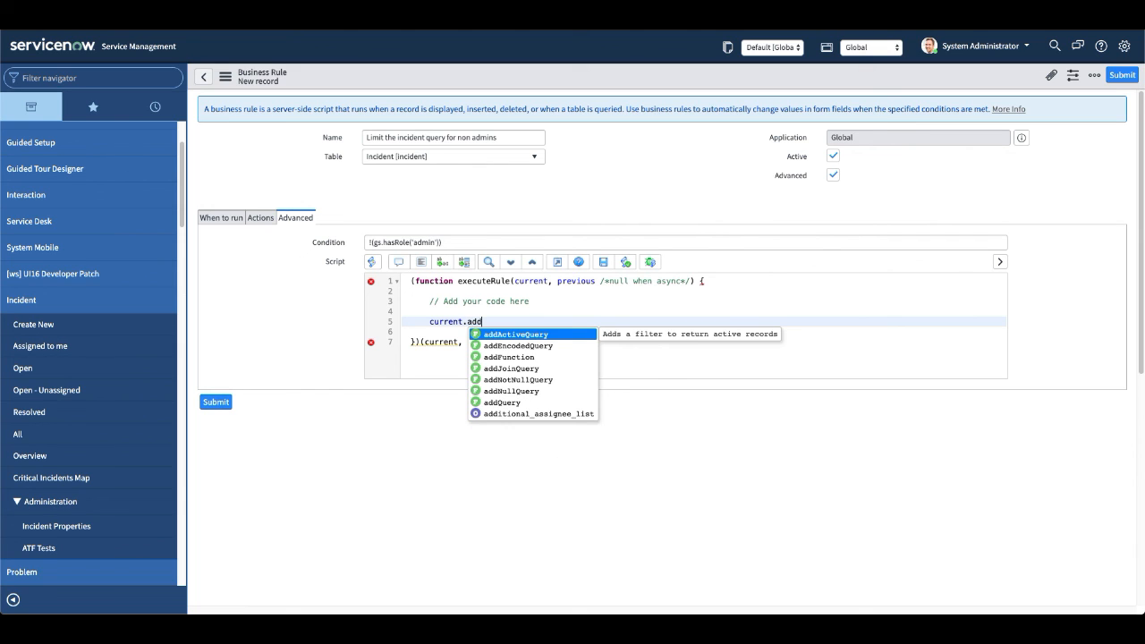
key("Down")
key("Down")
key("Up")
key("Return")
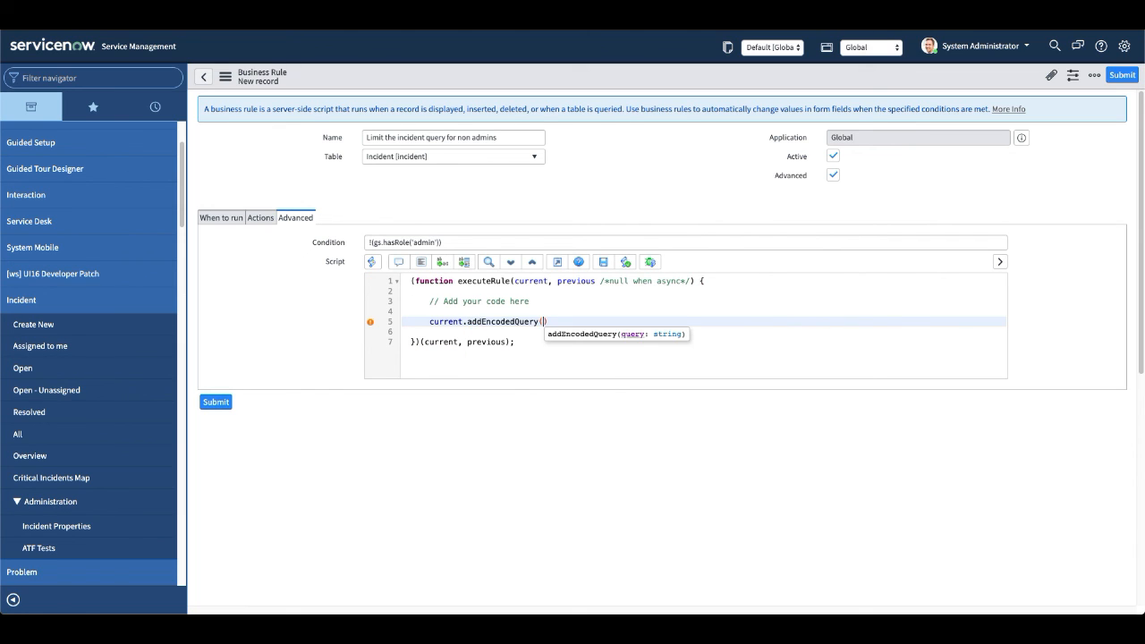
type("'")
key("ctrl+v")
key("Right")
key("Right")
key("Left")
type(";")
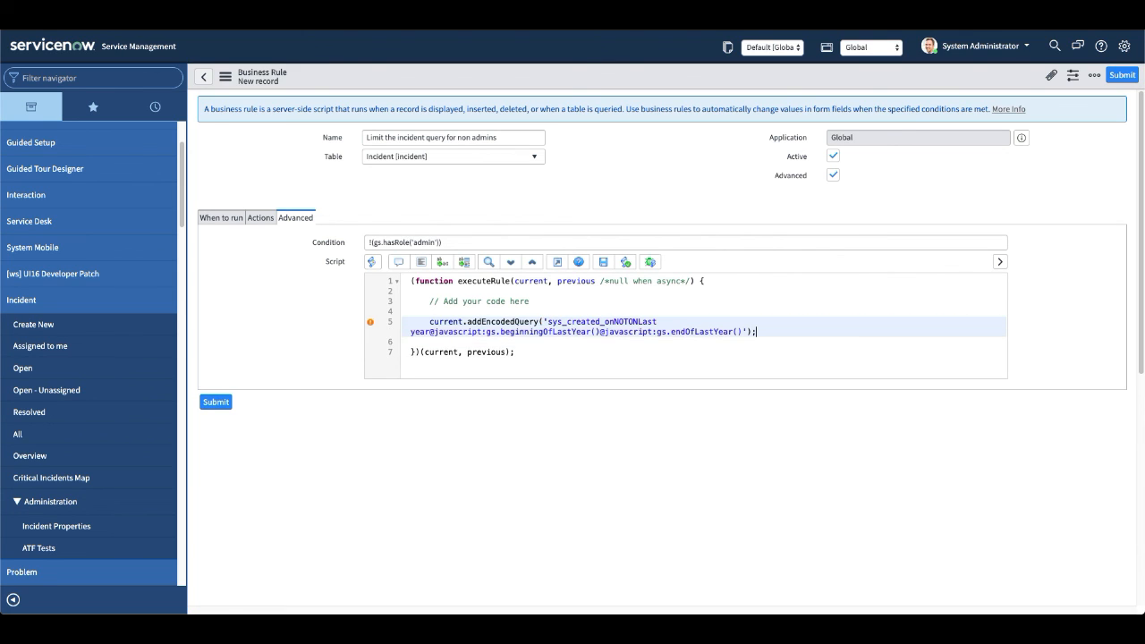
Save the new business rule without leaving its form, and bring up the list of all incidents as the administrator.
right_click(595, 81)
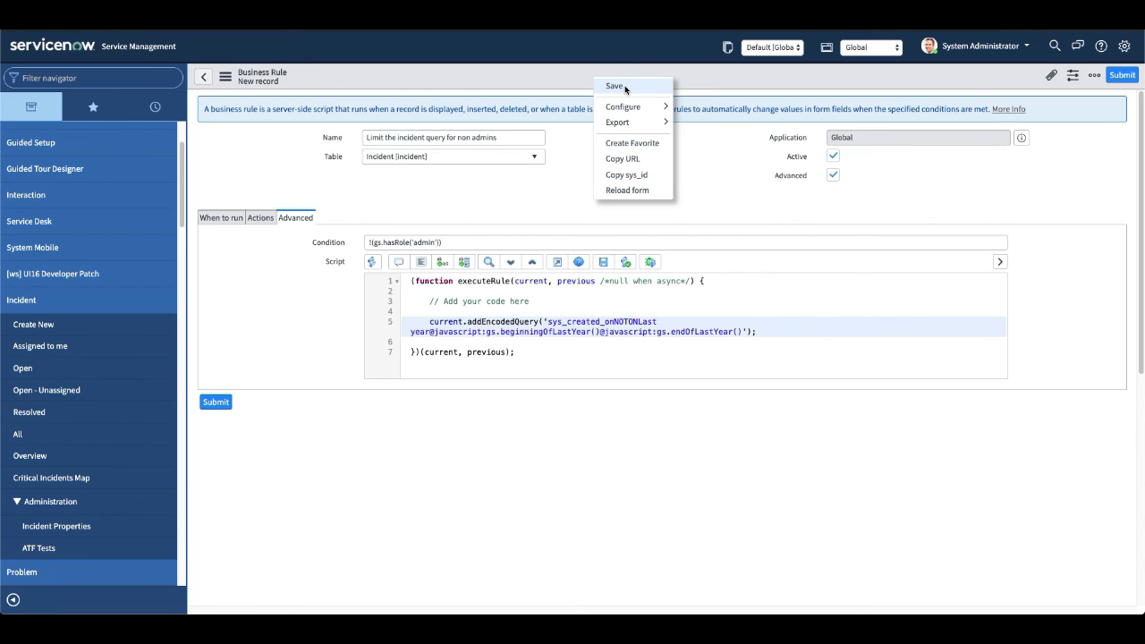
left_click(624, 85)
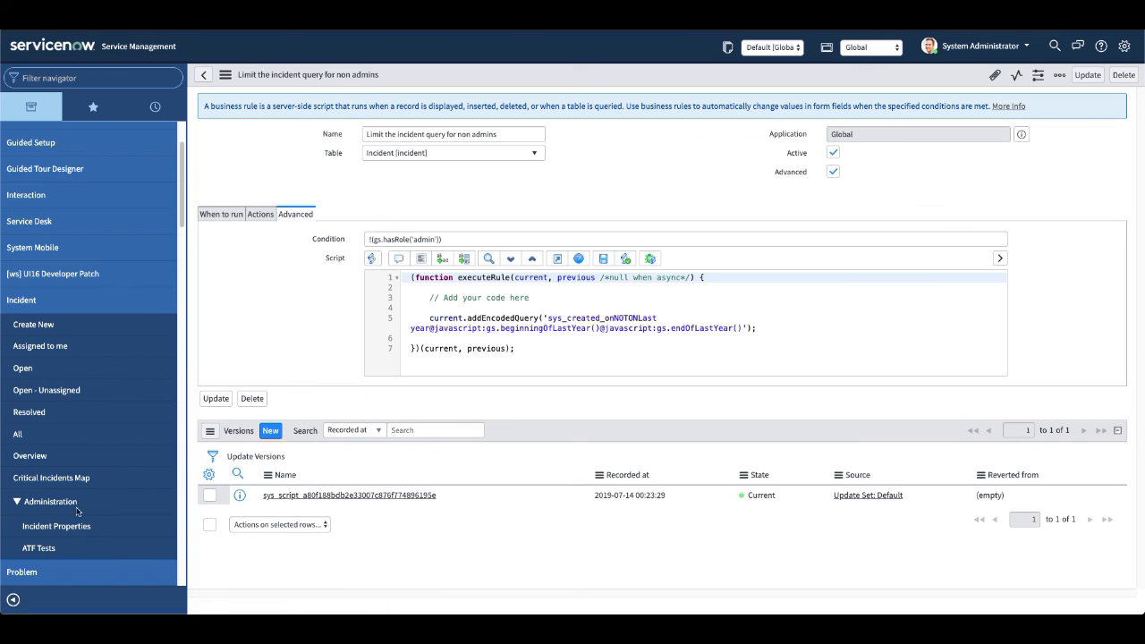
left_click(18, 436)
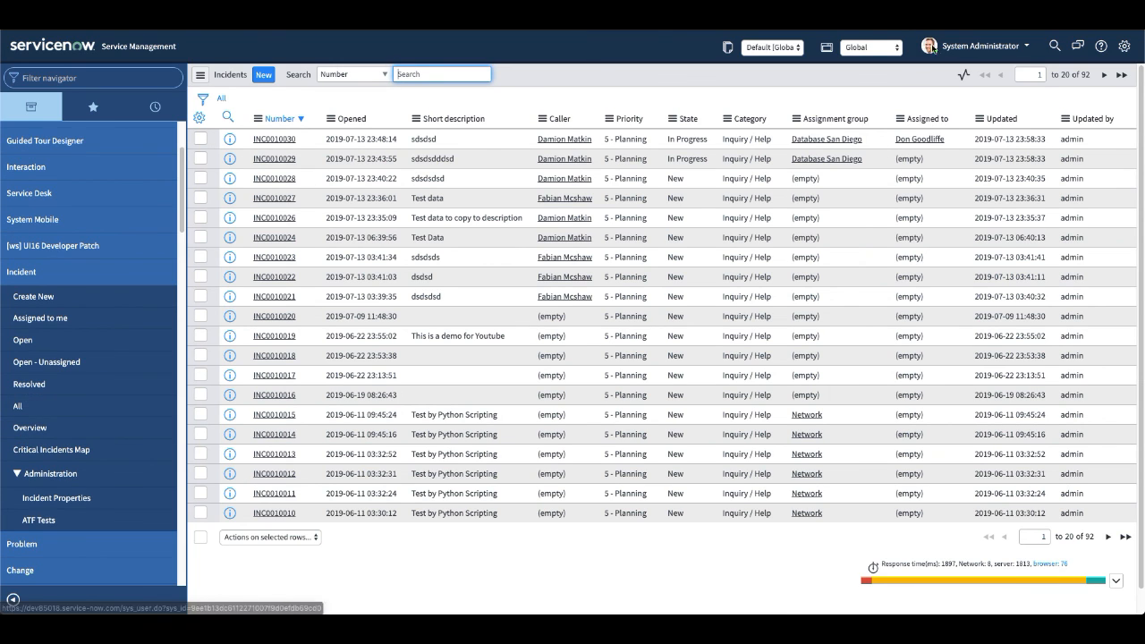
Impersonate ITIL User and bring up the list of all incidents to test the query rule without the admin role.
left_click(975, 46)
left_click(979, 85)
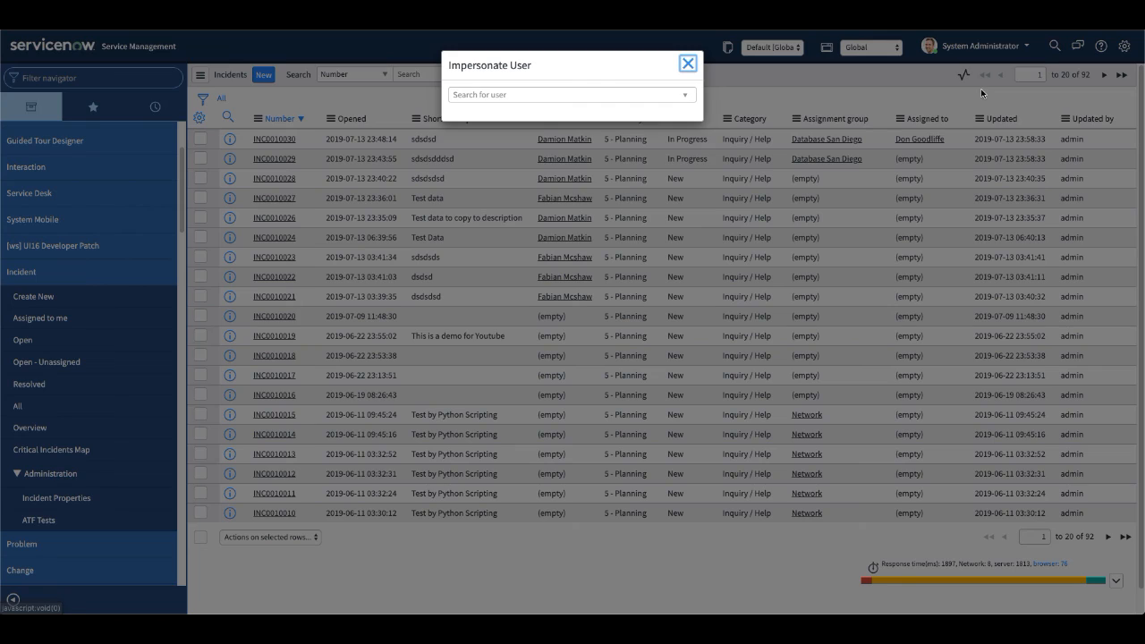
left_click(475, 169)
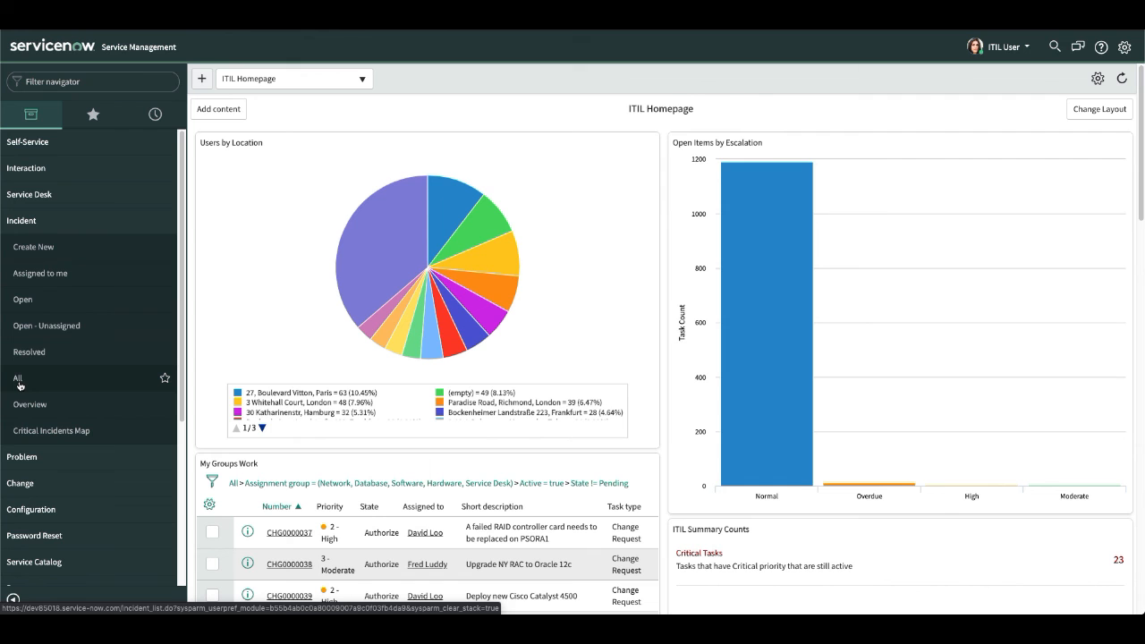
left_click(18, 383)
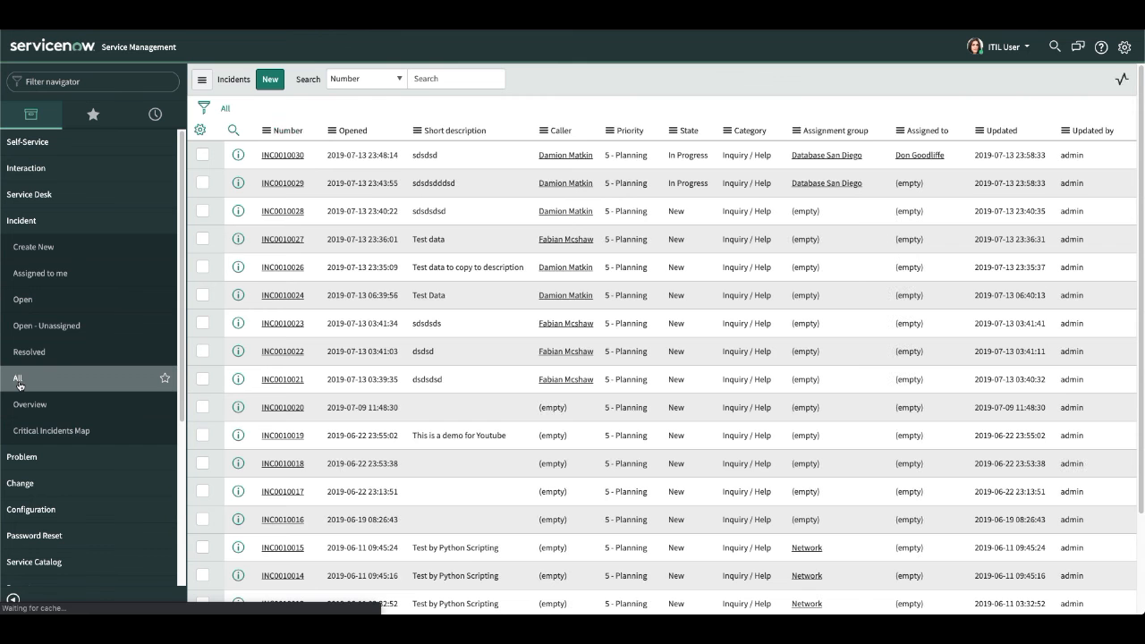